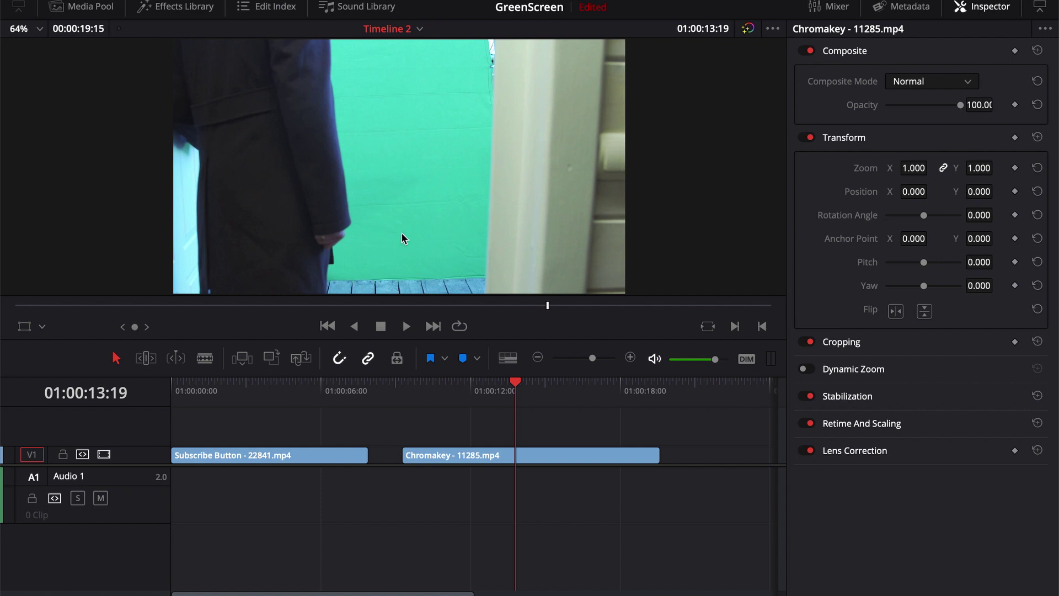
- Open the Subscribe Button clip on the Fusion page and show its MediaIn1 node in the viewer
drag(515, 380, 262, 389)
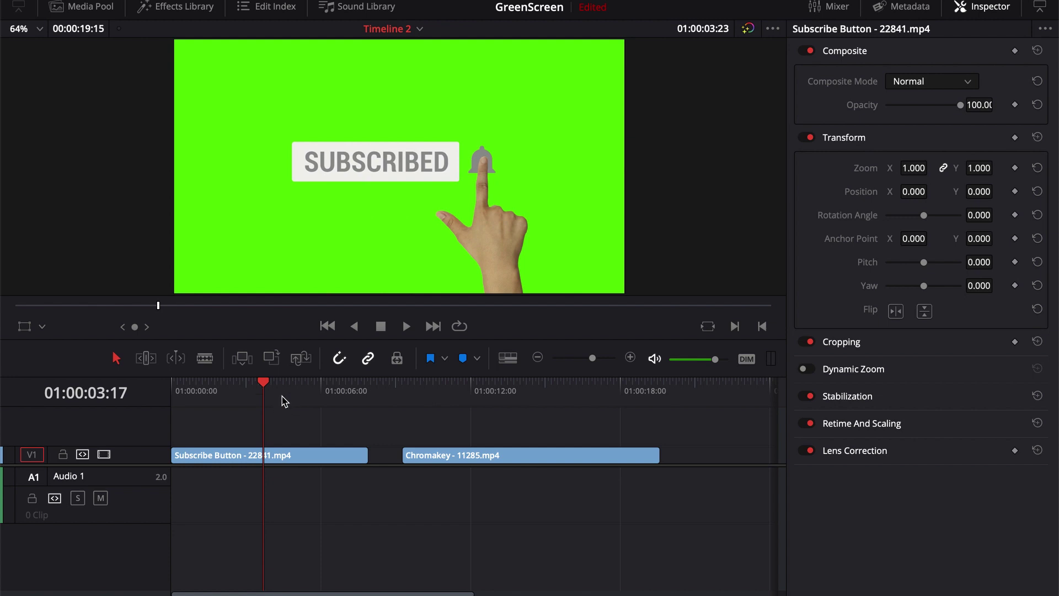
key(shift+5)
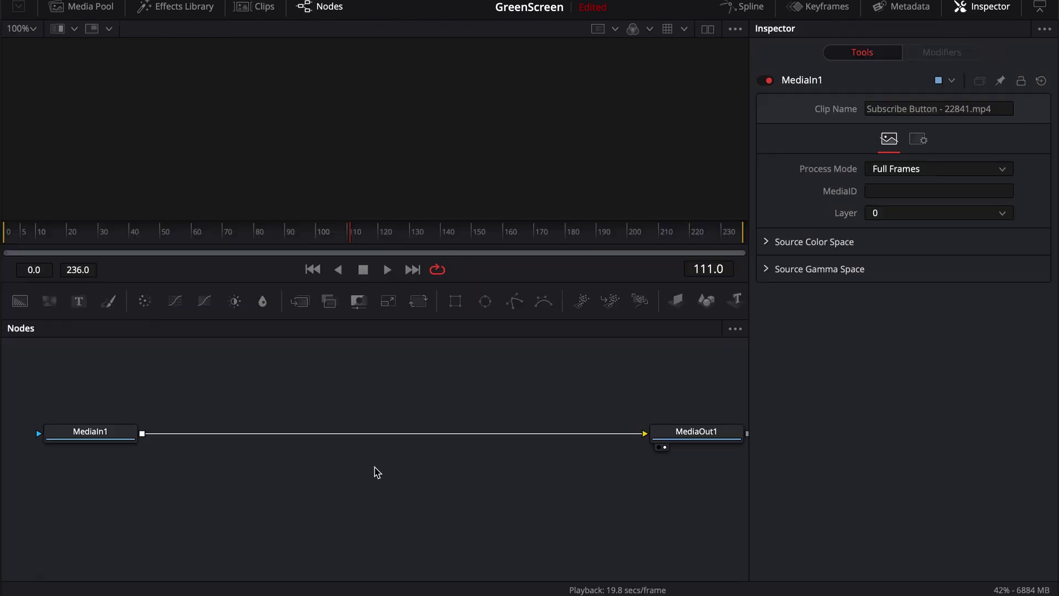
click(111, 449)
drag(111, 449, 225, 275)
drag(696, 486, 635, 487)
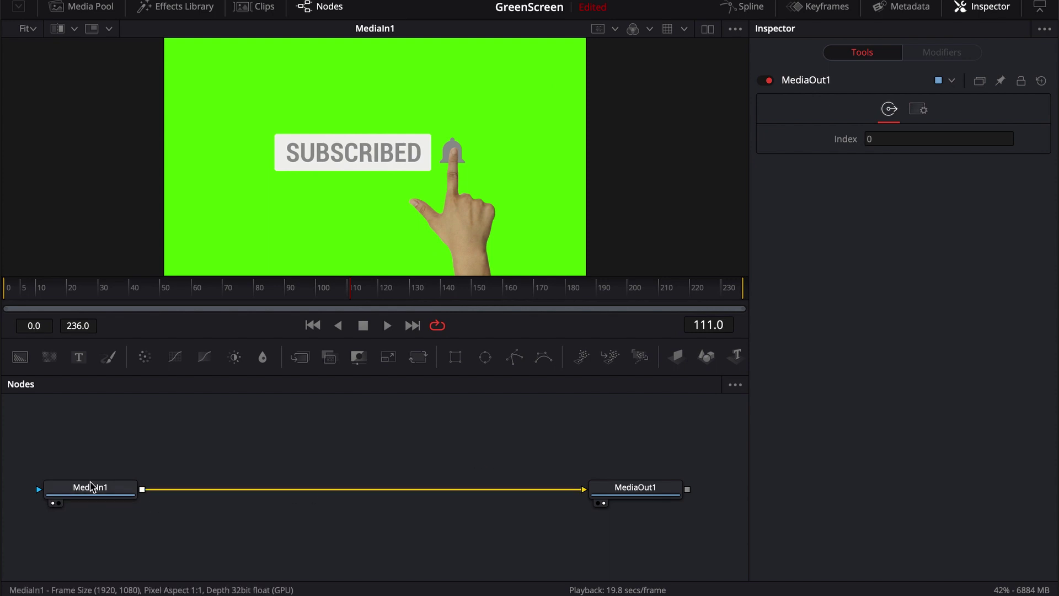
- Add a Delta Keyer node between MediaIn1 and MediaOut1 and place it above the connection line
drag(86, 494, 84, 475)
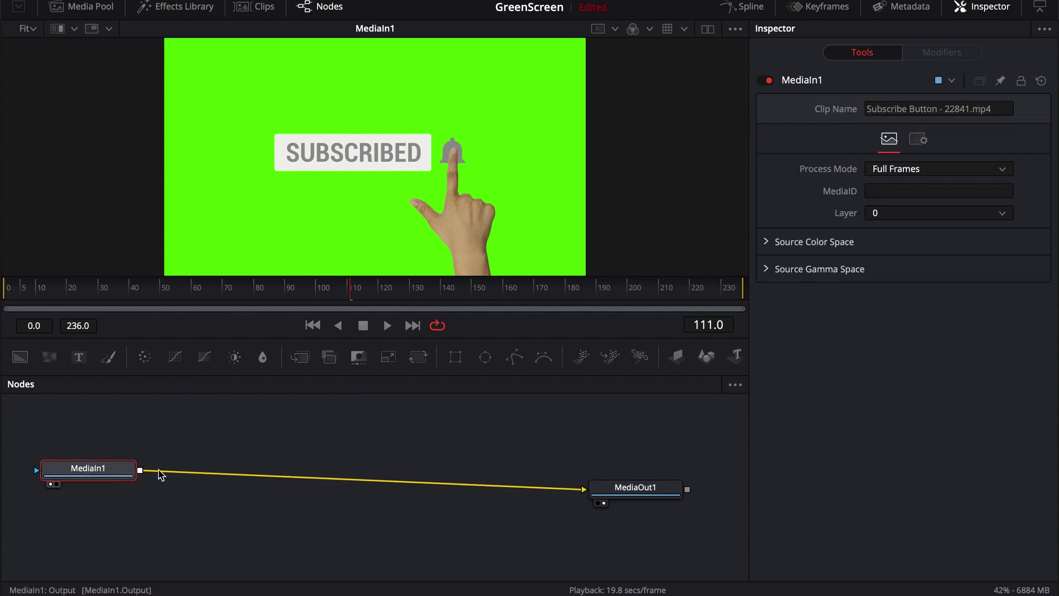
key(shift+space)
text(del)
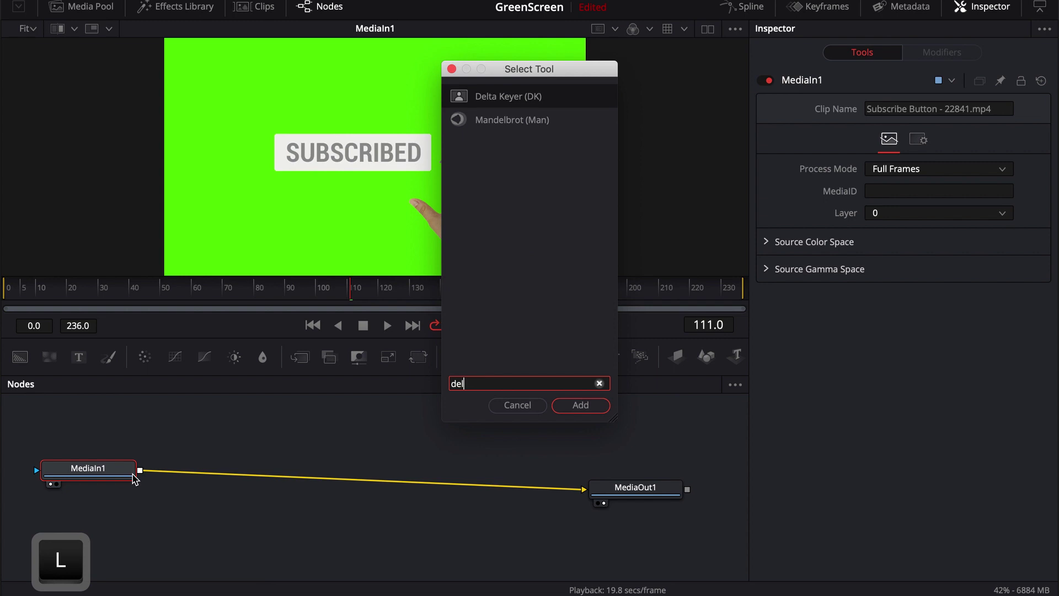
key(Return)
drag(243, 411, 285, 432)
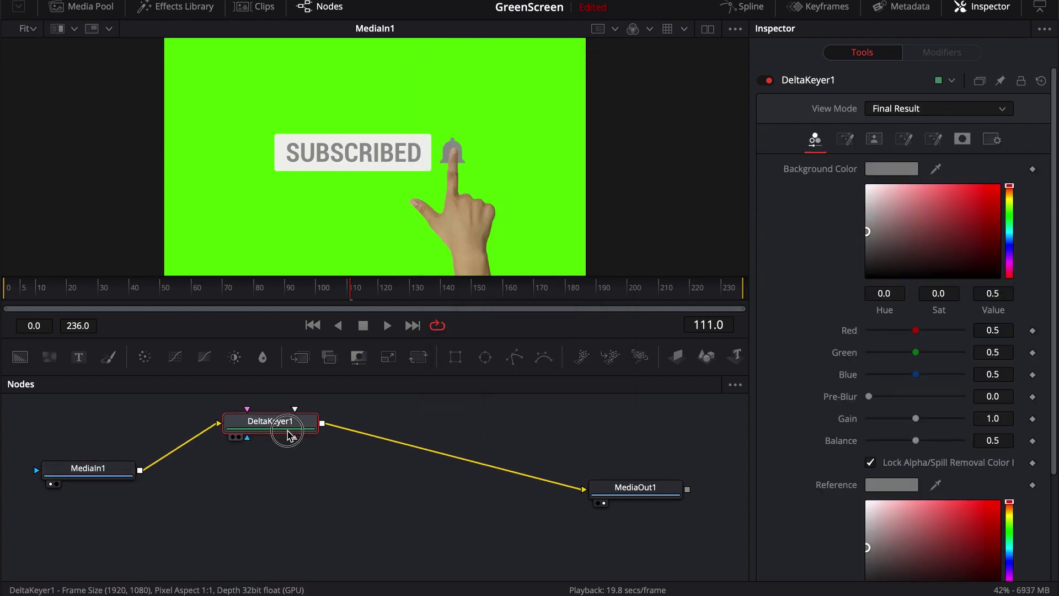
- Add a Clean Plate node below the keyer, feed it from MediaIn1 and show it in the viewer
click(250, 507)
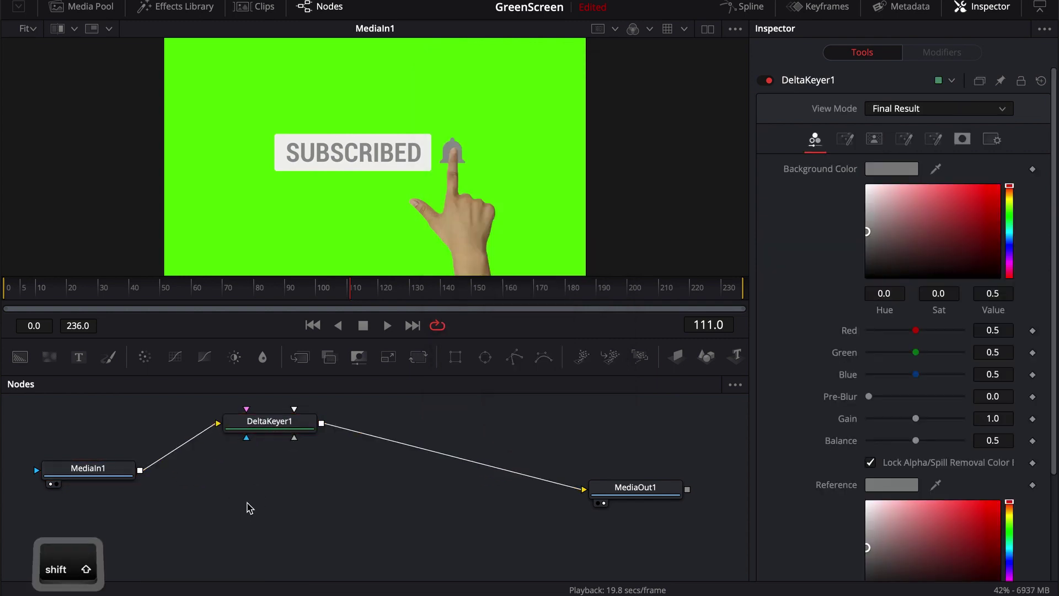
key(shift+space)
text(clean)
key(Return)
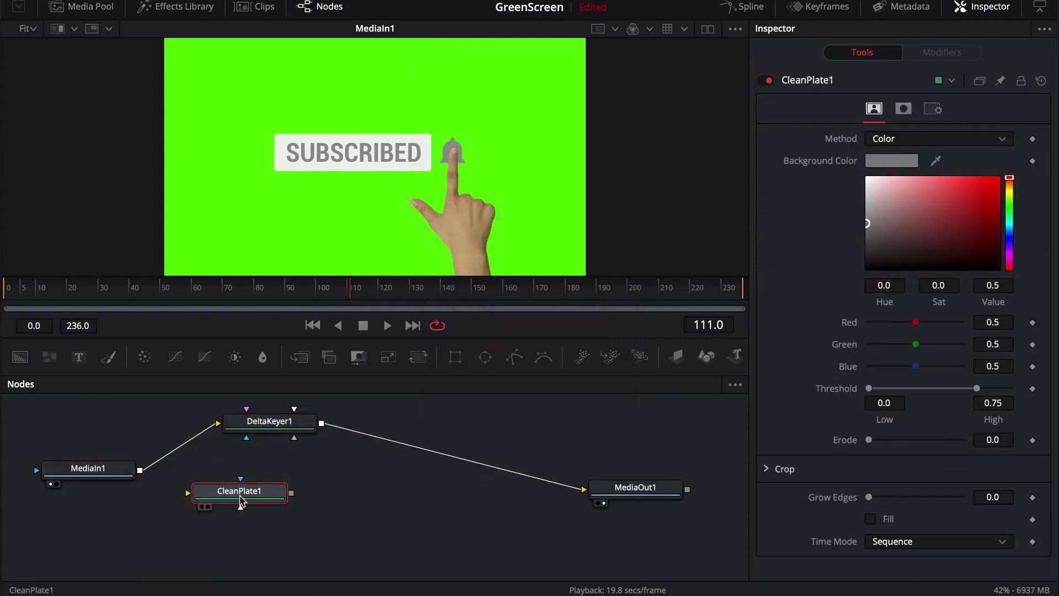
drag(140, 470, 309, 186)
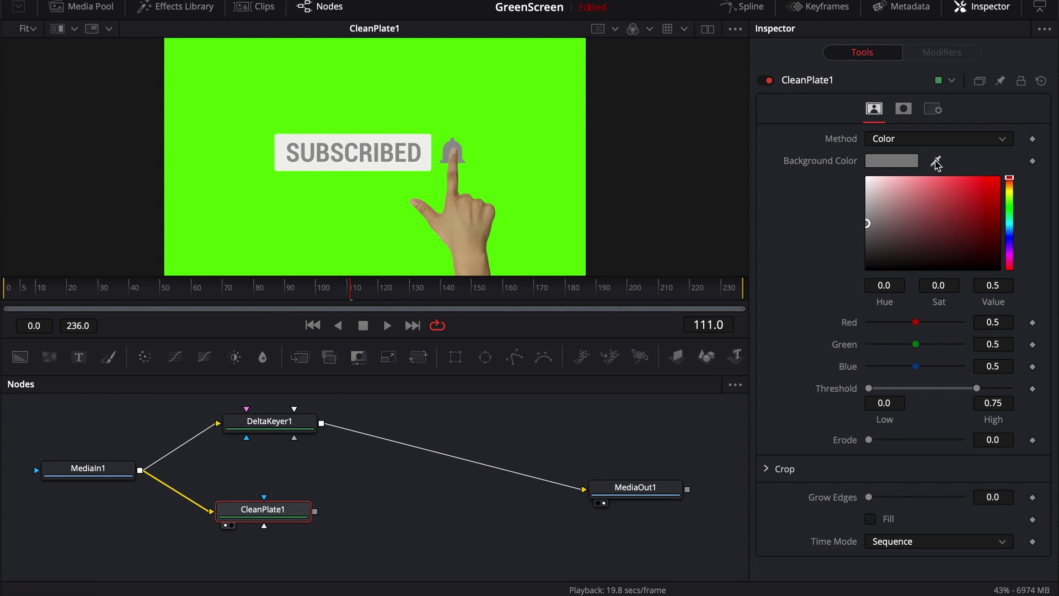
- Set the clean plate's method to Ranges, sample the green background around the button and hand, and set Erode to 0.00768
drag(936, 161, 764, 160)
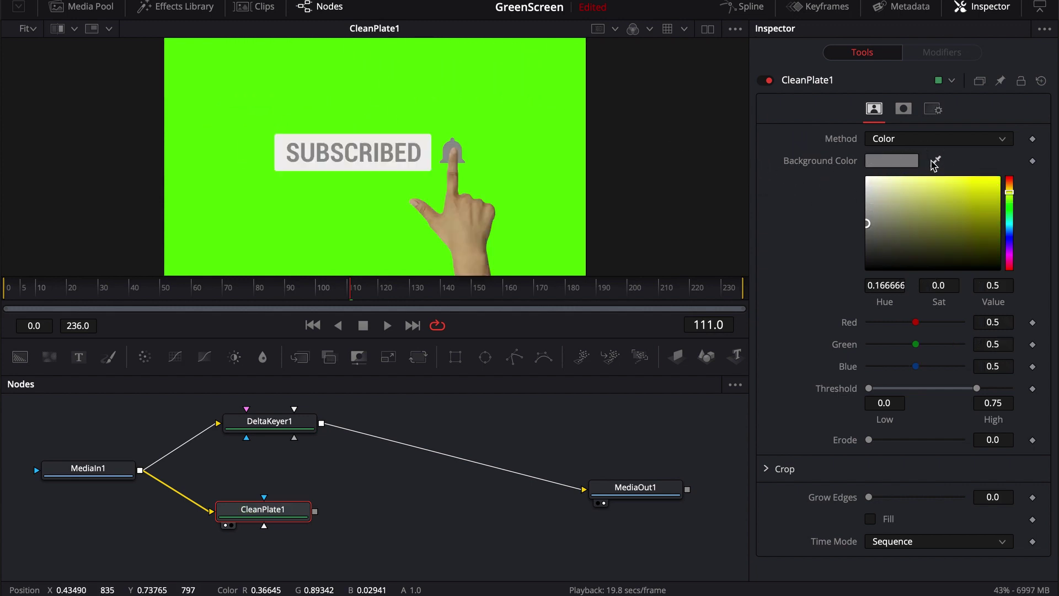
click(932, 139)
click(896, 175)
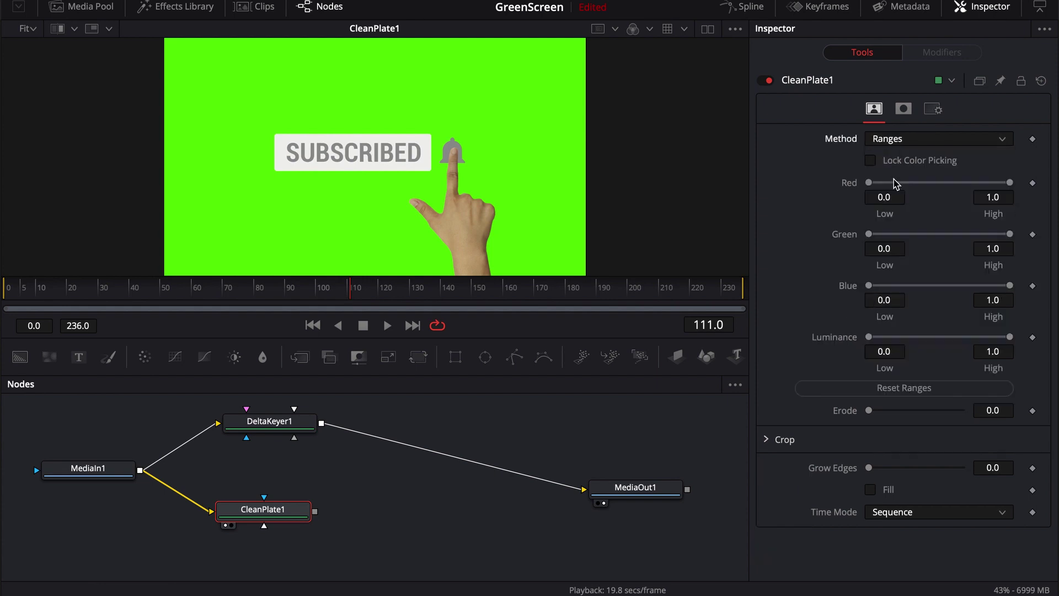
drag(478, 69, 567, 189)
drag(241, 194, 390, 262)
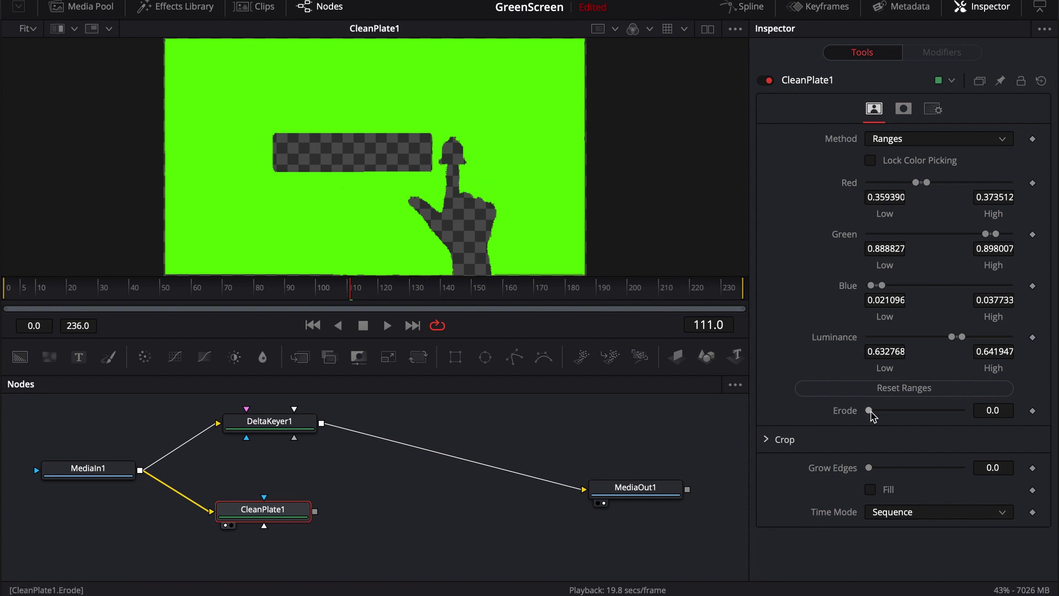
drag(869, 410, 899, 416)
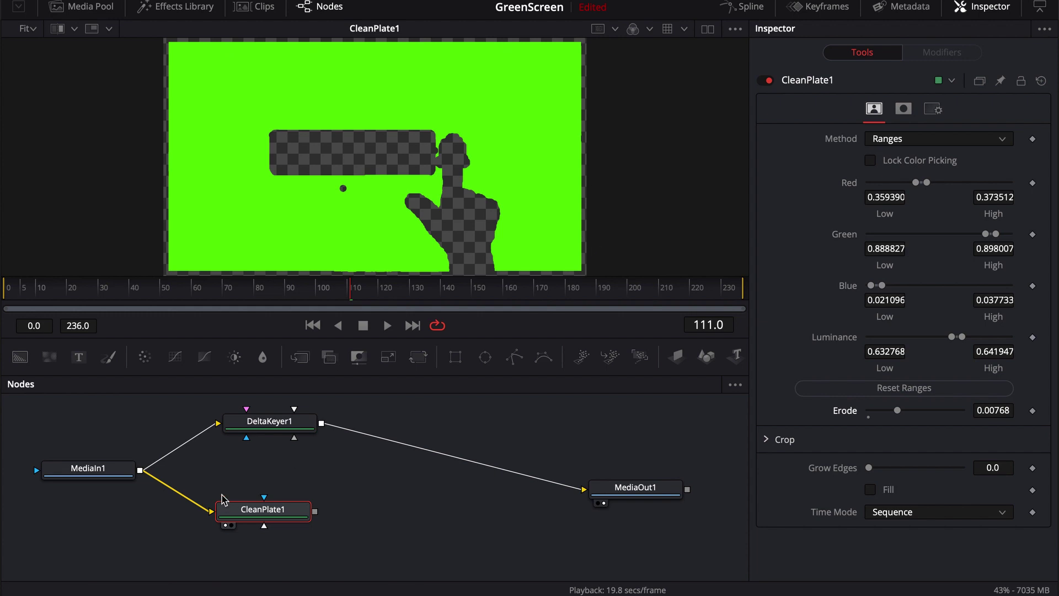
- Insert a Transform node directly after MediaIn1 and set its size to 1.051
click(97, 480)
key(shift+space)
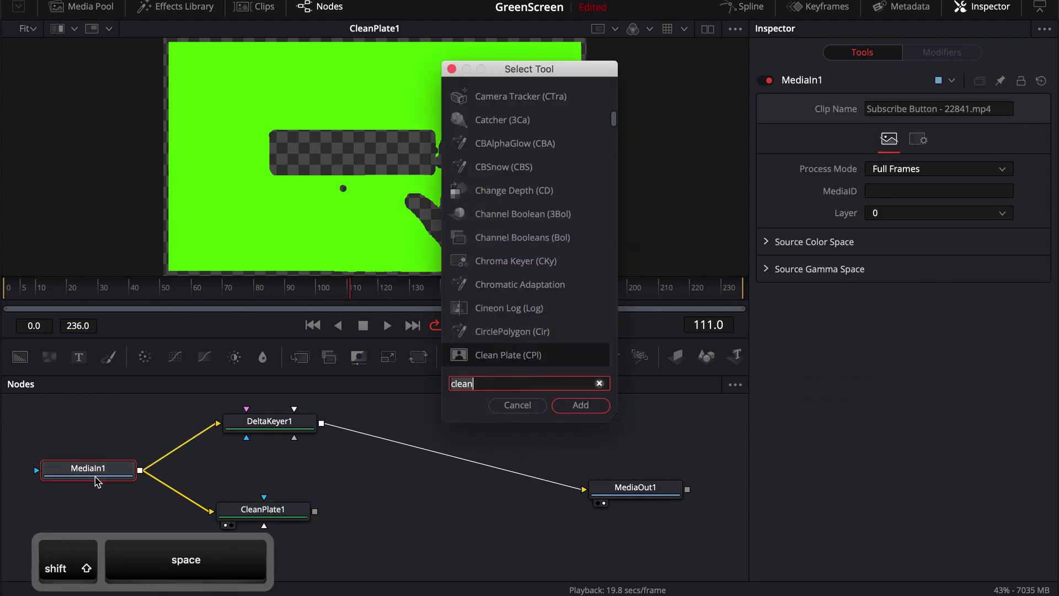
text(xf)
key(Return)
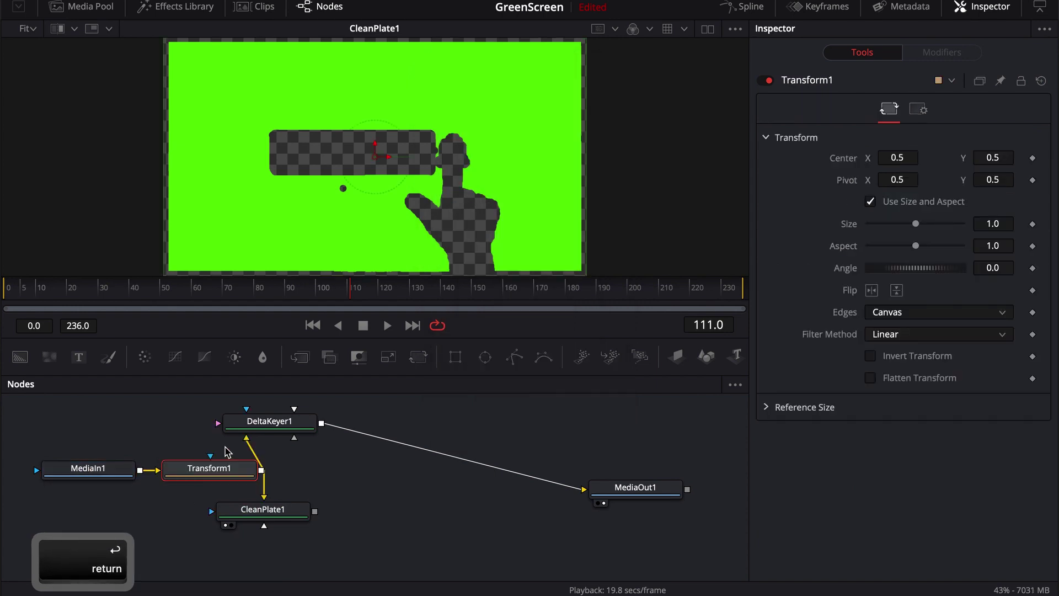
drag(110, 439, 115, 473)
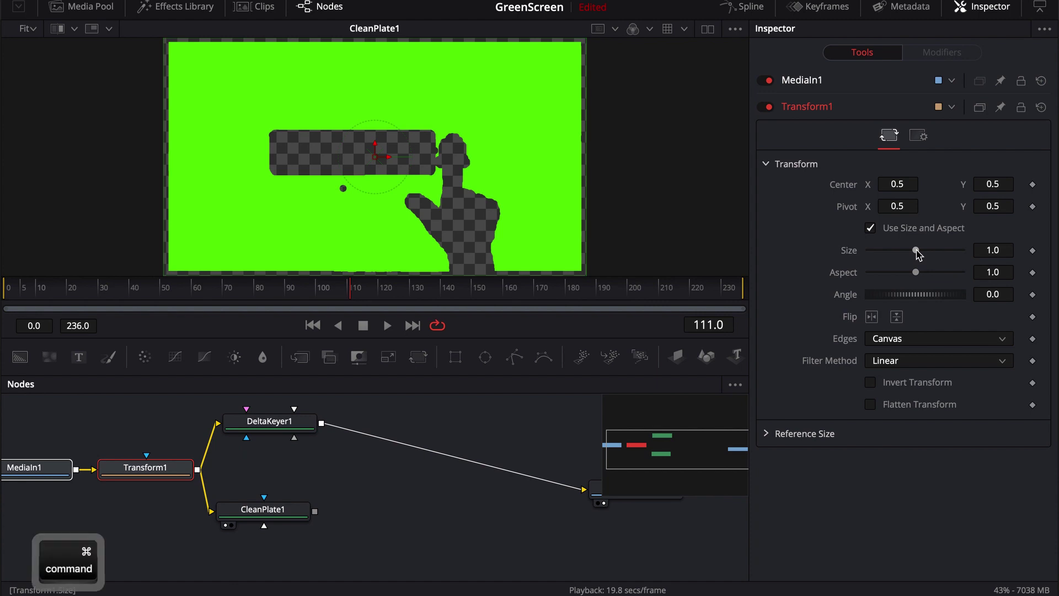
drag(917, 253, 921, 255)
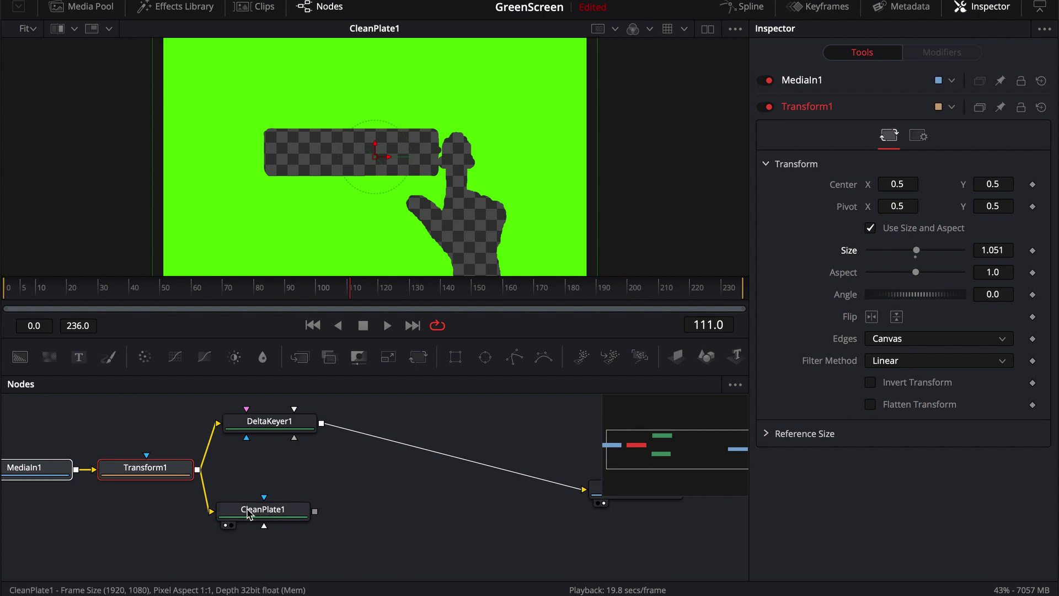
- Set the clean plate's Erode to 0.01181 and Grow Edges to 0.2, and enable Fill
click(250, 510)
drag(897, 410, 913, 416)
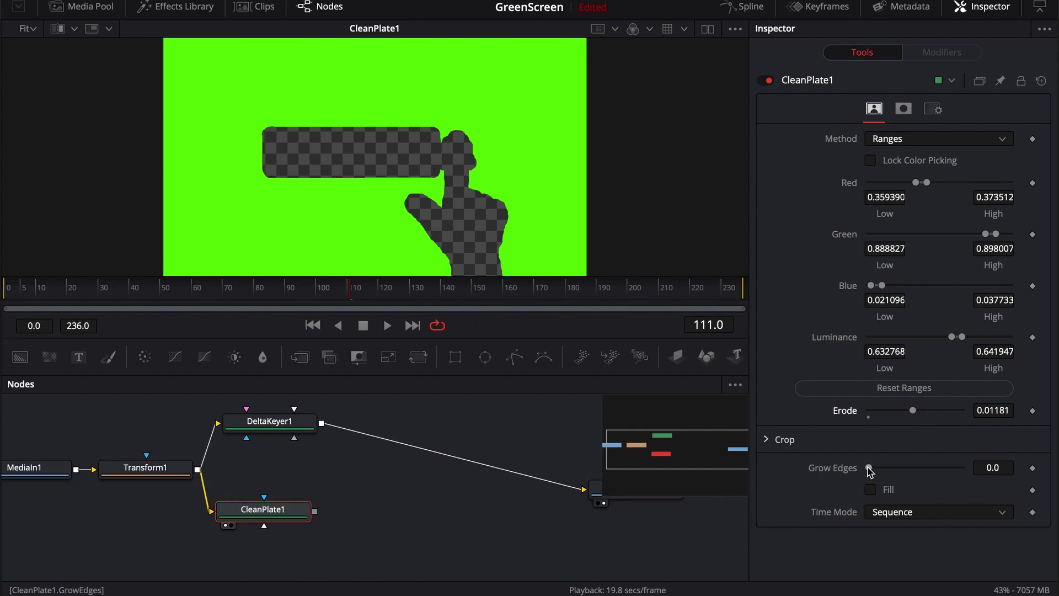
drag(872, 468, 966, 472)
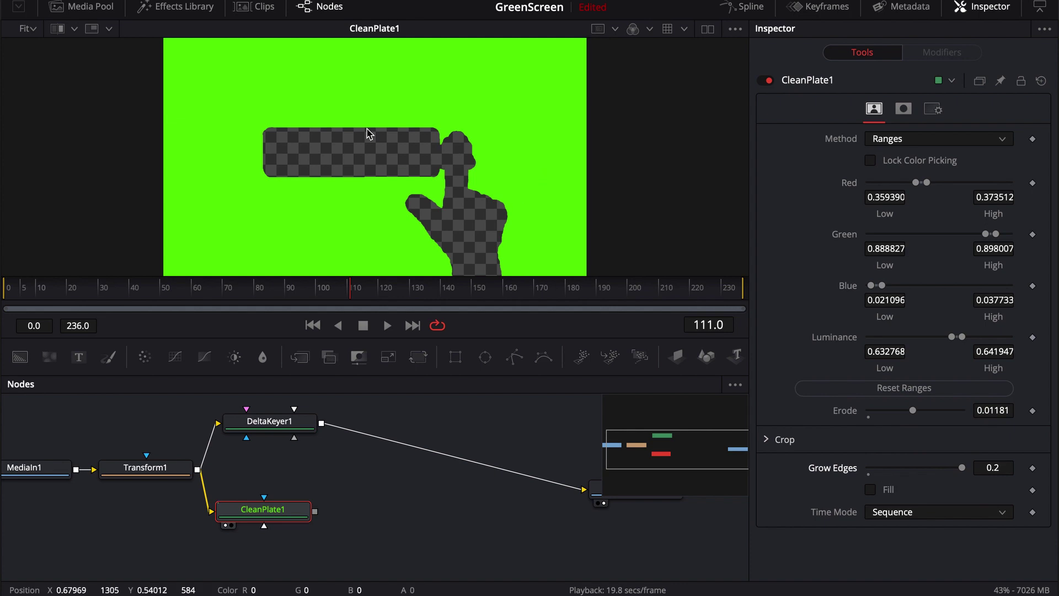
click(871, 490)
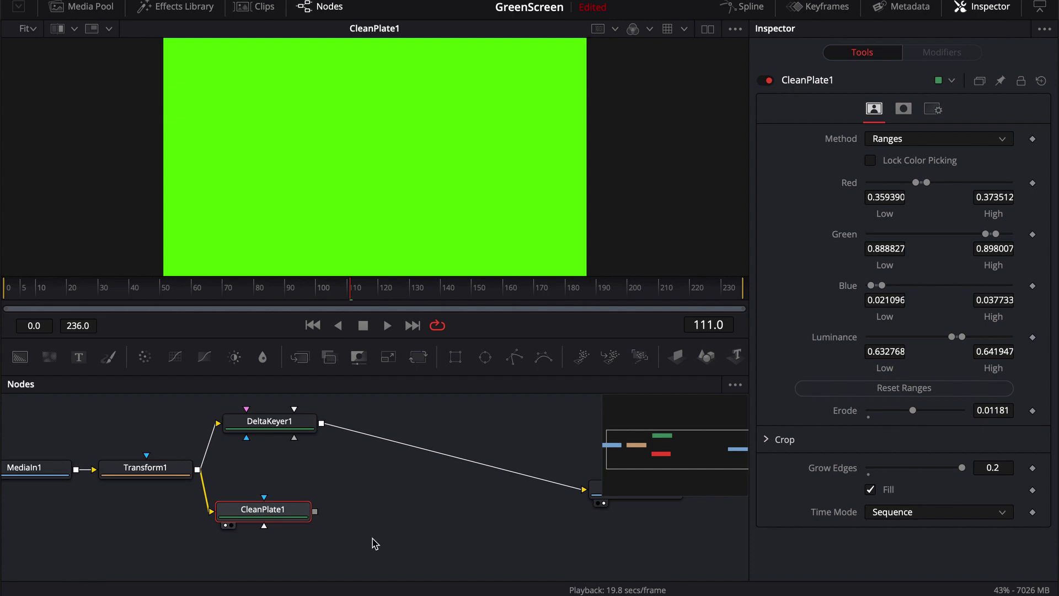
- Show DeltaKeyer1 in the viewer and connect CleanPlate1's output to the keyer's clean plate input
scroll(320, 513, up, 1)
drag(270, 440, 284, 200)
drag(313, 529, 273, 445)
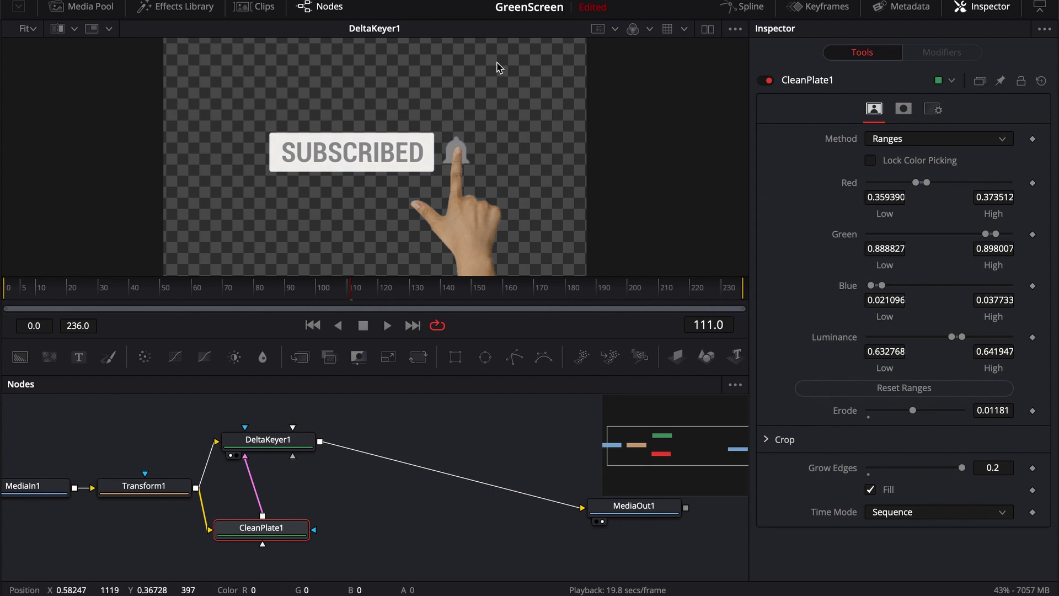
- Examine the keyer's alpha channel up close on the hand and button and at neighbouring frames
click(633, 31)
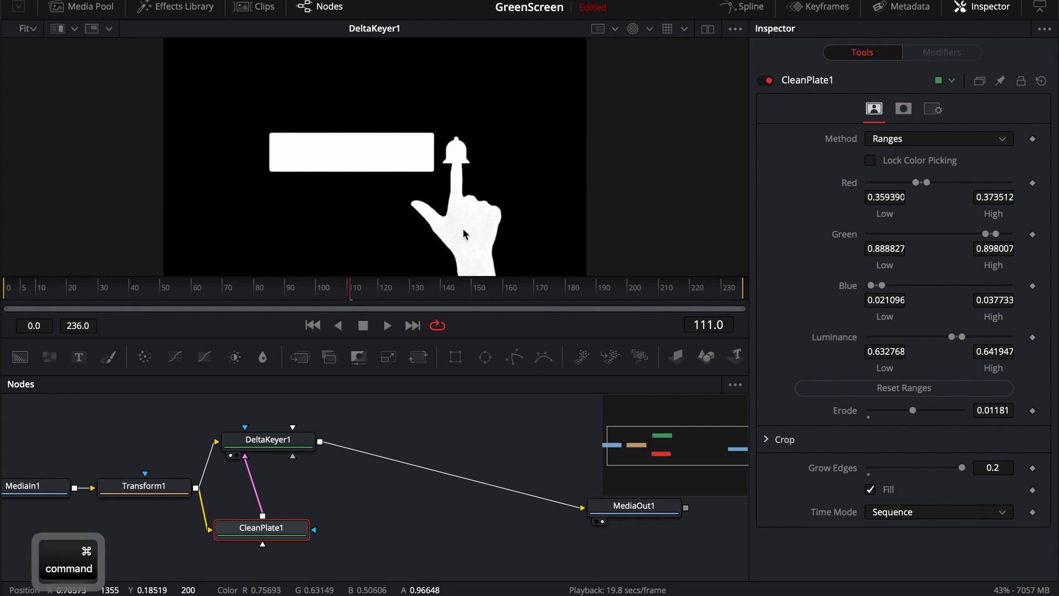
scroll(462, 227, up, 8)
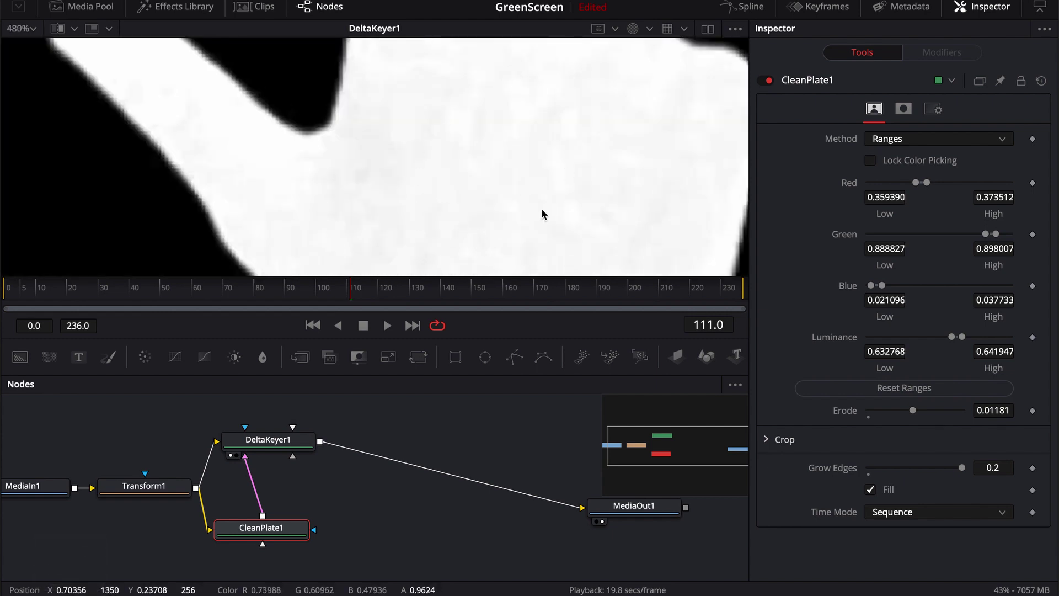
scroll(480, 218, down, 3)
key(space)
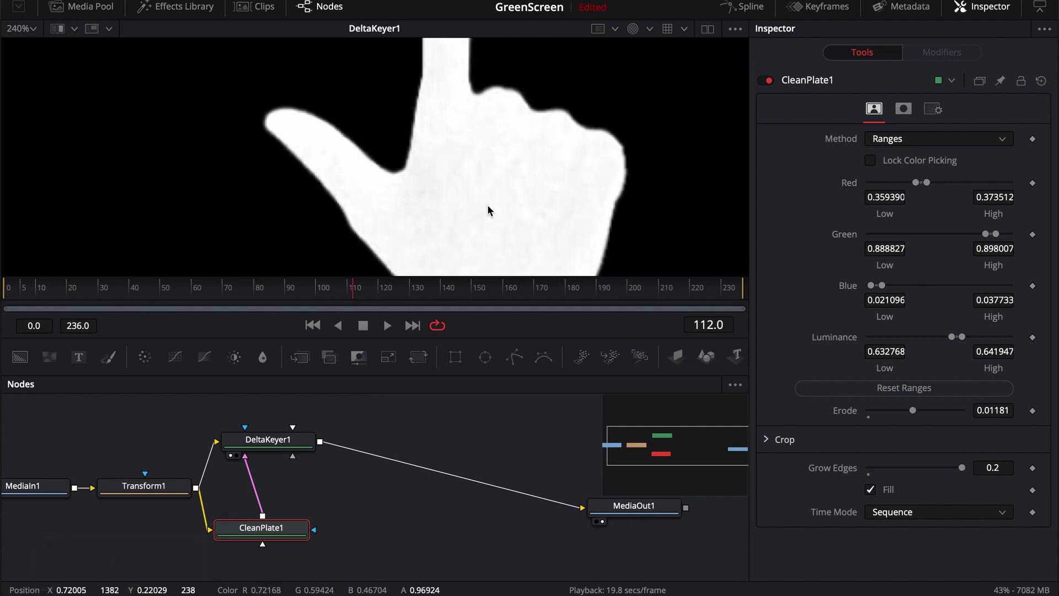
scroll(505, 199, down, 5)
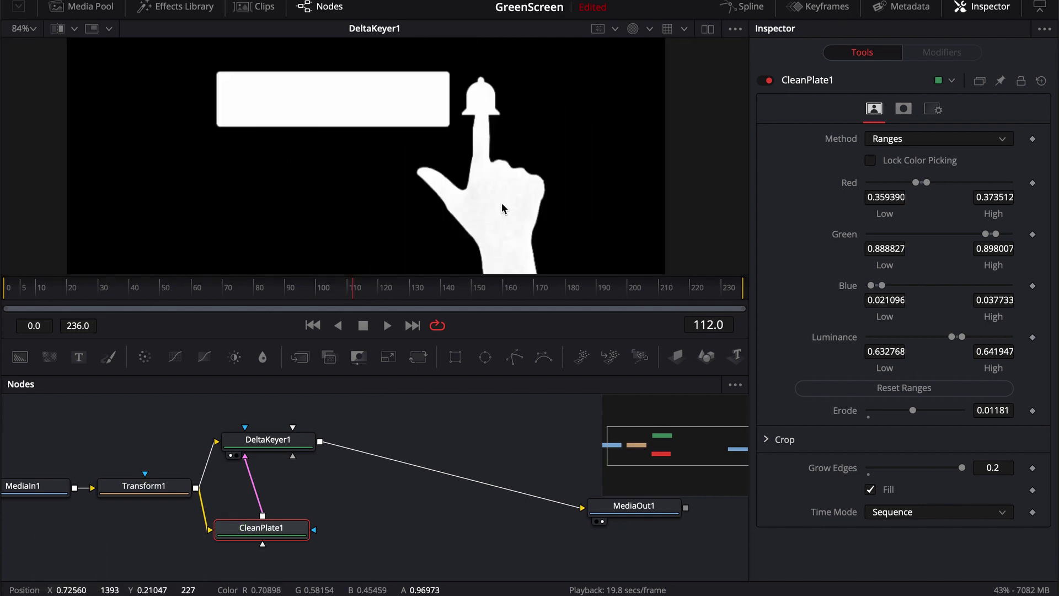
scroll(452, 210, up, 2)
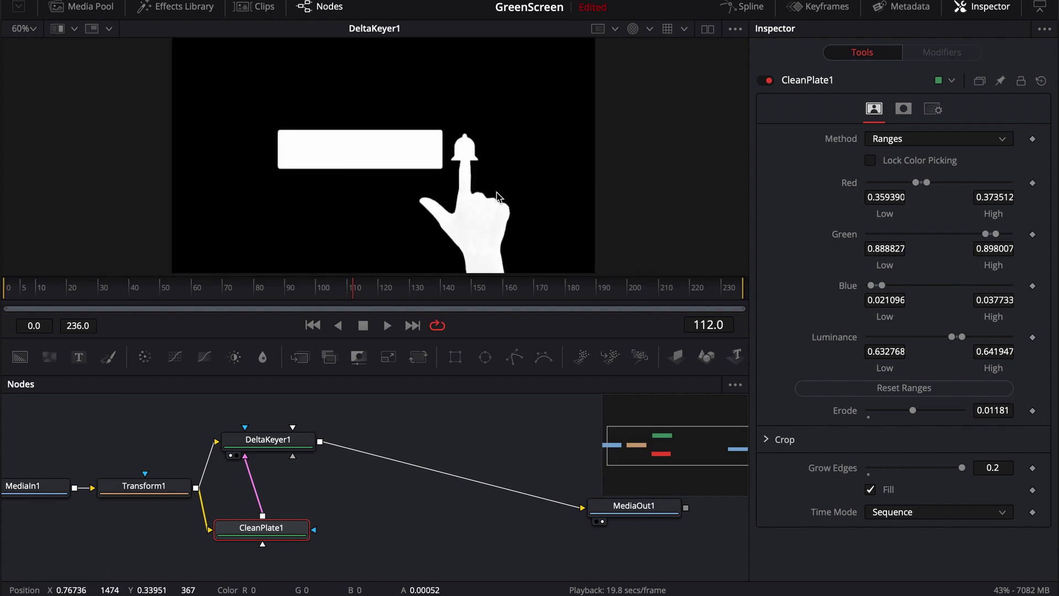
scroll(397, 182, down, 2)
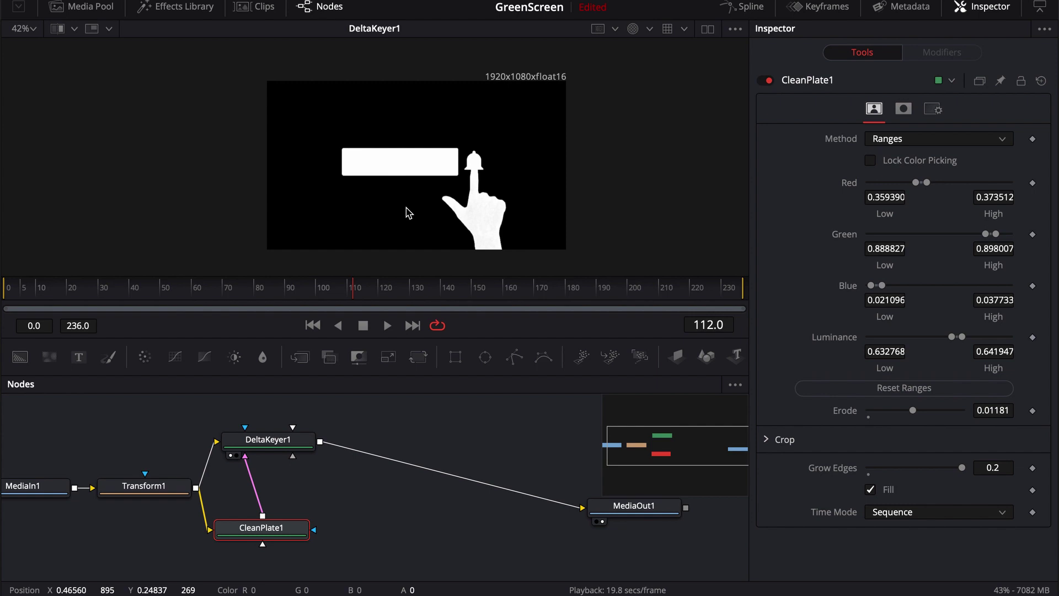
key(Left)
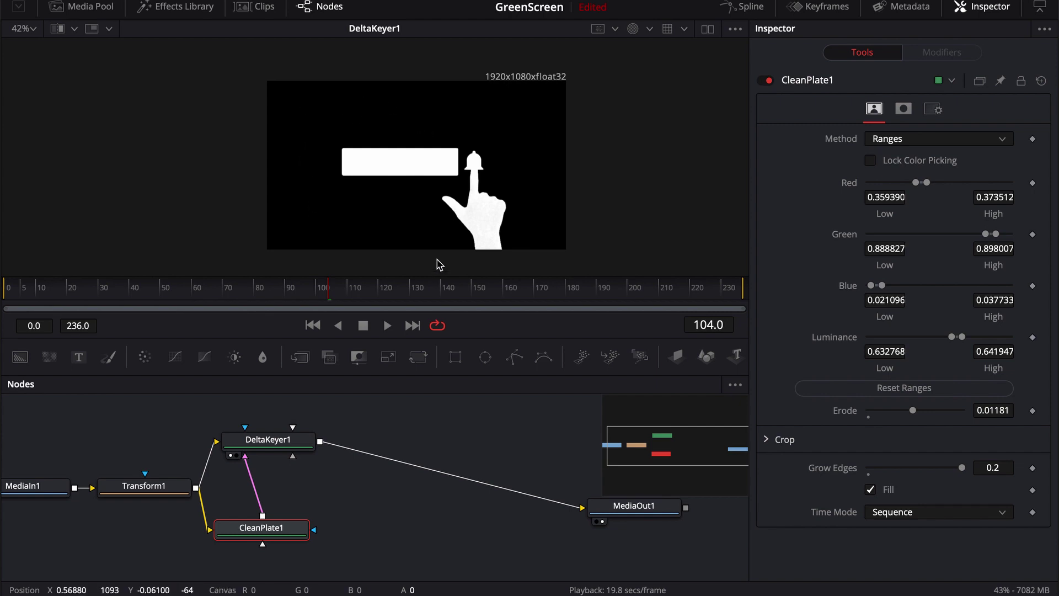
- Switch DeltaKeyer1 to the Status view mode with its matte settings open, and inspect the status matte in colour display
click(283, 446)
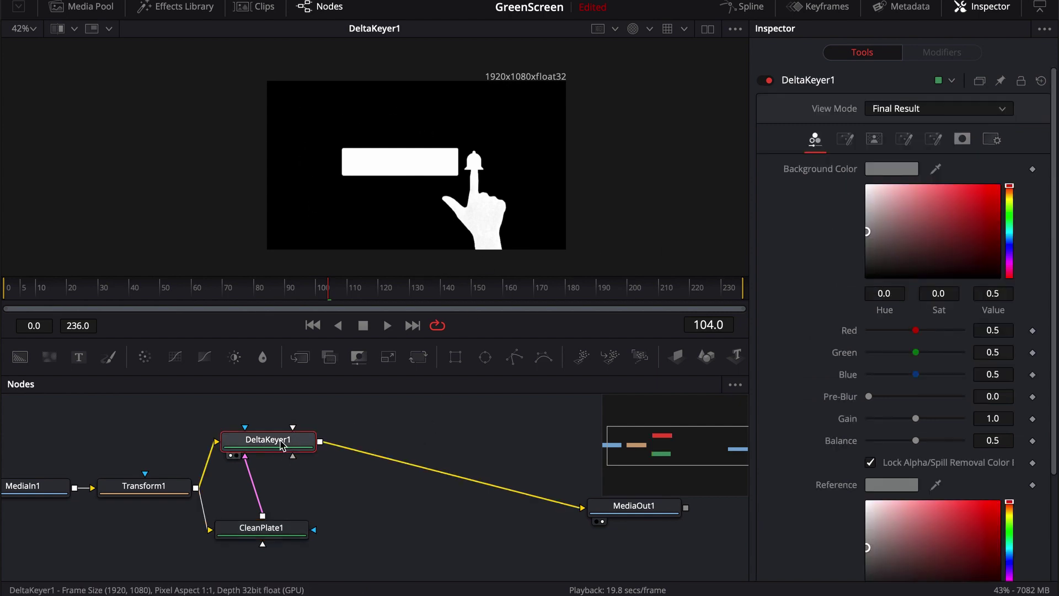
click(846, 141)
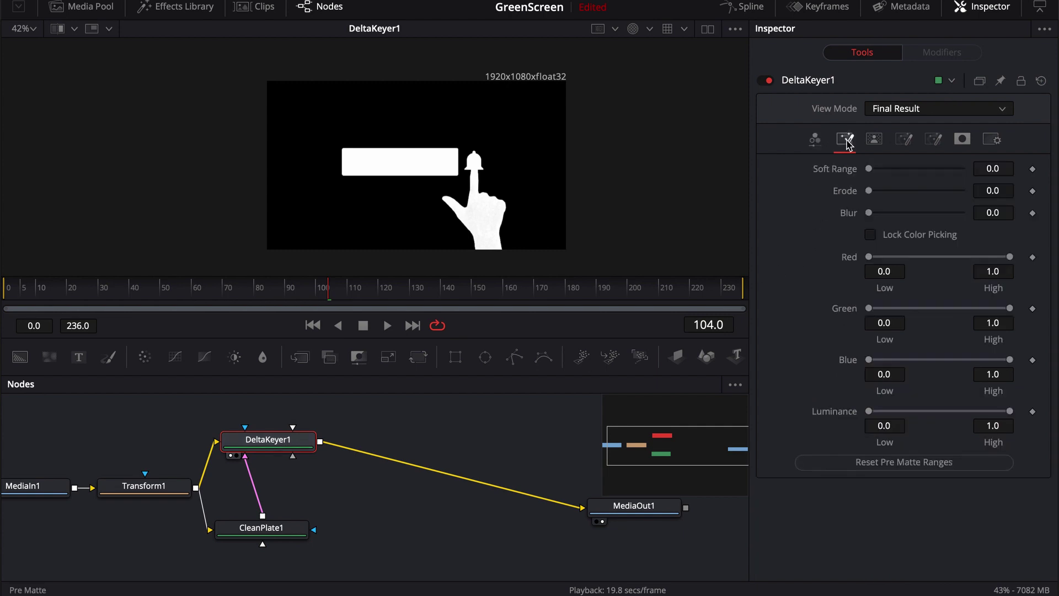
click(874, 140)
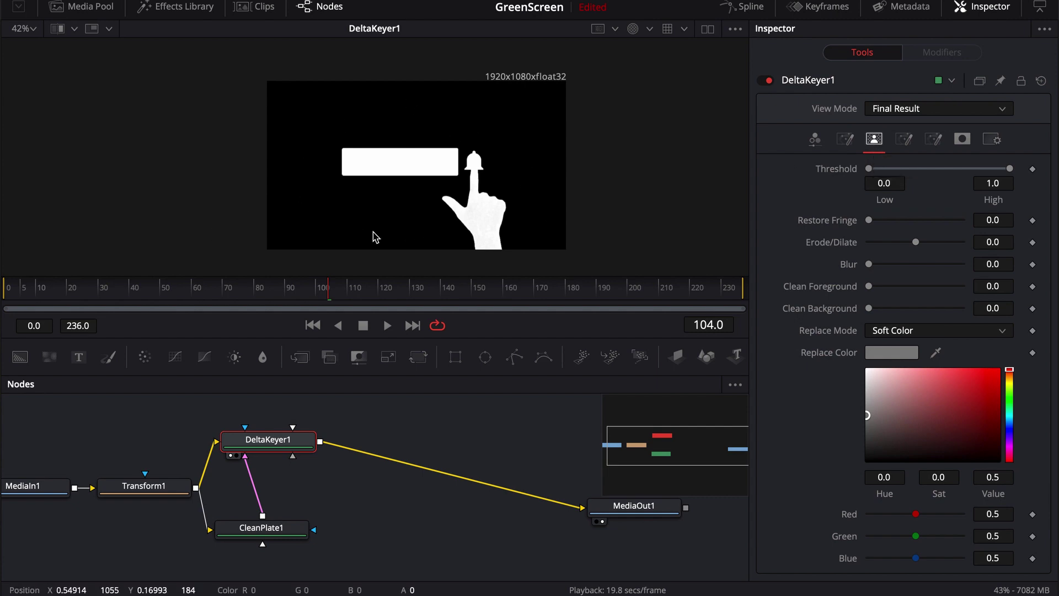
click(892, 112)
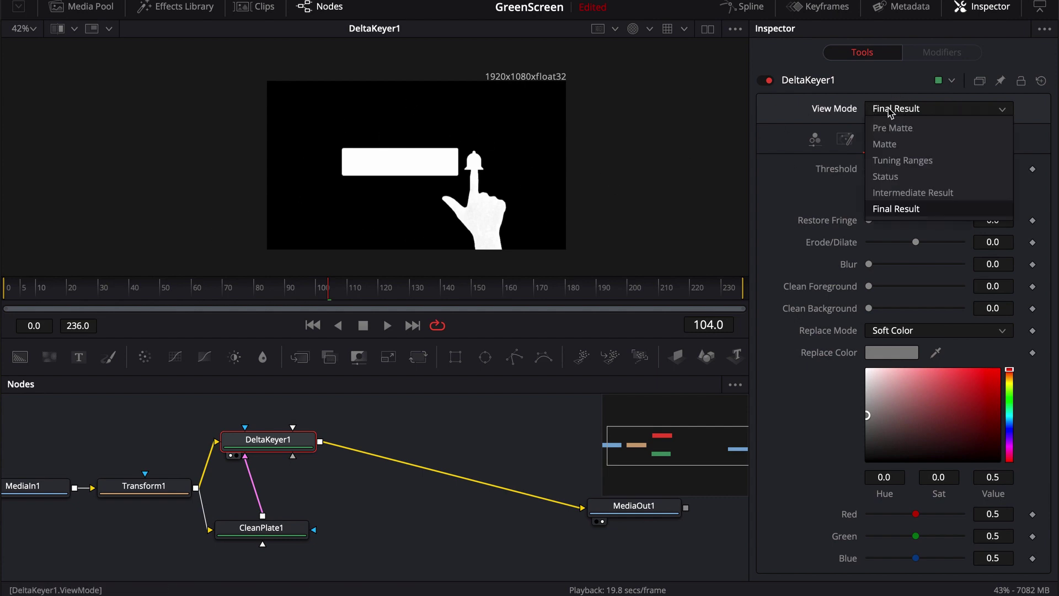
click(887, 178)
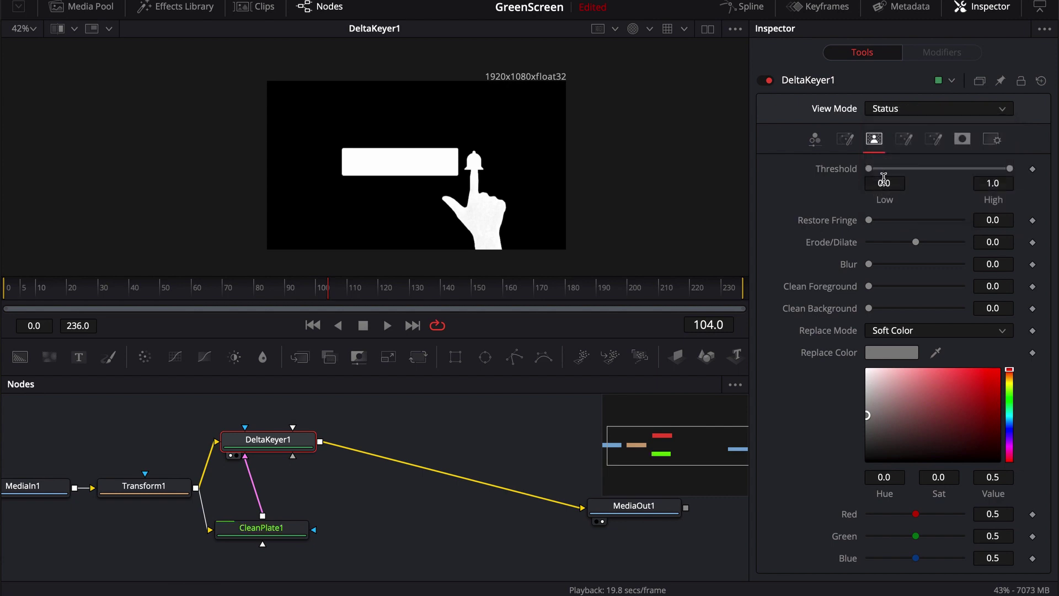
click(633, 31)
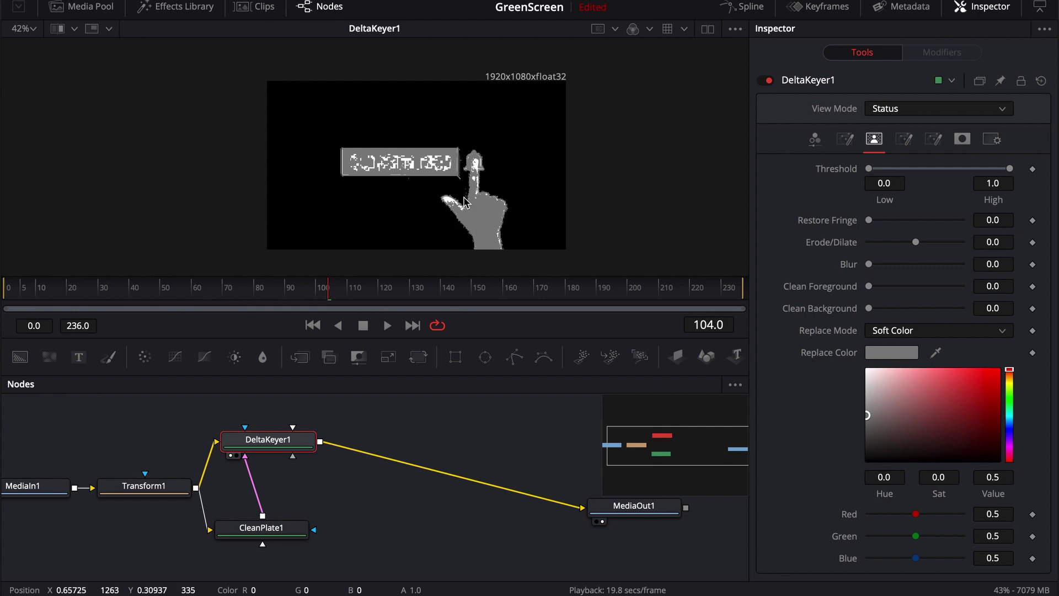
scroll(468, 200, up, 4)
scroll(248, 165, down, 4)
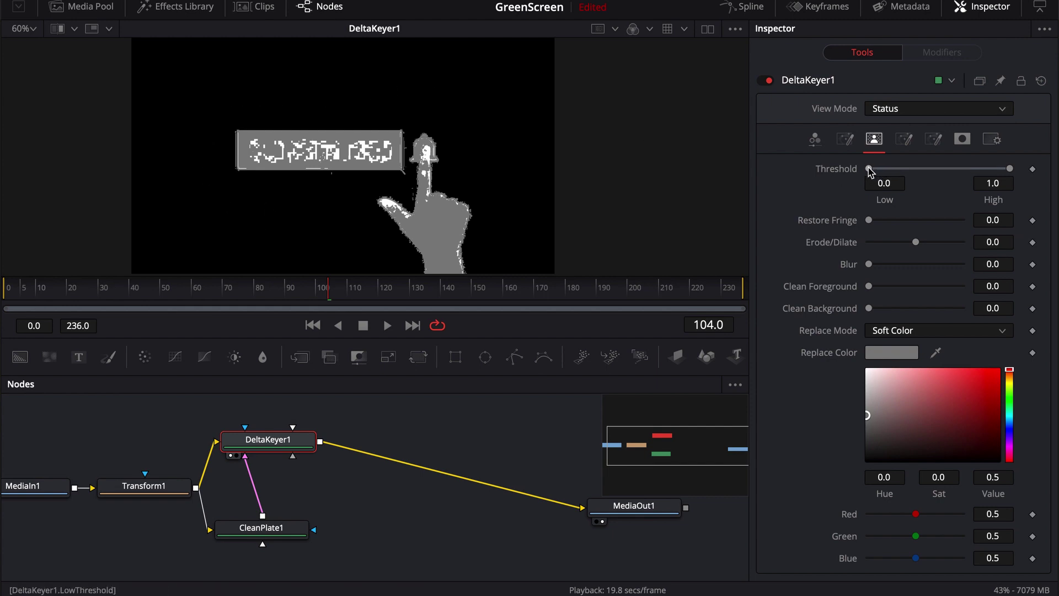
- Set the keyer's low matte threshold to 0.111 and check the status matte at frames 207, 29 and 100
drag(869, 171, 884, 171)
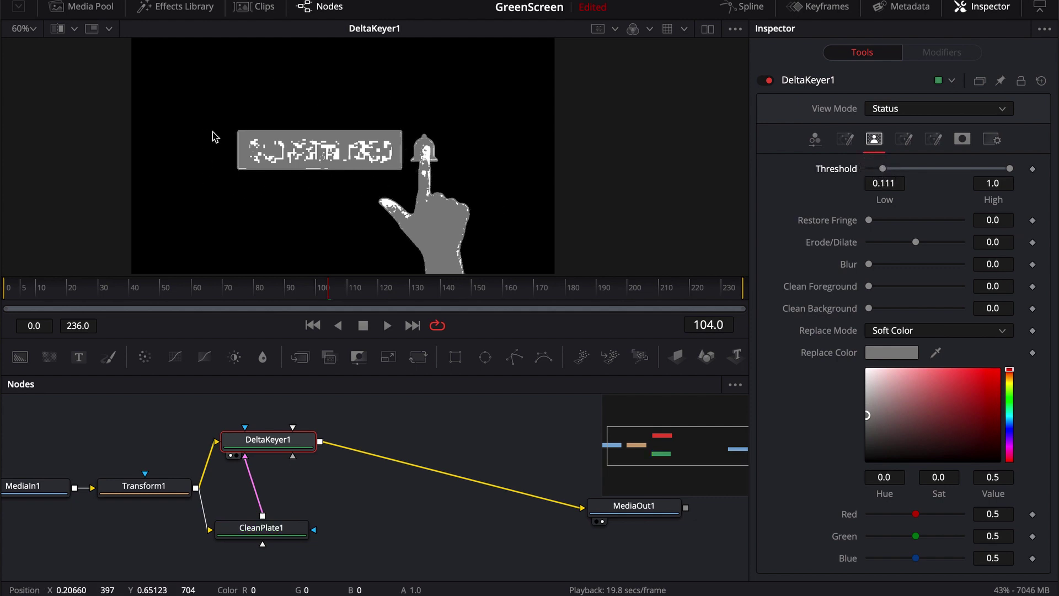
click(649, 294)
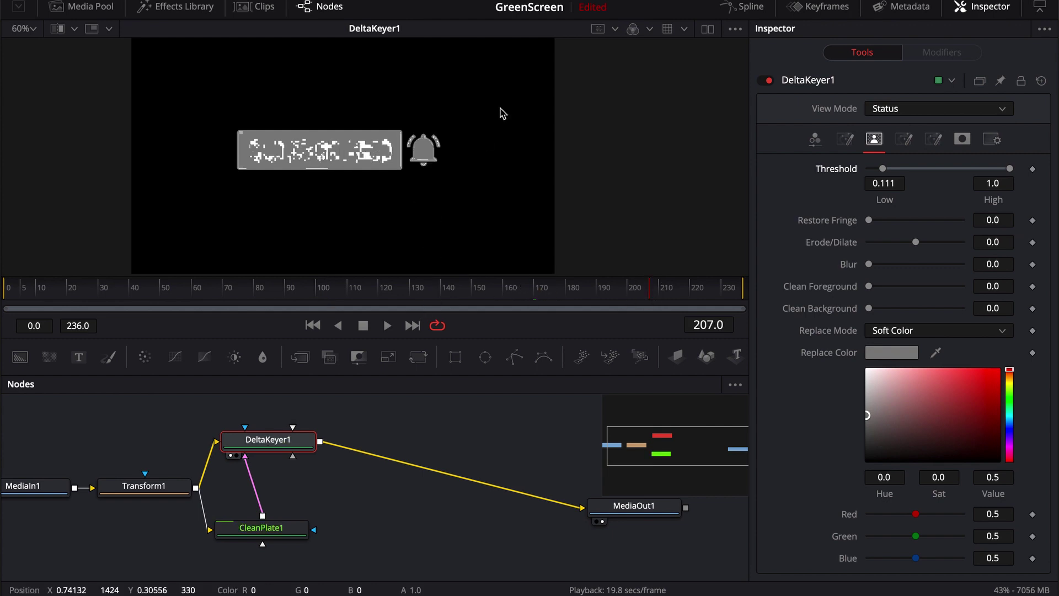
click(99, 291)
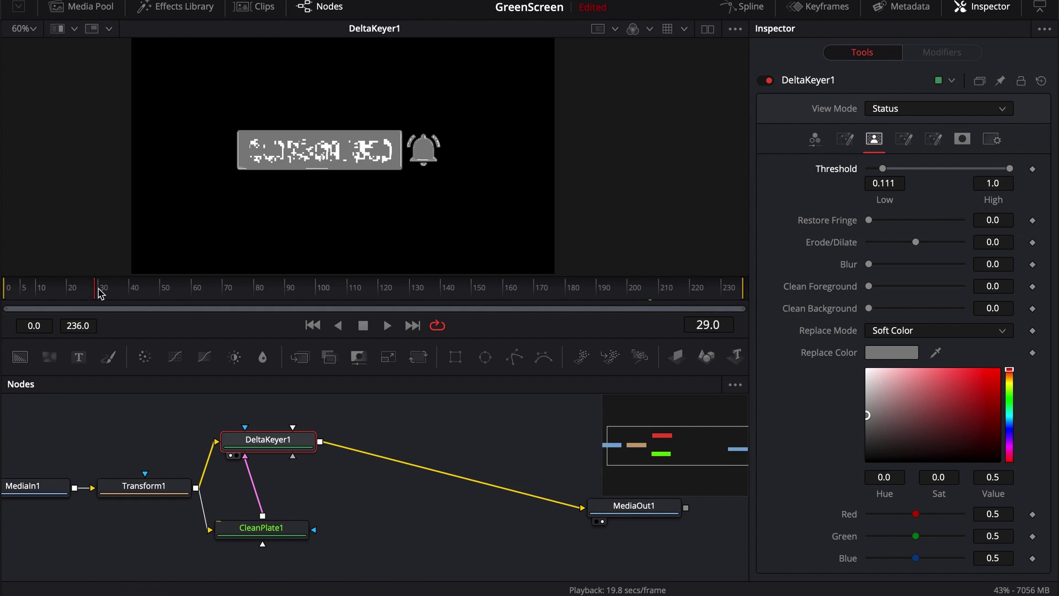
click(316, 291)
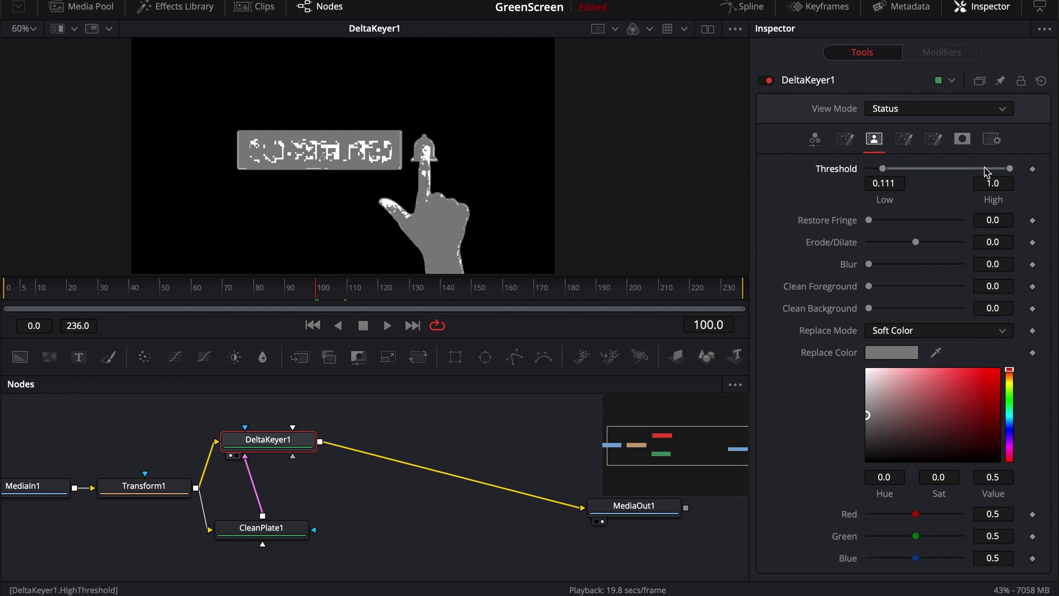
- Set the high matte threshold to 0.817 and inspect the button and bell edges up close
drag(1012, 173, 986, 174)
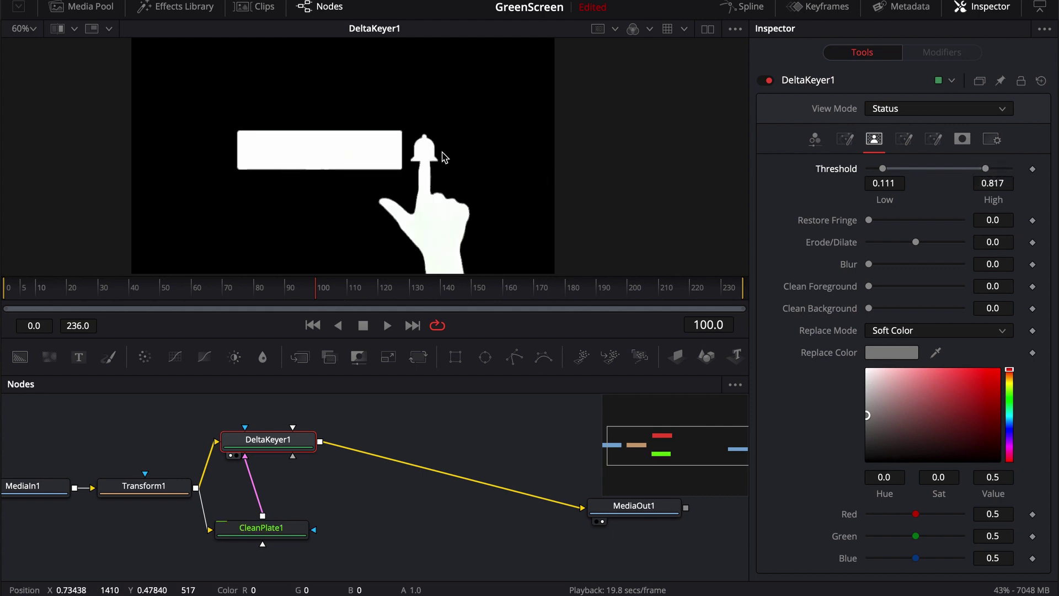
scroll(434, 158, up, 10)
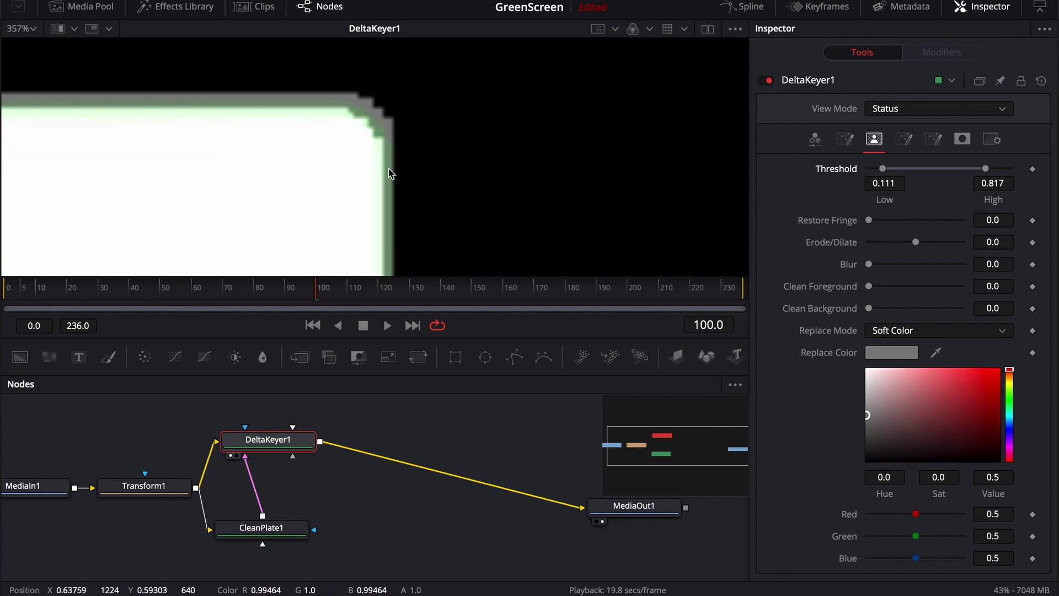
scroll(390, 173, up, 3)
- Switch DeltaKeyer1 to the Final Result view mode and examine the edges of the button, bell and hand
click(887, 110)
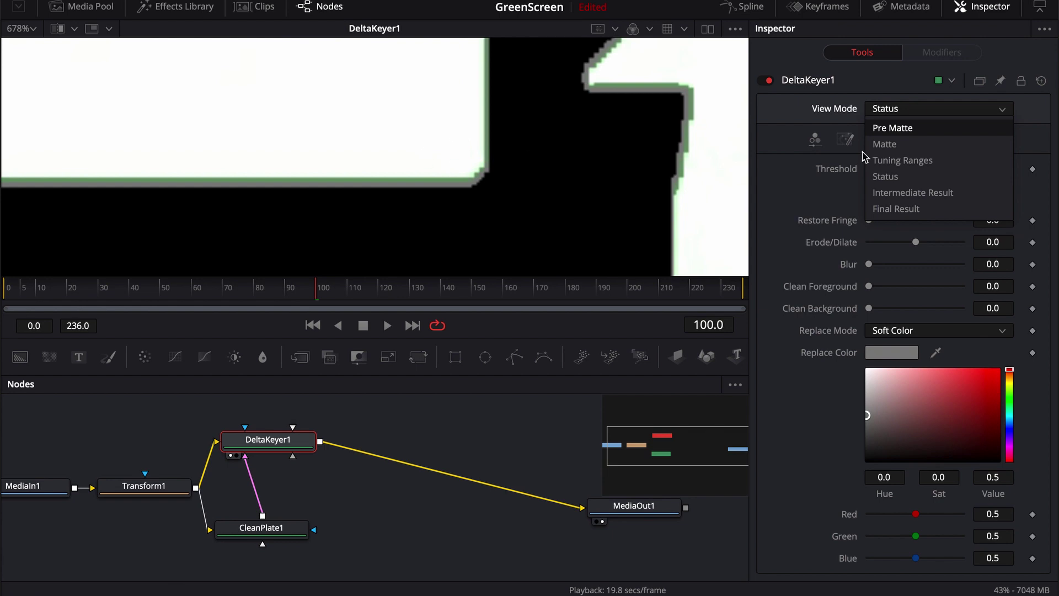
click(884, 207)
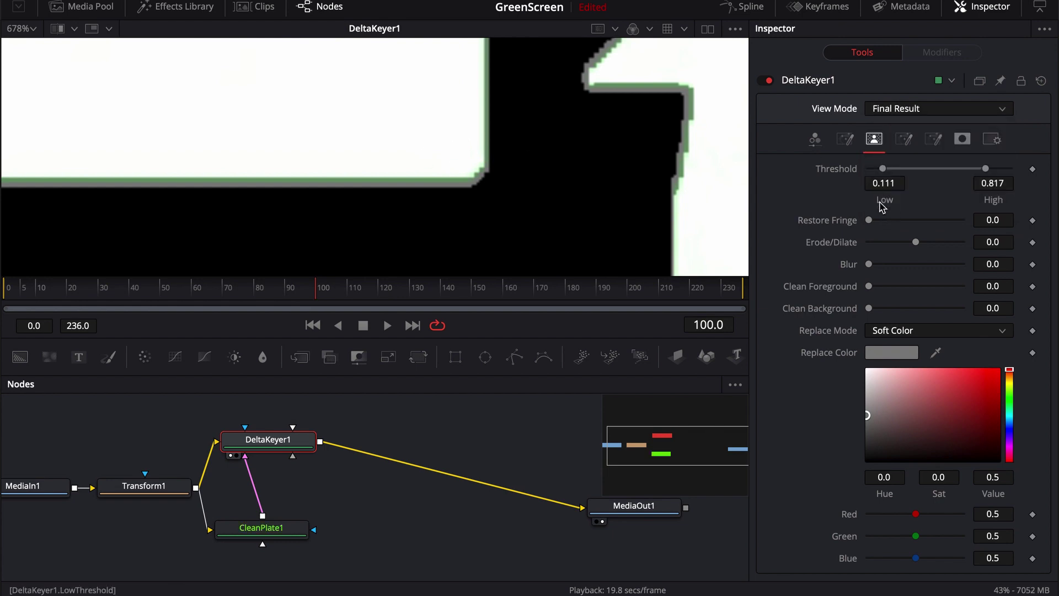
scroll(608, 220, down, 8)
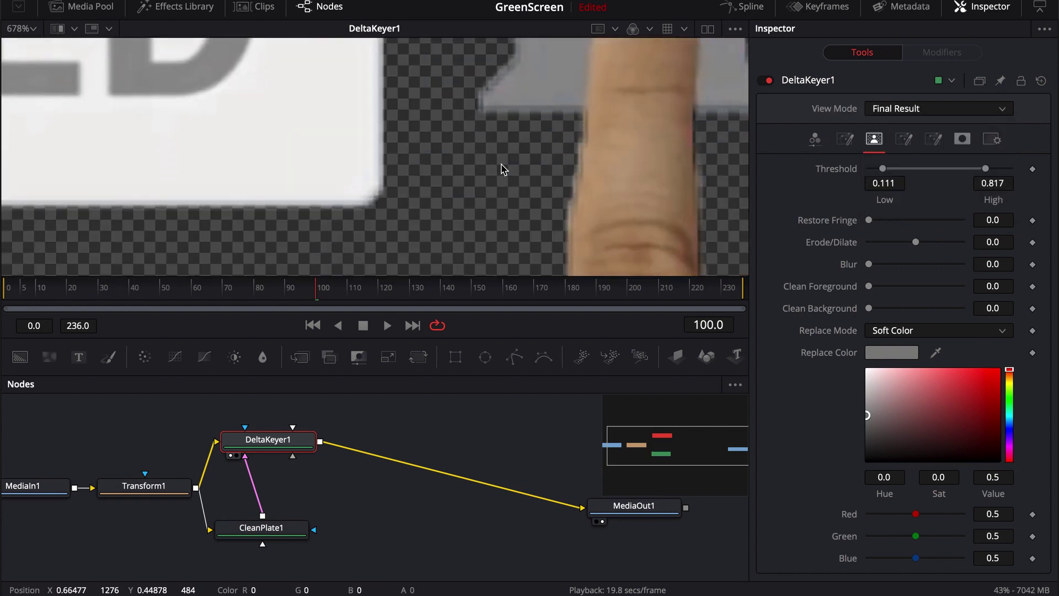
scroll(506, 101, up, 8)
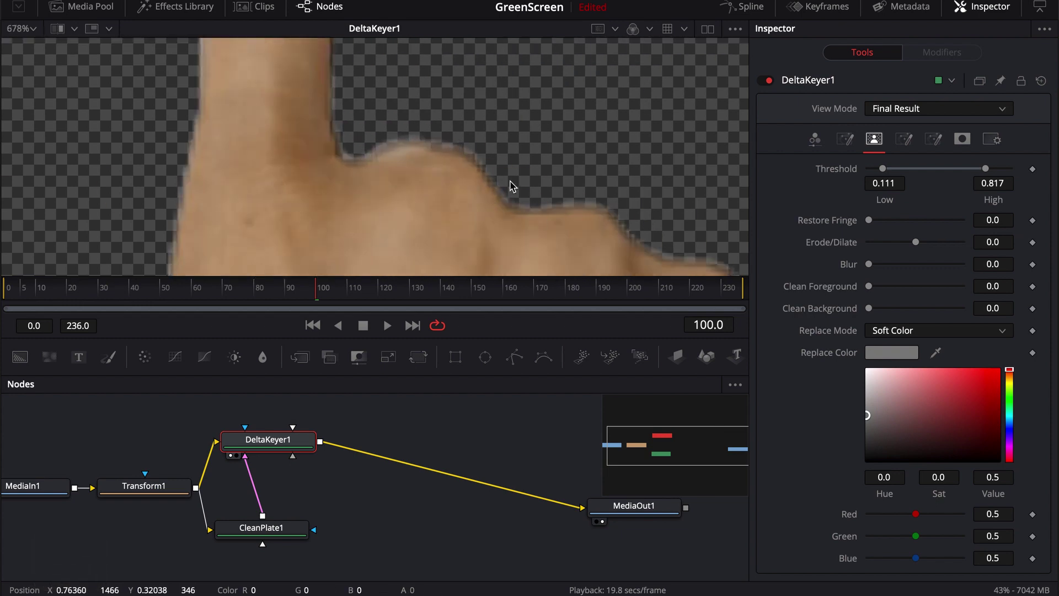
scroll(368, 160, down, 10)
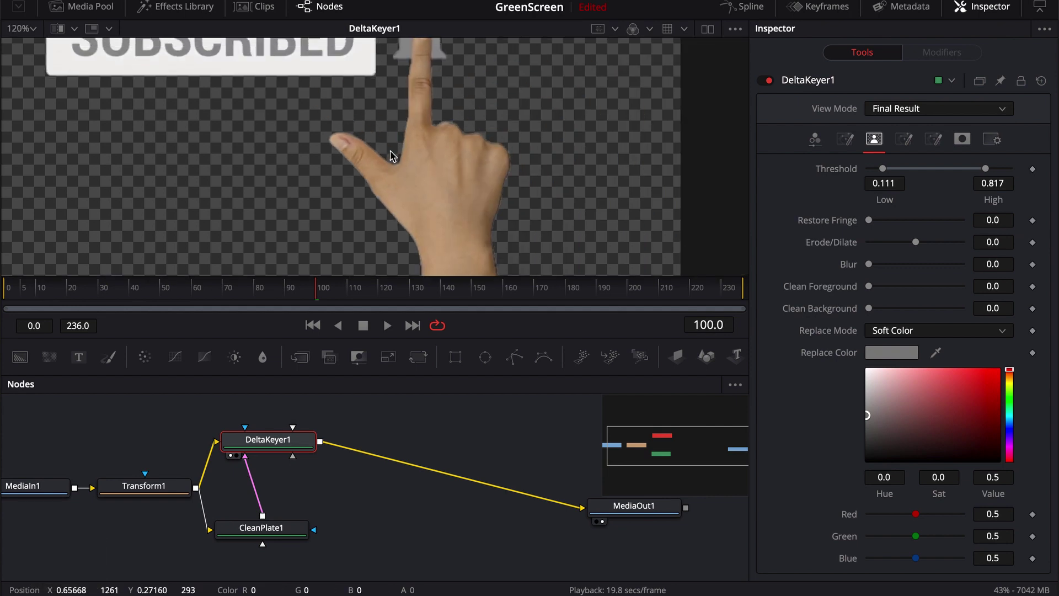
drag(374, 99, 372, 173)
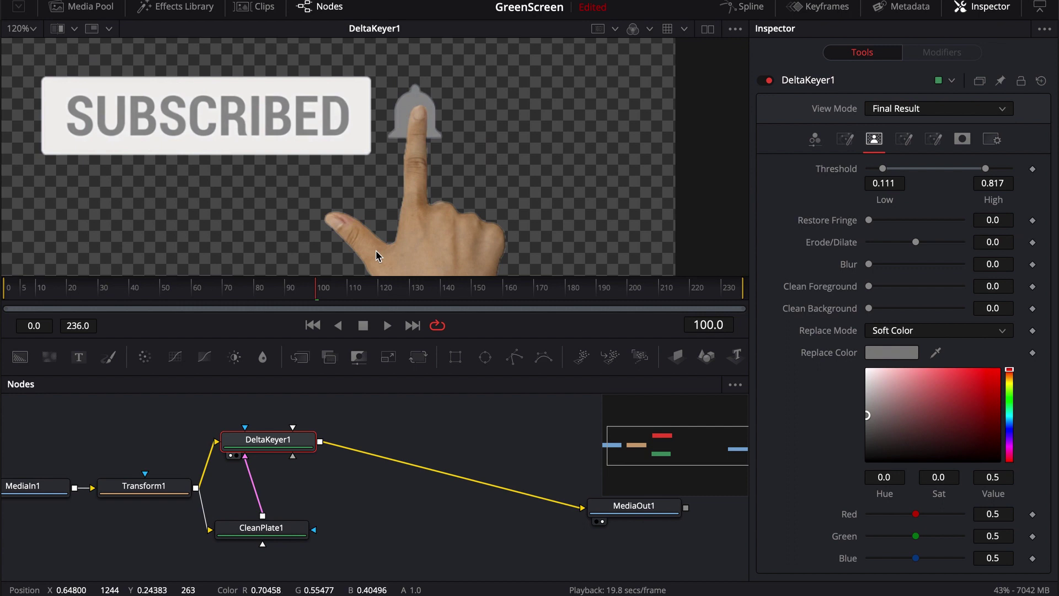
scroll(371, 163, up, 8)
drag(380, 166, 371, 206)
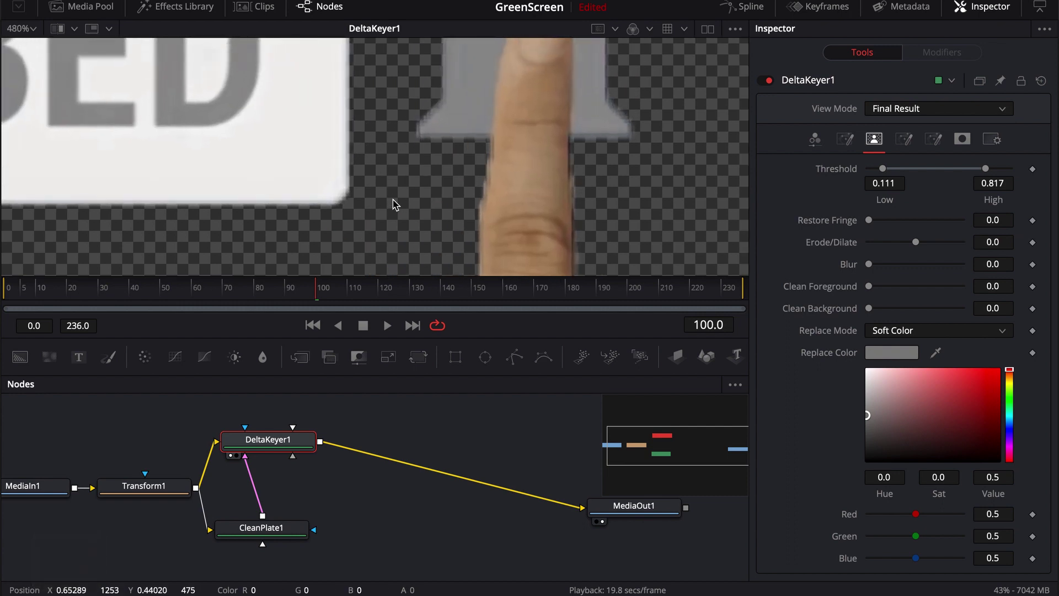
scroll(413, 243, down, 2)
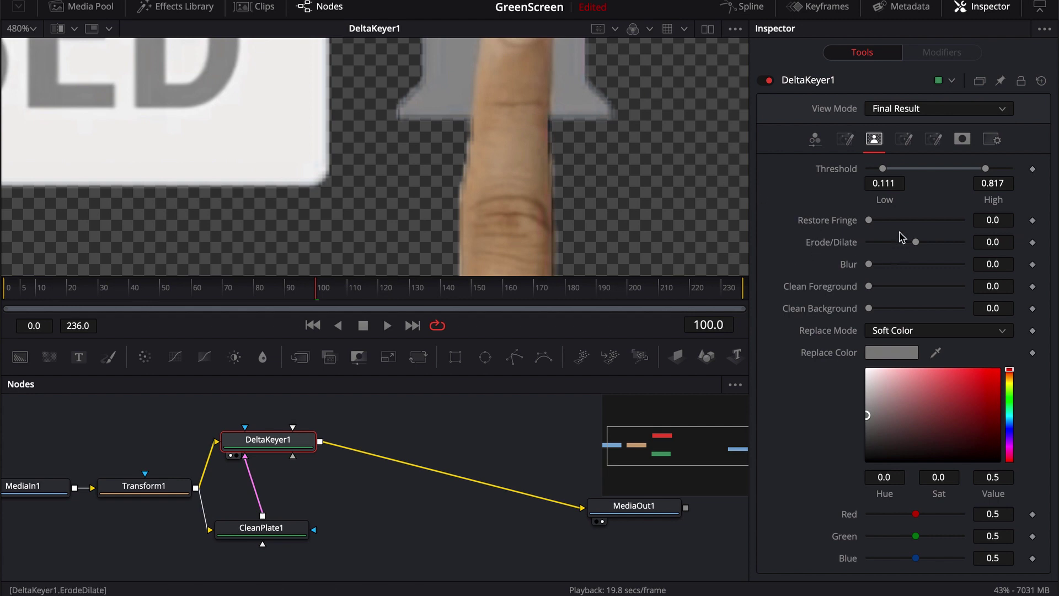
- Set the matte's Erode/Dilate to -0.00085 and check the edges around the button and finger
click(916, 242)
key(super)
mouse_move(917, 246)
mouse_down()
mouse_move(892, 241)
mouse_move(914, 242)
mouse_up()
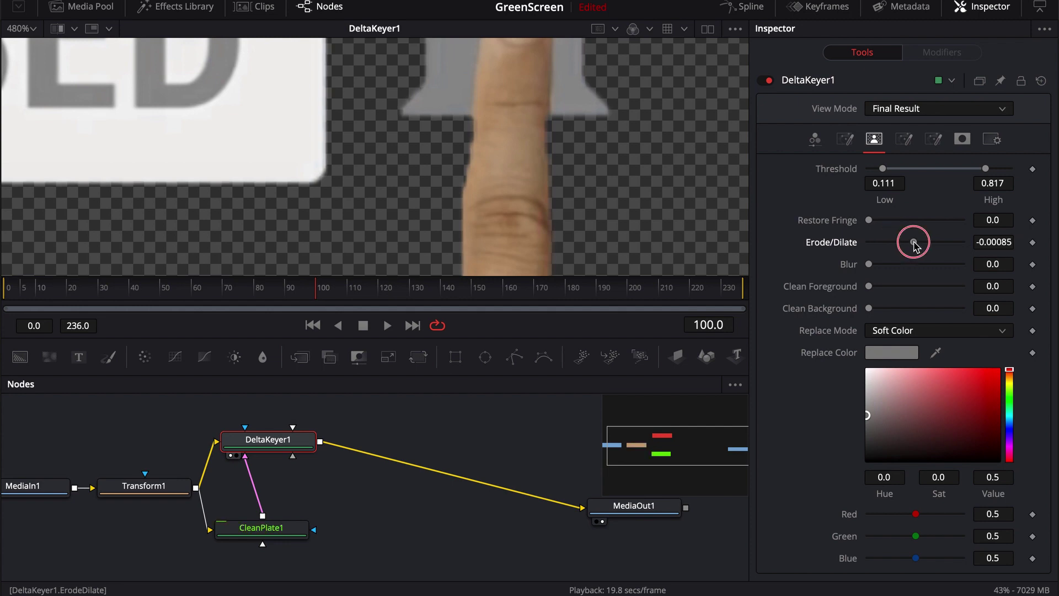
scroll(442, 187, down, 5)
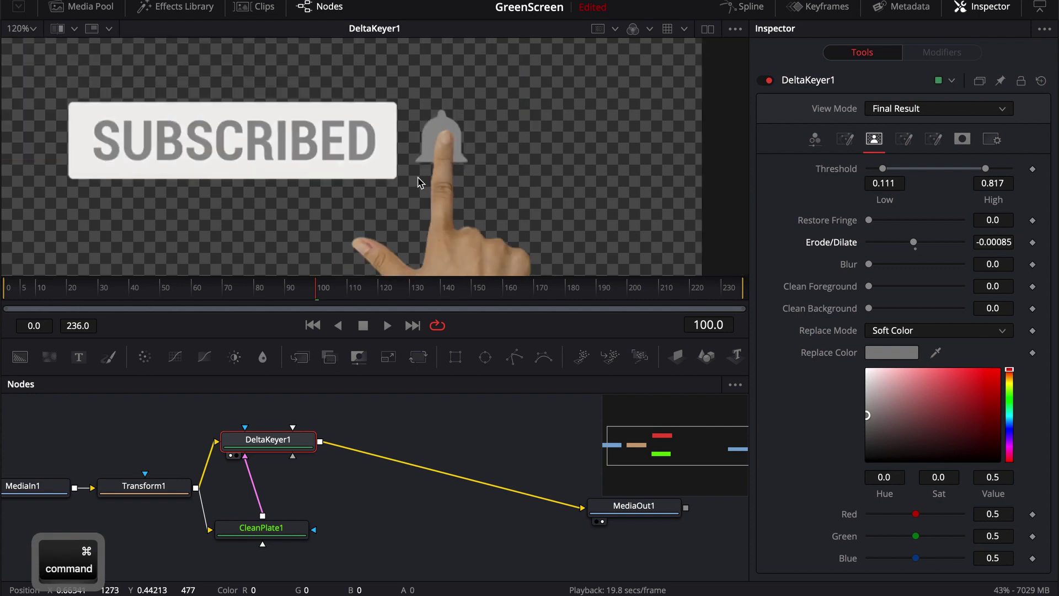
scroll(442, 207, up, 5)
scroll(439, 208, down, 3)
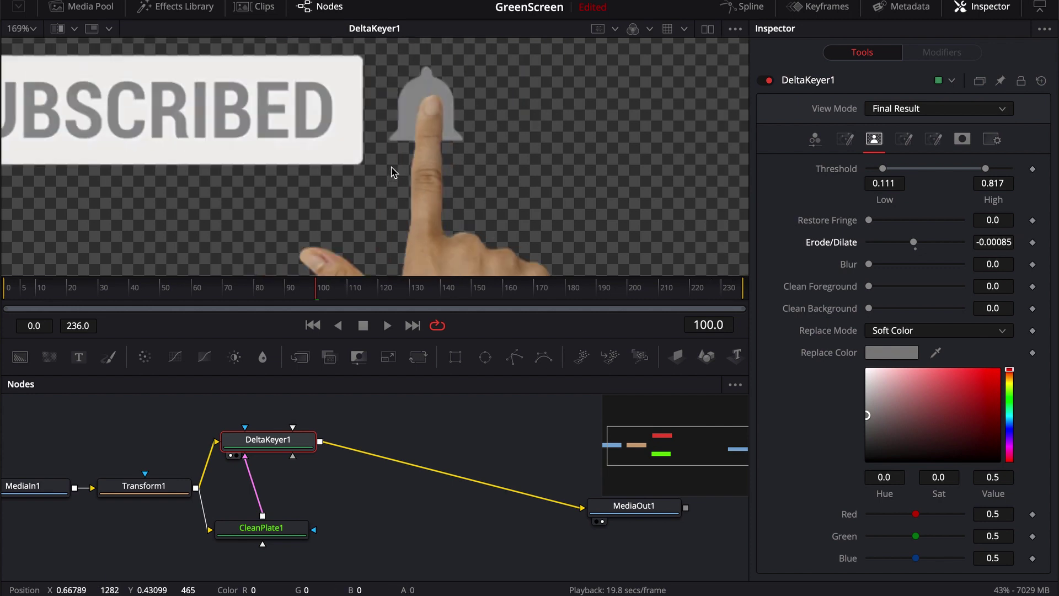
scroll(362, 156, up, 5)
scroll(399, 176, down, 3)
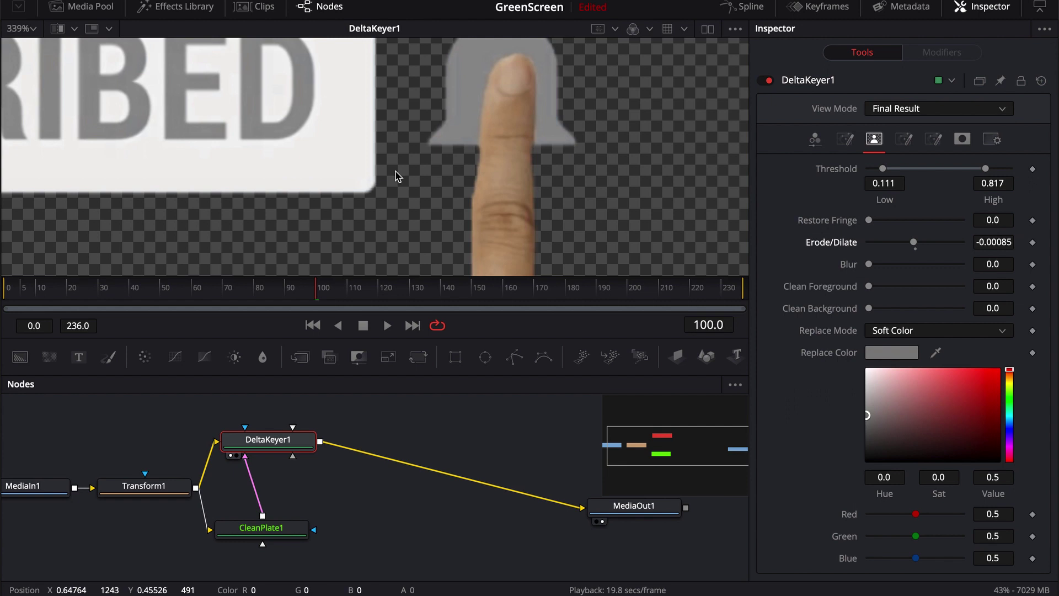
- Set the matte's Blur to 0.000063 and check the softened edges on the finger and hand
scroll(398, 175, up, 2)
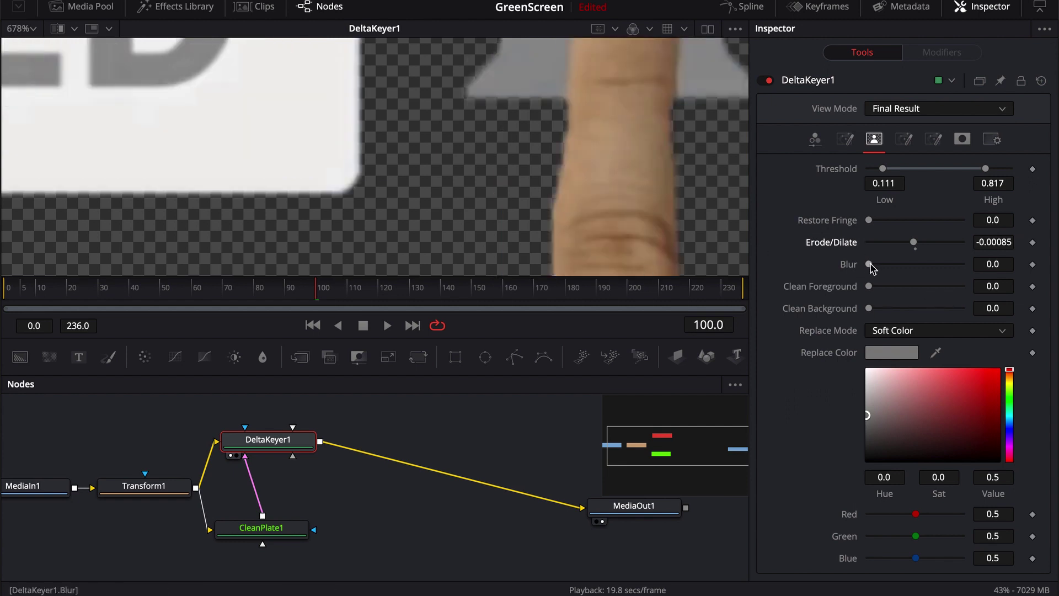
drag(871, 268, 874, 269)
key(super+f)
scroll(518, 208, up, 3)
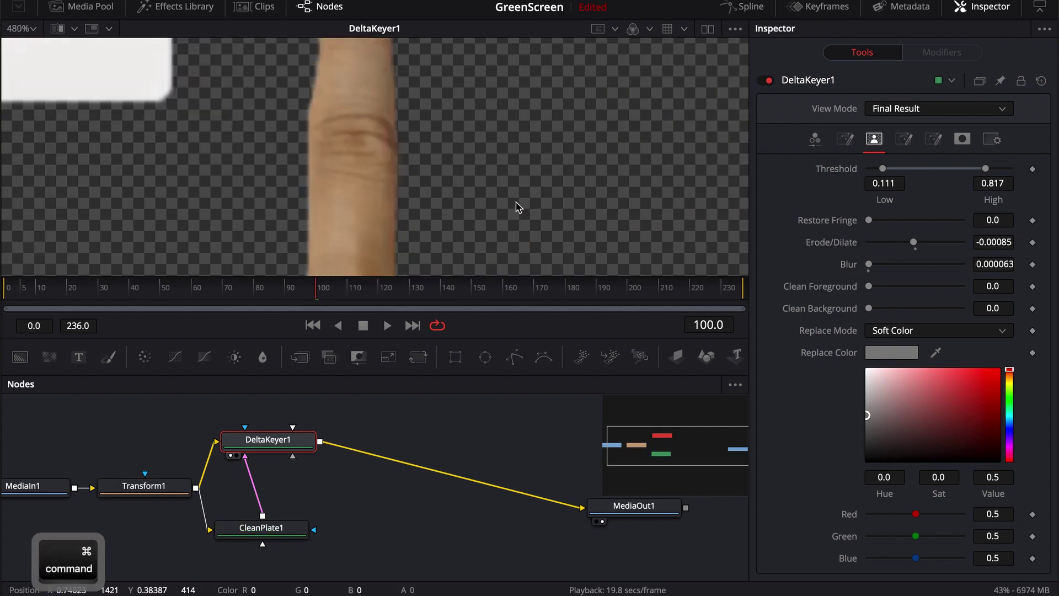
scroll(517, 208, down, 10)
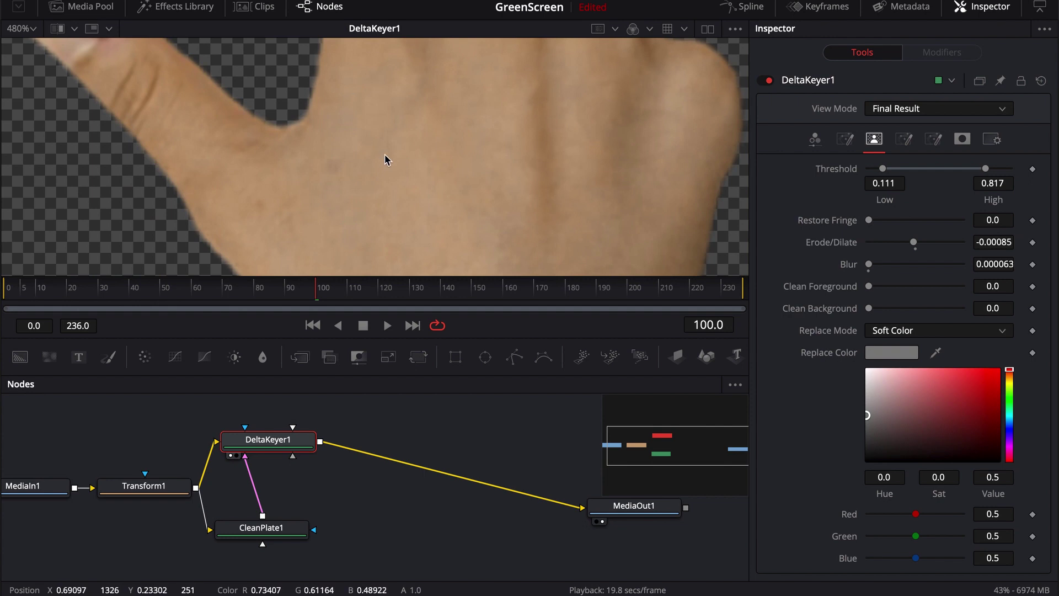
scroll(385, 153, left, 5)
- Display the final result's alpha channel and examine the matte of the hand, bell and button edges
click(632, 29)
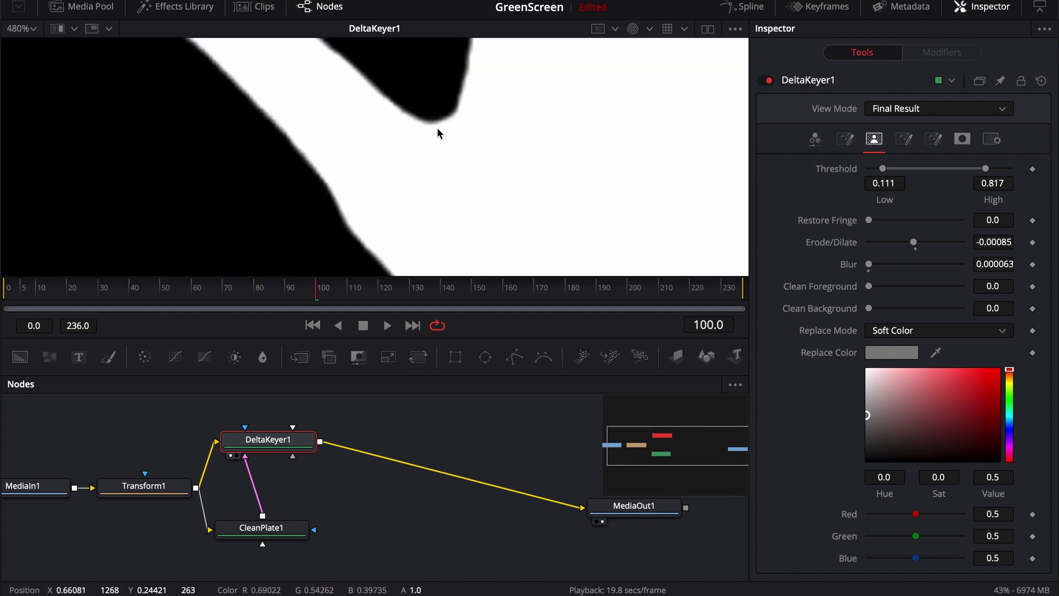
key(super+f)
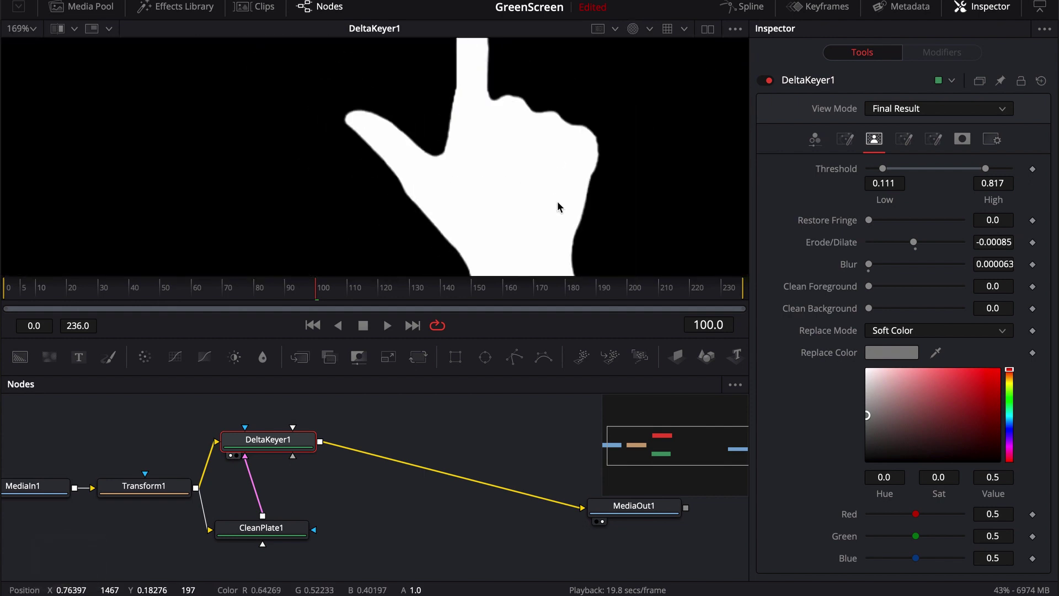
scroll(557, 201, right, 3)
scroll(557, 201, down, 2)
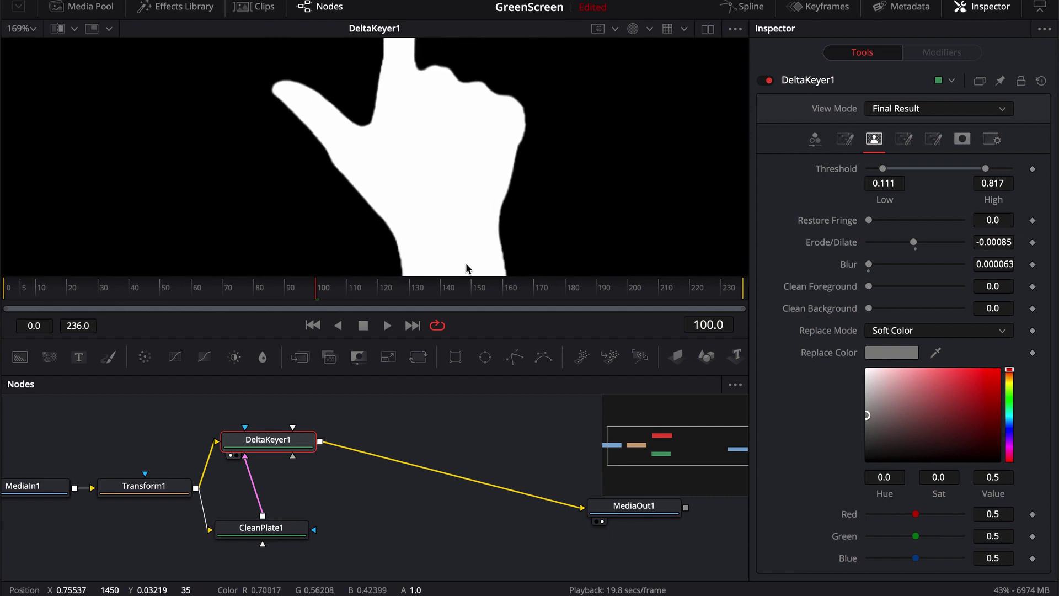
scroll(468, 208, down, 2)
scroll(461, 152, up, 5)
scroll(461, 152, left, 3)
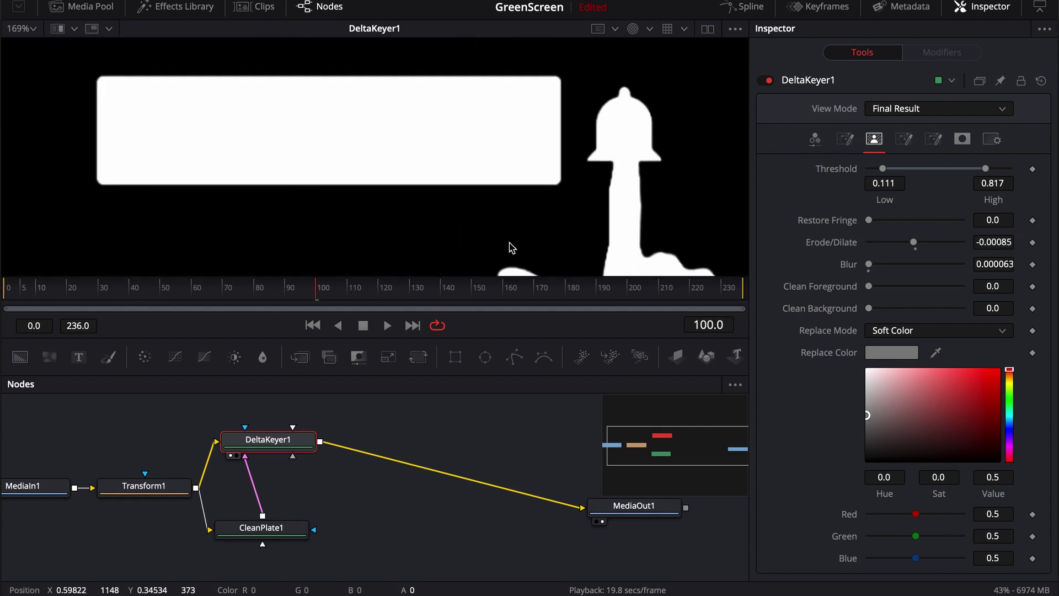
scroll(127, 146, up, 6)
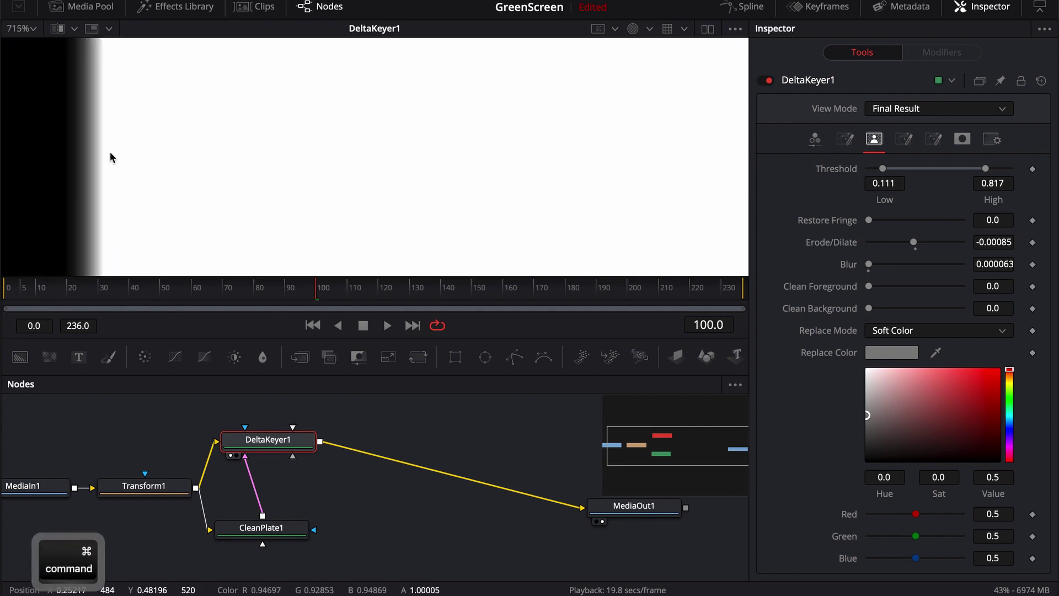
- Switch DeltaKeyer1 to the Status view mode in colour display and examine the borders of the button and bell
click(962, 113)
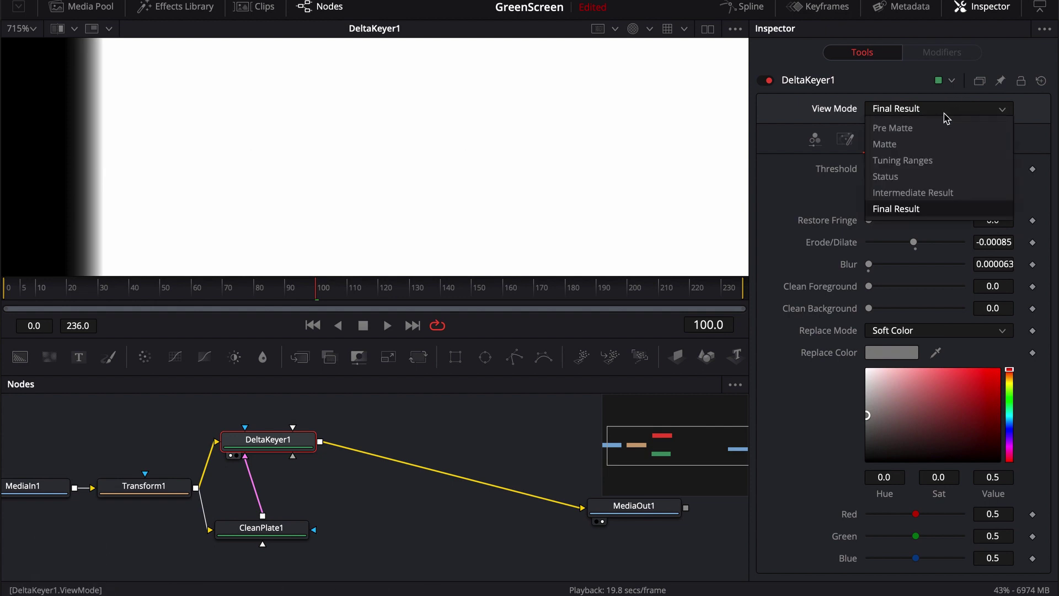
click(888, 177)
scroll(249, 203, down, 3)
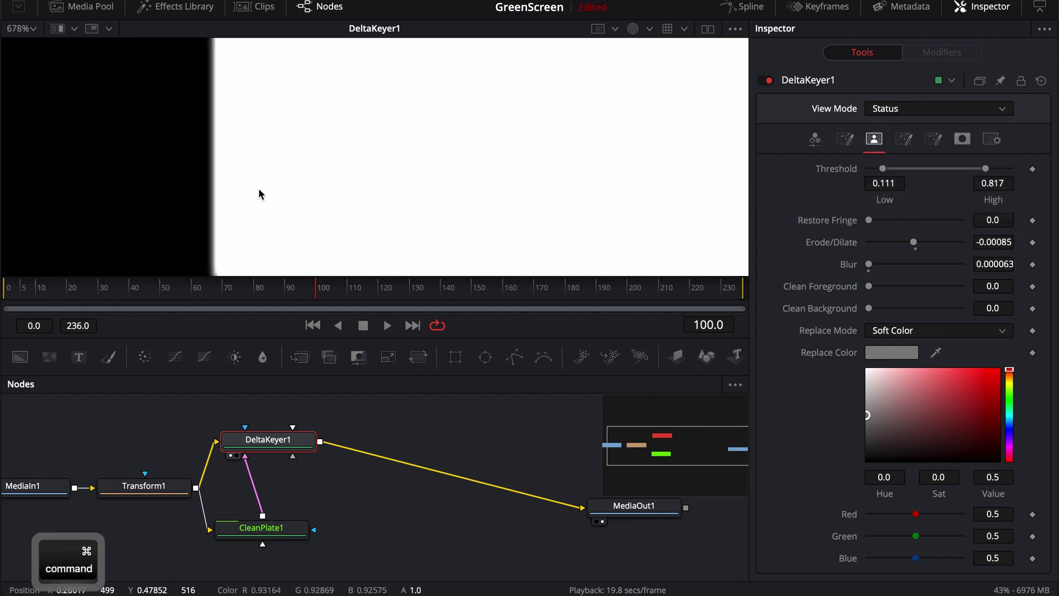
scroll(269, 177, down, 5)
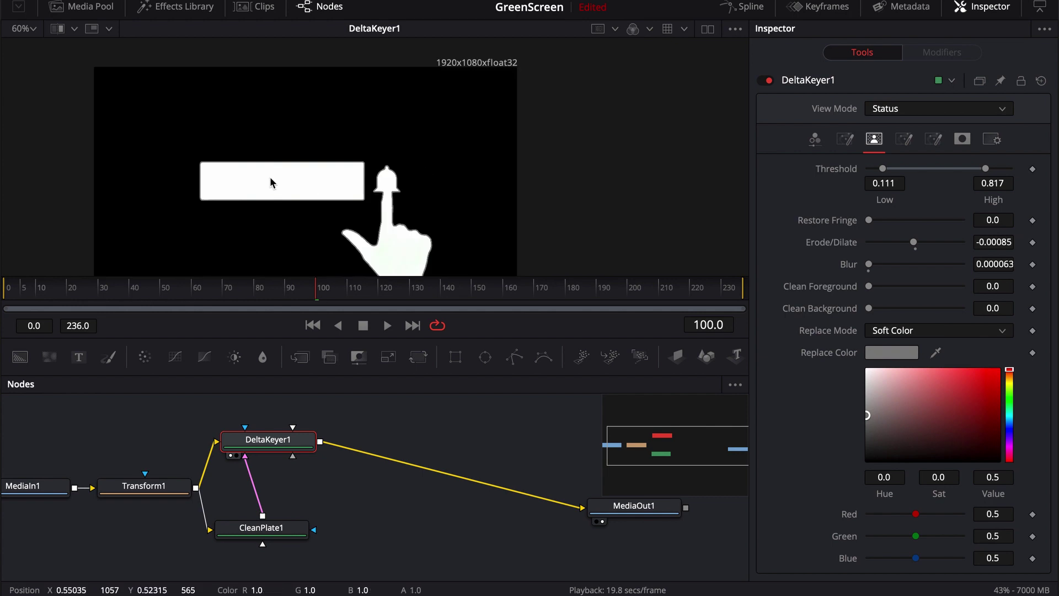
scroll(193, 181, up, 4)
scroll(343, 182, up, 5)
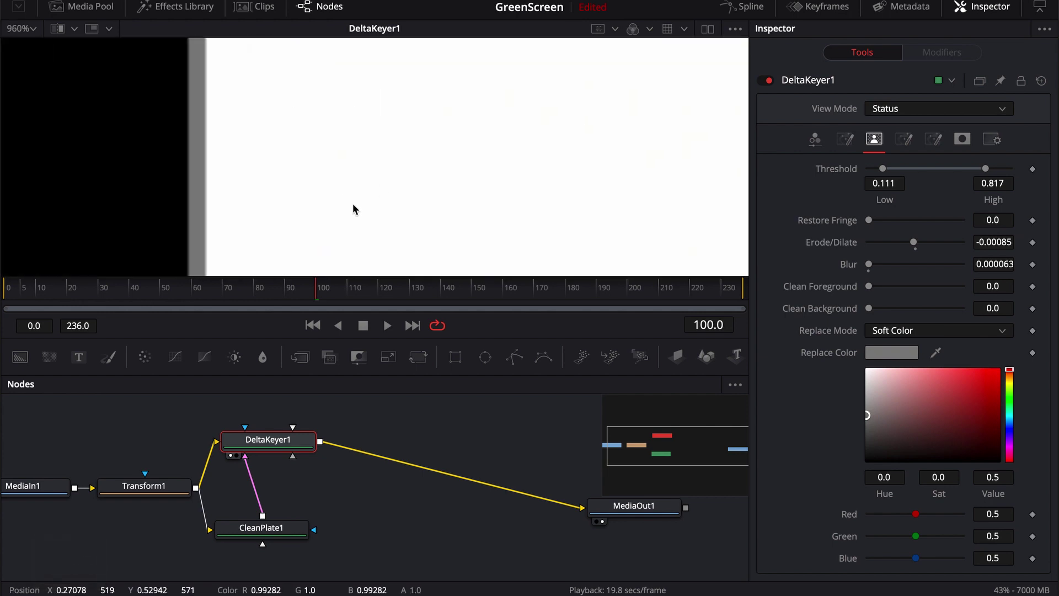
scroll(252, 99, up, 2)
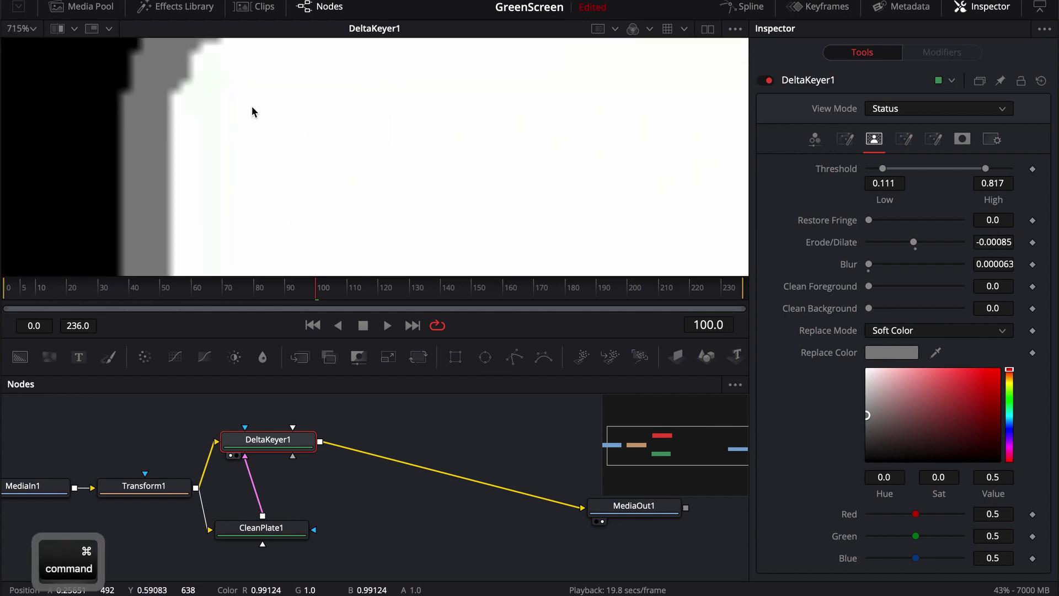
scroll(232, 107, down, 3)
scroll(231, 116, down, 1)
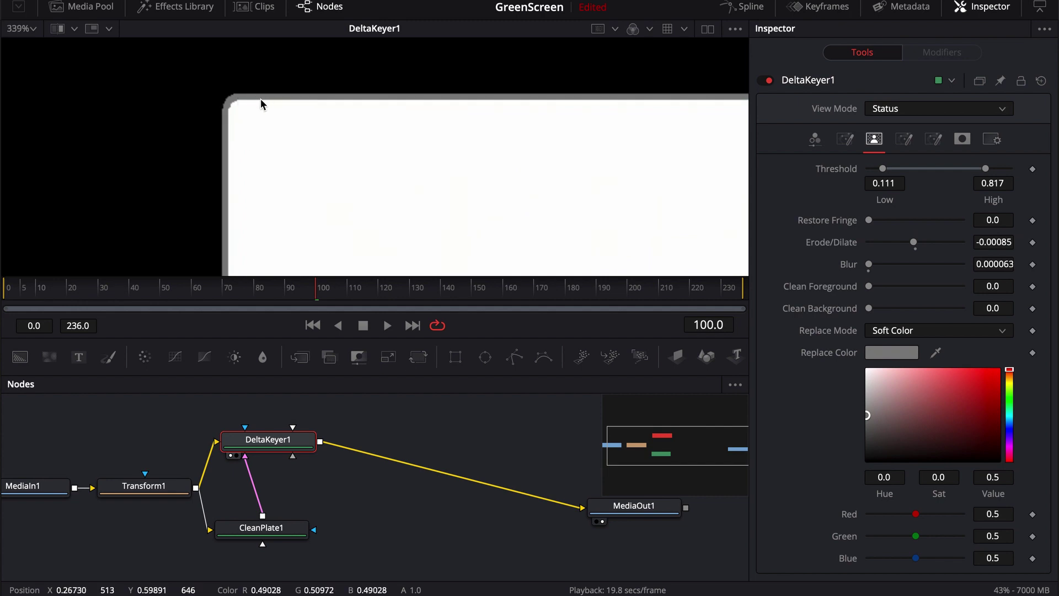
scroll(298, 188, down, 5)
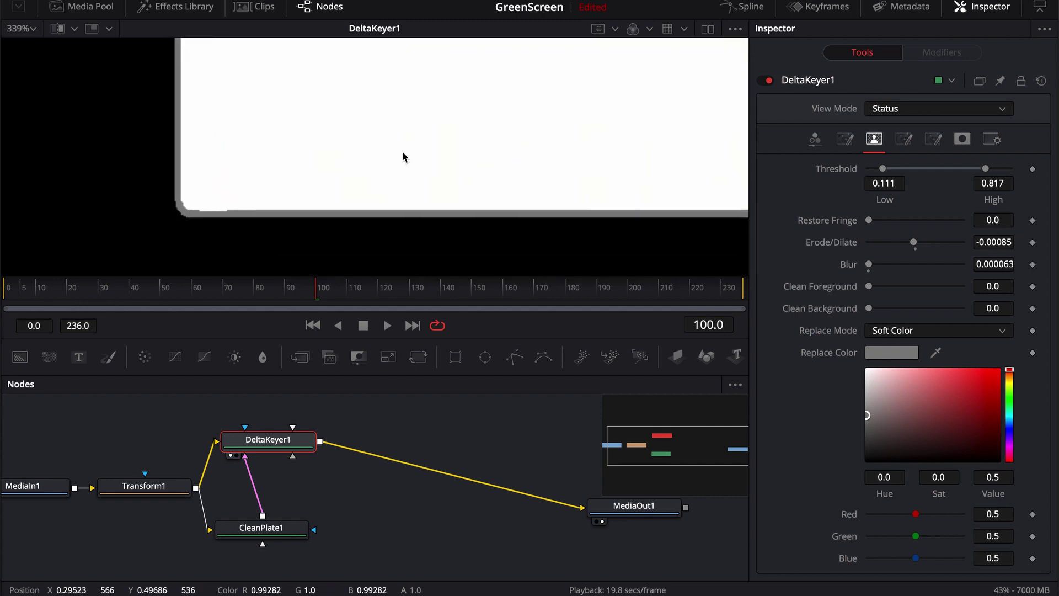
scroll(268, 165, right, 5)
scroll(386, 168, right, 5)
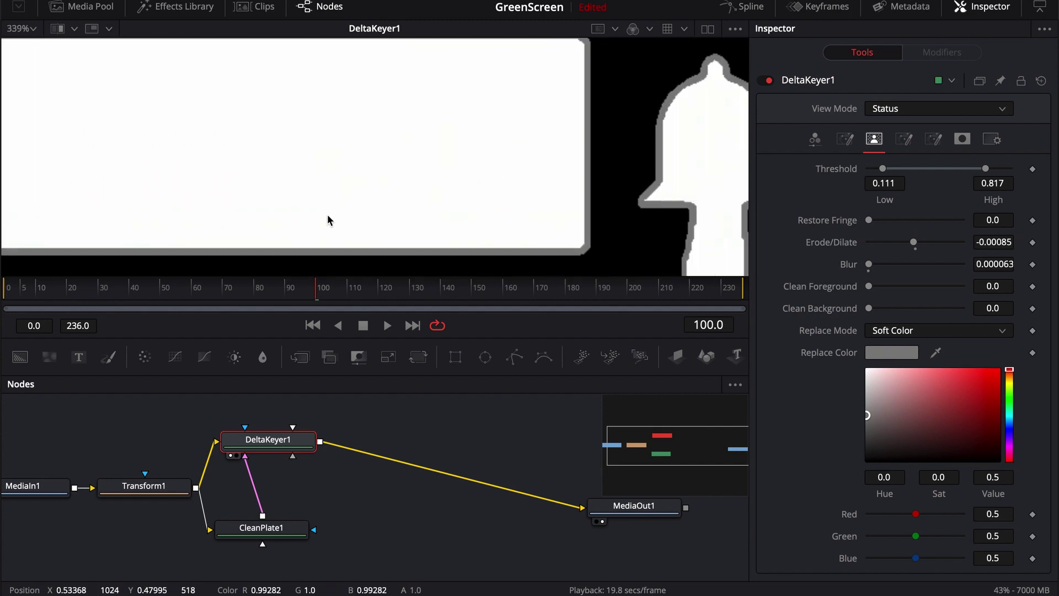
scroll(326, 214, up, 2)
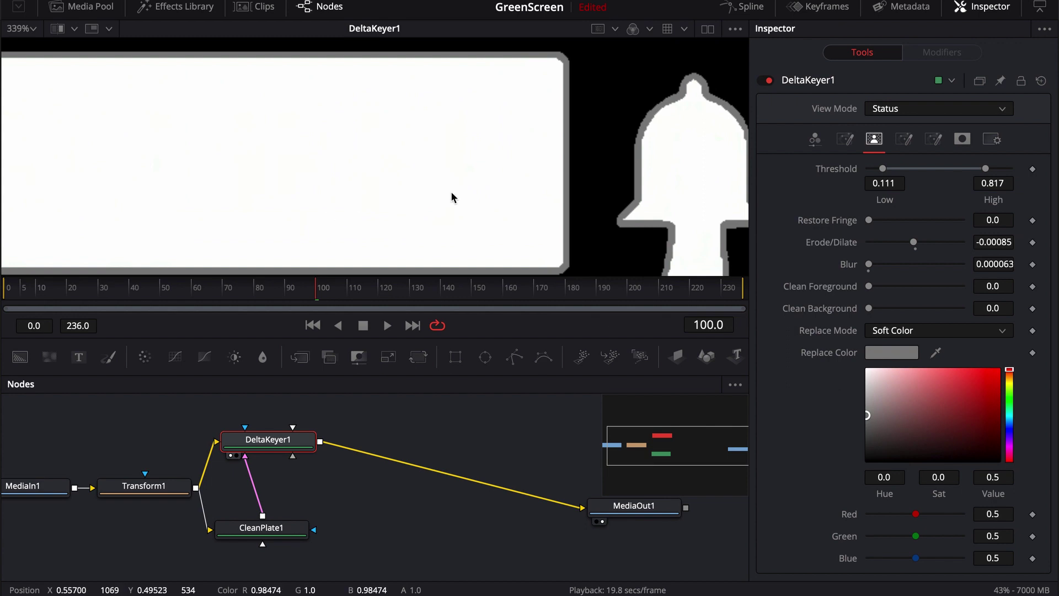
- Examine the bell, finger and hand outlines in the Status view and return DeltaKeyer1 to the Final Result view mode
scroll(517, 171, down, 6)
scroll(517, 171, right, 4)
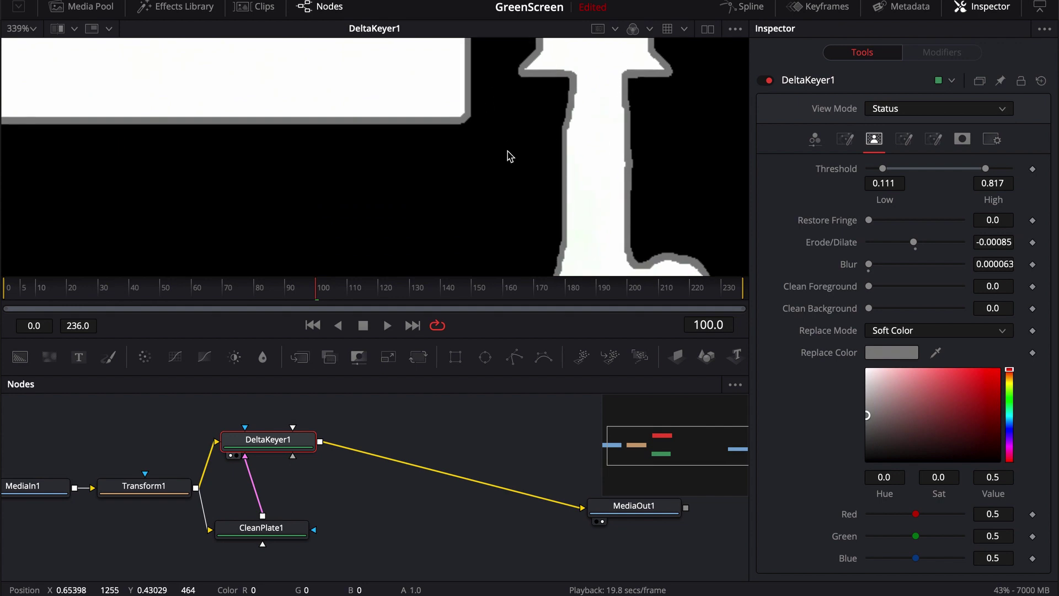
scroll(509, 157, down, 10)
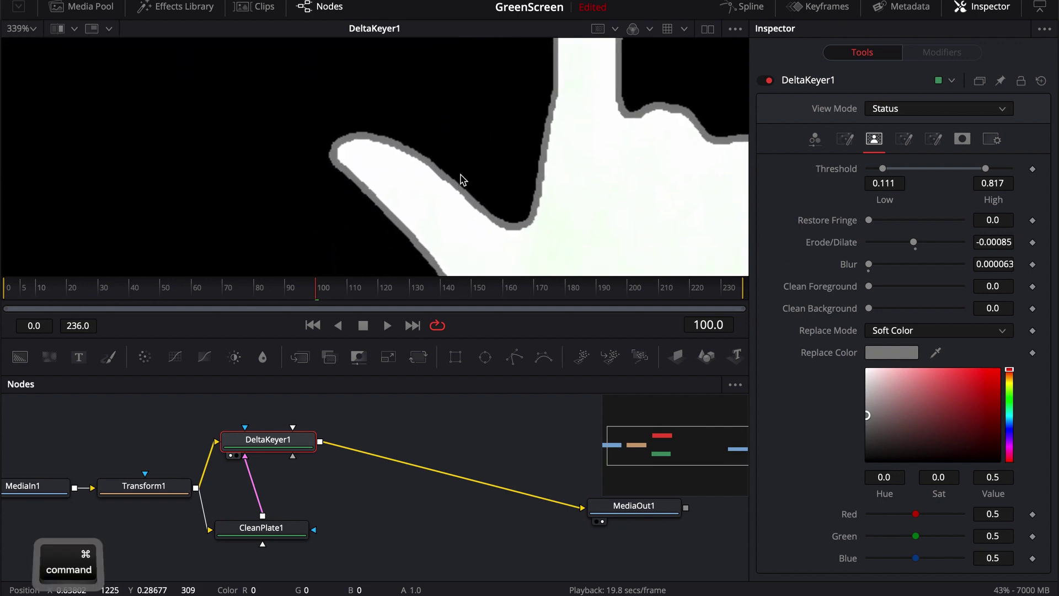
scroll(462, 180, down, 5)
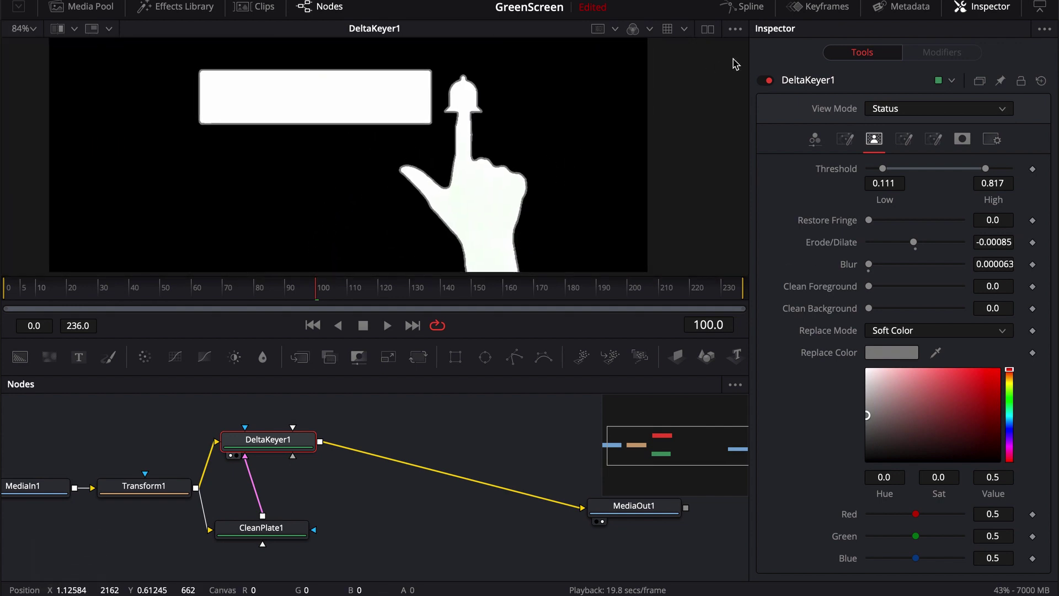
click(899, 108)
click(898, 126)
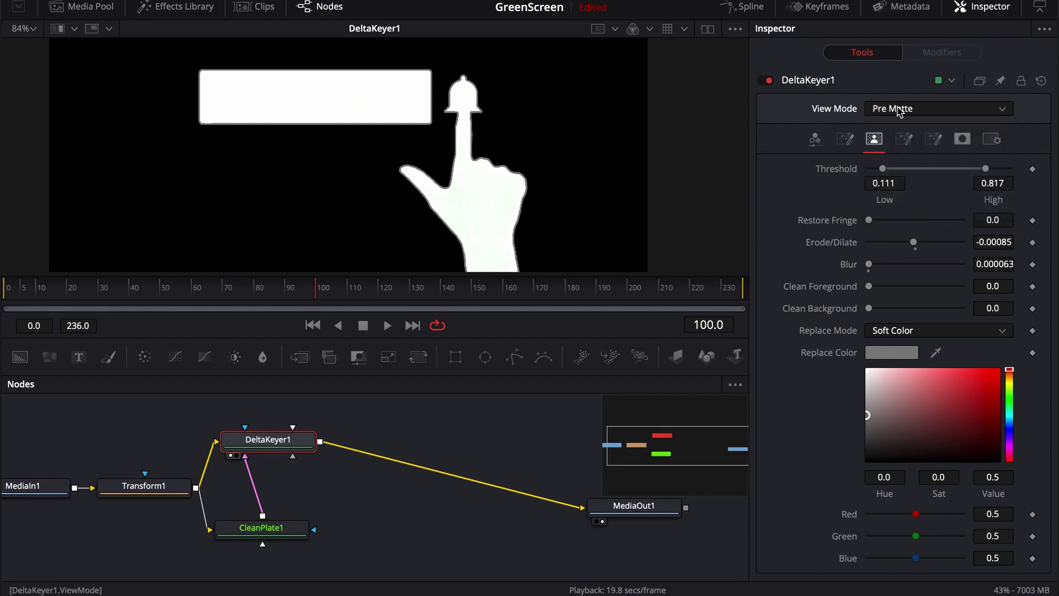
click(899, 109)
click(898, 205)
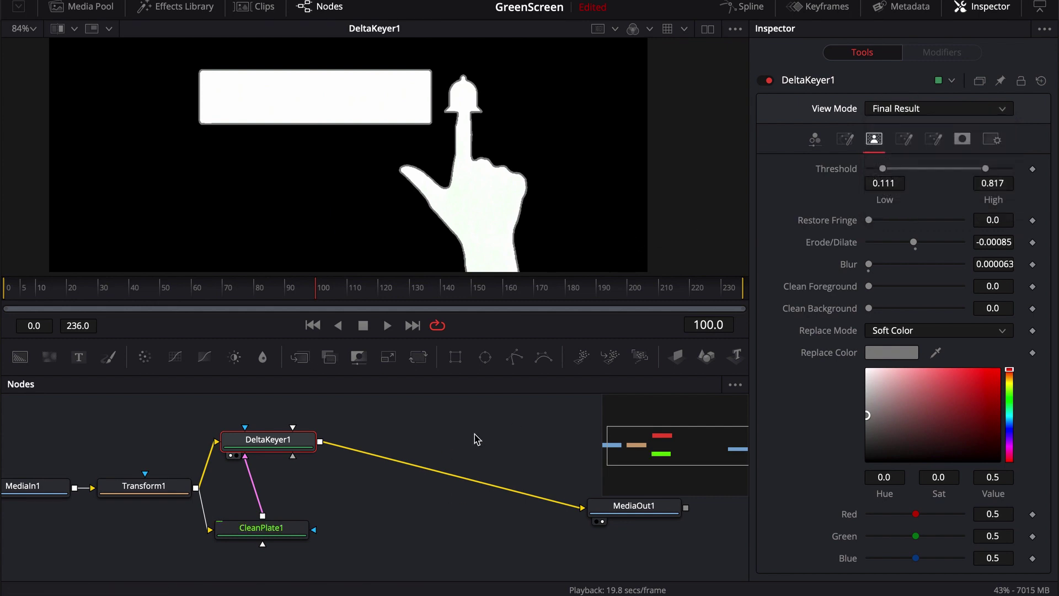
- Add the Dunes - 16139.mp4 clip to the node graph between DeltaKeyer1 and MediaOut1 as a background source
drag(477, 439, 407, 438)
click(406, 437)
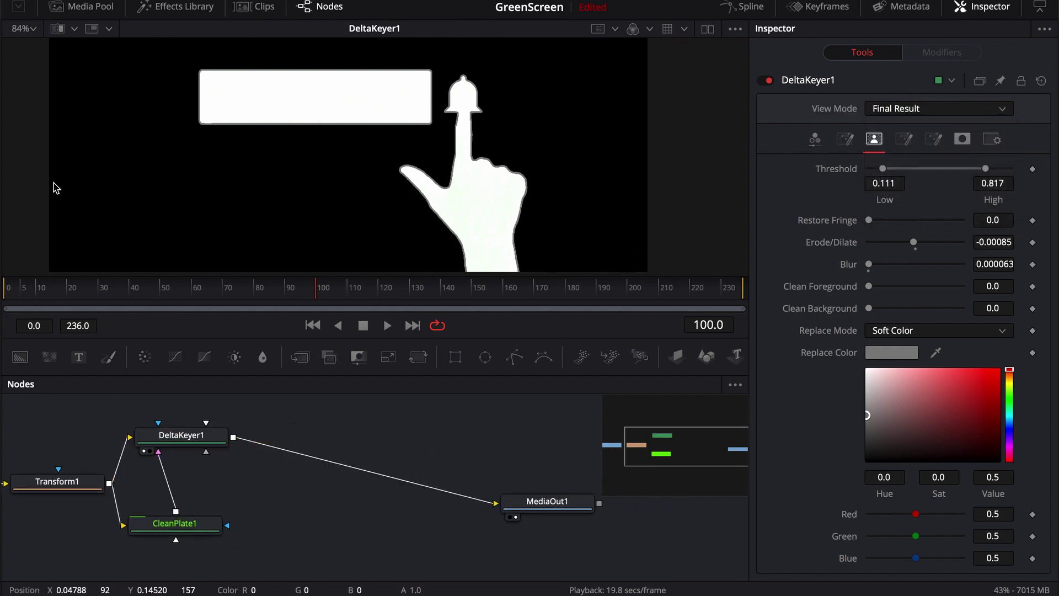
click(65, 8)
drag(238, 128, 310, 486)
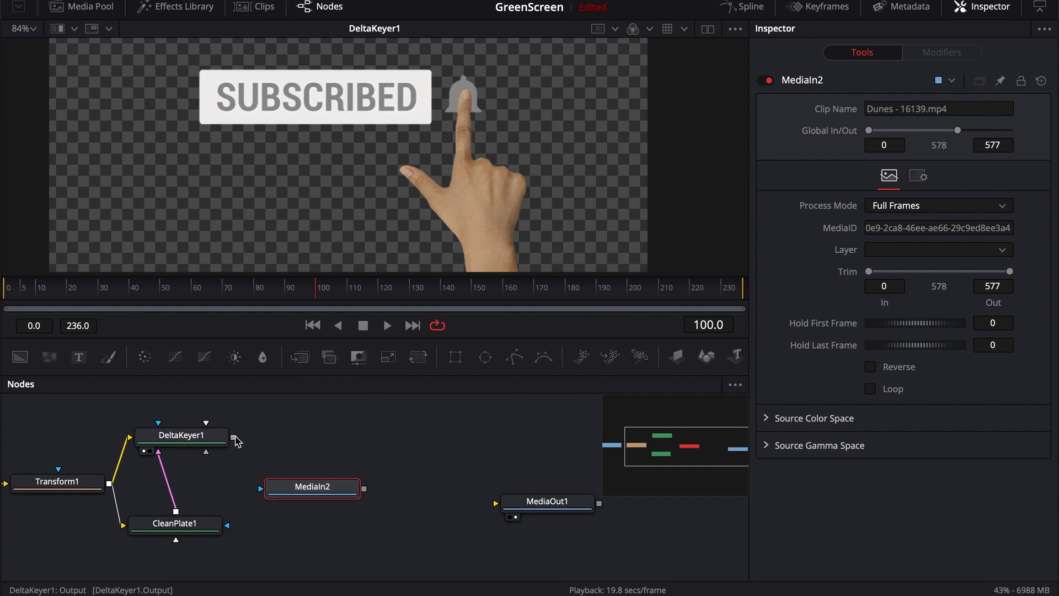
- Merge the DeltaKeyer1 output over the dunes clip and arrange MediaIn2 below the Merge1 node
drag(233, 438, 367, 490)
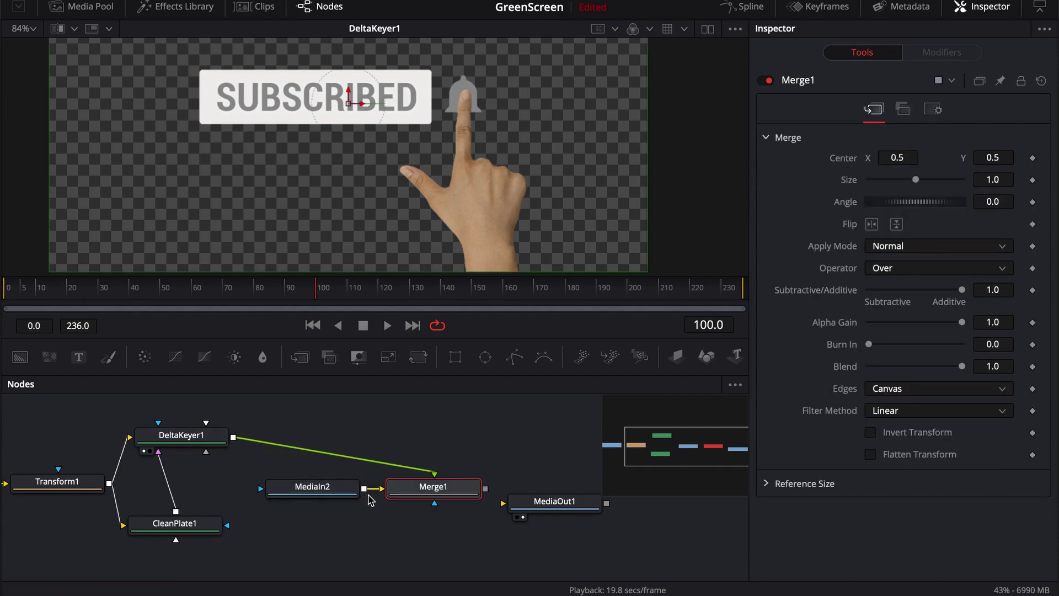
drag(453, 498, 416, 461)
drag(331, 485, 406, 512)
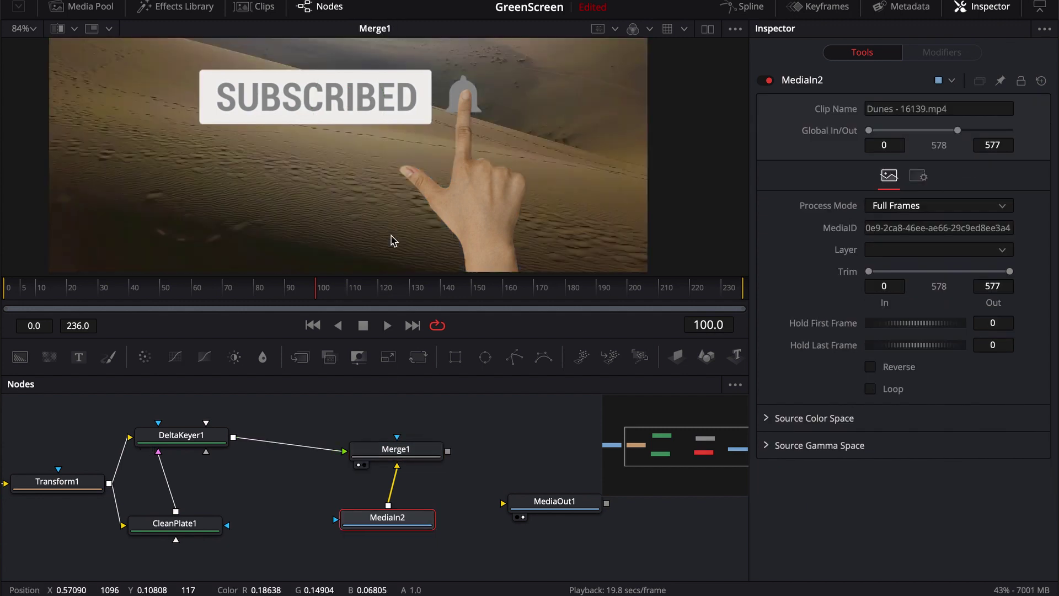
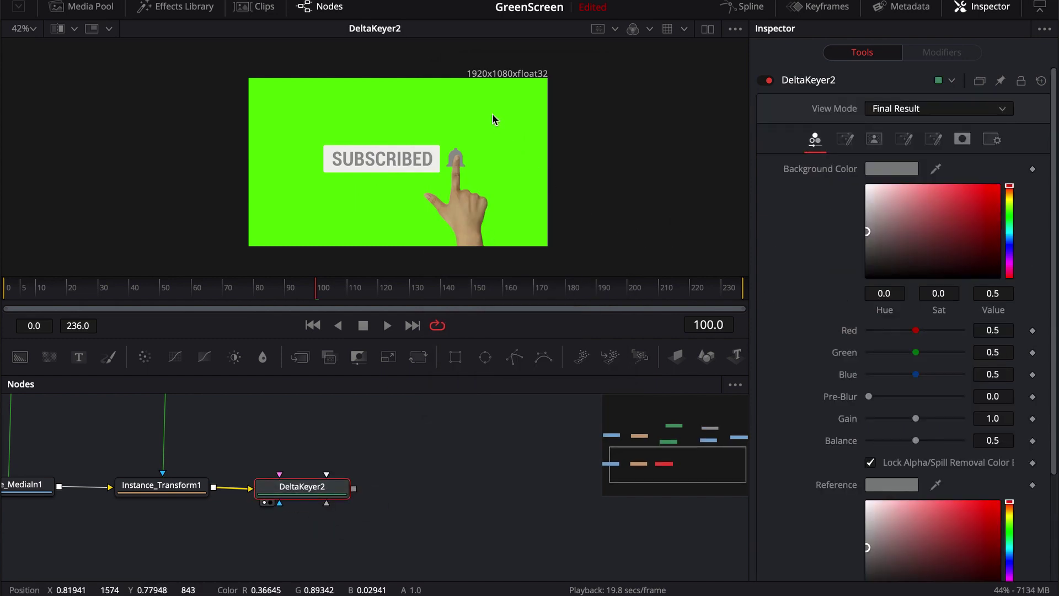
- Sample the green screen as DeltaKeyer2's background color and check the alpha matte of the button and hand
click(936, 170)
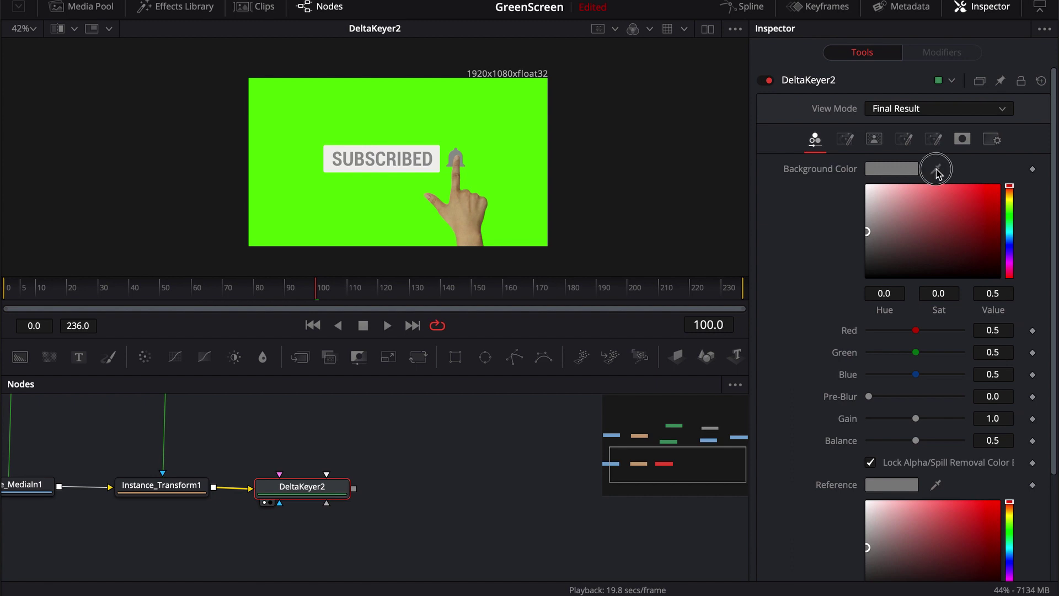
drag(936, 170, 385, 121)
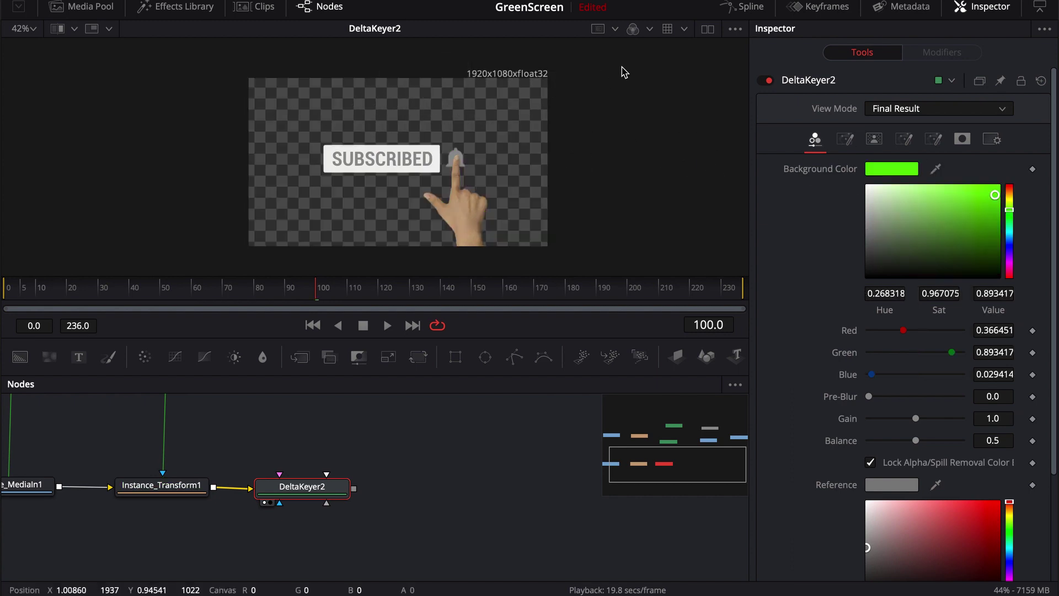
click(633, 29)
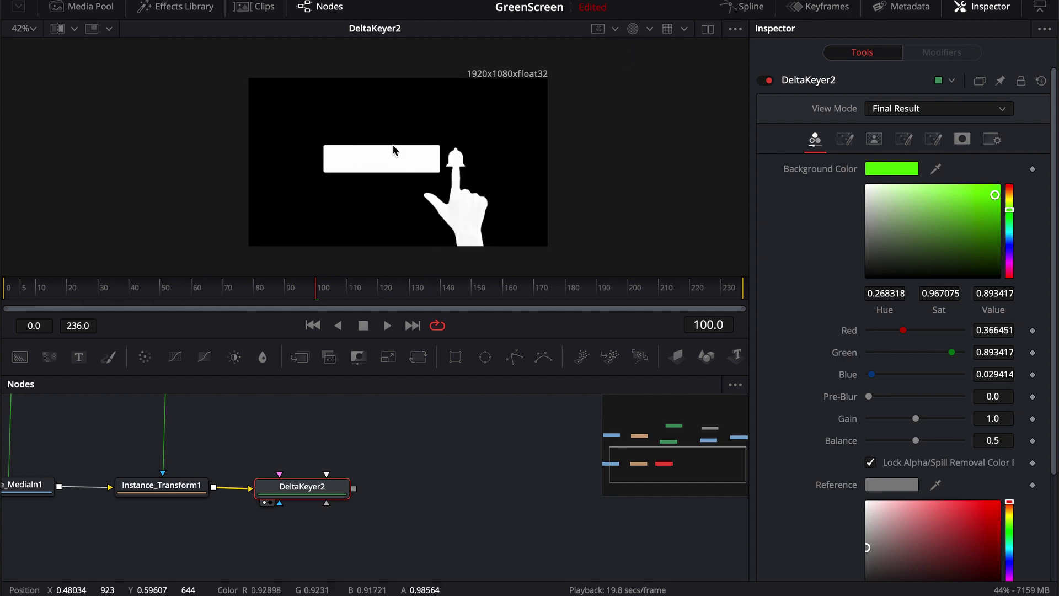
super+scroll(467, 223, up, 5)
super+scroll(467, 227, up, 4)
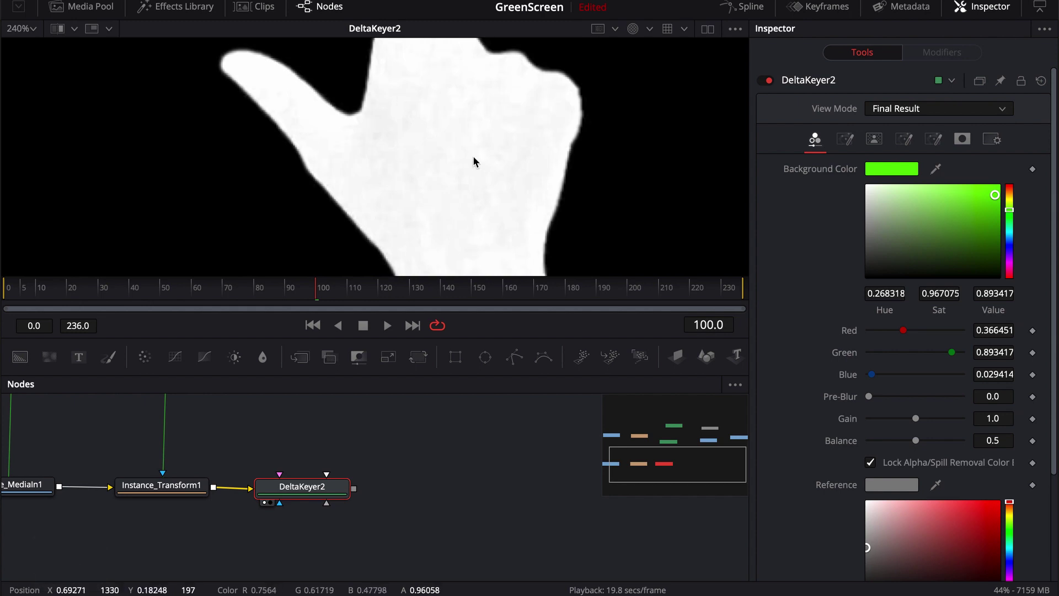
super+scroll(448, 159, down, 5)
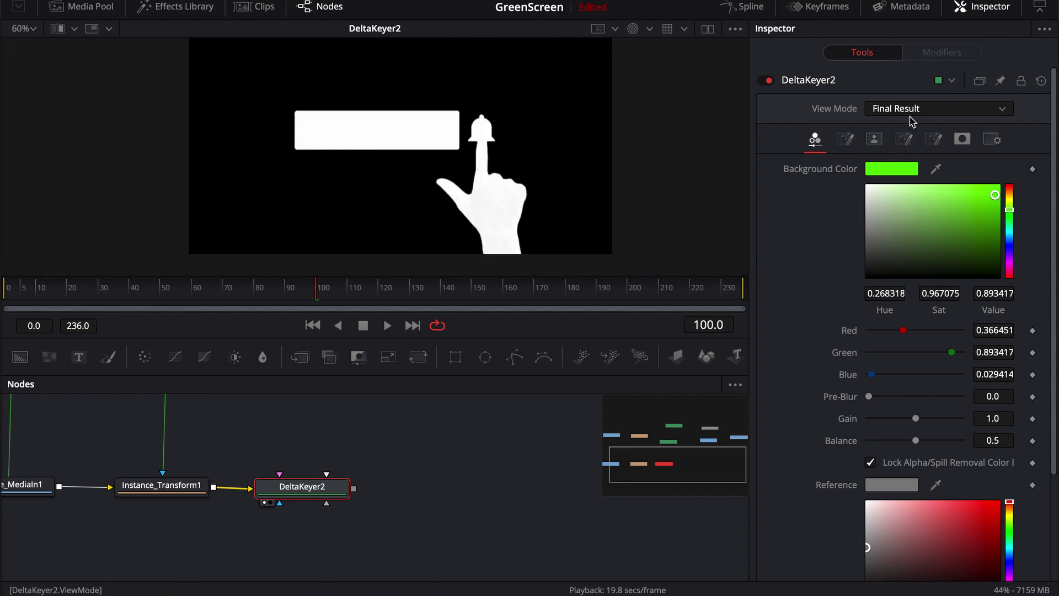
- Switch DeltaKeyer2 to the Status view mode in color display, examine the key, and shift its node slightly away from Instance_Transform1
click(911, 113)
click(899, 178)
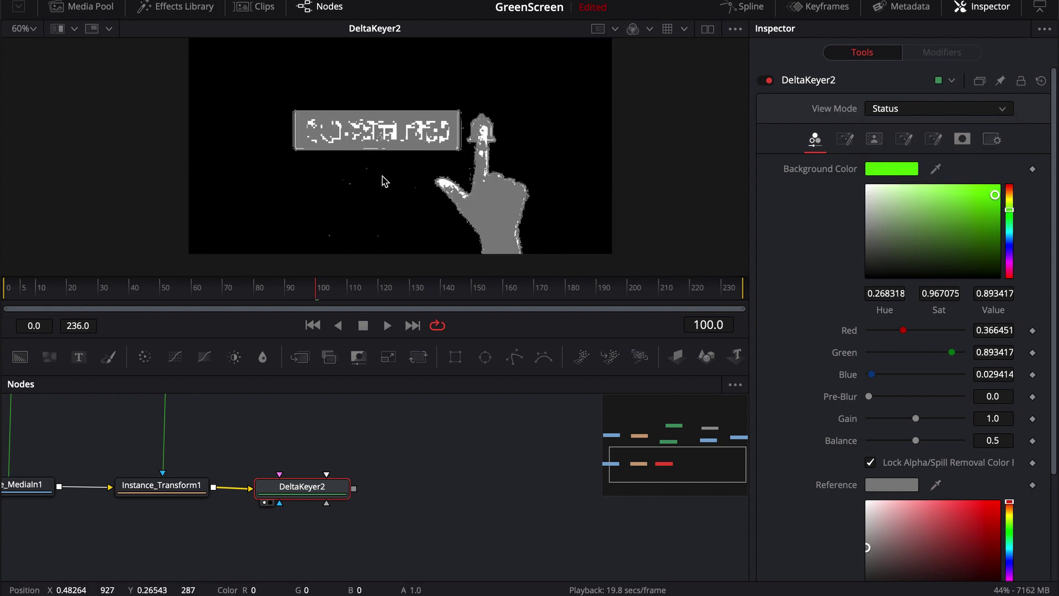
scroll(541, 171, up, 2)
scroll(541, 171, right, 2)
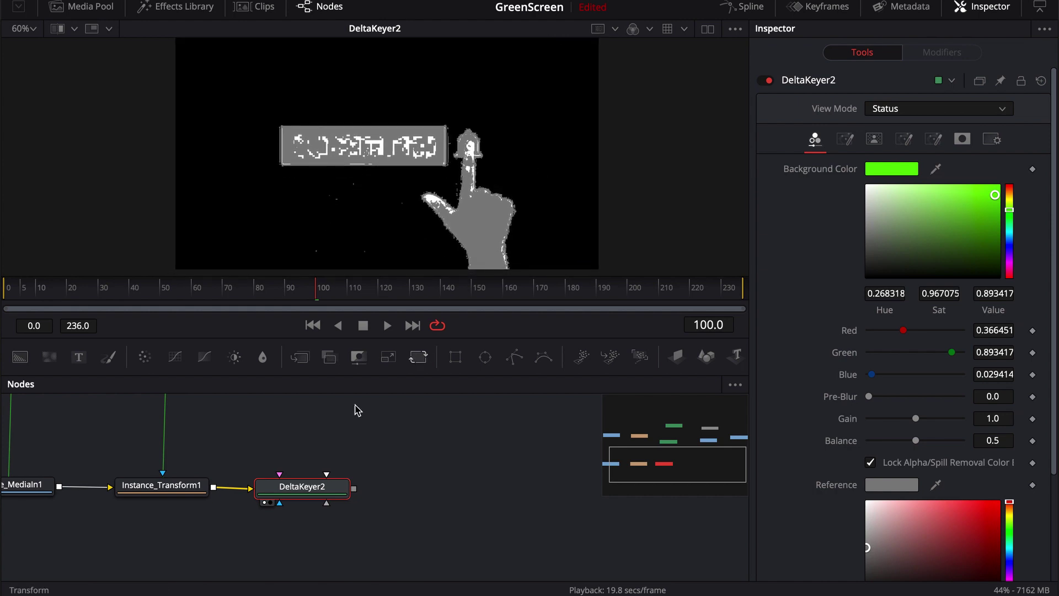
scroll(342, 414, left, 3)
scroll(333, 436, up, 2)
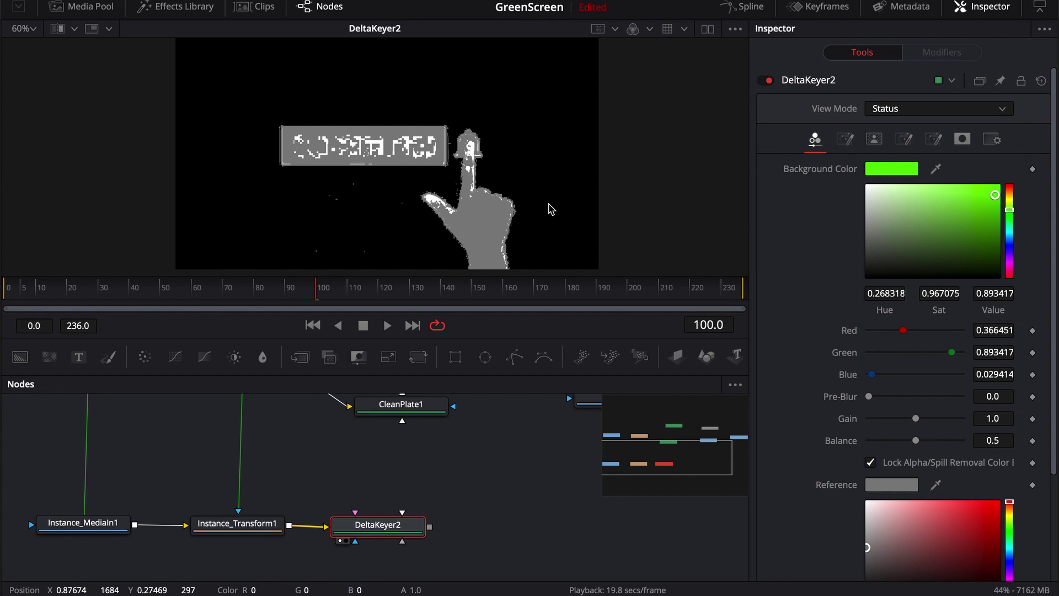
drag(408, 534, 416, 532)
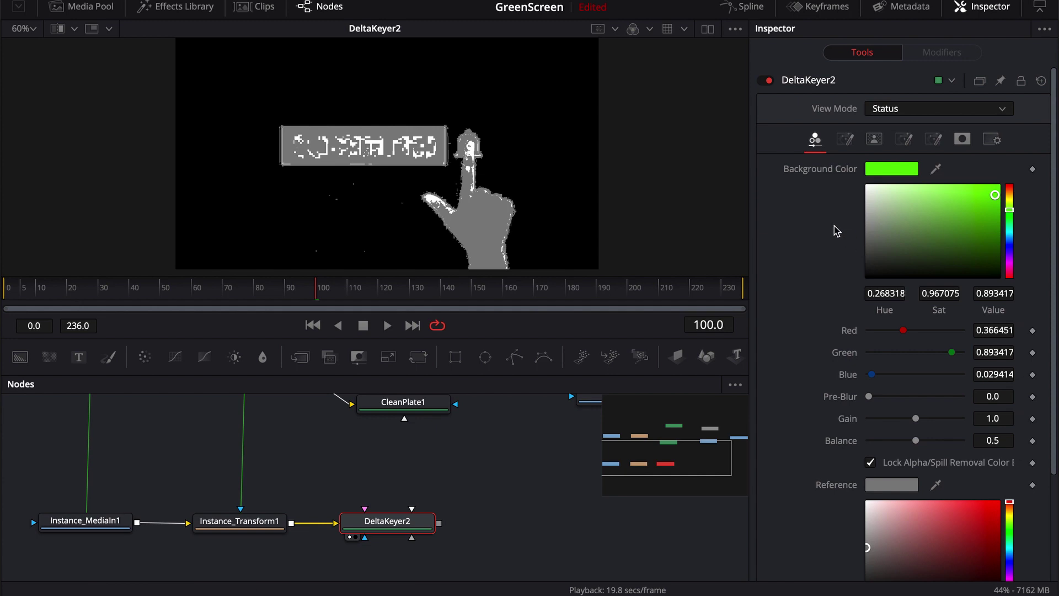
- Set DeltaKeyer2's matte Threshold to 0.078 low and 0.872 high
scroll(787, 322, down, 4)
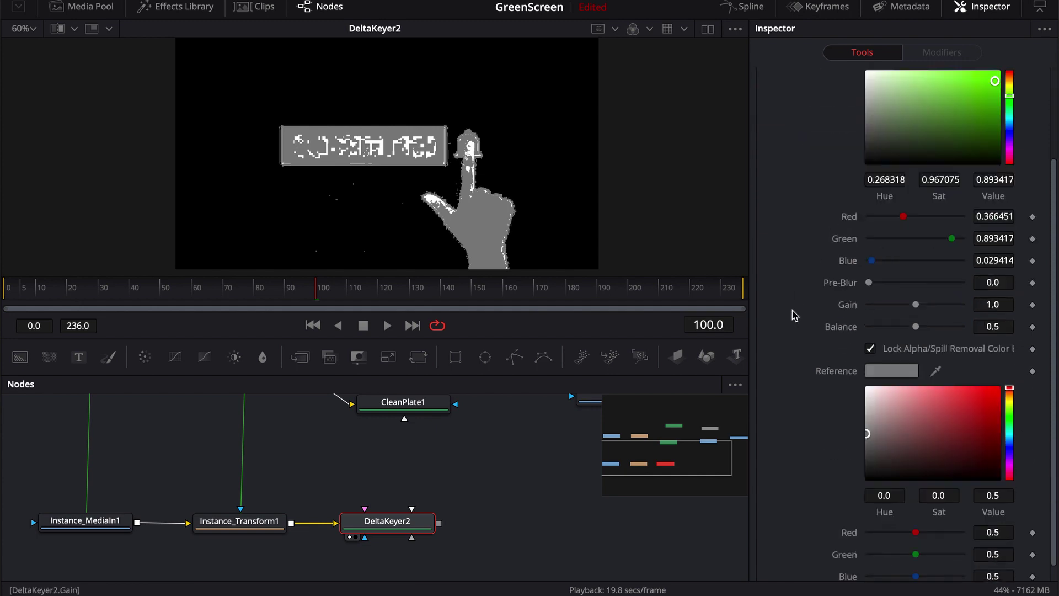
scroll(795, 314, up, 4)
click(845, 139)
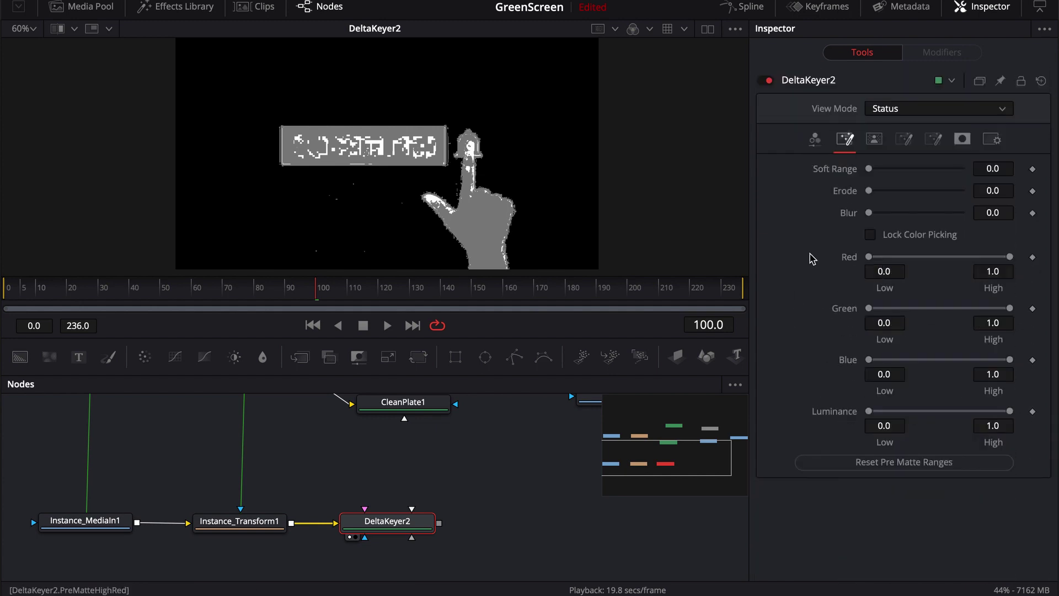
click(875, 139)
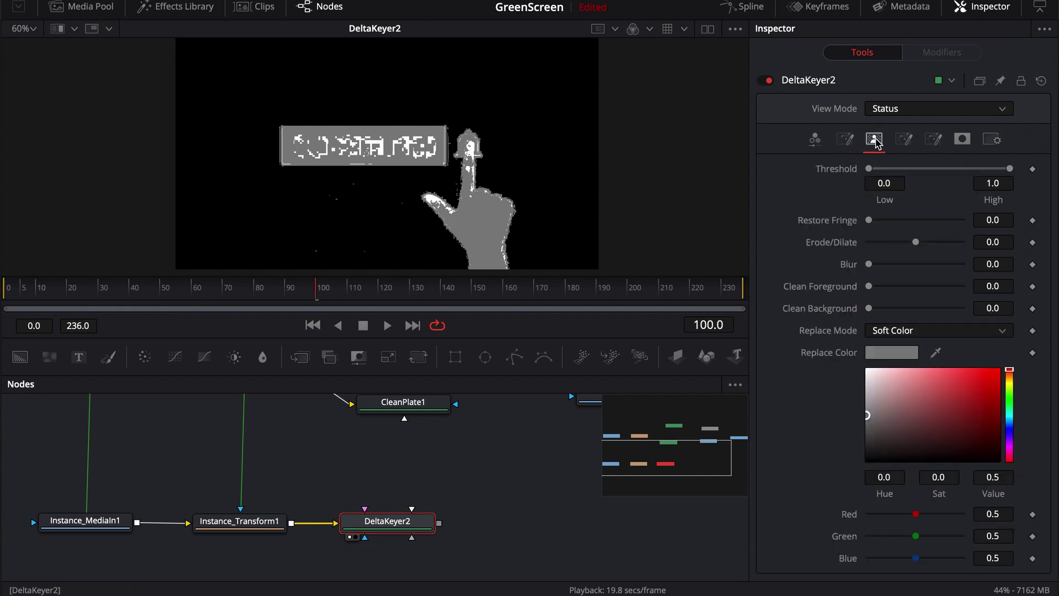
click(869, 169)
drag(870, 172, 880, 173)
drag(1009, 170, 991, 172)
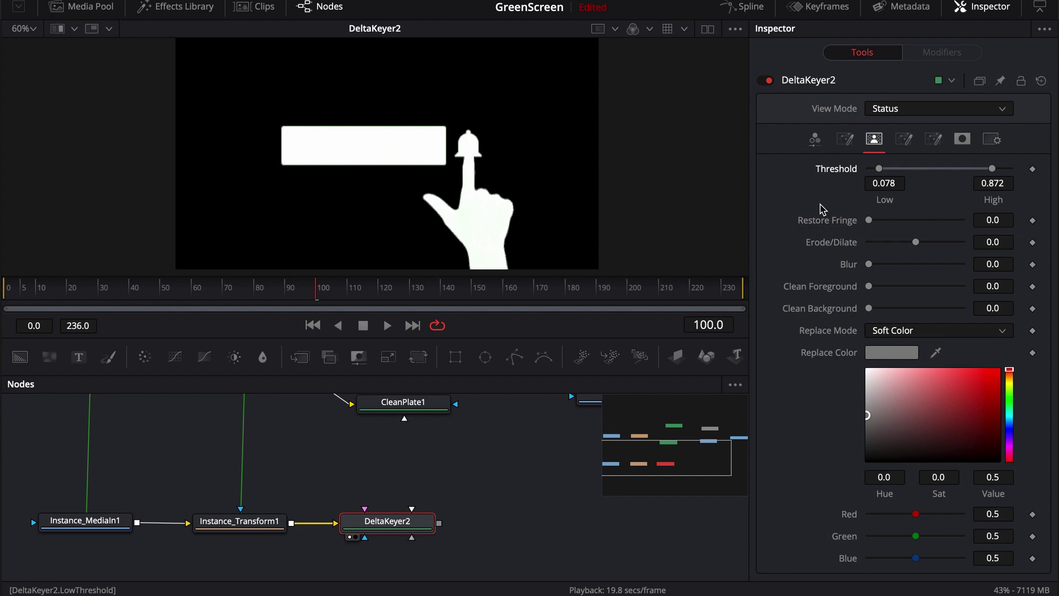
- Return DeltaKeyer2 to the Final Result view mode and inspect the keyed hand up close
click(926, 108)
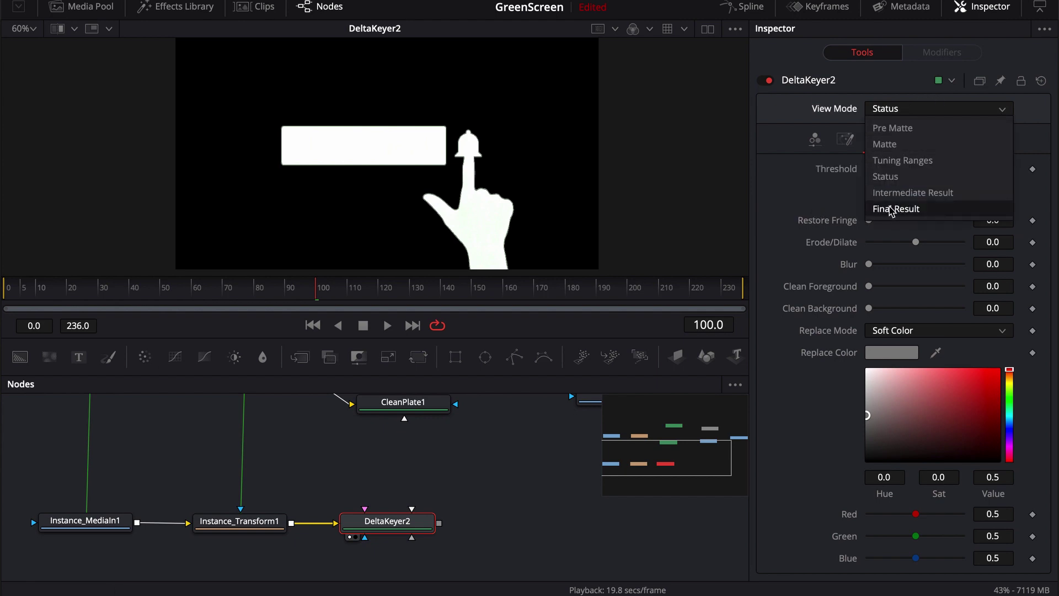
click(915, 208)
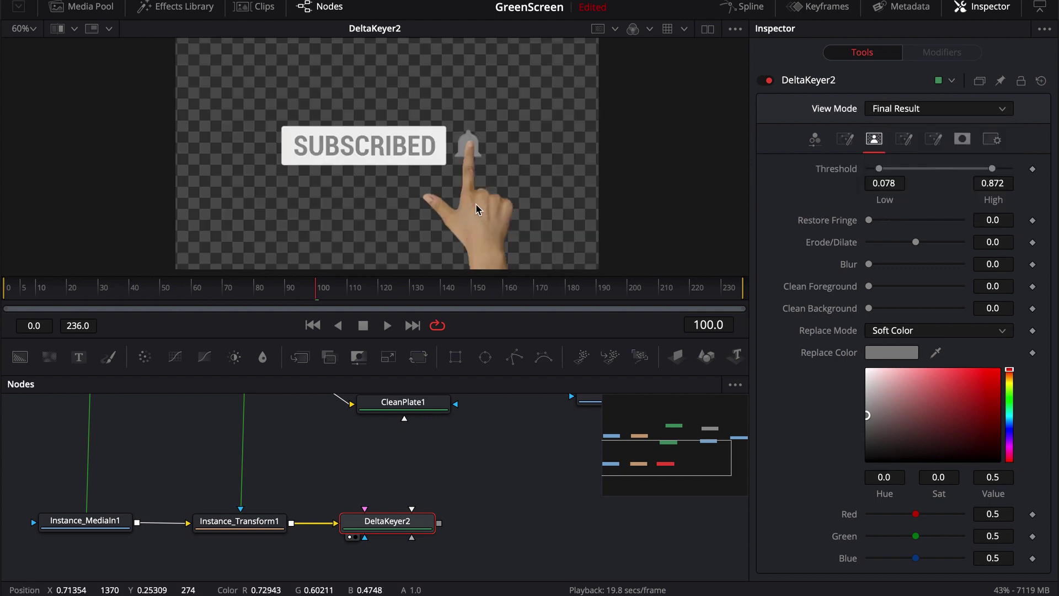
scroll(490, 218, up, 5)
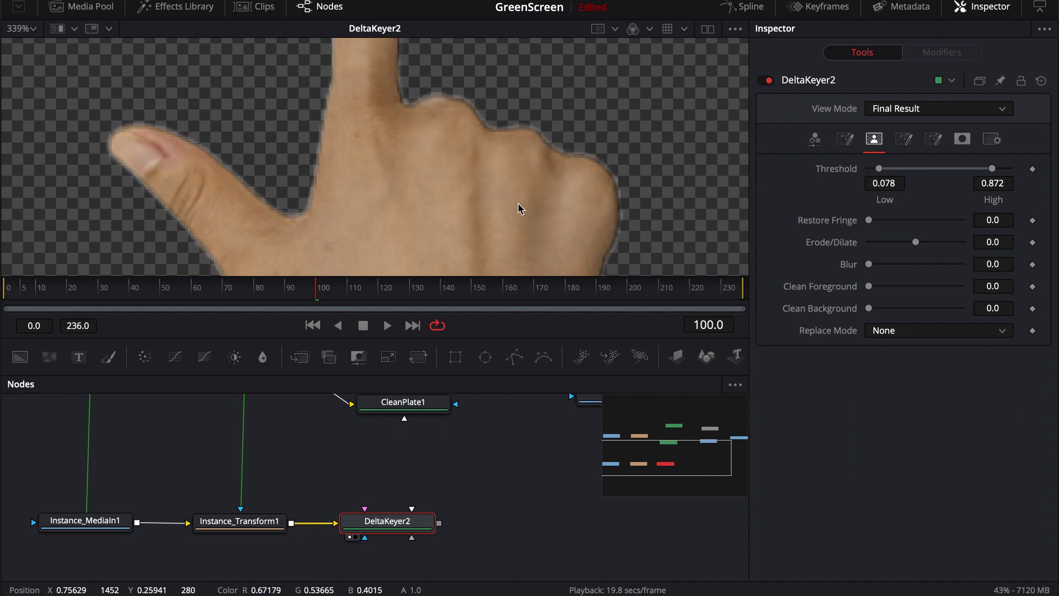
- Compare the Hard Color, Soft Color and Source replace modes on the keyed hand and settle on Soft Color
click(905, 330)
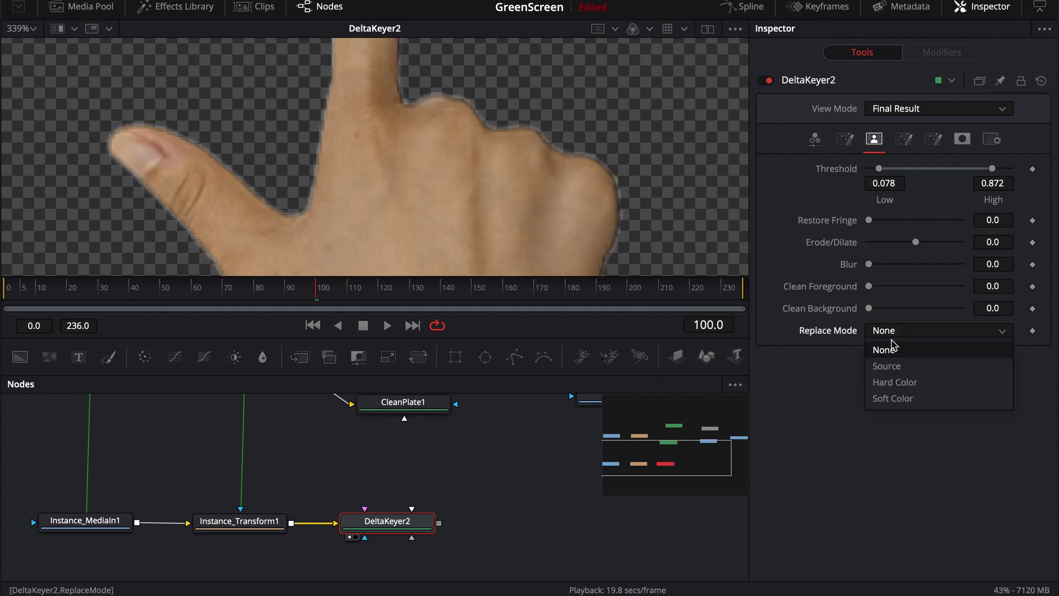
click(893, 381)
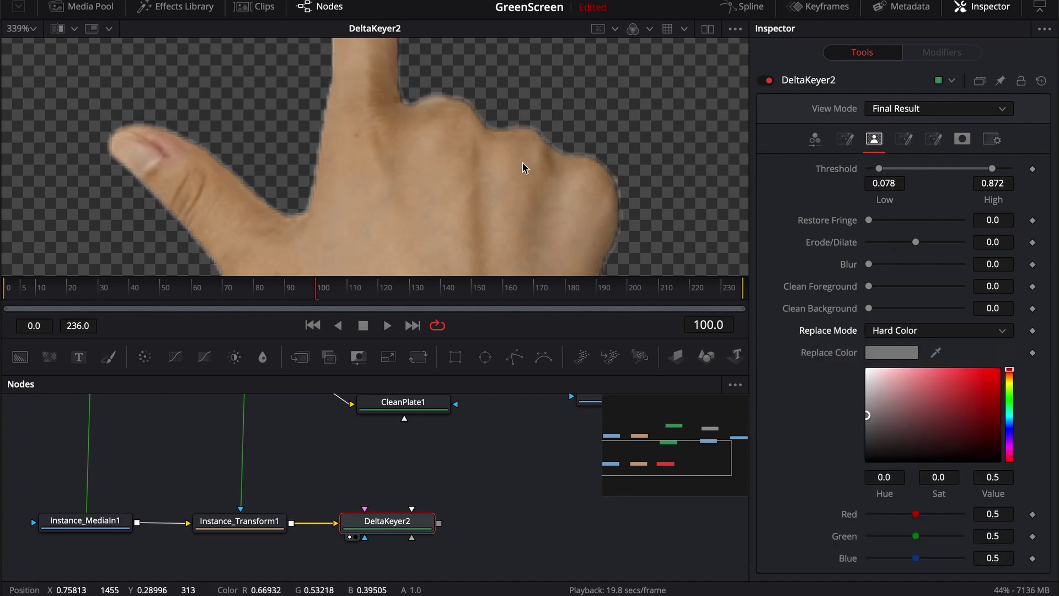
click(895, 330)
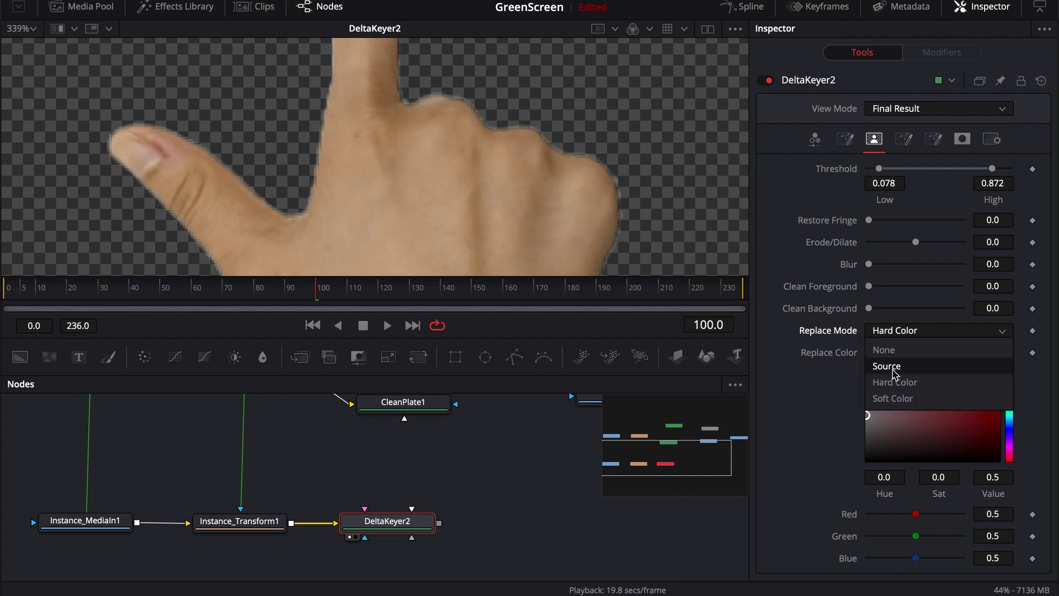
click(893, 398)
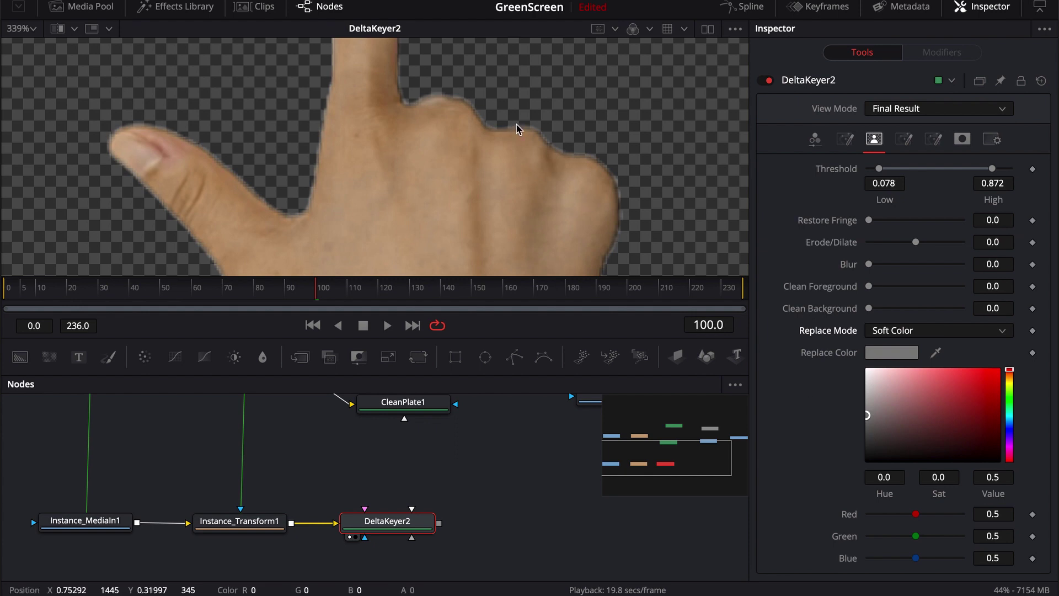
click(926, 330)
click(903, 366)
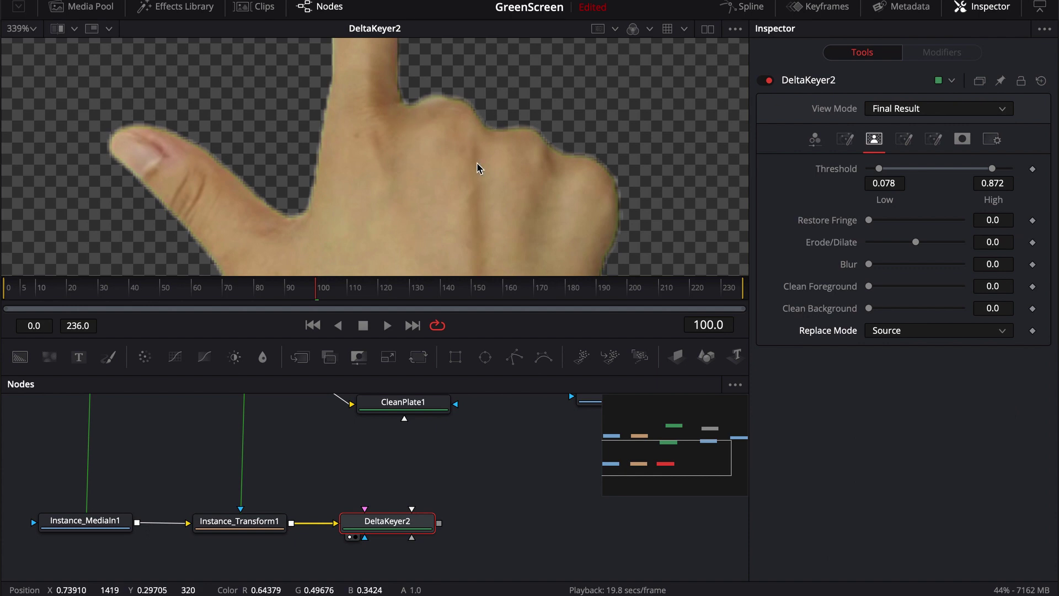
click(894, 332)
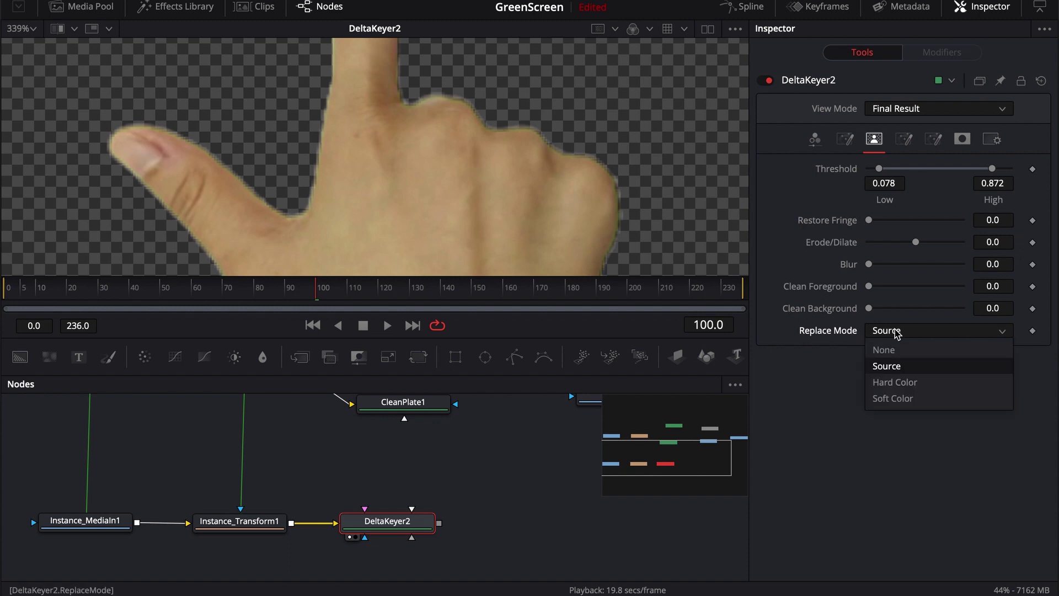
click(892, 398)
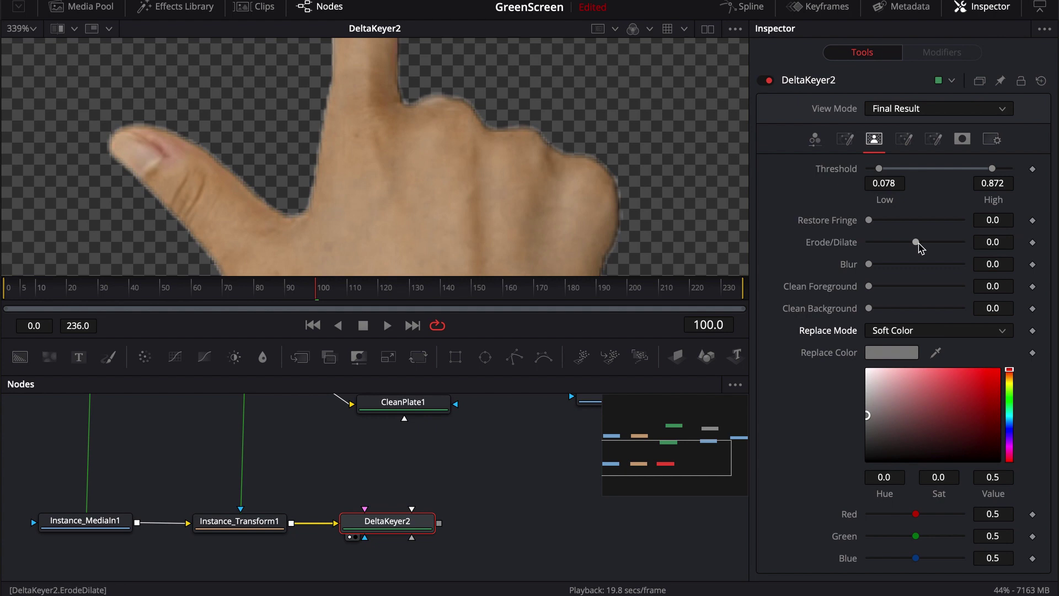
- Try an Erode/Dilate of -0.0009 on DeltaKeyer2's matte and undo it to compare the hand's edges
drag(918, 245, 917, 242)
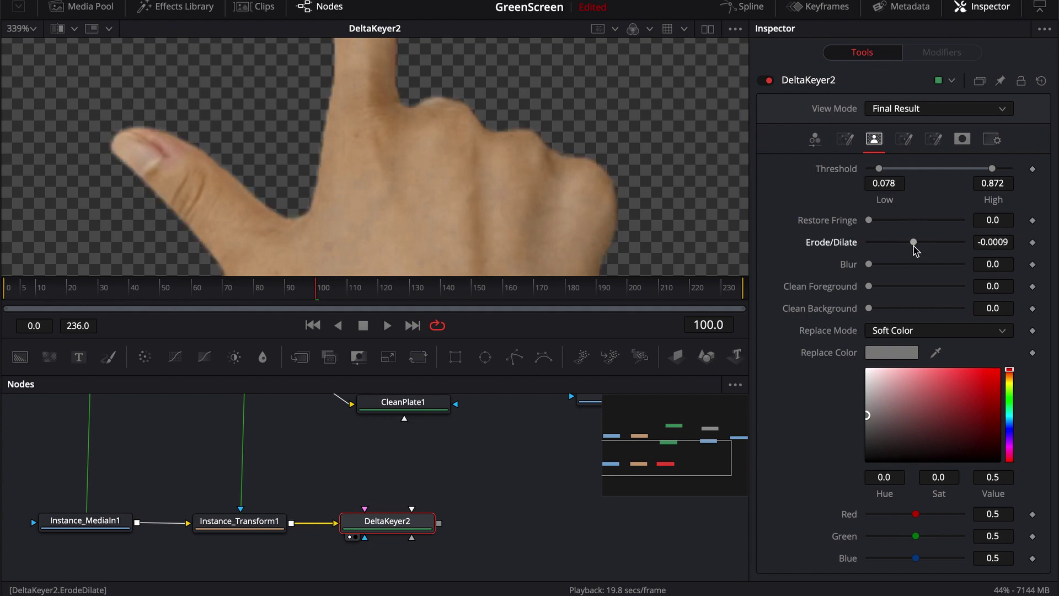
key(super+z)
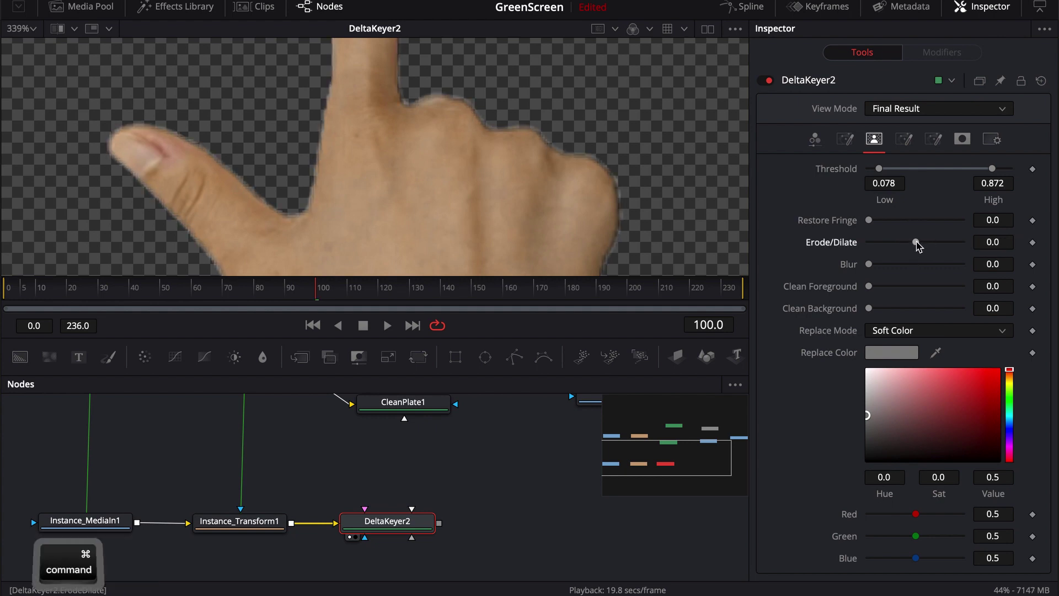
- Set DeltaKeyer2's matte Erode/Dilate to -0.0005 and Blur to 0.000031, and check the keyed hand's edges
super+click(917, 243)
drag(917, 245, 871, 266)
click(870, 266)
scroll(503, 260, down, 3)
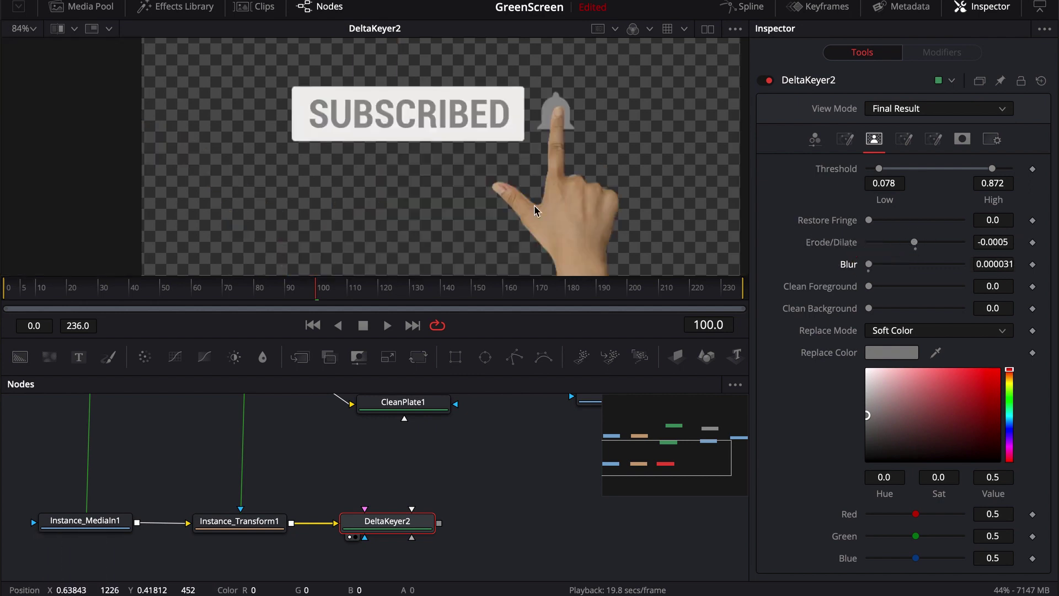
scroll(504, 231, up, 5)
scroll(554, 190, down, 5)
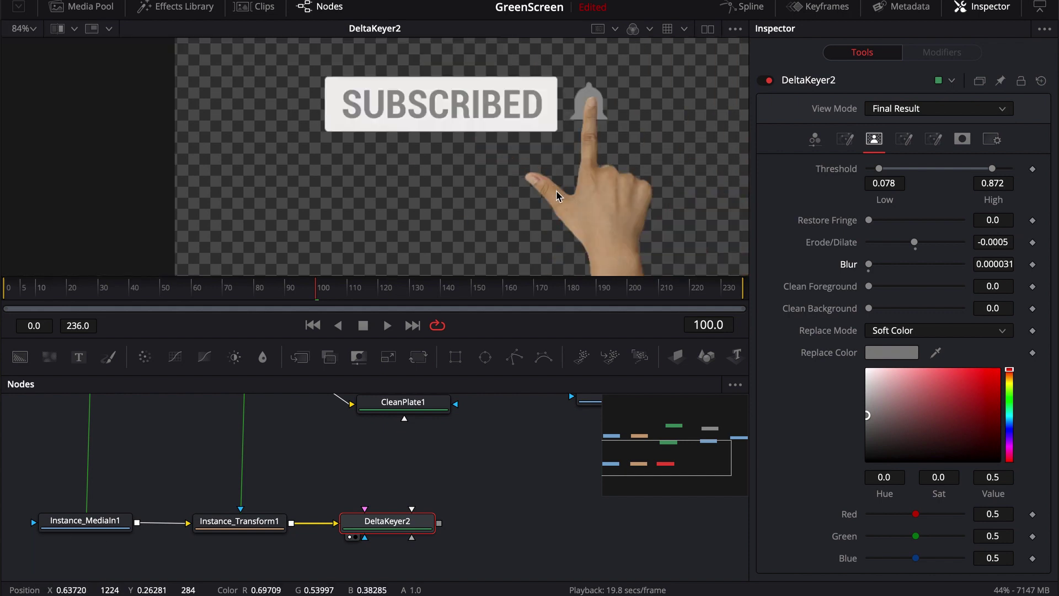
- Detach Merge1 from DeltaKeyer1, move it with MediaIn2 beside DeltaKeyer2, and connect DeltaKeyer2 as Merge1's foreground
drag(459, 449, 342, 499)
scroll(342, 500, right, 3)
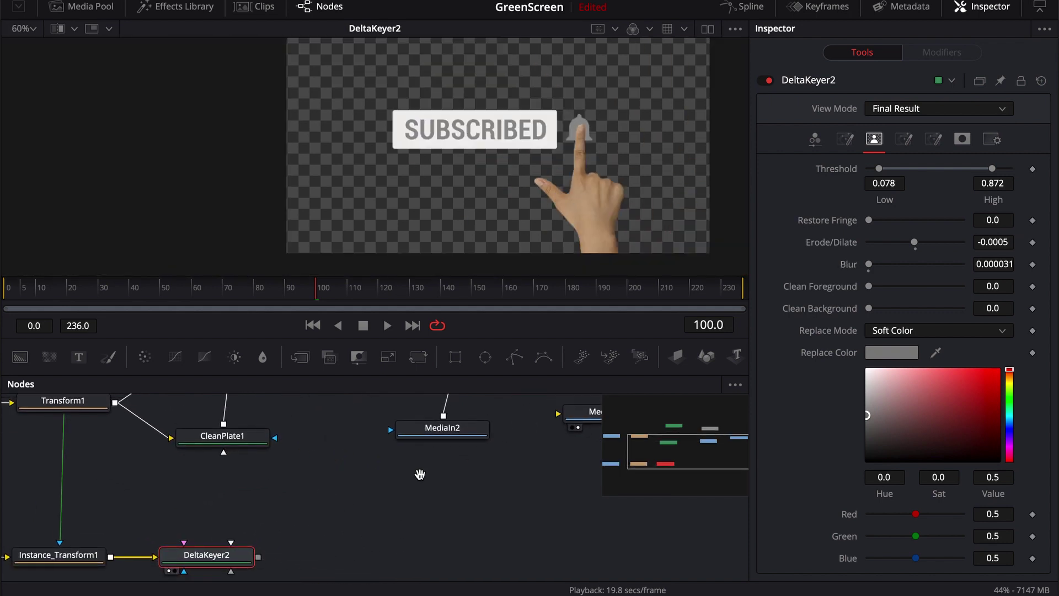
scroll(421, 472, up, 3)
drag(510, 553, 439, 511)
click(439, 512)
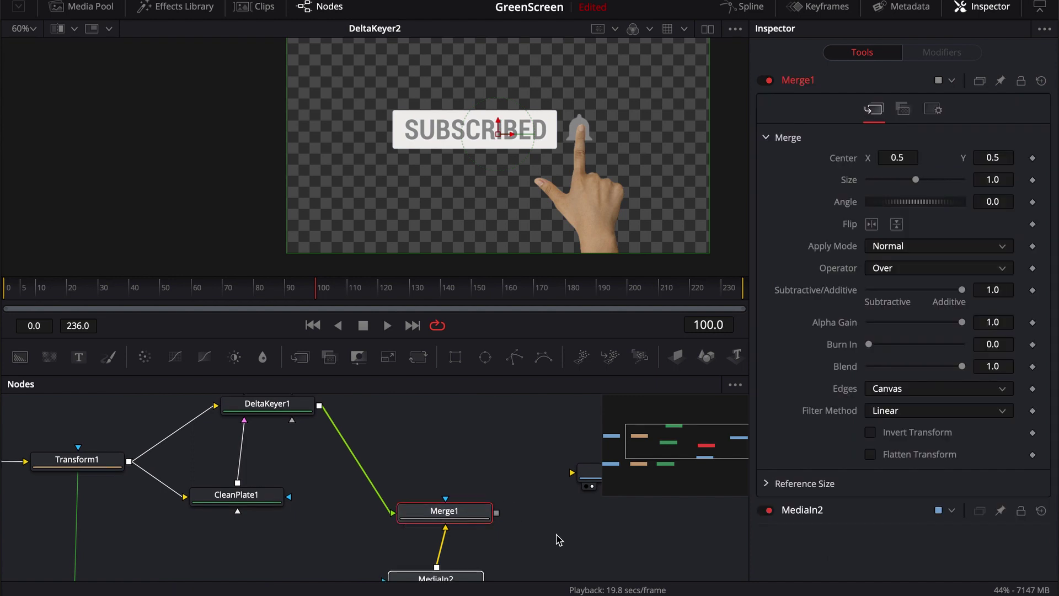
scroll(497, 480, down, 3)
click(438, 489)
scroll(403, 465, up, 2)
scroll(403, 465, down, 3)
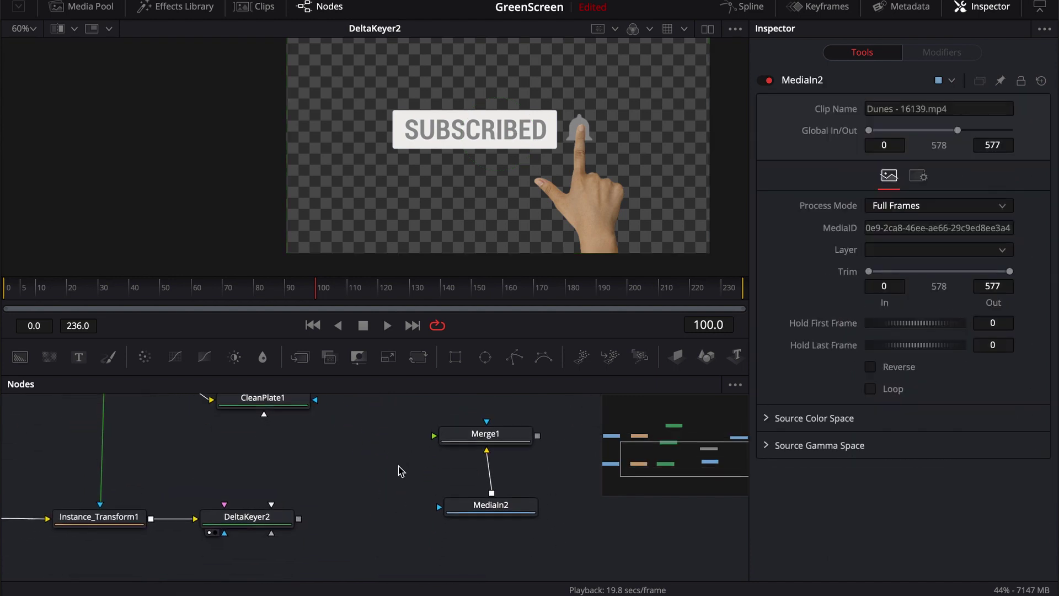
drag(299, 519, 459, 441)
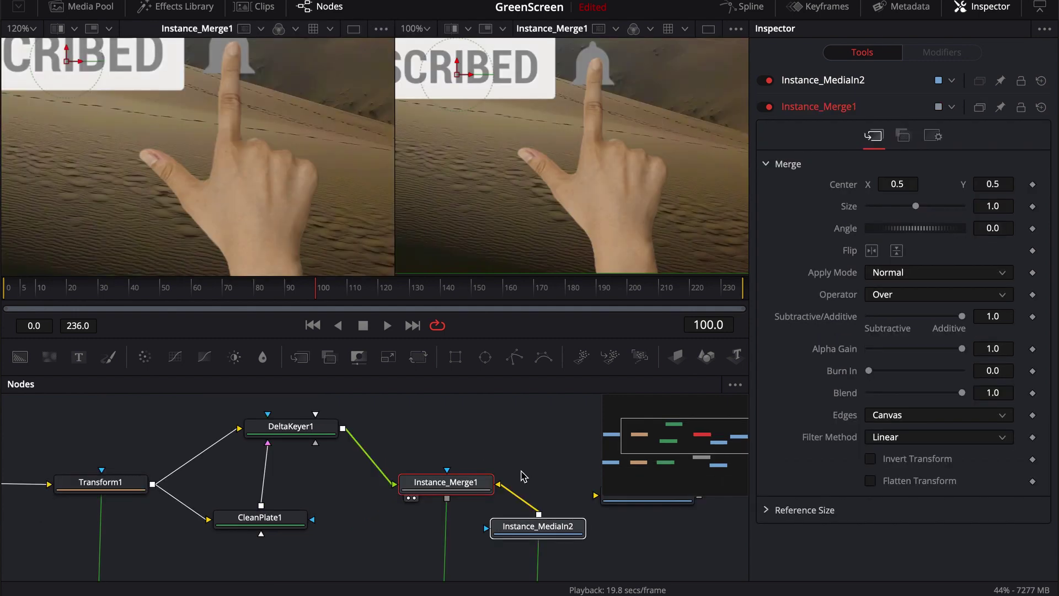
- Examine the two composites side by side and the DeltaKeyer1 and DeltaKeyer2 branches of the node tree
scroll(523, 475, right, 2)
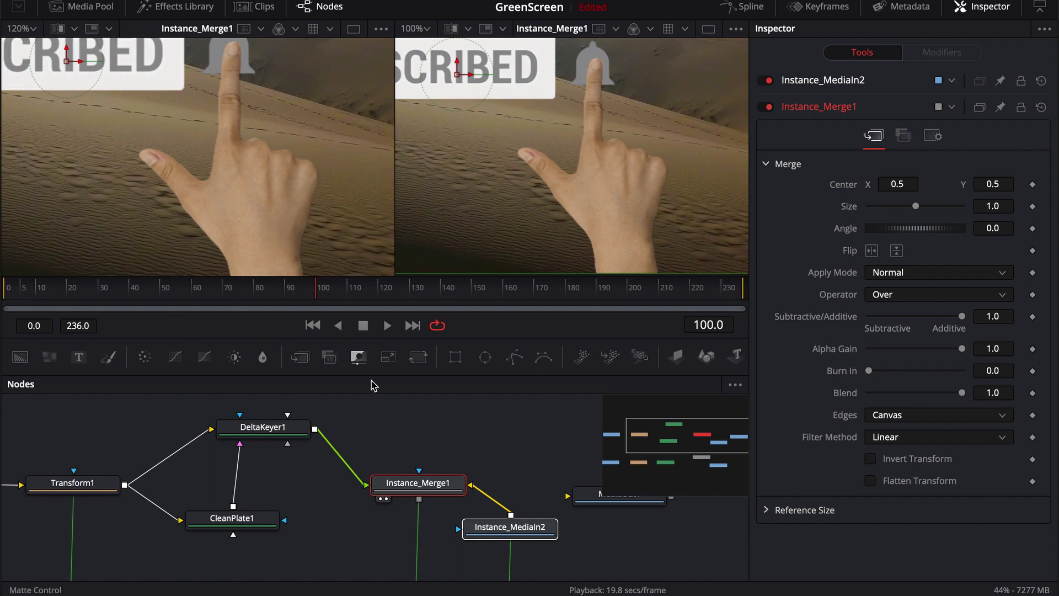
scroll(551, 513, down, 3)
scroll(552, 513, right, 2)
scroll(576, 532, down, 5)
scroll(576, 532, right, 5)
scroll(456, 428, up, 3)
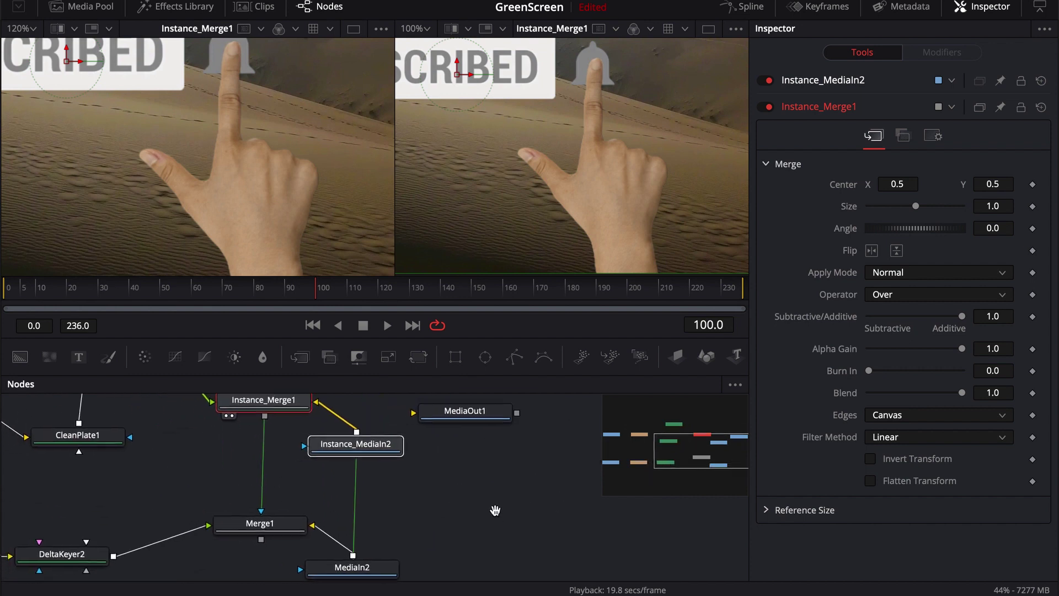
scroll(386, 435, left, 4)
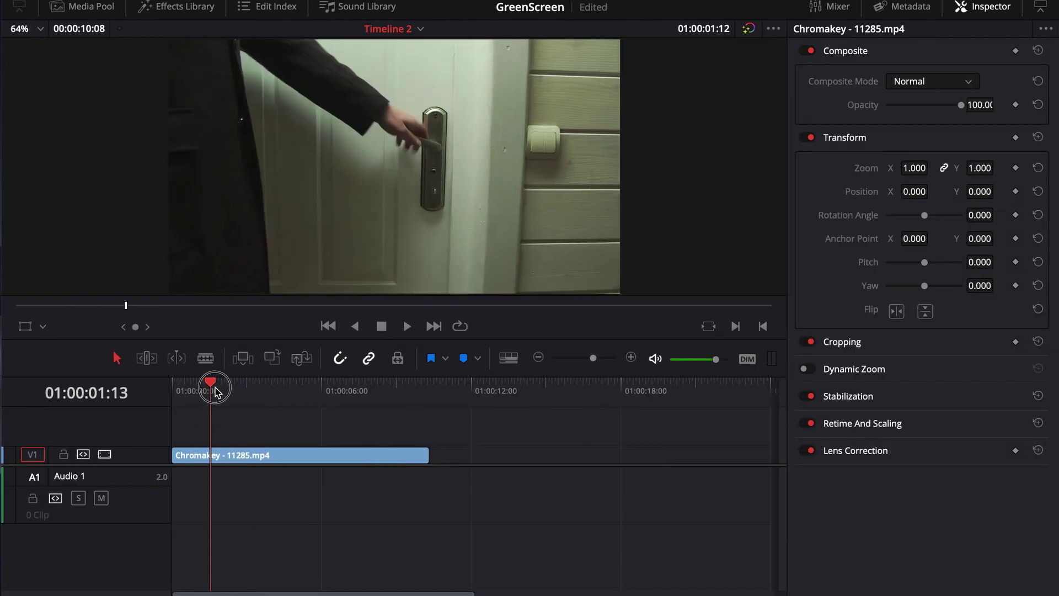
- Play and scrub through Chromakey - 11285.mp4 in Timeline 2 to examine its green screen, stopping at 01:00:02:23
key(space)
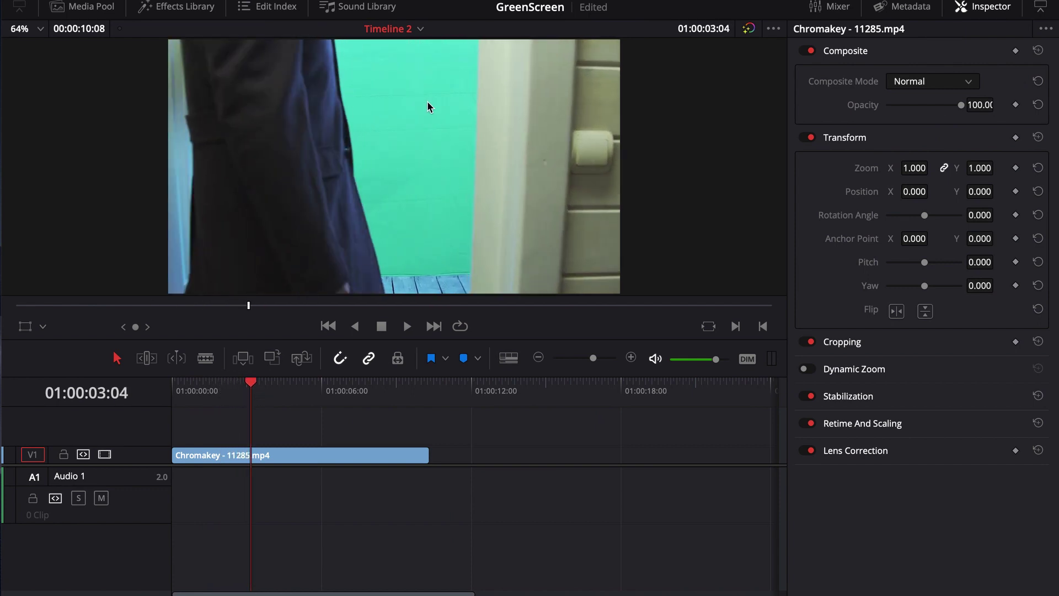
drag(251, 382, 286, 385)
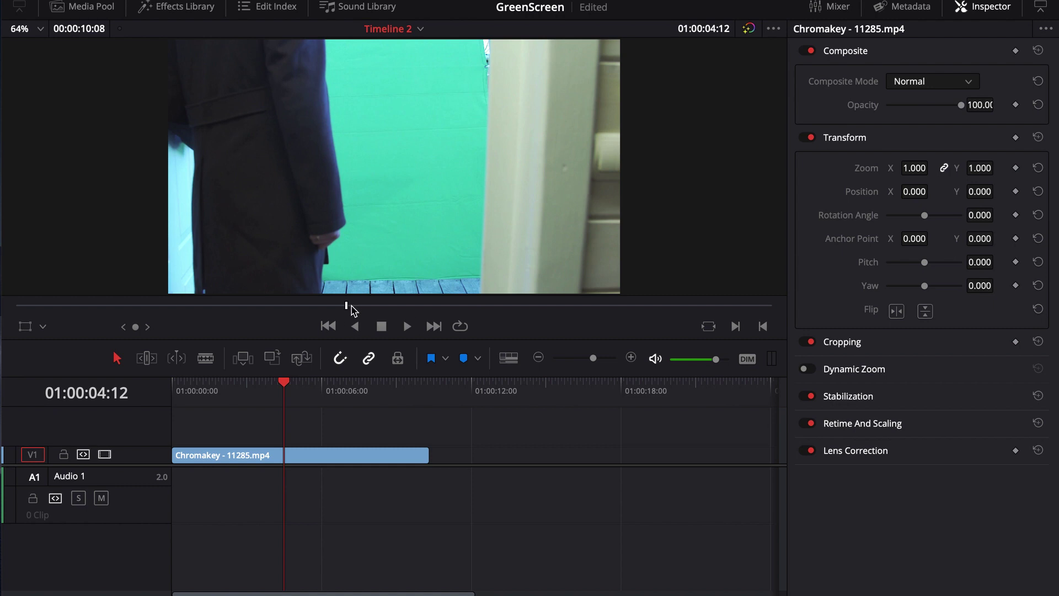
drag(338, 305, 237, 305)
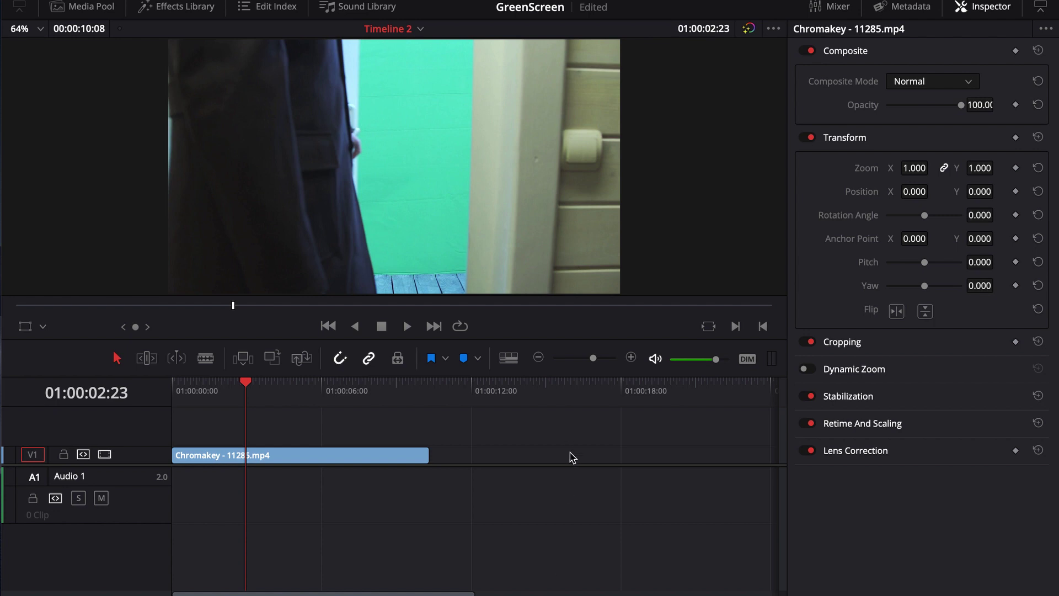
- Open the Chromakey - 11285.mp4 clip in Fusion and disconnect MediaIn1 from MediaOut1
key(shift+5)
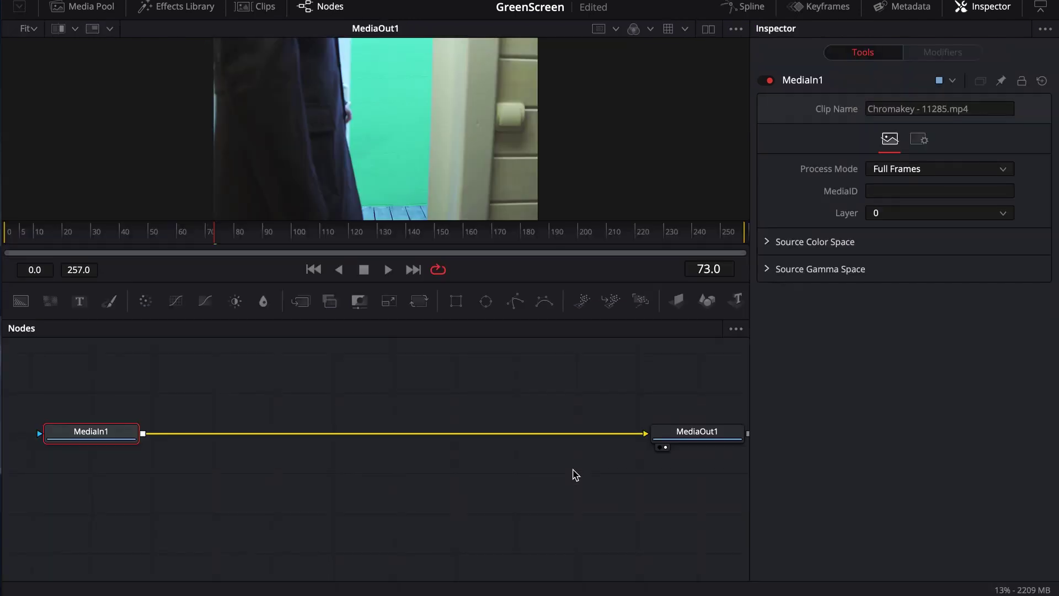
click(420, 405)
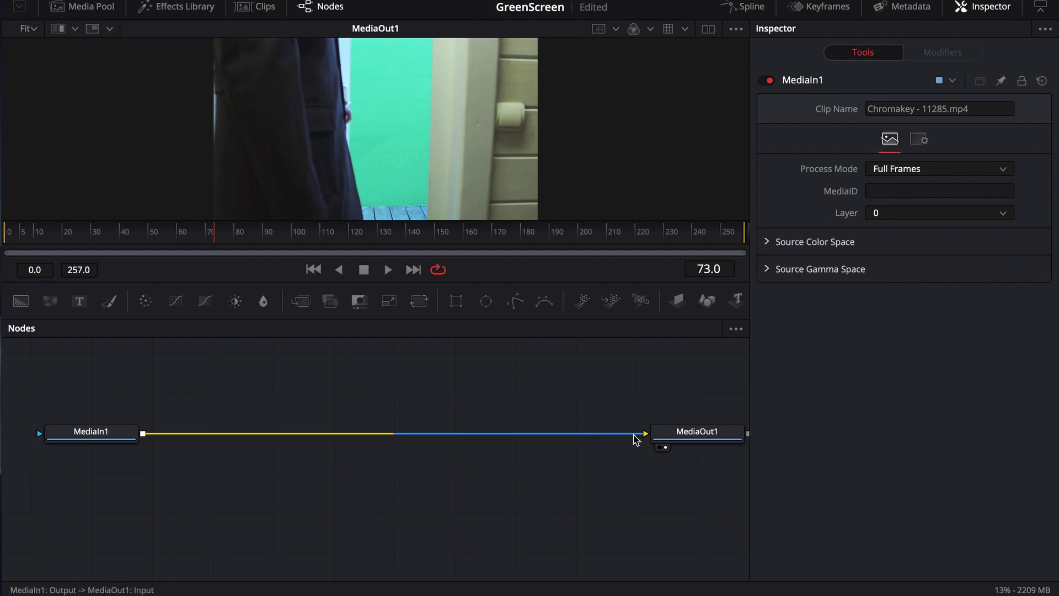
drag(644, 434, 440, 402)
- Add a Clean Plate node after MediaIn1, place it below that node and show it in the viewer
click(122, 437)
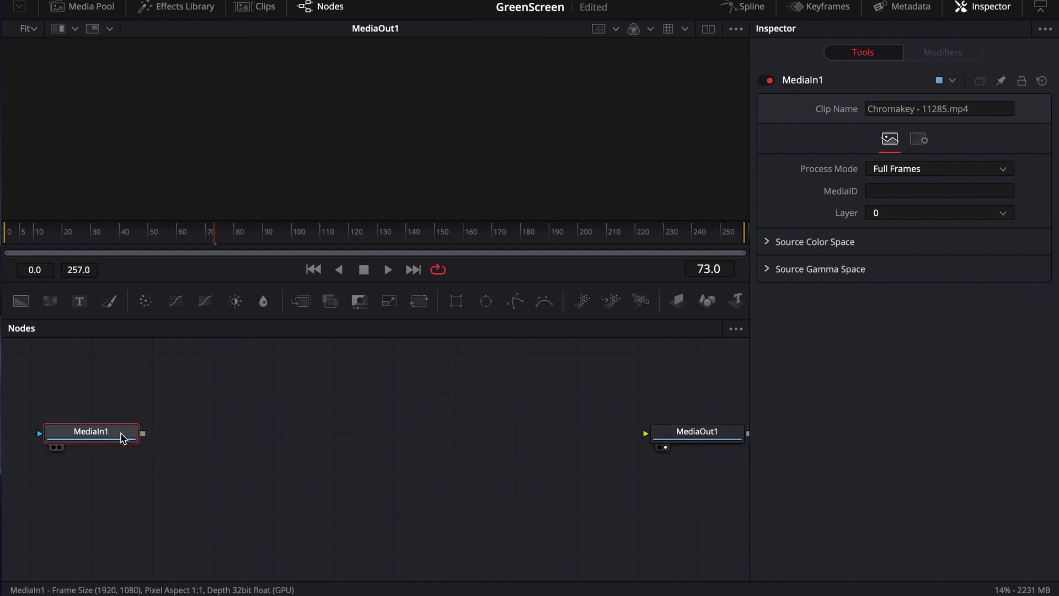
key(shift+space)
text(clean)
key(Return)
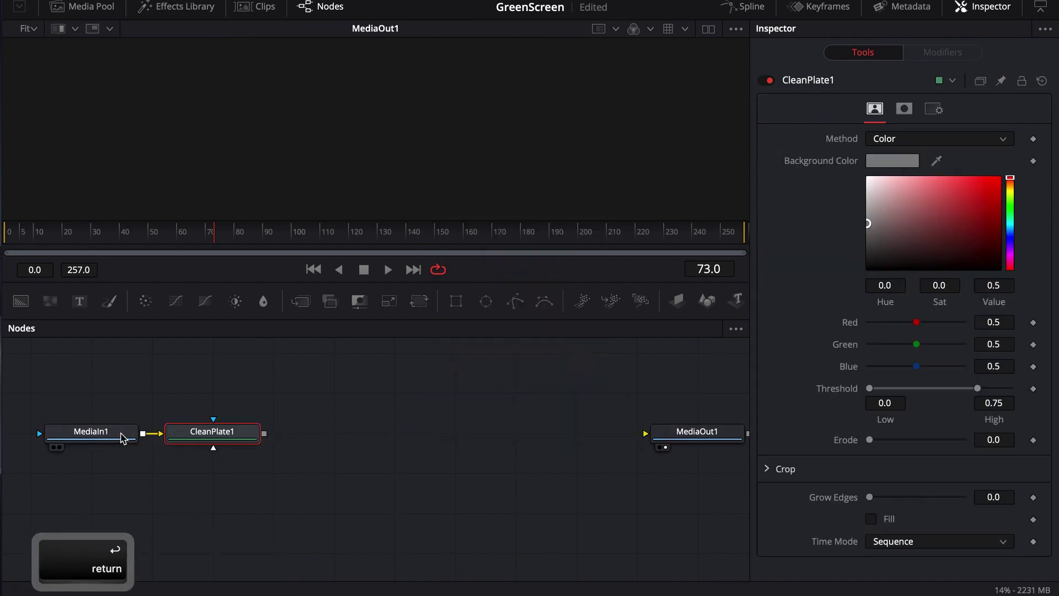
drag(187, 443, 279, 139)
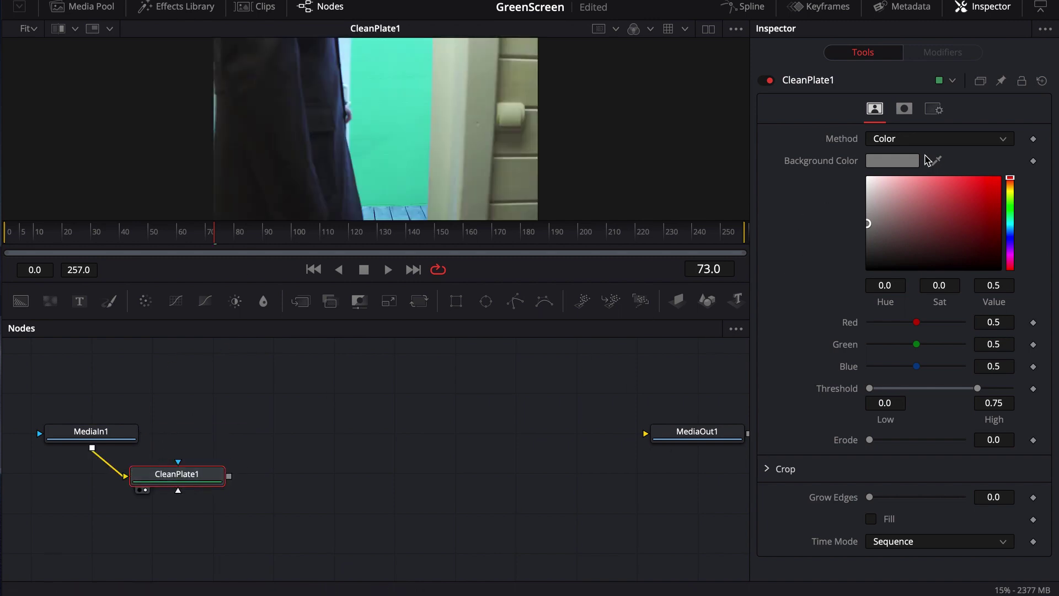
- Set CleanPlate1's Method to Ranges and sample the green screen area visible through the doorway
click(895, 141)
click(891, 172)
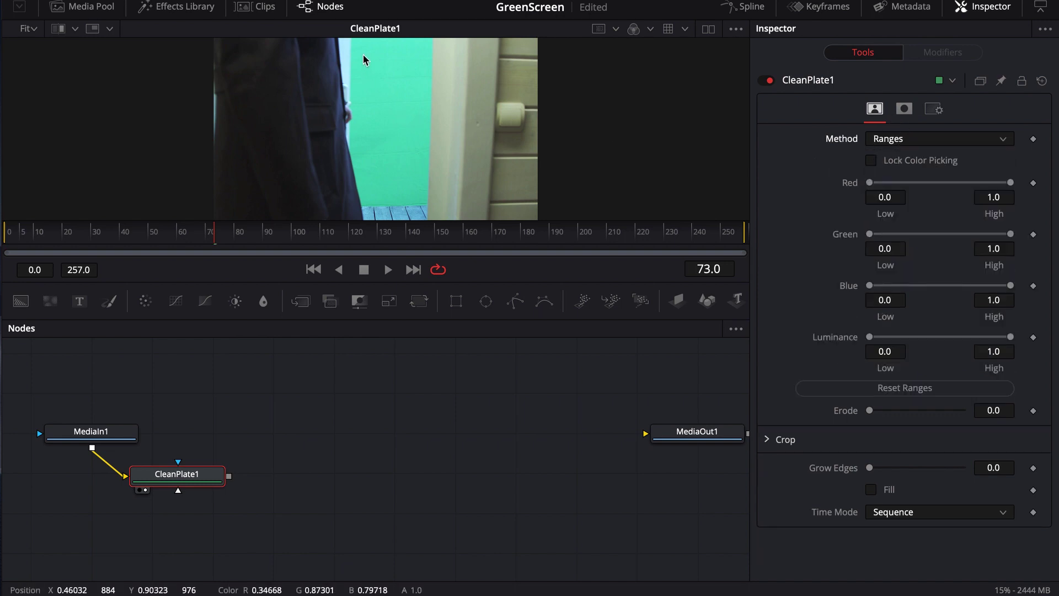
drag(363, 59, 414, 195)
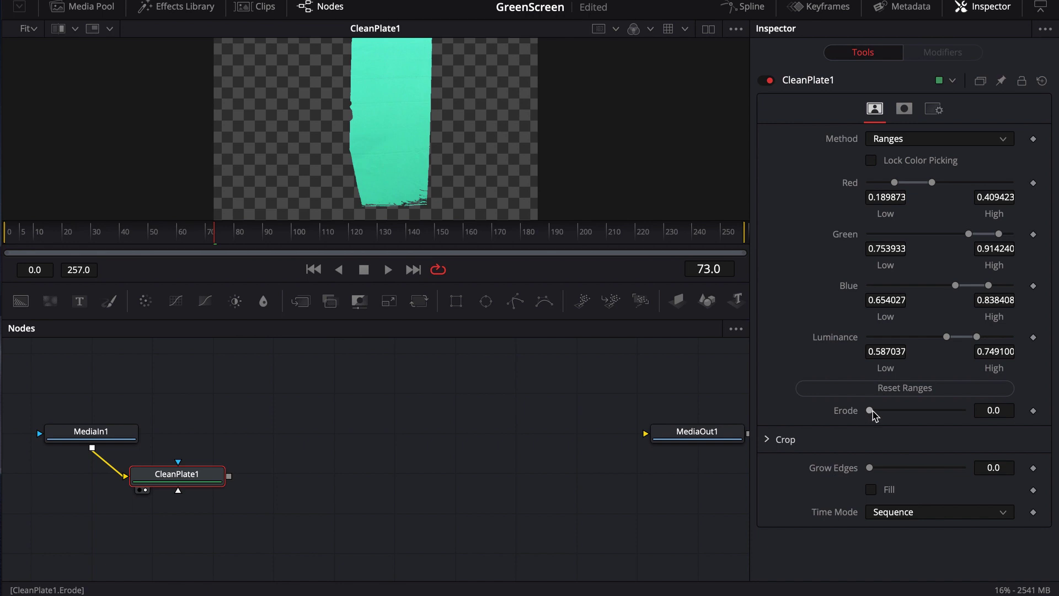
- Set CleanPlate1's Erode to 0.01024 and Grow Edges to 0.2, and enable Fill
drag(872, 411, 910, 414)
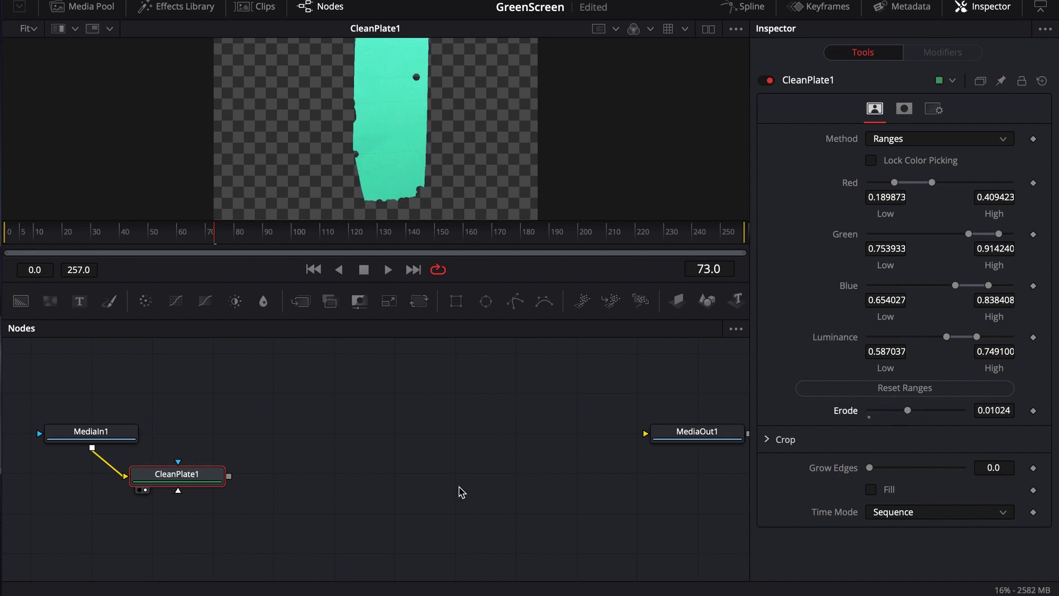
drag(870, 469, 1021, 468)
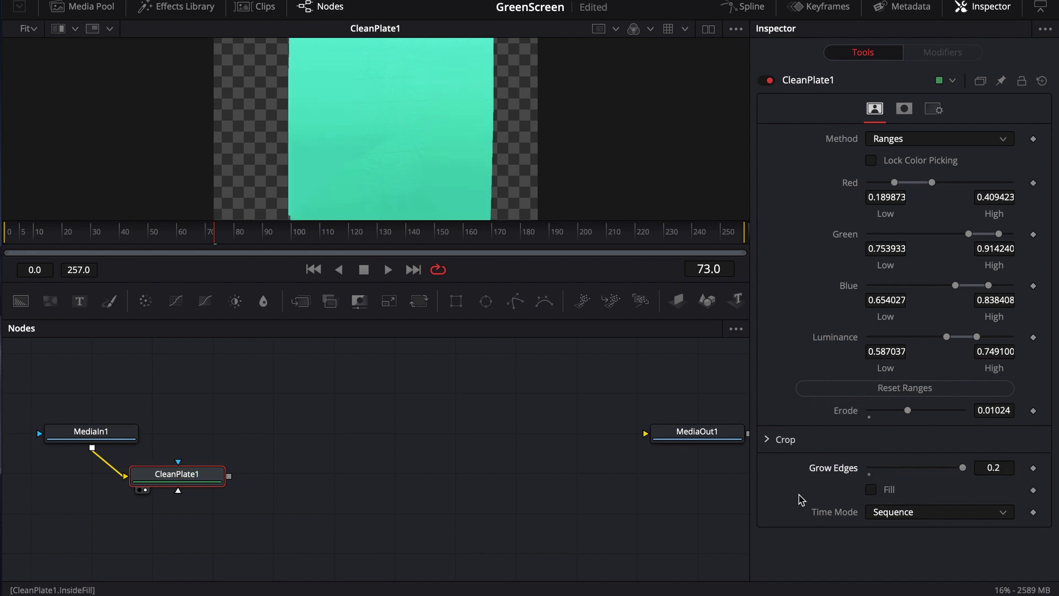
click(870, 489)
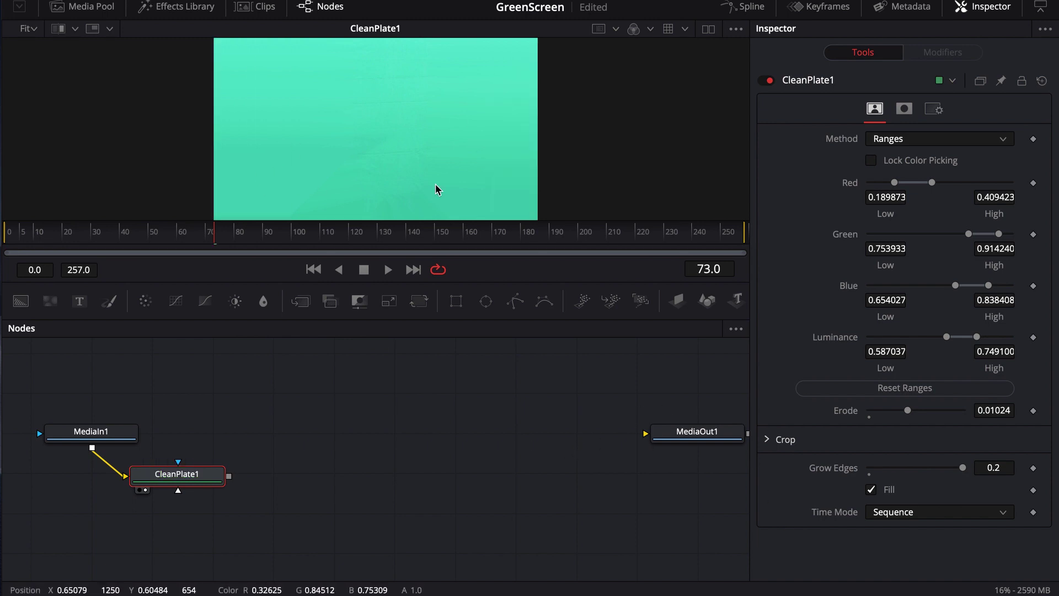
- Add an unconnected Delta Keyer node above CleanPlate1, with MediaIn1 moved up slightly to make room
drag(94, 430, 93, 416)
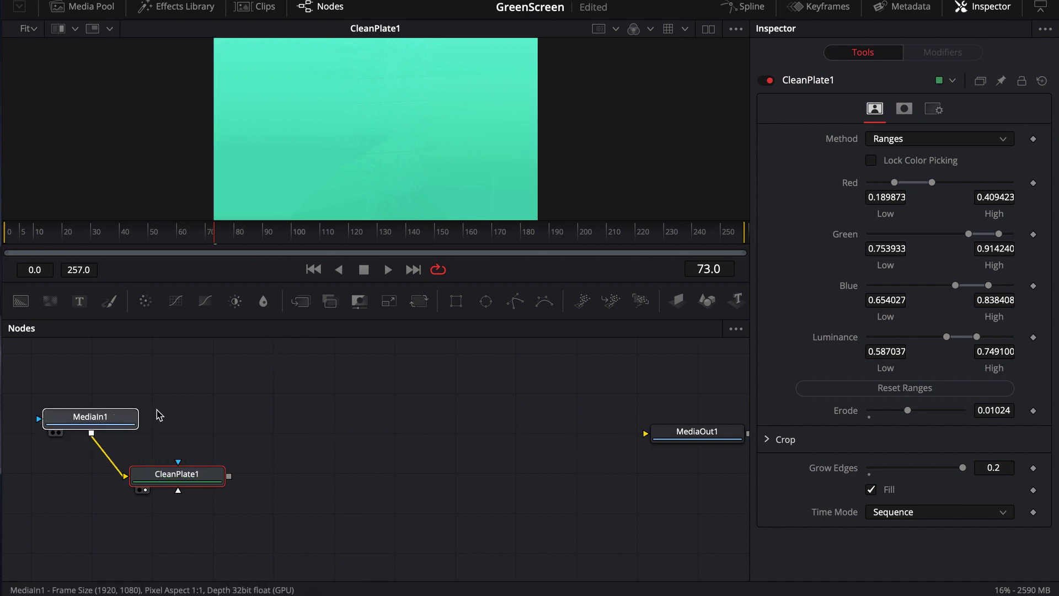
key(shift+space)
text(clean)
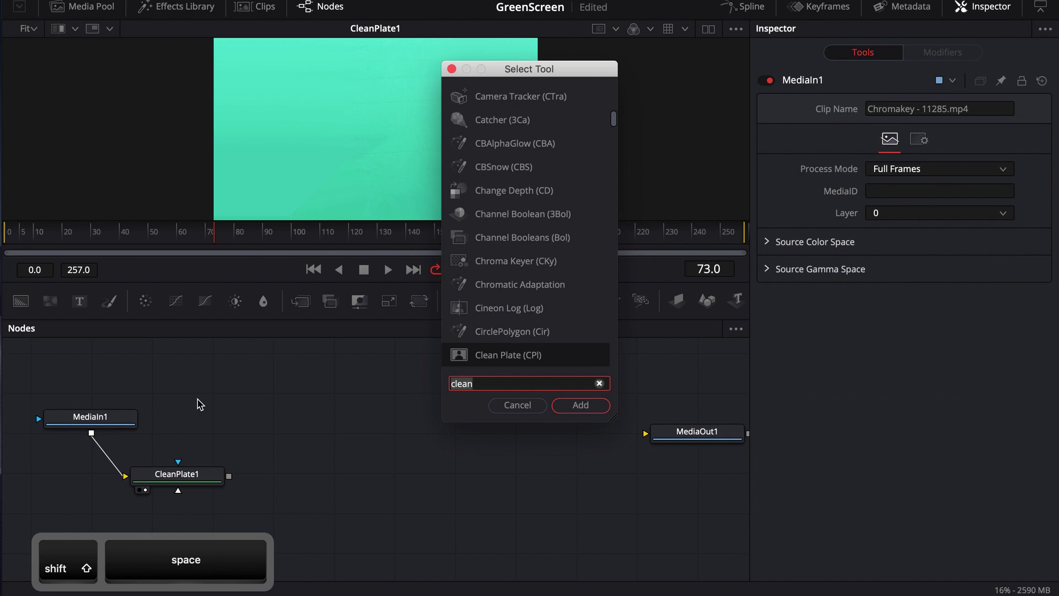
text(delt)
key(Return)
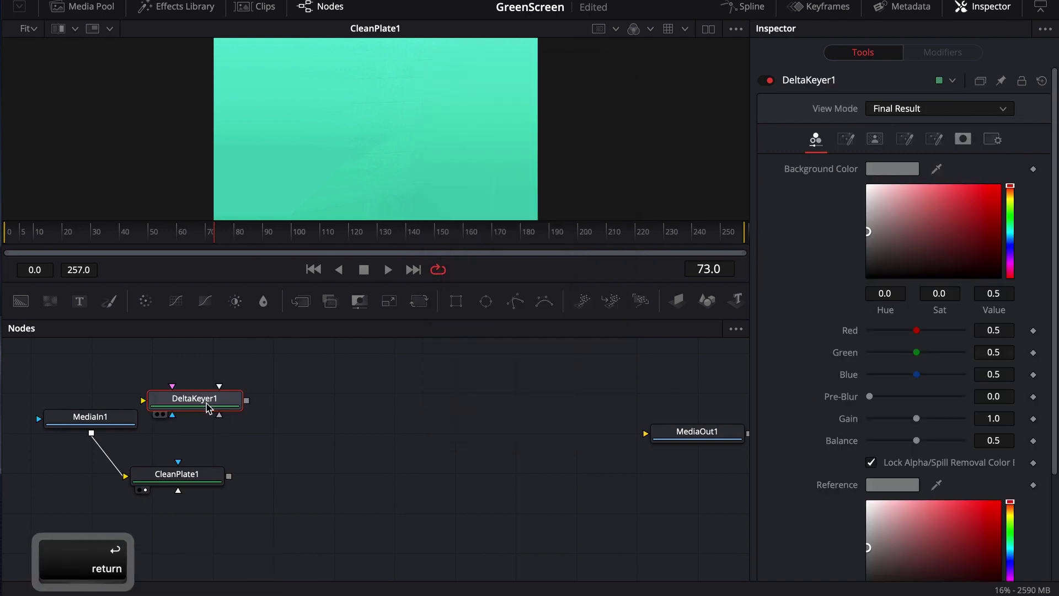
drag(208, 407, 256, 402)
- Connect MediaIn1 to DeltaKeyer1's input and CleanPlate1 to its clean plate input, and view DeltaKeyer1
drag(91, 432, 221, 398)
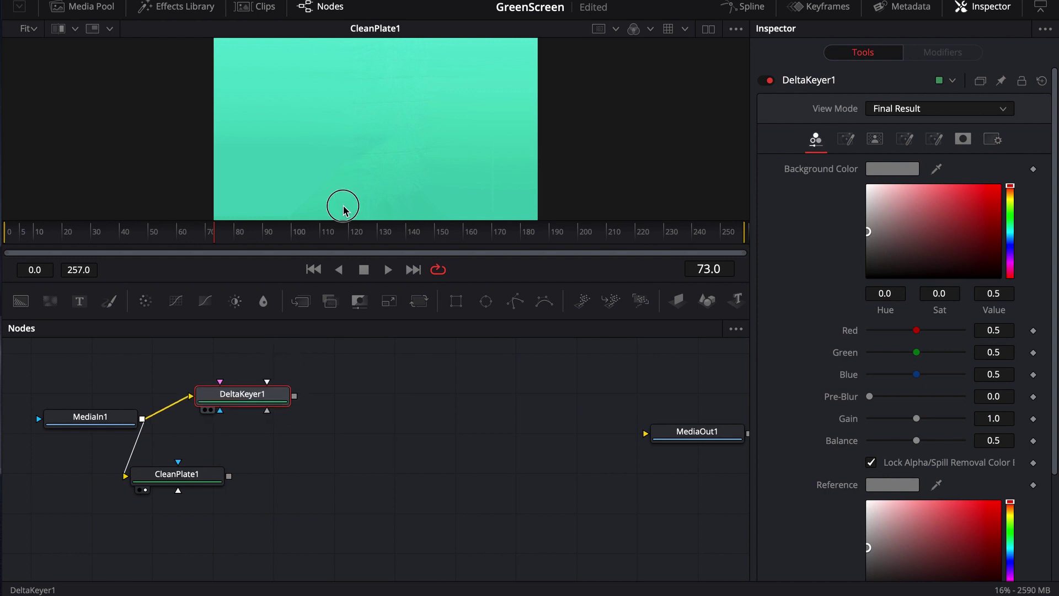
drag(342, 210, 343, 209)
drag(210, 477, 257, 401)
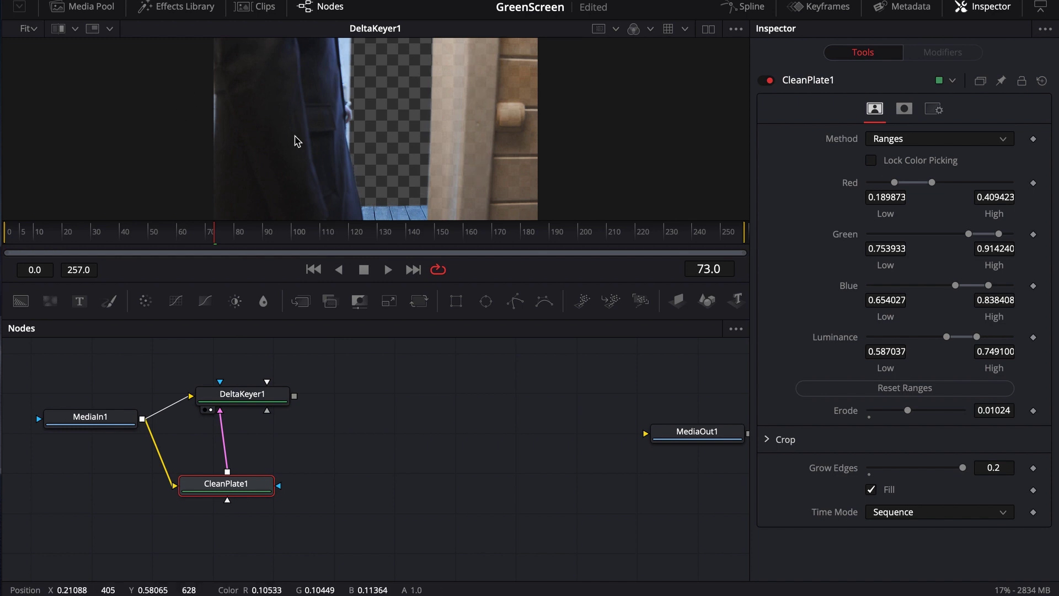
- Show DeltaKeyer1's alpha channel and check the matte at frames 138, 197 and 153
click(633, 28)
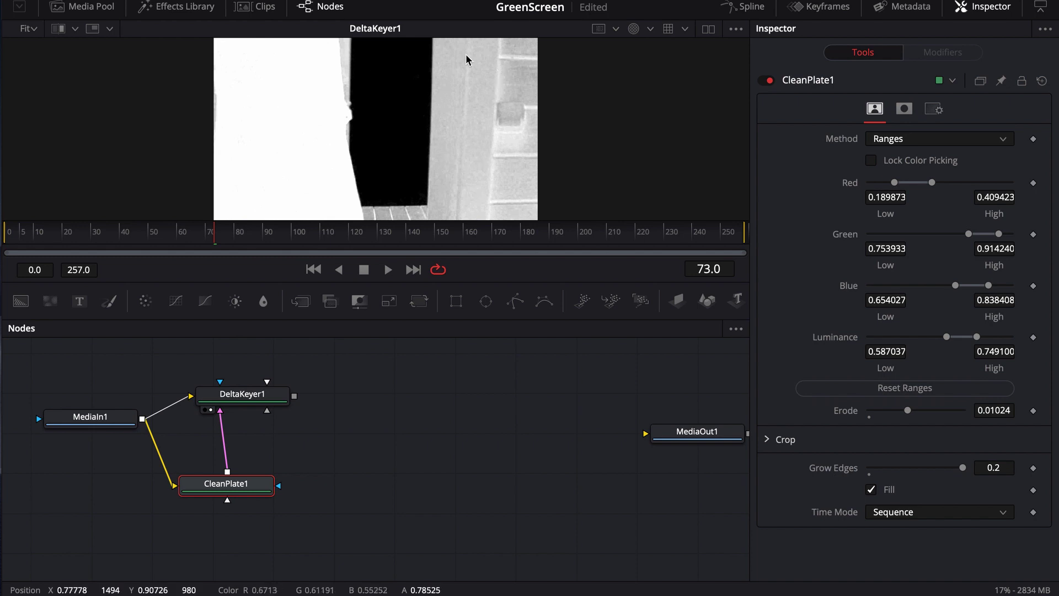
click(484, 236)
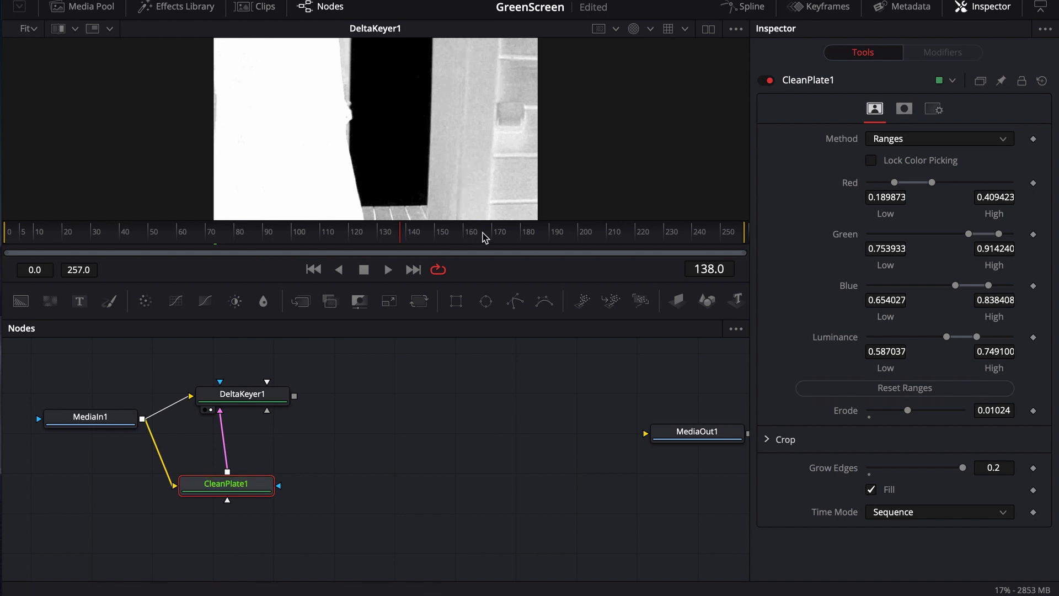
click(573, 232)
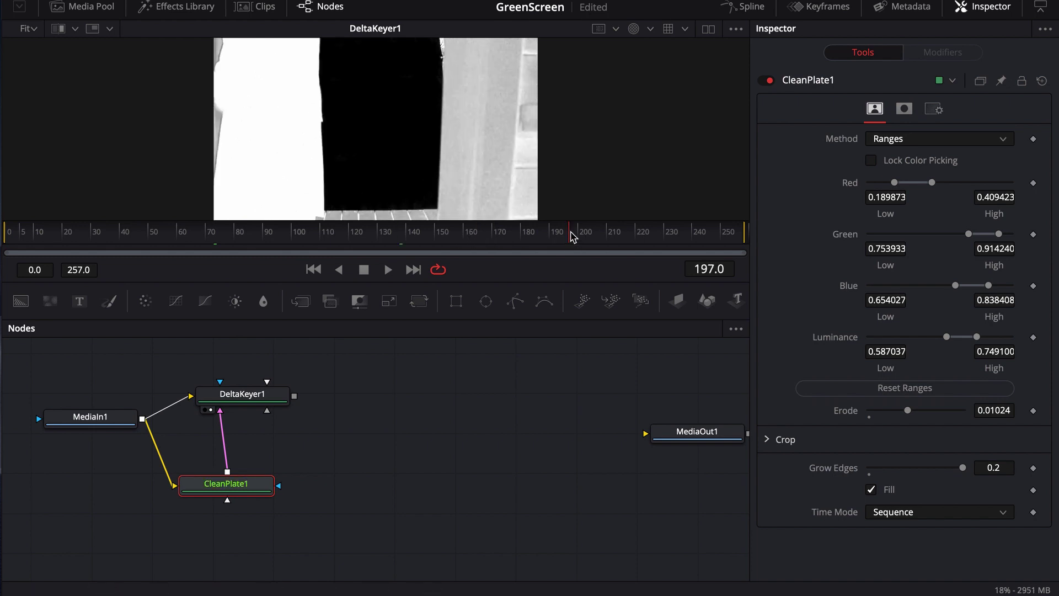
click(439, 233)
- Set Proxy Mode to Quarter Resolution, lower the render quality for faster playback, and review the matte in motion
click(420, 0)
mouse_move(430, 24)
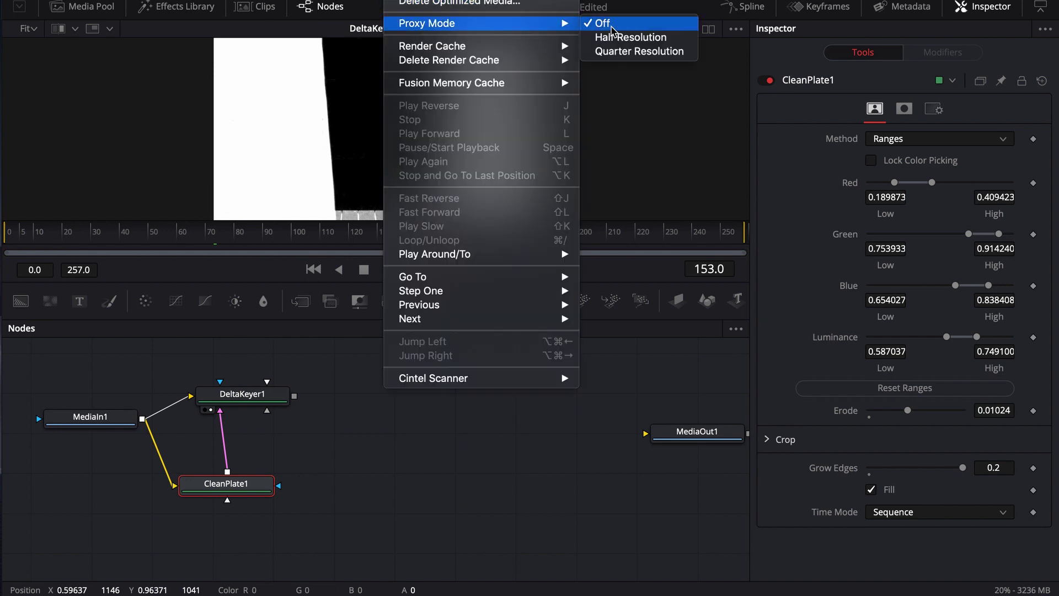
click(612, 50)
right_click(470, 270)
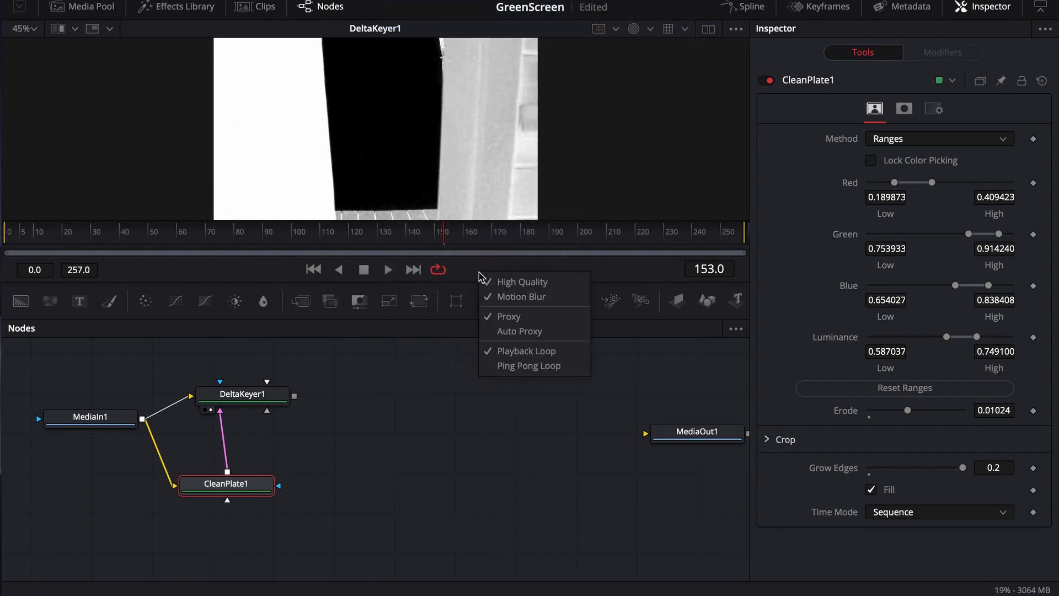
click(507, 291)
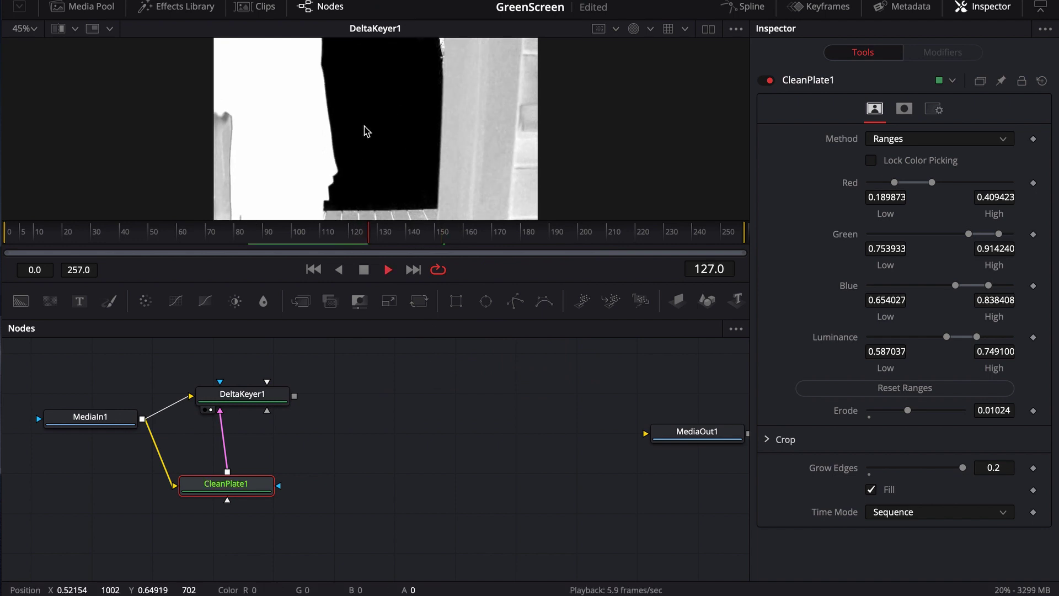
key(space)
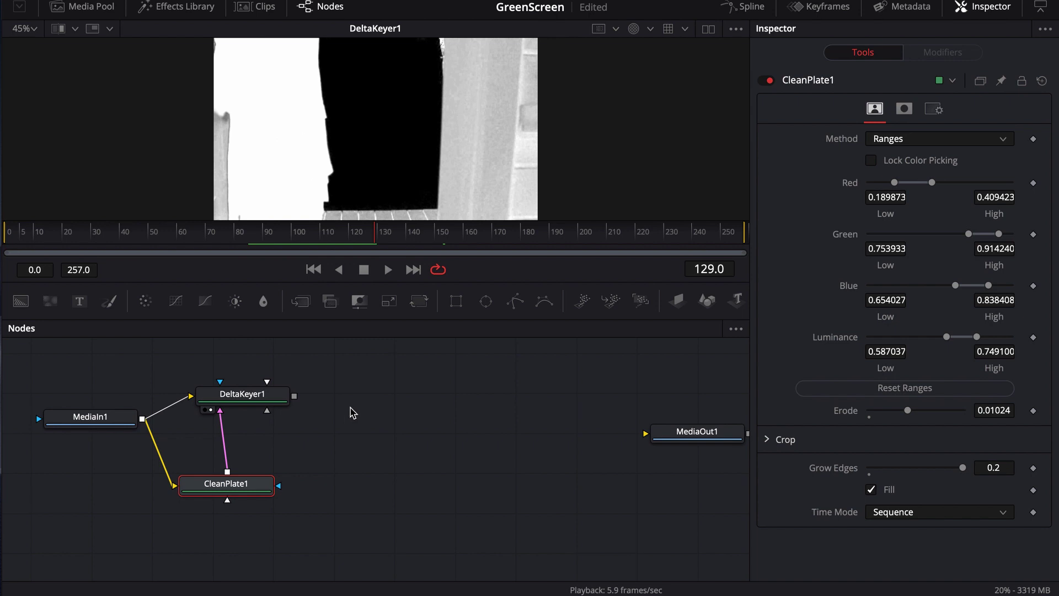
- Nudge DeltaKeyer1 slightly right and CleanPlate1 slightly left to tidy the node layout, leaving DeltaKeyer1 selected
click(258, 393)
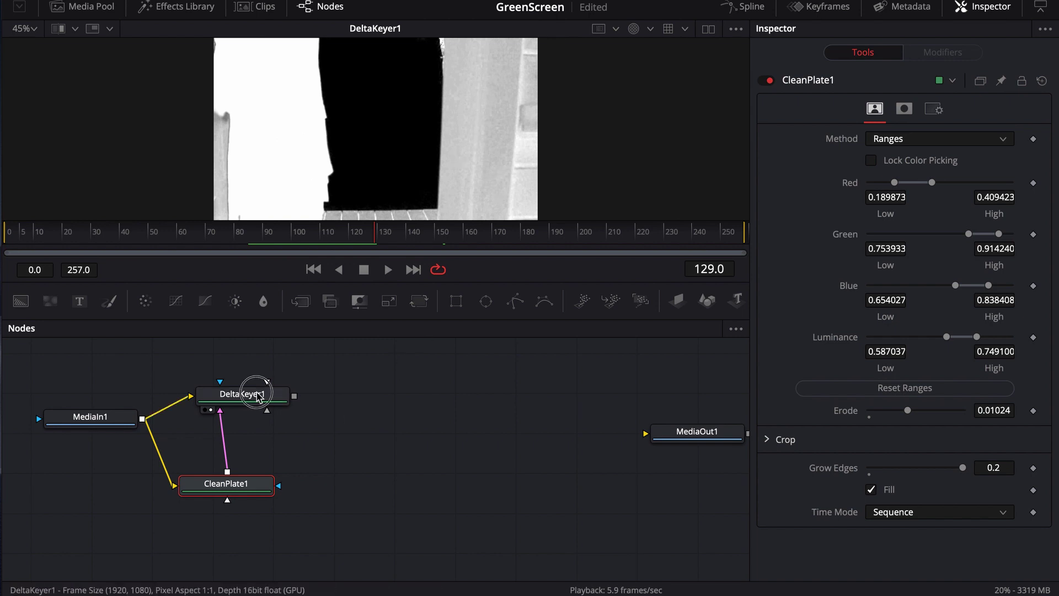
drag(258, 394, 261, 397)
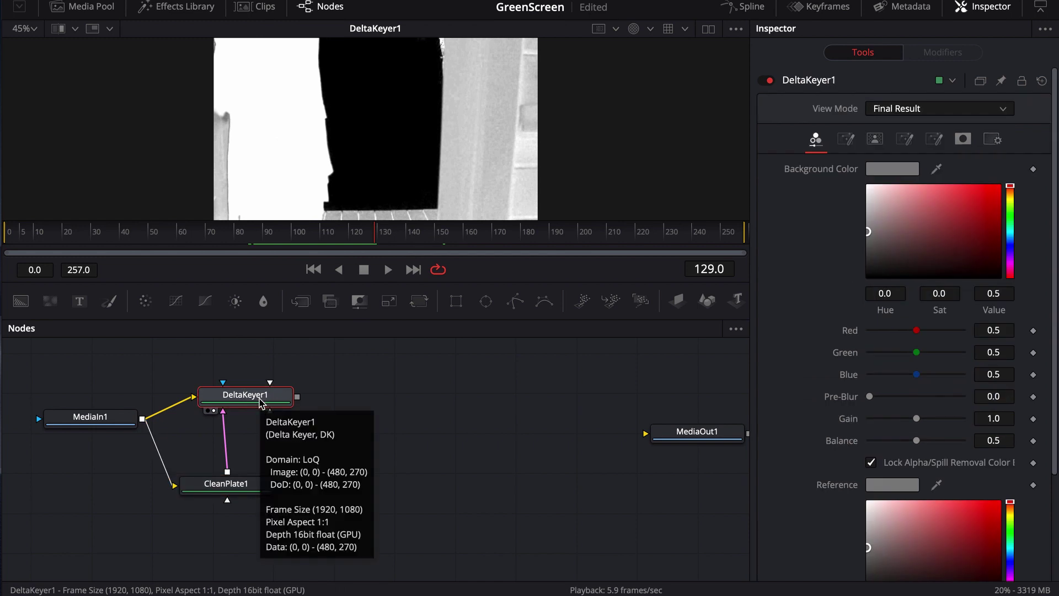
click(401, 404)
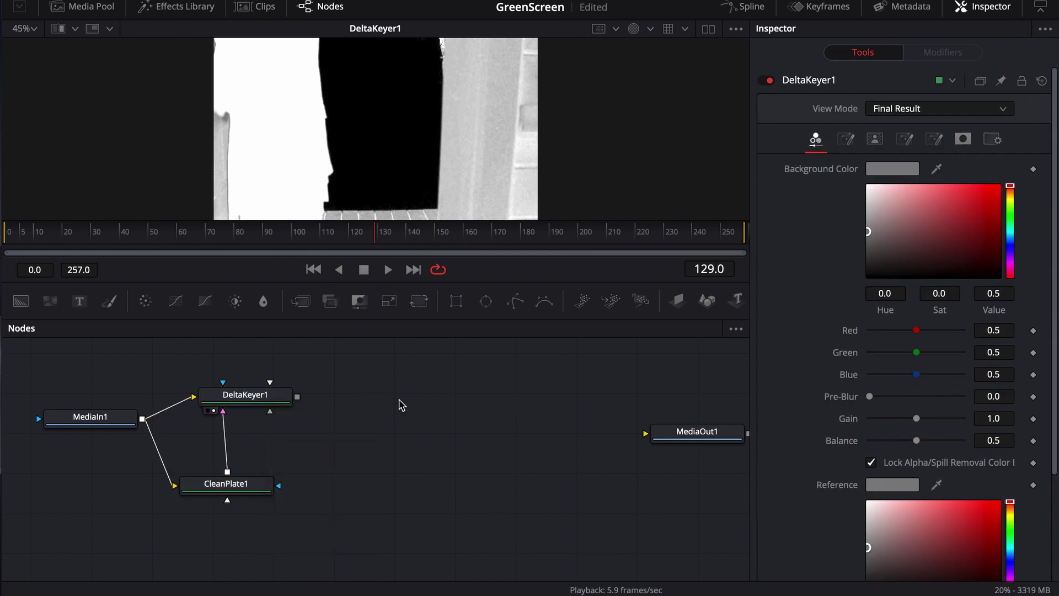
drag(223, 485, 214, 485)
click(245, 395)
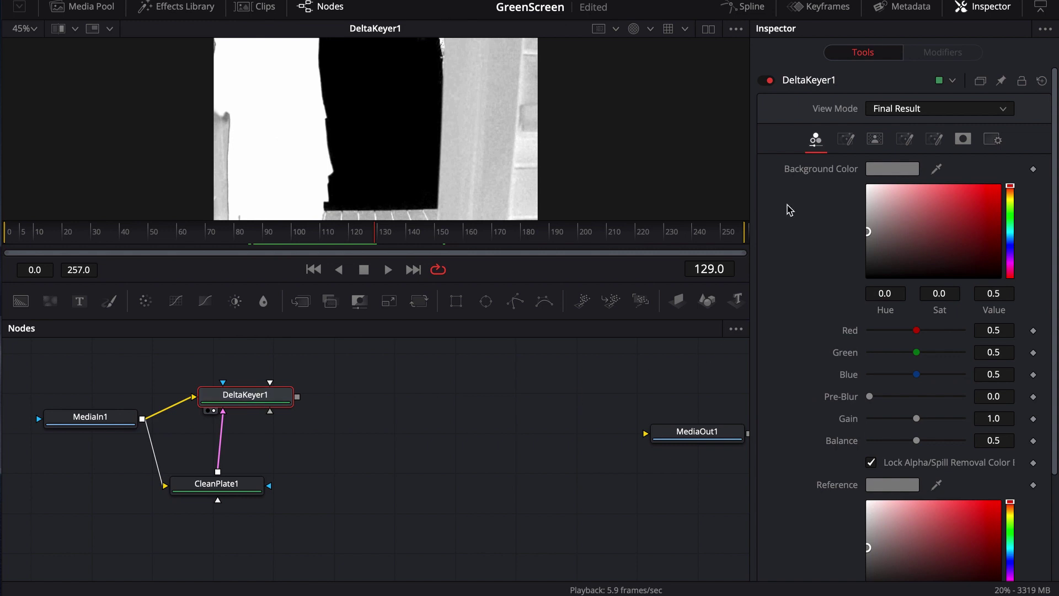
- Set DeltaKeyer1's matte Threshold to 0.217 low and 0.644 high, judging it in color with View Mode set to Status
click(874, 141)
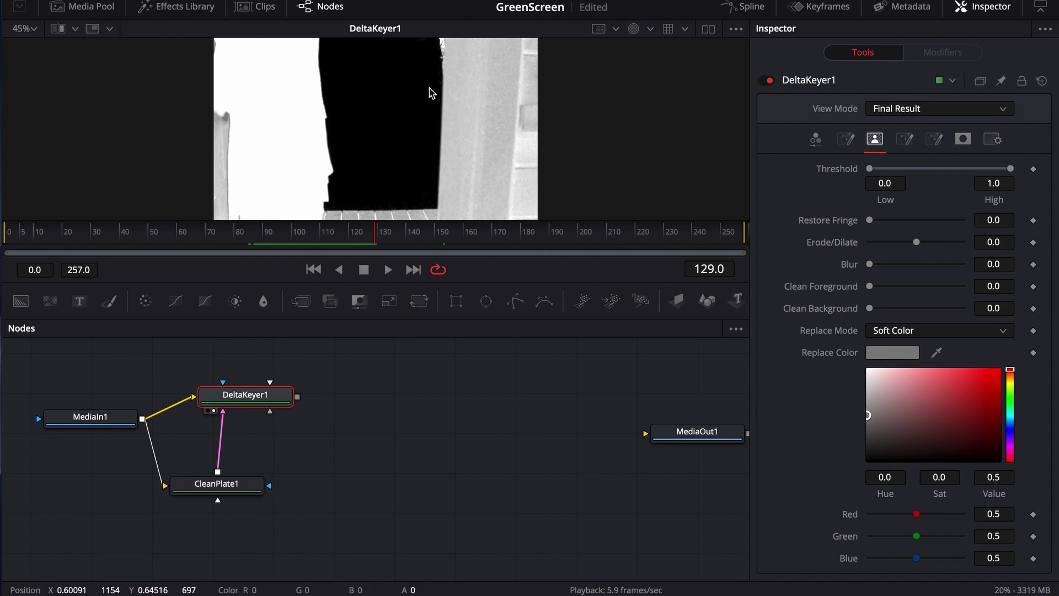
click(633, 31)
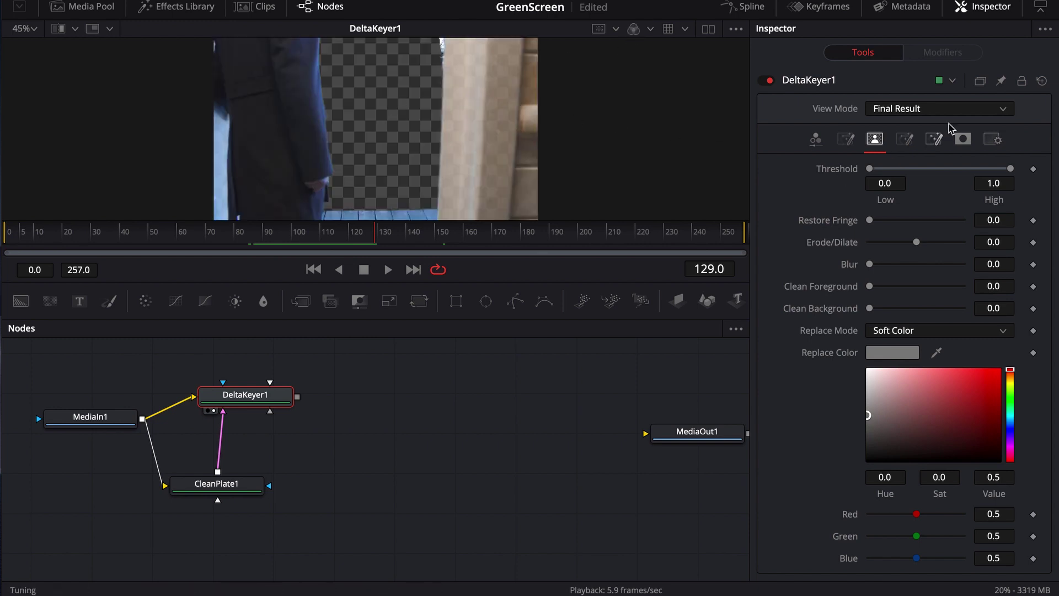
click(909, 109)
click(890, 176)
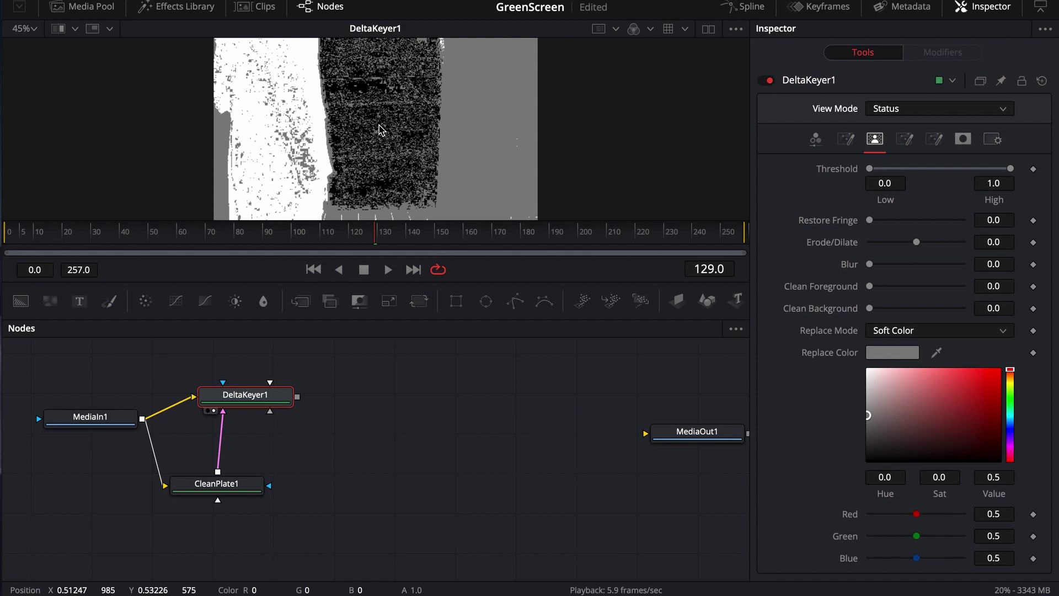
drag(870, 169, 899, 170)
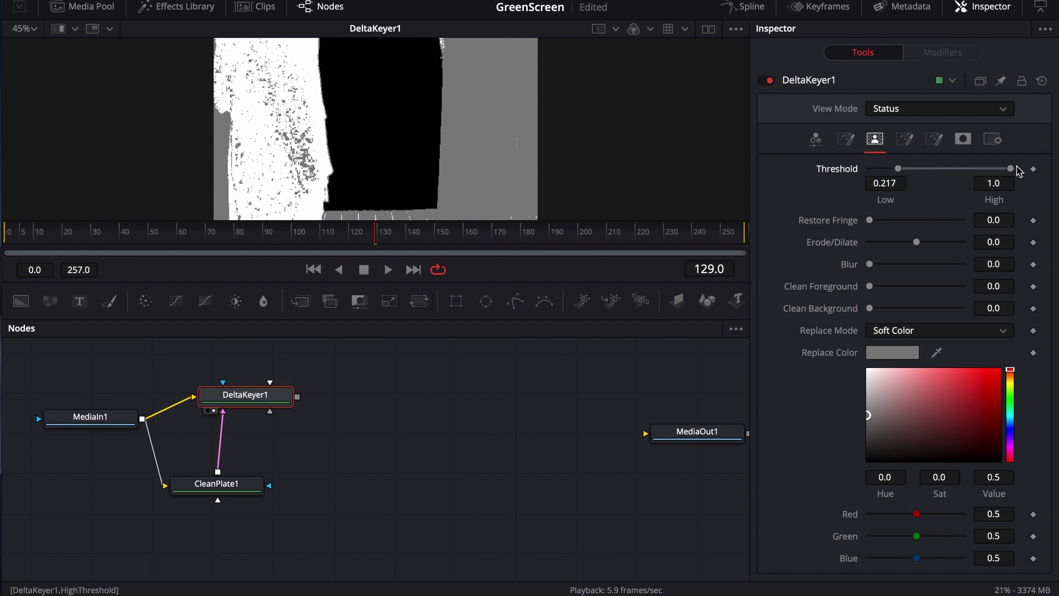
drag(1012, 171, 965, 173)
- Check the Status view at frame 111, return View Mode to Final Result, and display the alpha channel
key(space)
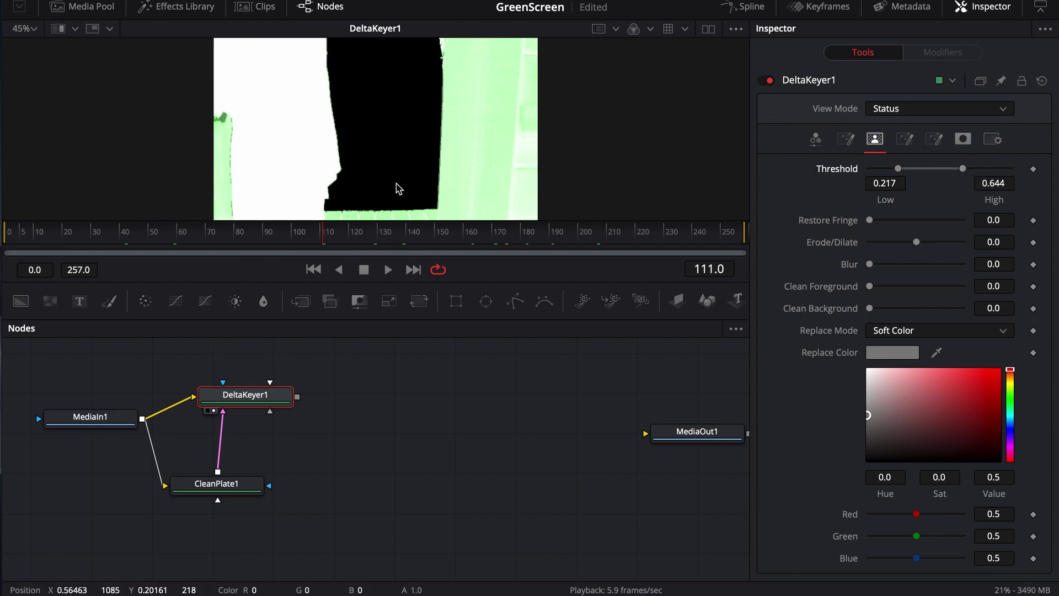
click(894, 109)
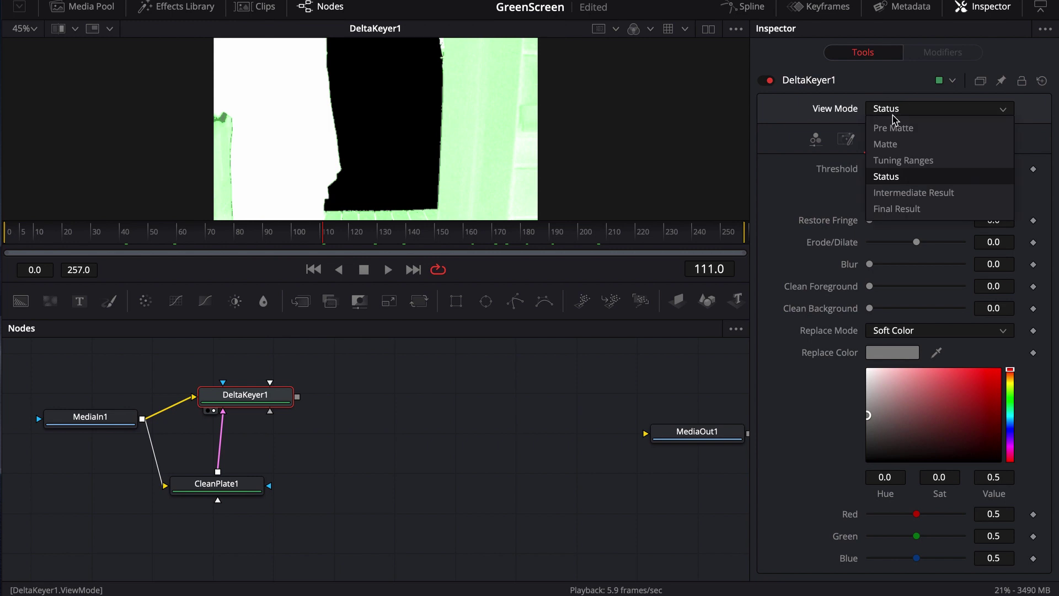
click(893, 208)
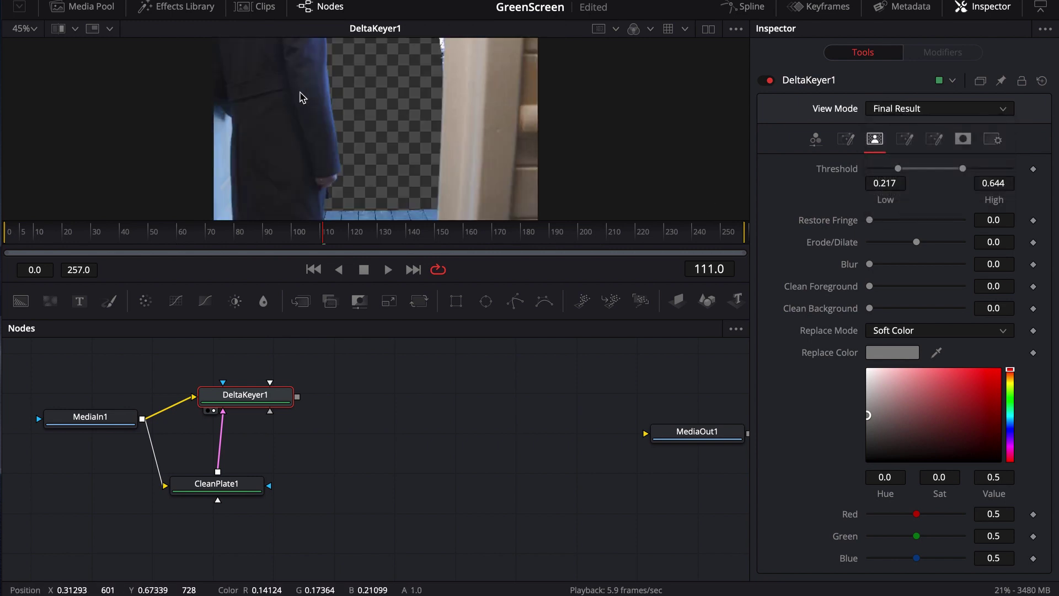
click(633, 29)
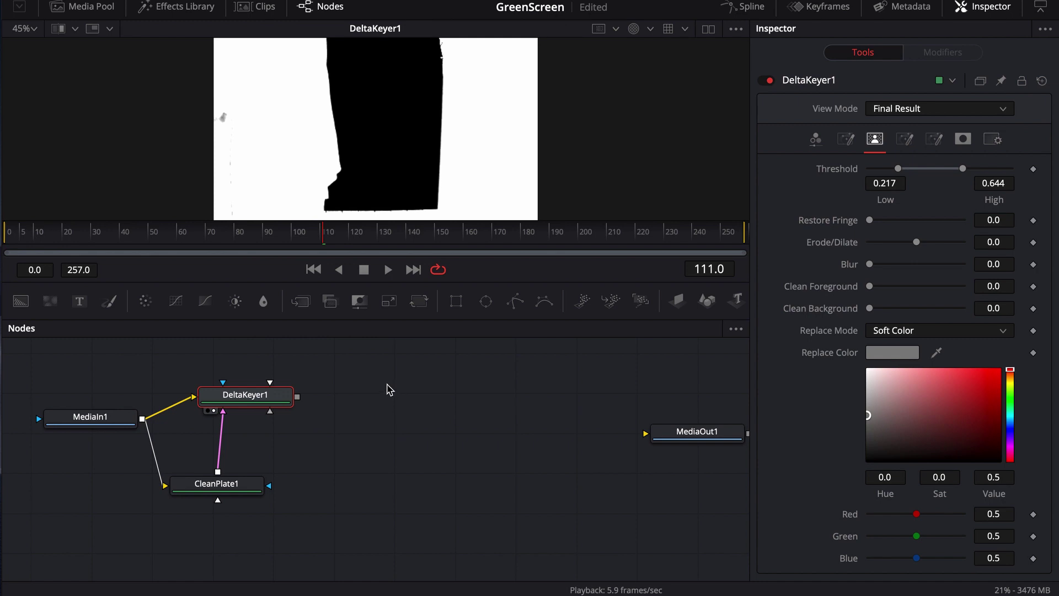
- Add a Rectangle mask over the image's left edge, about 0.45 wide and 1.44 high, and connect it to DeltaKeyer1's SolidMatte input
scroll(367, 391, up, 2)
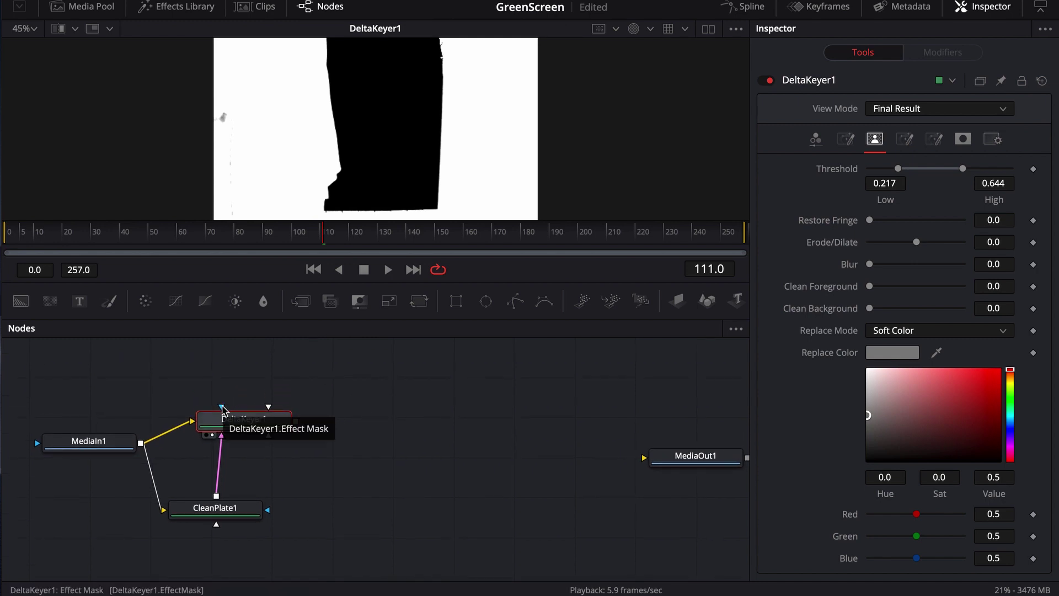
click(356, 391)
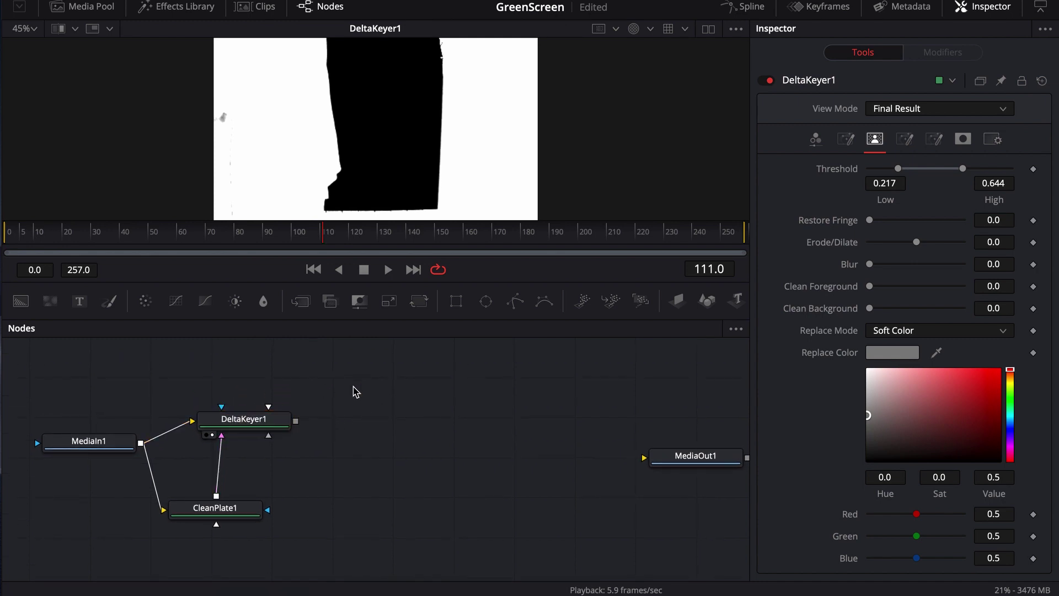
click(456, 302)
drag(375, 129, 211, 158)
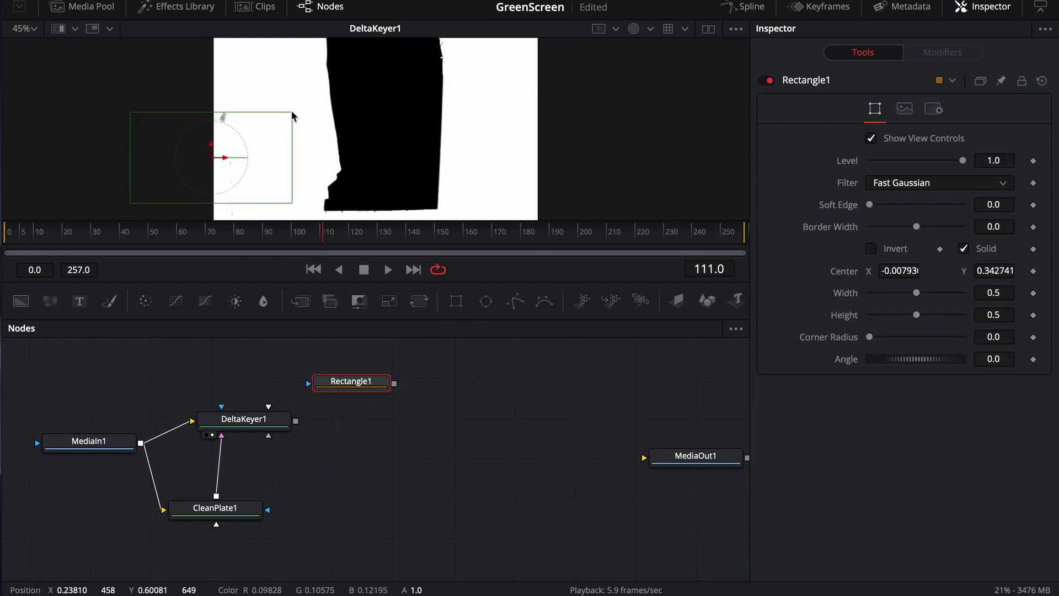
drag(292, 116, 281, 16)
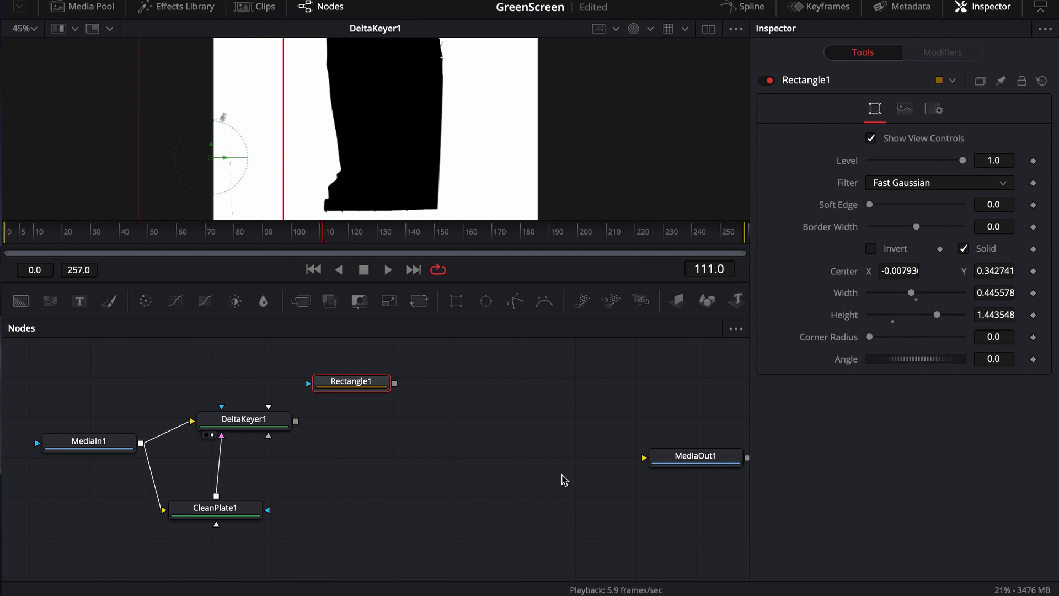
drag(360, 386, 280, 419)
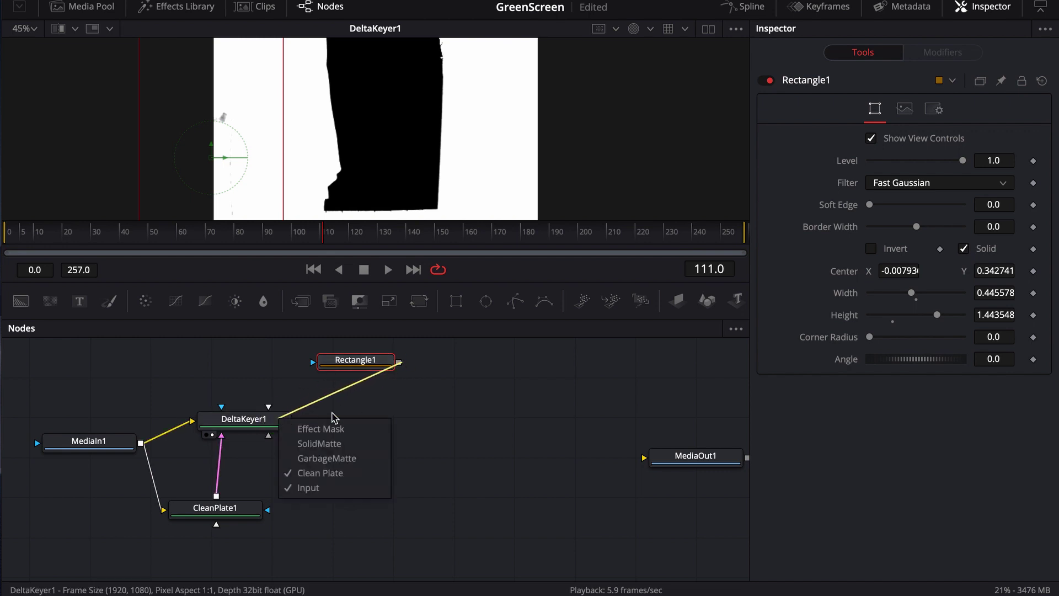
click(320, 443)
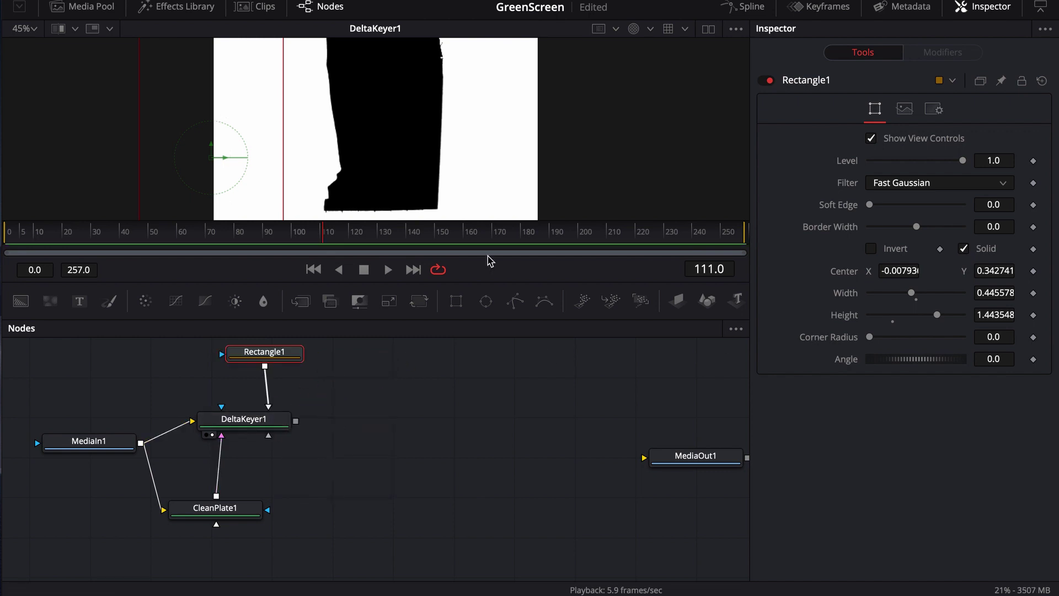
- Insert a second Rectangle mask after Rectangle1, centered at about 1.04, 0.42 over the image's right edge, with a height of about 1.41
scroll(541, 82, down, 2)
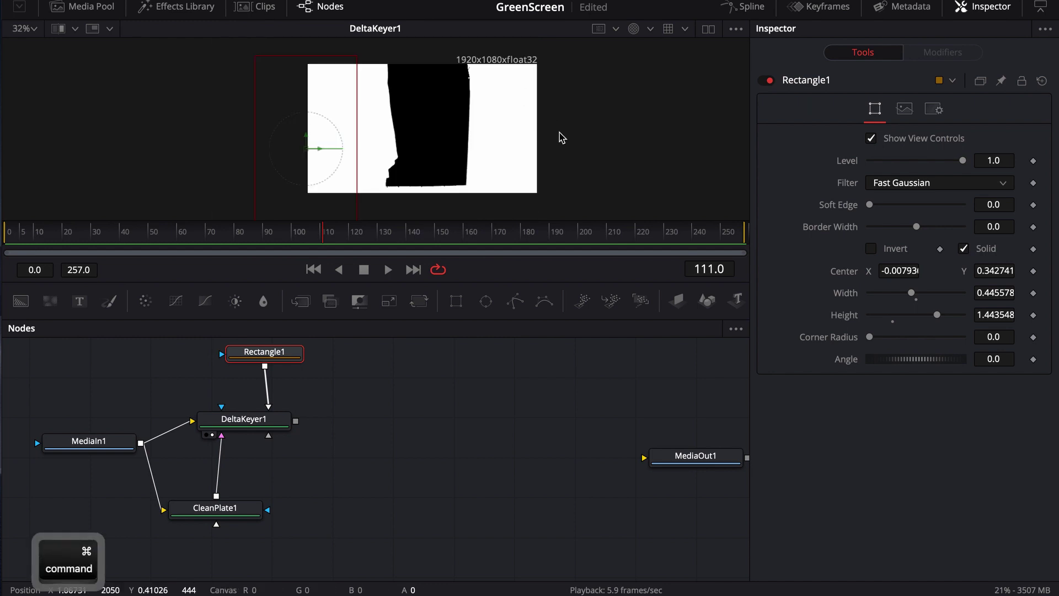
click(456, 301)
drag(543, 137, 554, 152)
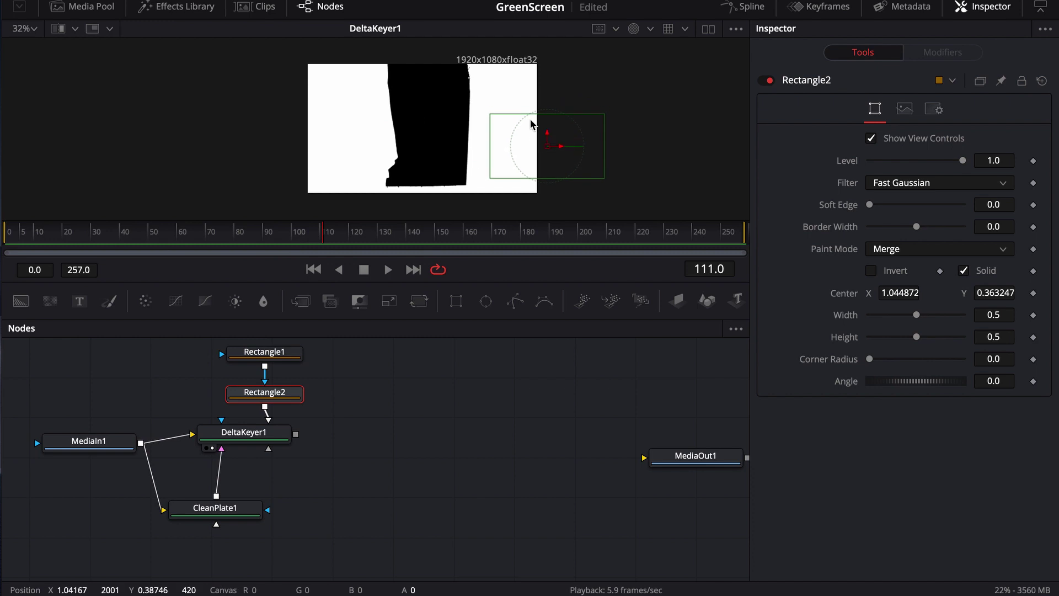
drag(521, 114, 518, 57)
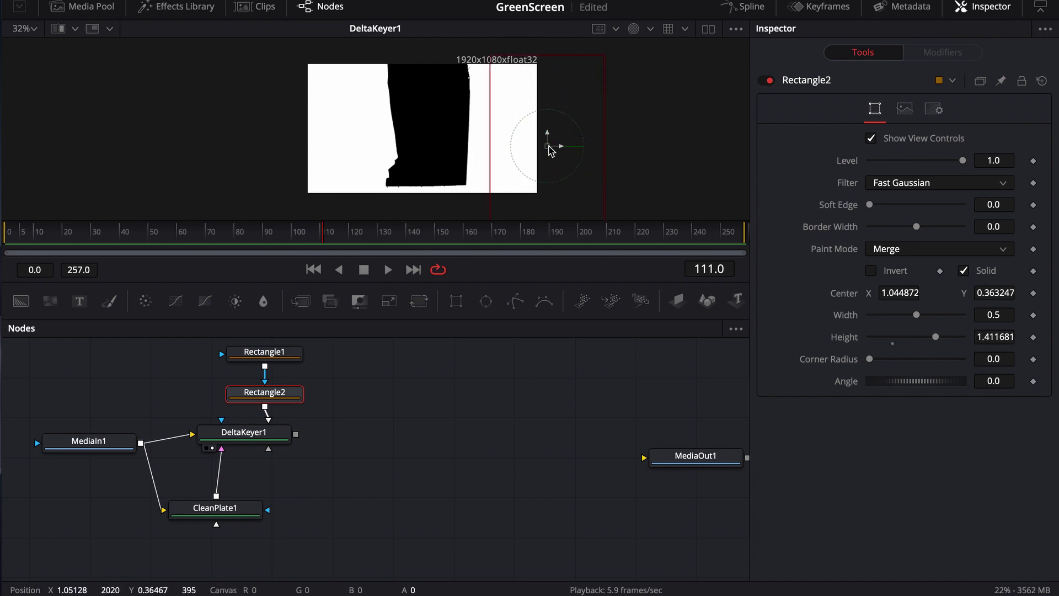
drag(551, 149, 546, 139)
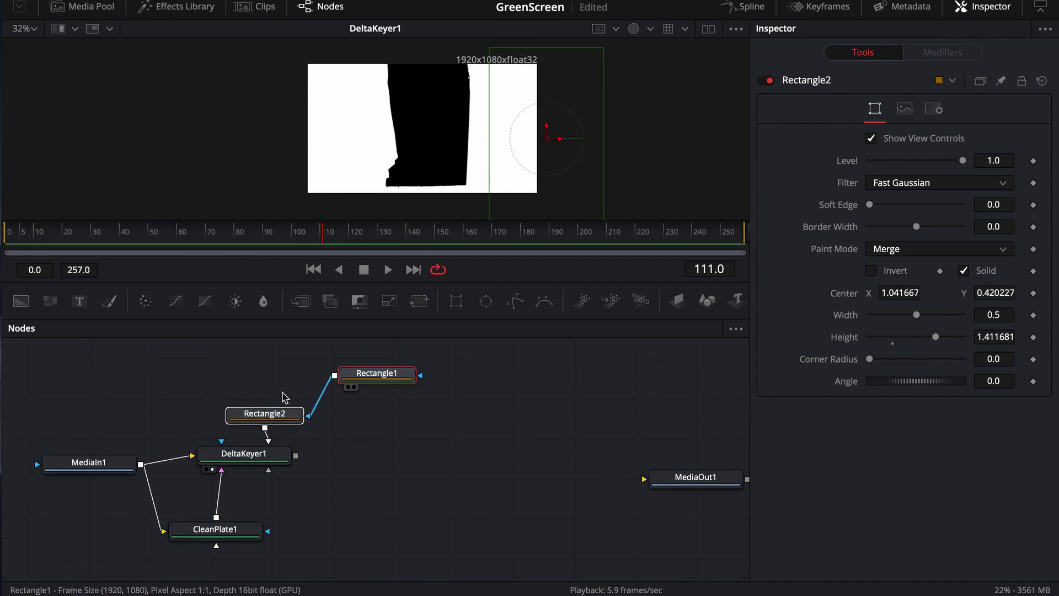
- Stack Rectangle1 and Rectangle2 neatly above DeltaKeyer1 and group them as solidgrp
drag(274, 419, 273, 380)
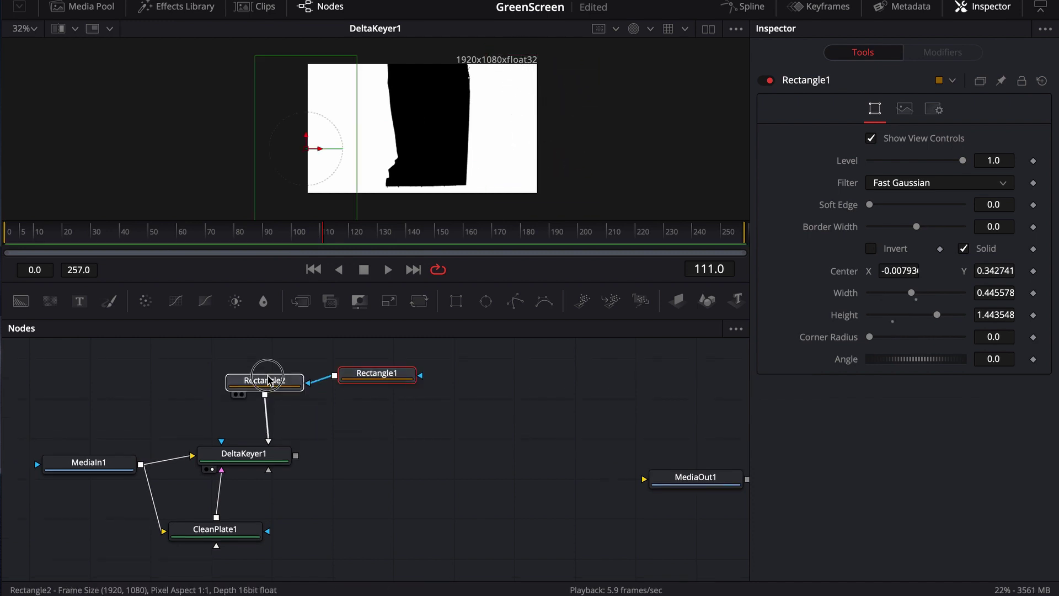
click(273, 379)
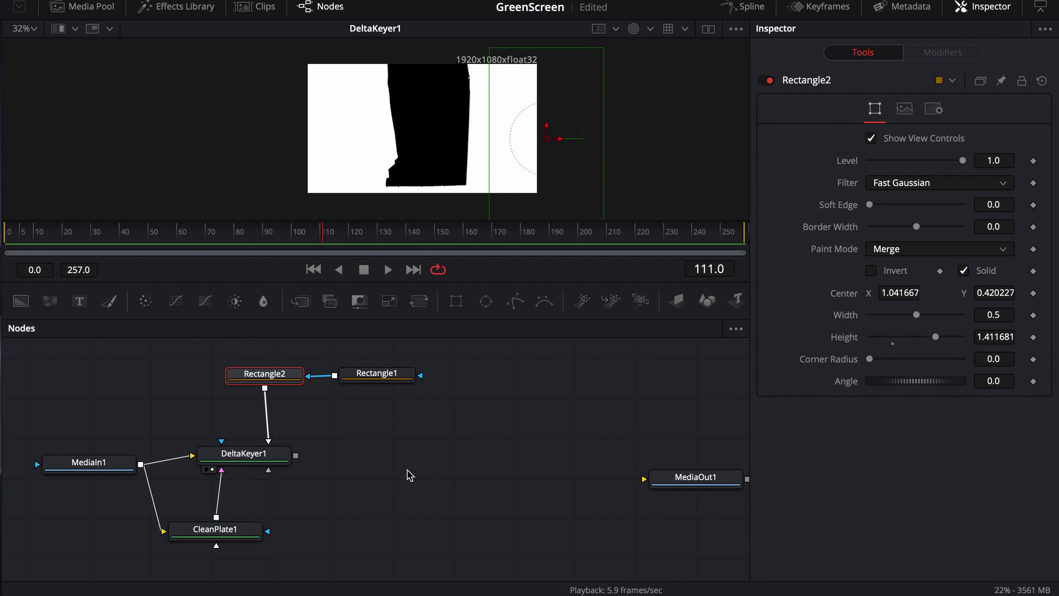
drag(410, 476, 483, 475)
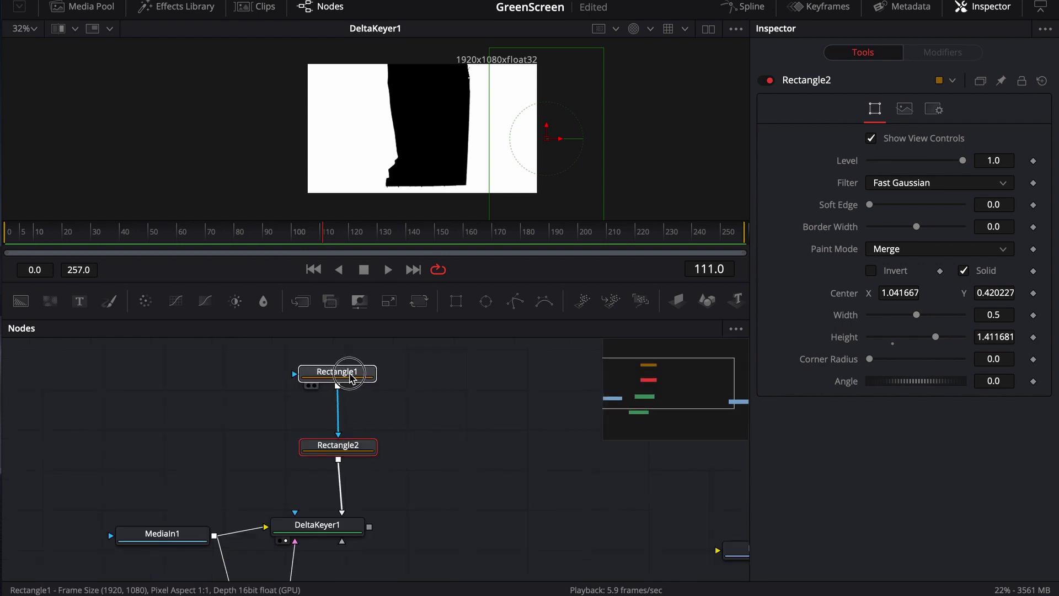
drag(337, 372, 356, 417)
click(528, 433)
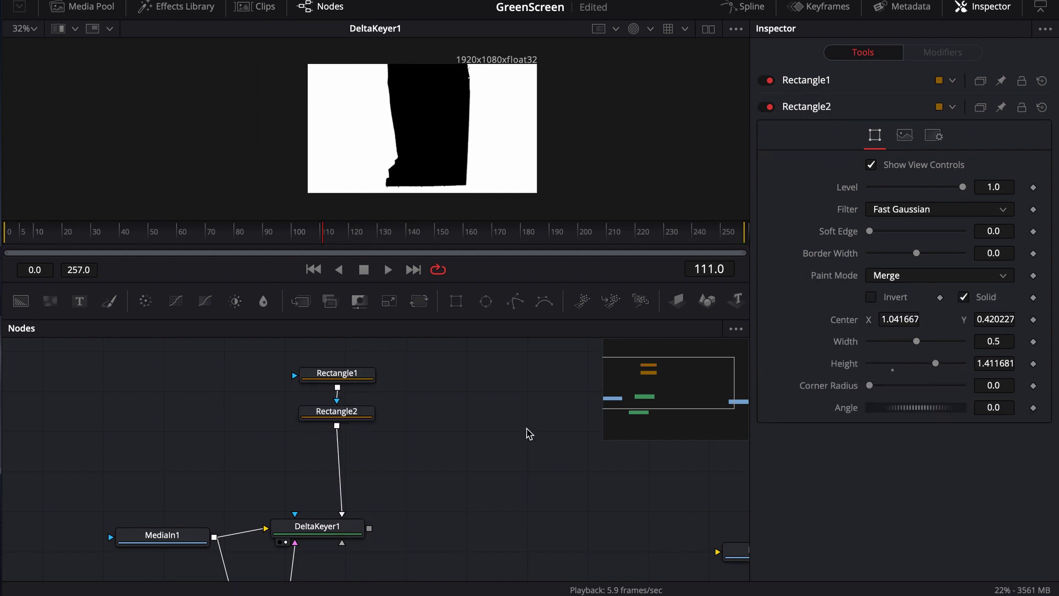
drag(420, 455, 238, 322)
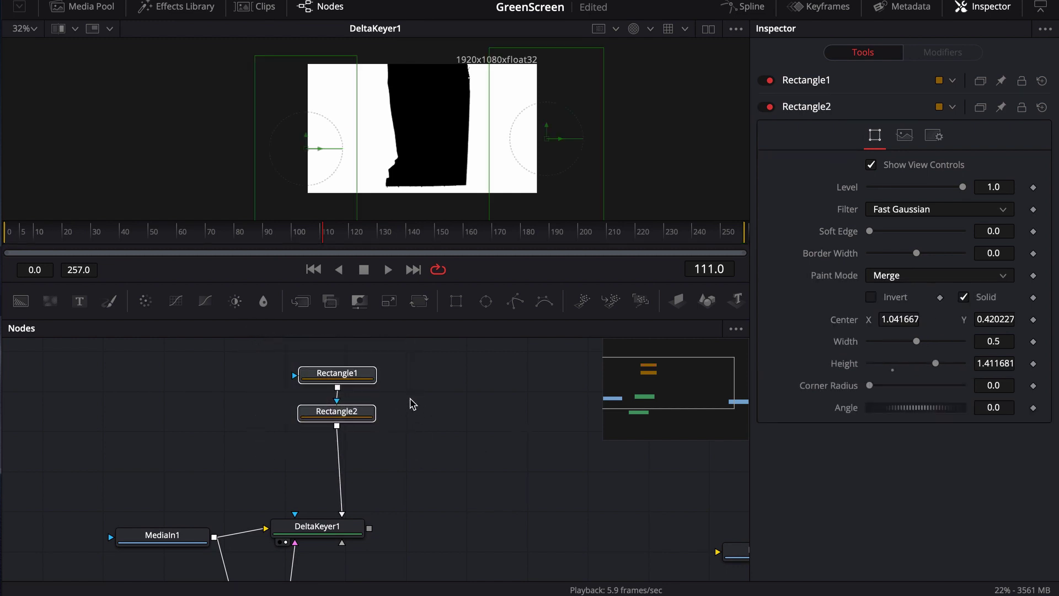
key(super+g)
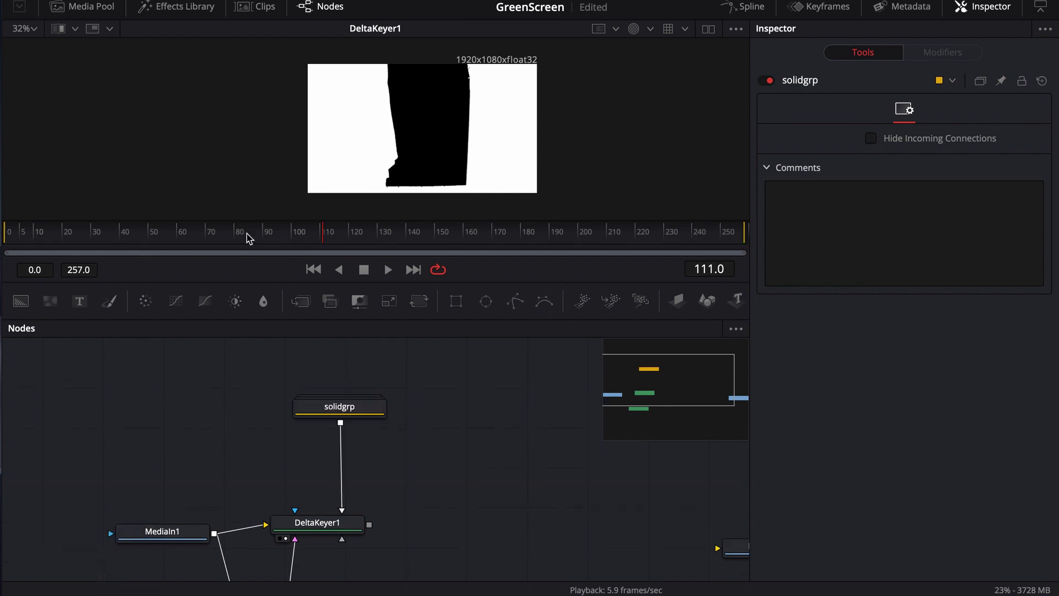
- Scrub through the clip to check DeltaKeyer1's alpha matte with the solid matte applied
click(232, 237)
drag(149, 237, 507, 239)
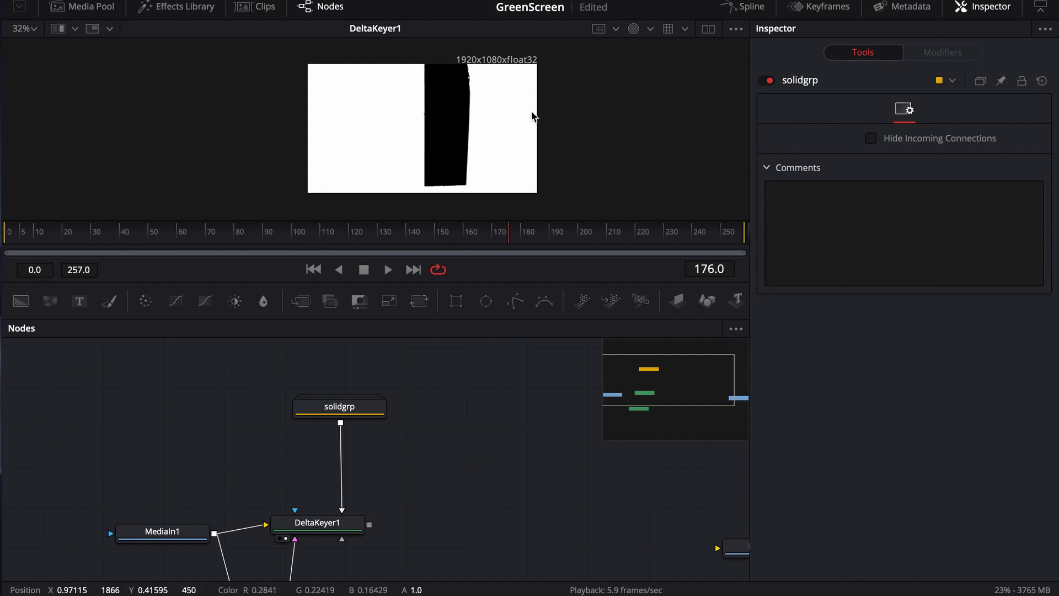
drag(534, 237, 590, 237)
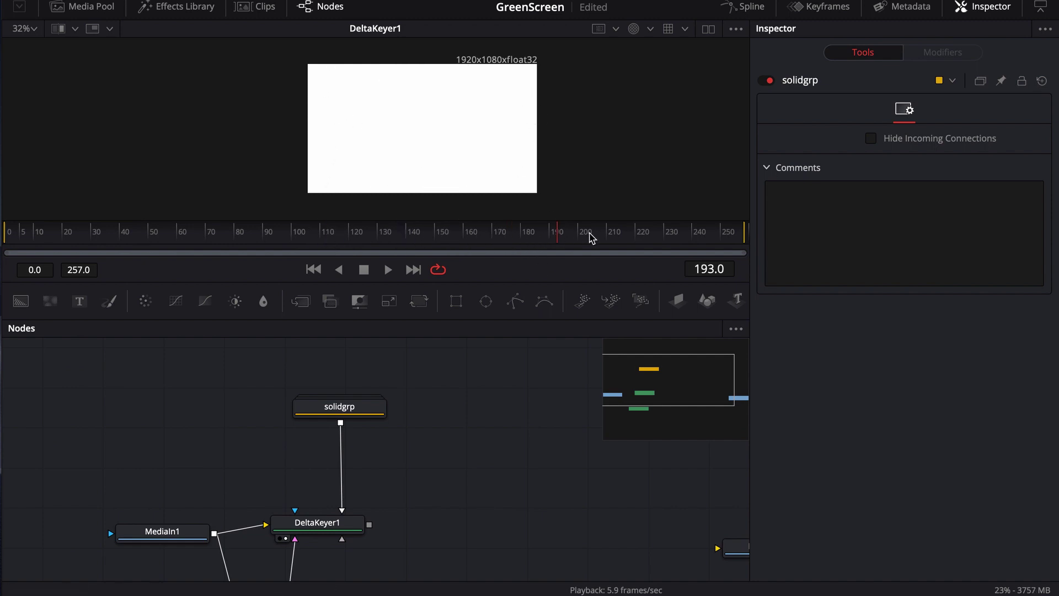
- Switch the viewer back to DeltaKeyer1's colour image and go to frame 140 to inspect the residue along the door frame's upper edge
click(633, 28)
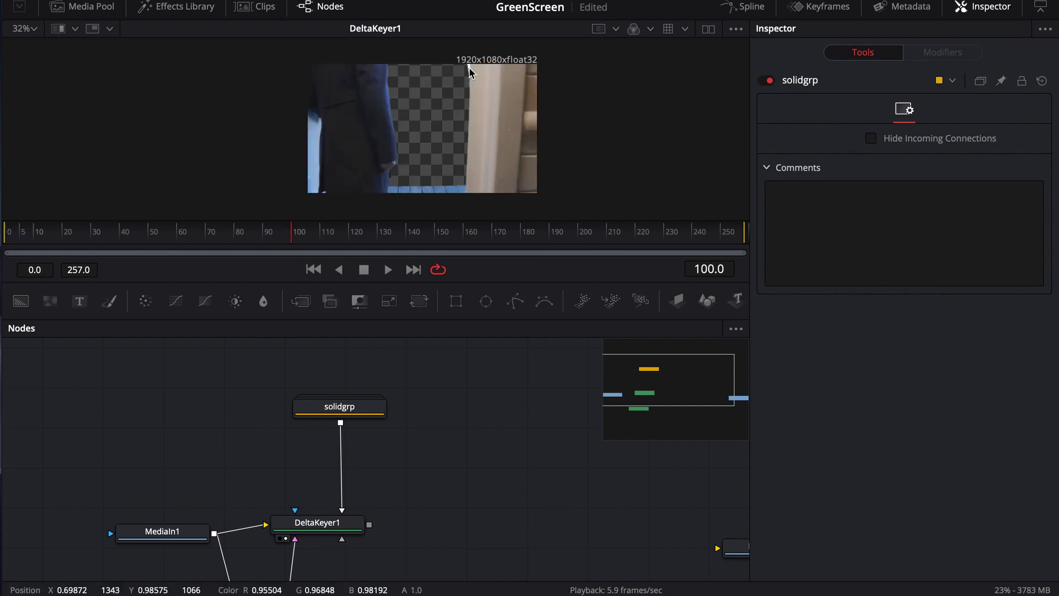
scroll(467, 68, up, 5)
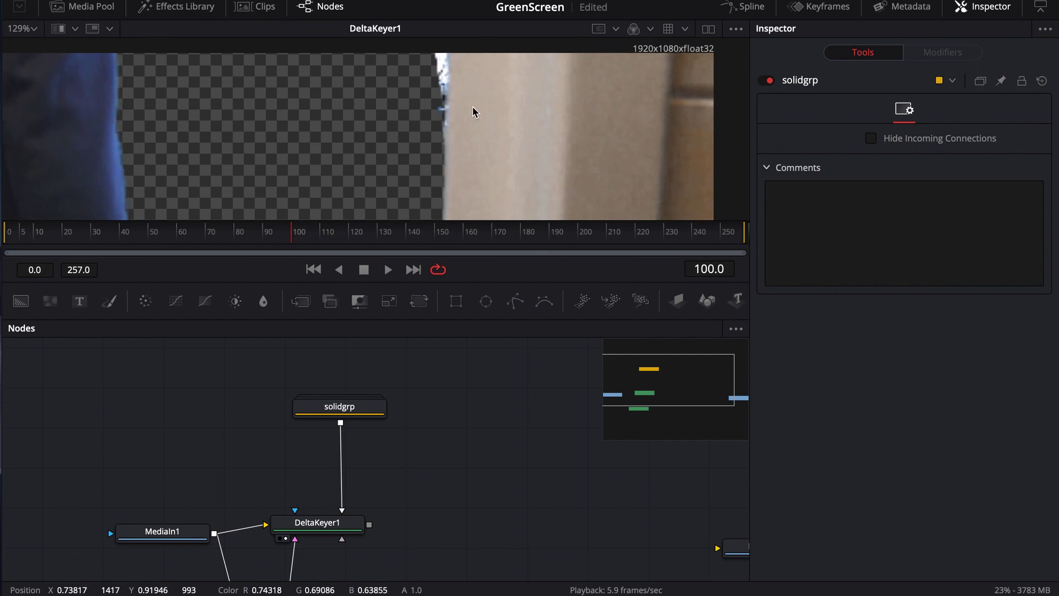
drag(365, 236, 409, 239)
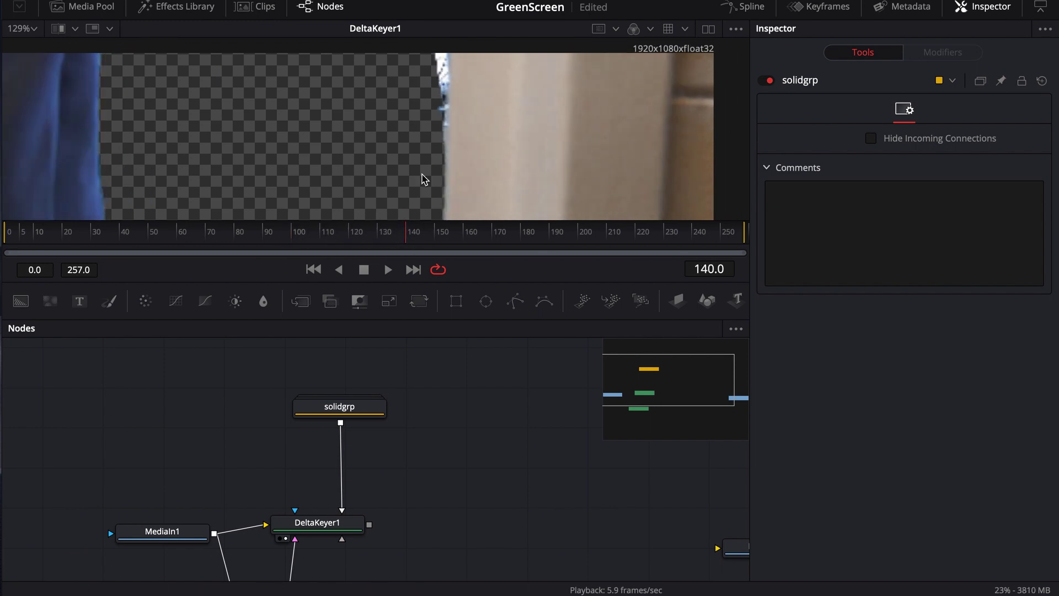
scroll(428, 170, right, 2)
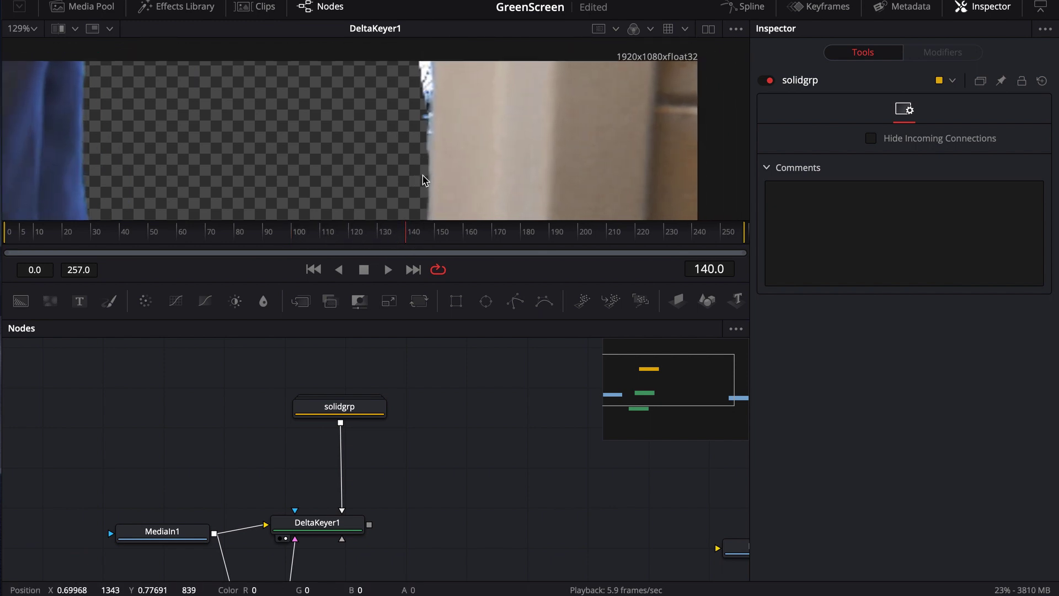
- Add a Polygon mask node and draw a narrow closed four-point shape around the unkeyed residue at the top of the door frame
click(517, 304)
drag(451, 389, 466, 392)
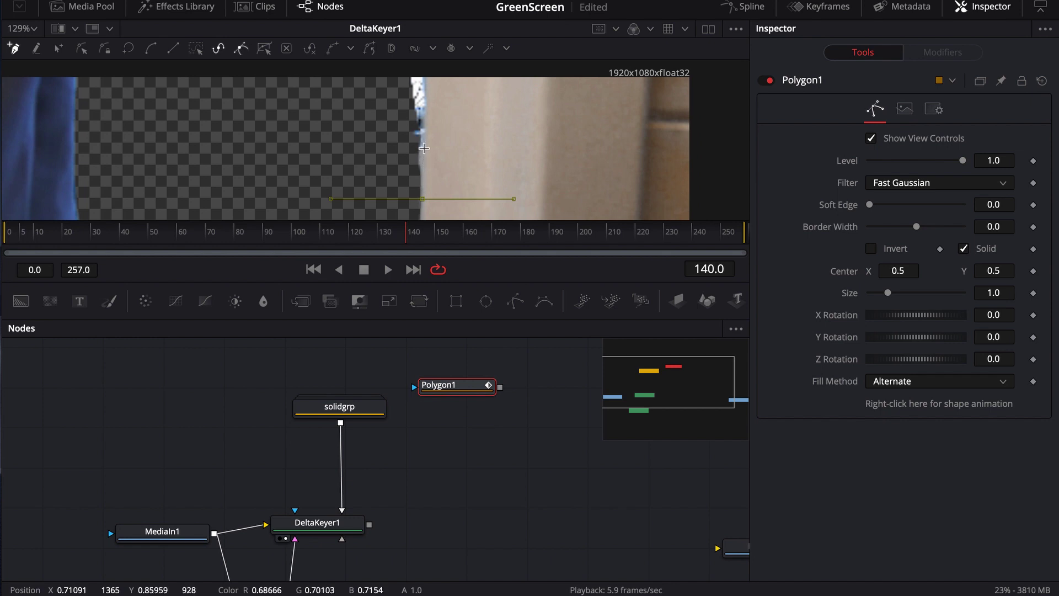
click(425, 70)
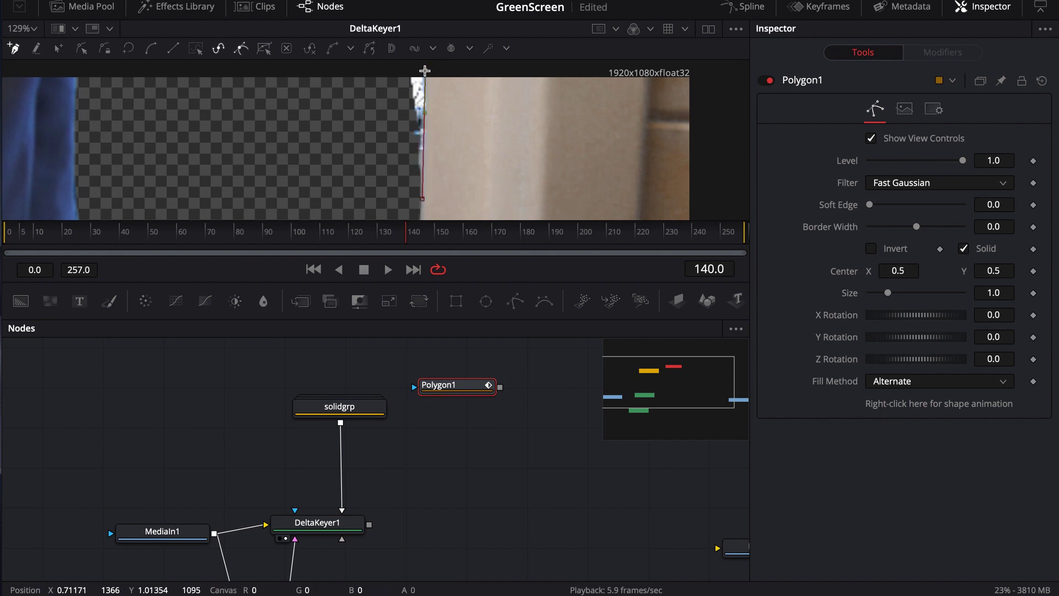
click(407, 194)
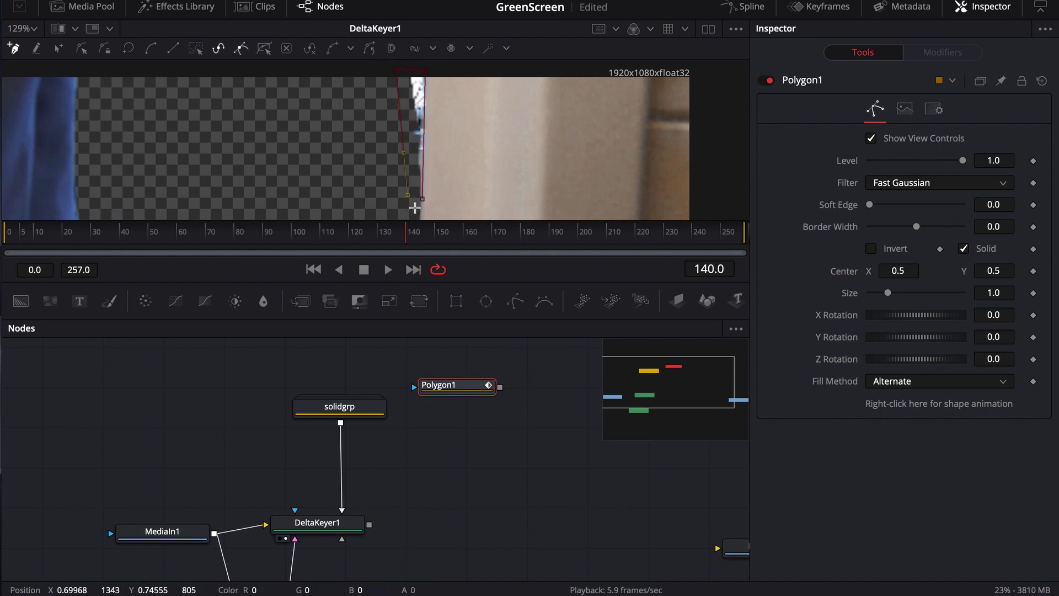
key(shift+c)
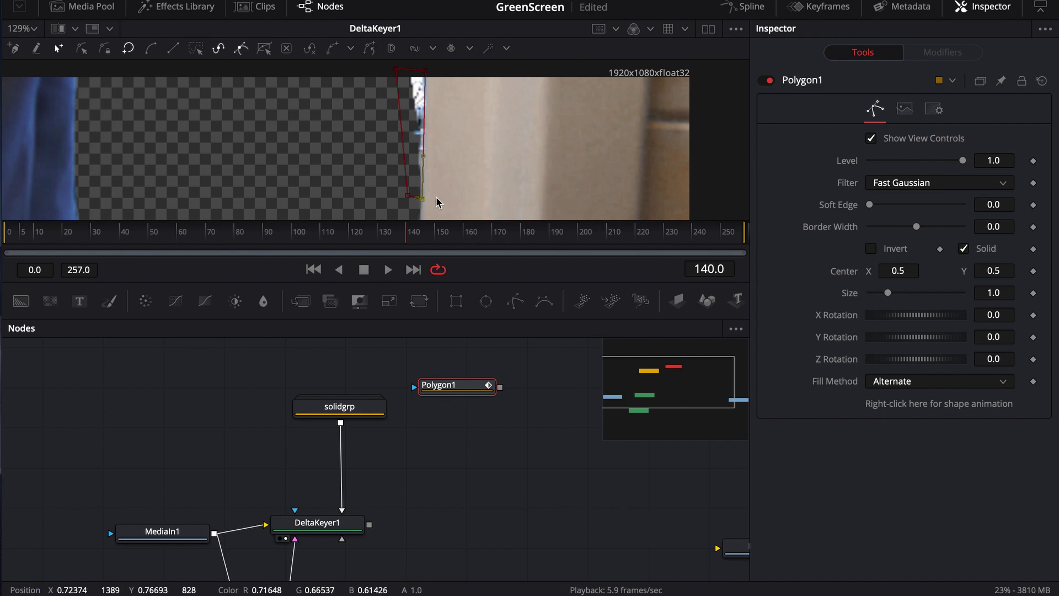
click(105, 51)
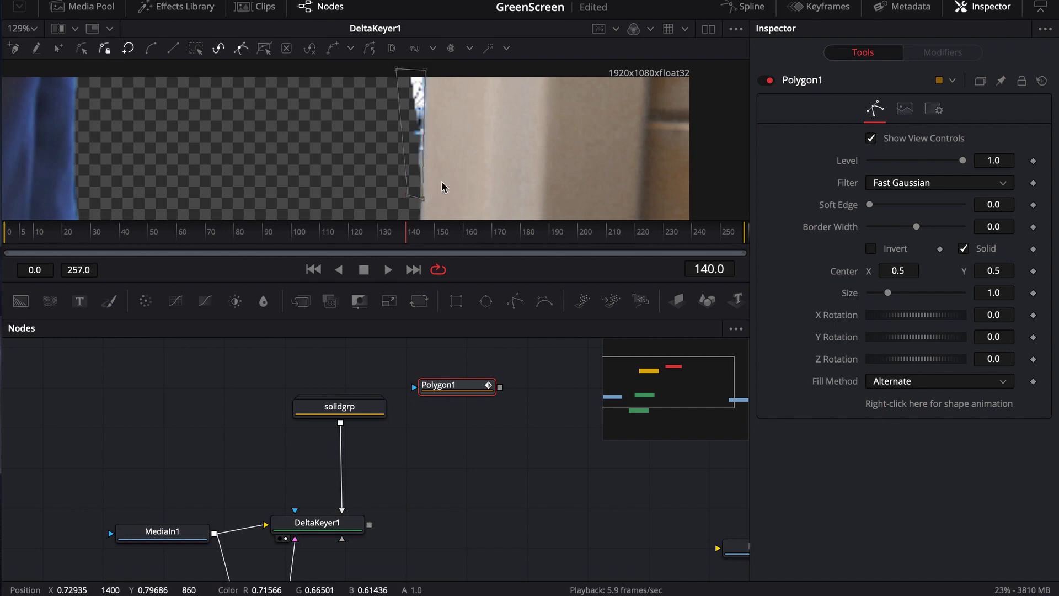
key(shift+m)
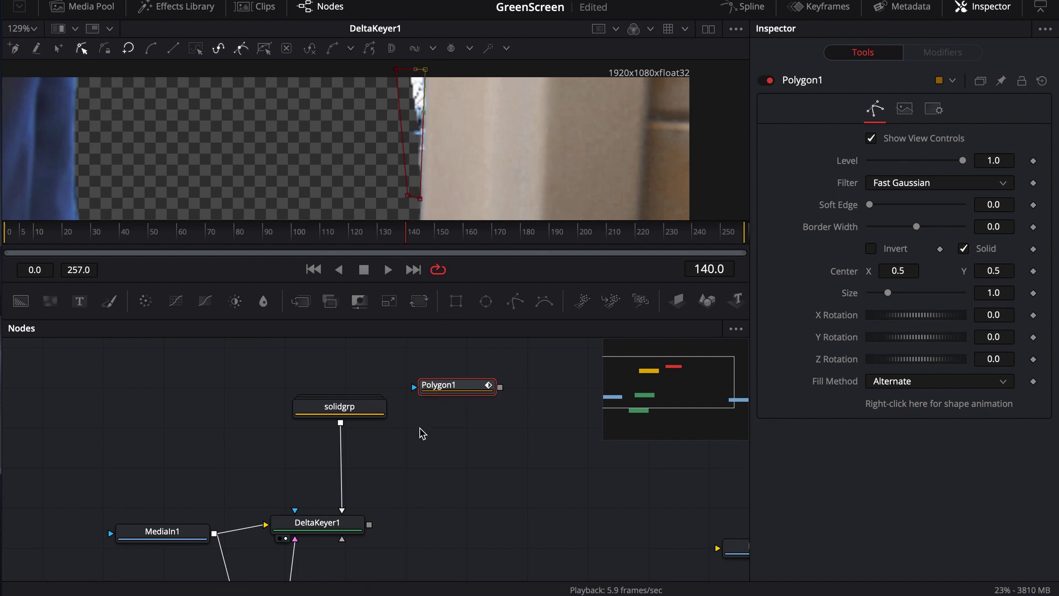
- Place Polygon1 beside solidgrp and connect its mask to DeltaKeyer1's GarbageMatte input
drag(438, 391, 193, 435)
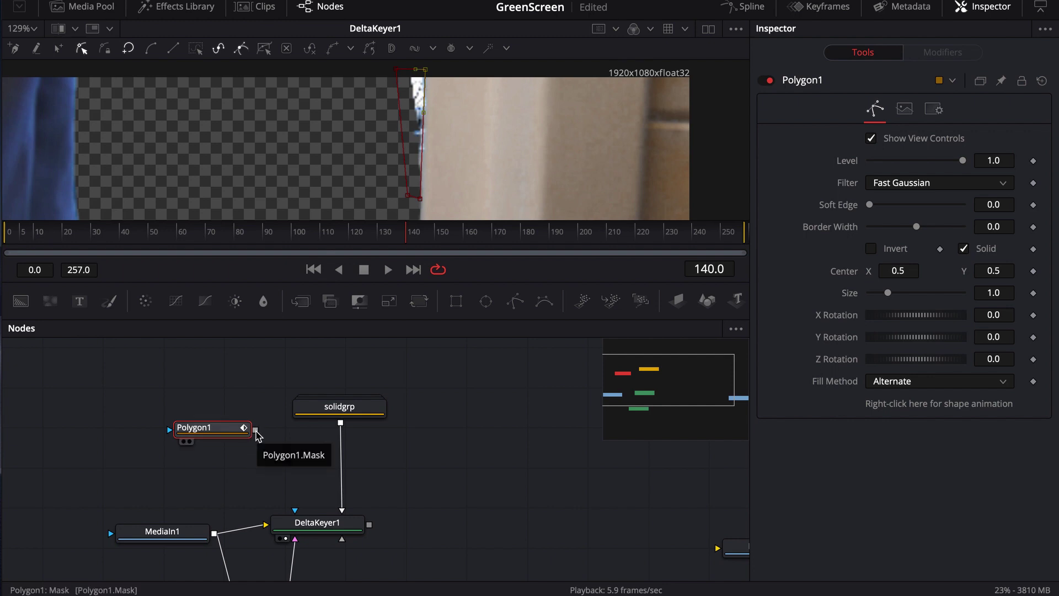
drag(255, 430, 308, 524)
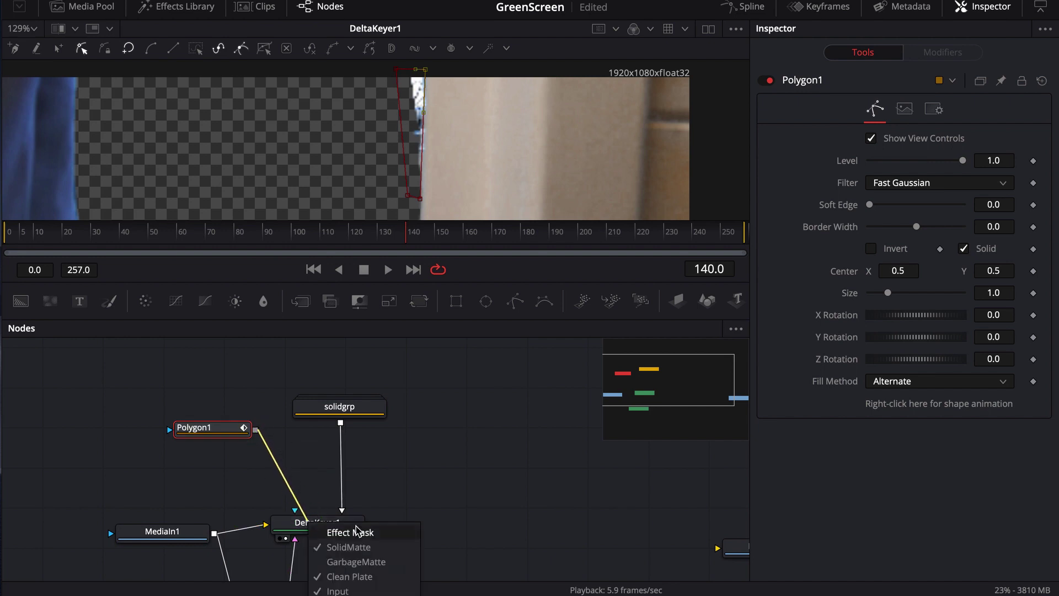
click(345, 562)
click(434, 396)
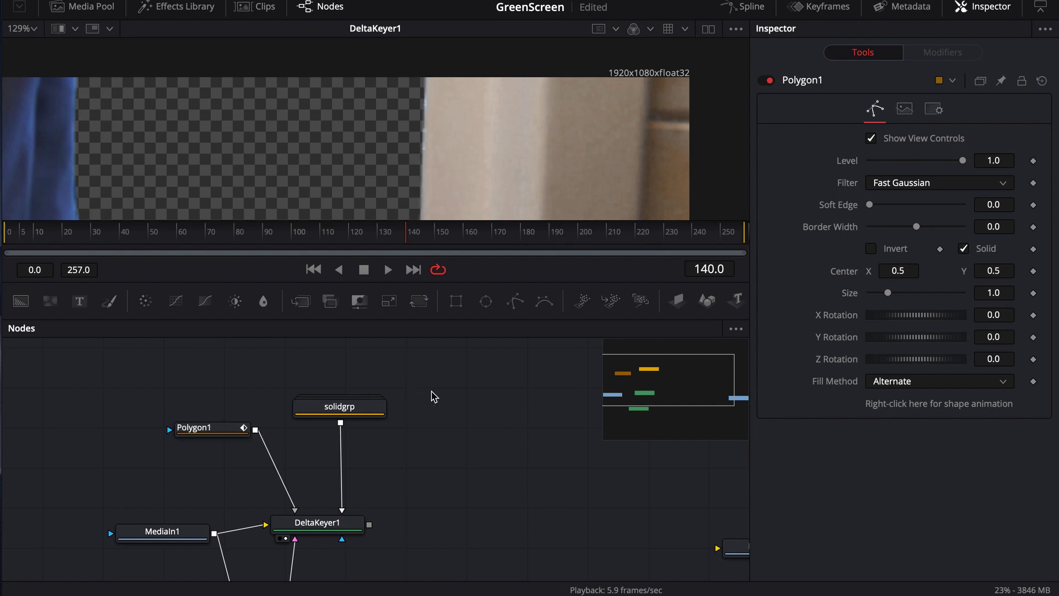
- Align the lower-right and upper-right points of Polygon1 with the door frame's edge at frame 140
click(411, 192)
click(419, 197)
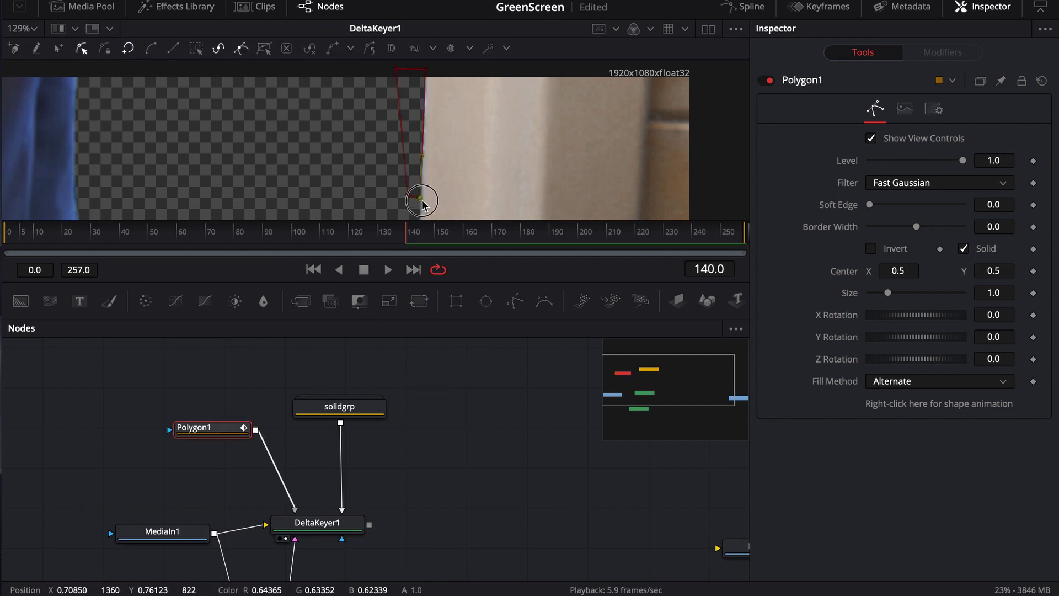
click(425, 70)
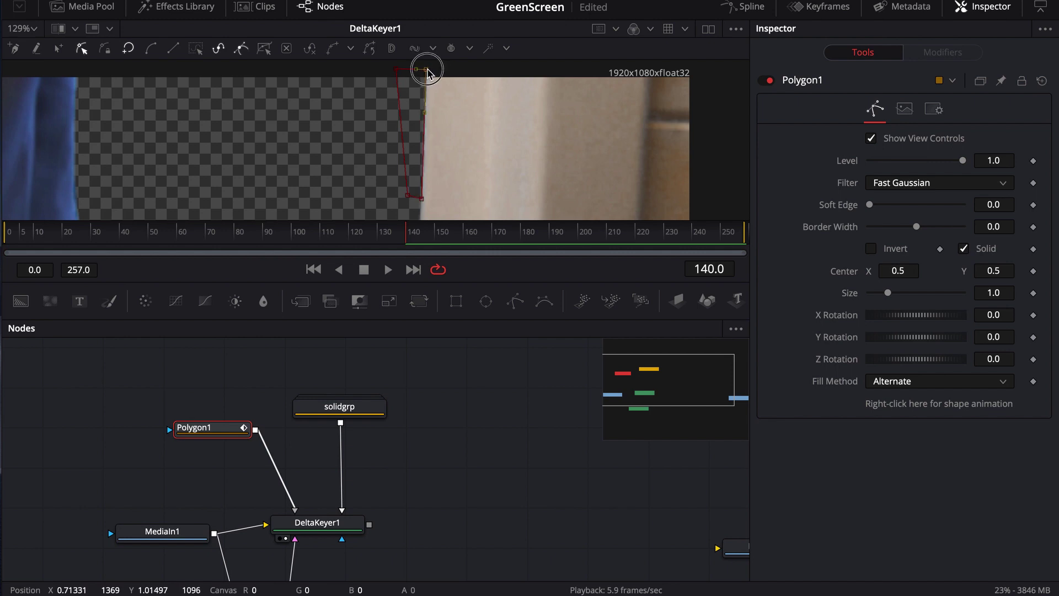
click(447, 381)
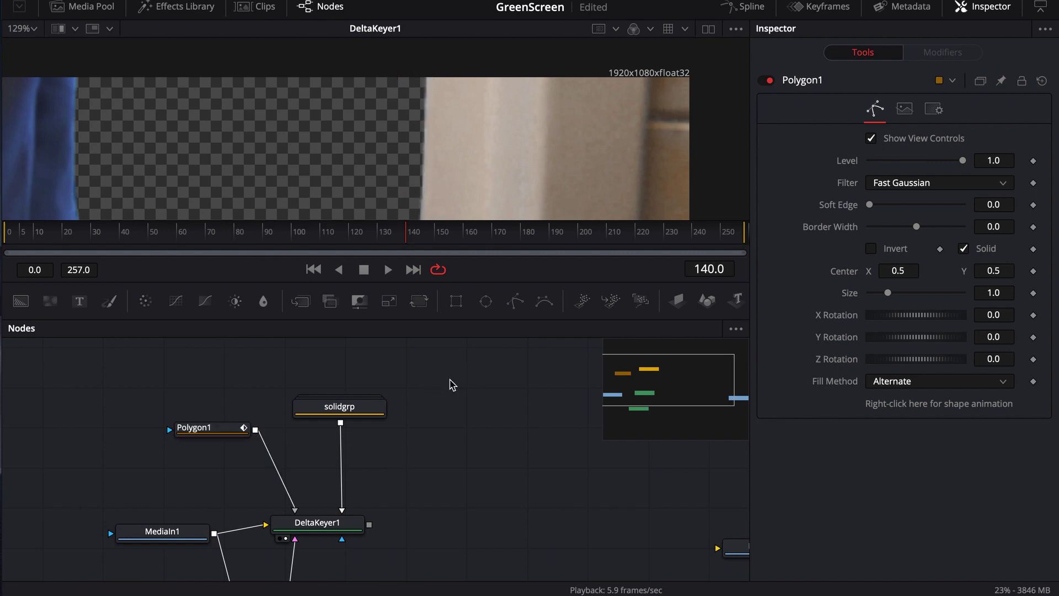
- Step backward frame by frame from frame 140 to check how the garbage matte fits the door frame's edge
click(870, 205)
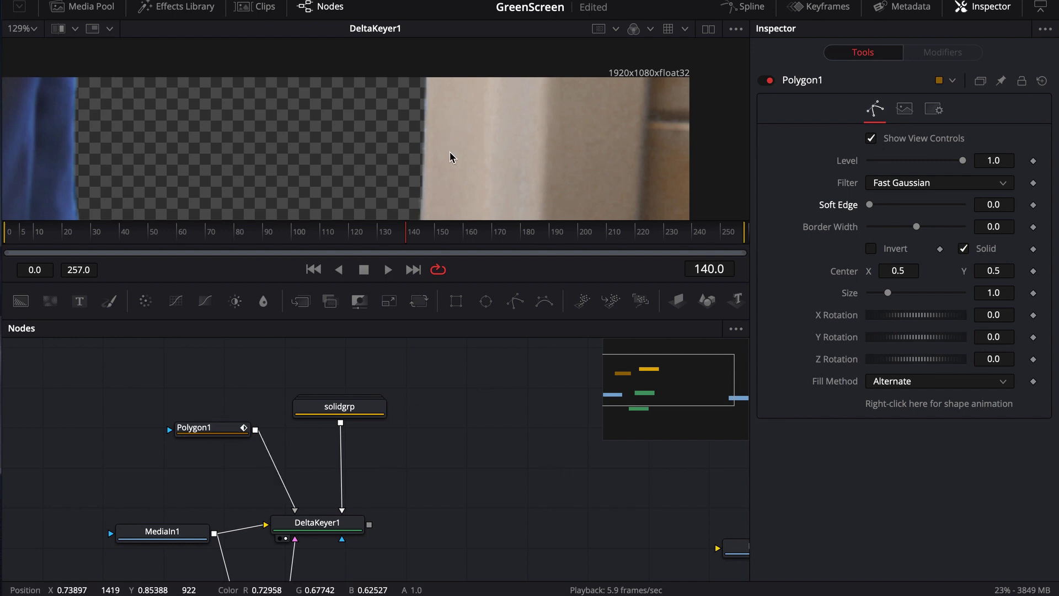
scroll(452, 160, down, 3)
scroll(485, 155, up, 1)
scroll(500, 130, down, 2)
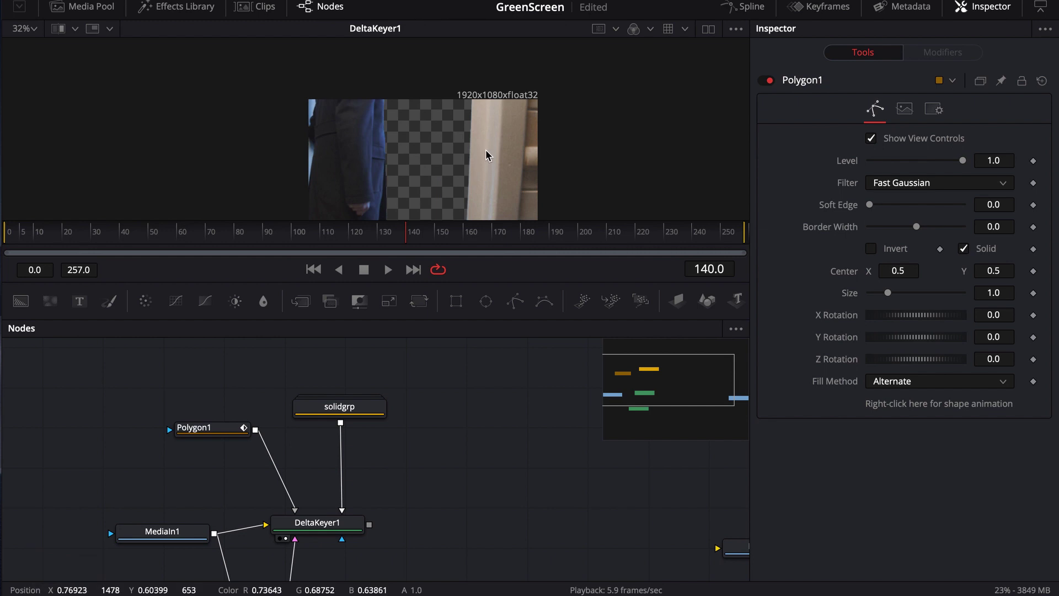
scroll(485, 160, up, 3)
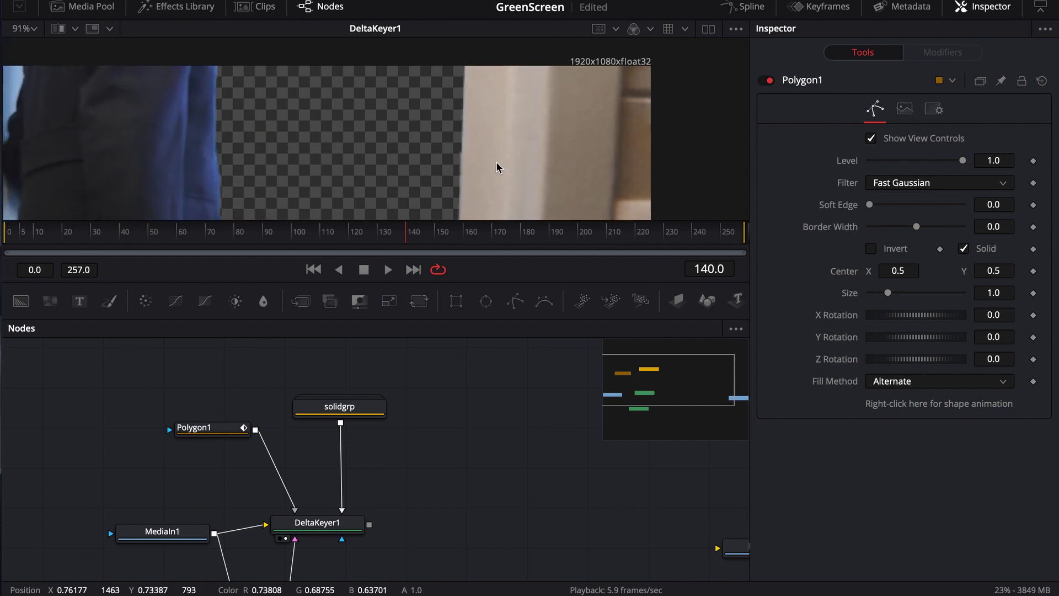
key(Left)
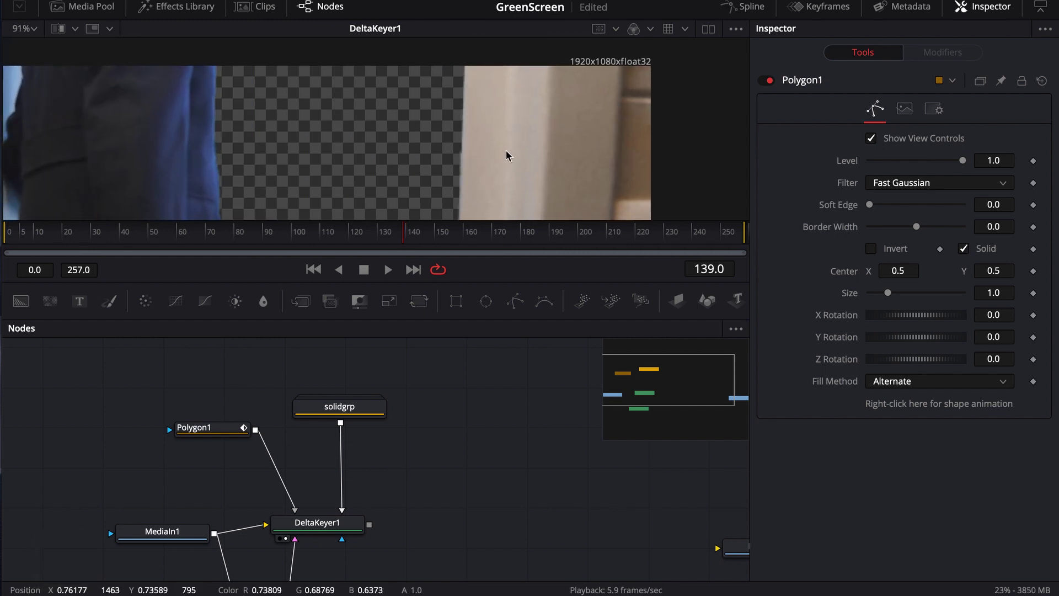
key(Left)
key(Left)
key(Left)
key(Left)
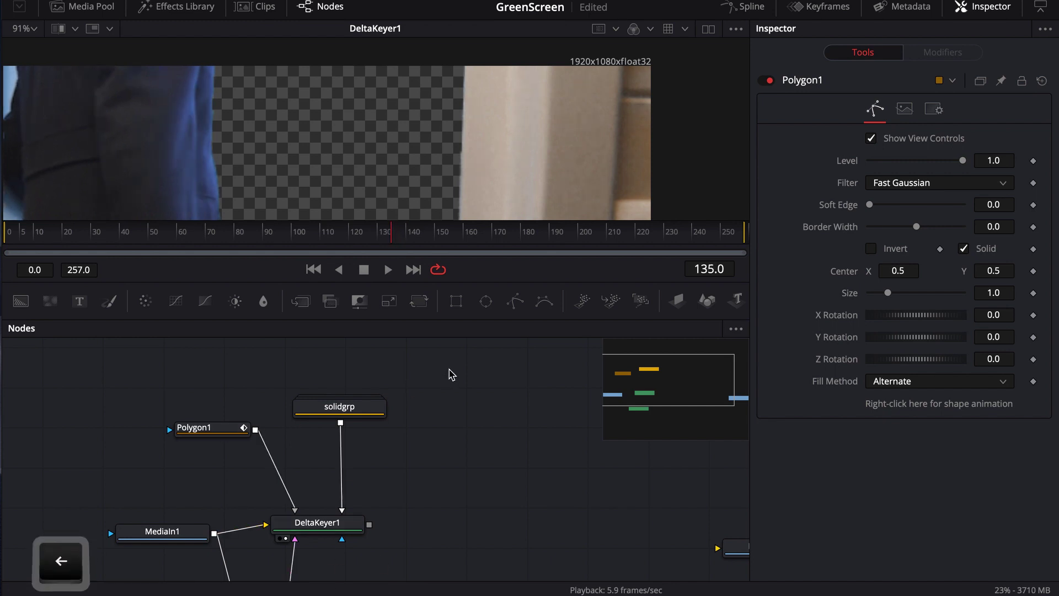
key(Left)
key(Left)
key(Left)
key(Left)
key(Left)
key(Left)
key(Left)
key(Left)
key(Left)
key(Left)
key(Left)
key(Left)
key(Left)
key(Left)
key(Left)
key(Left)
key(Left)
key(Left)
key(Left)
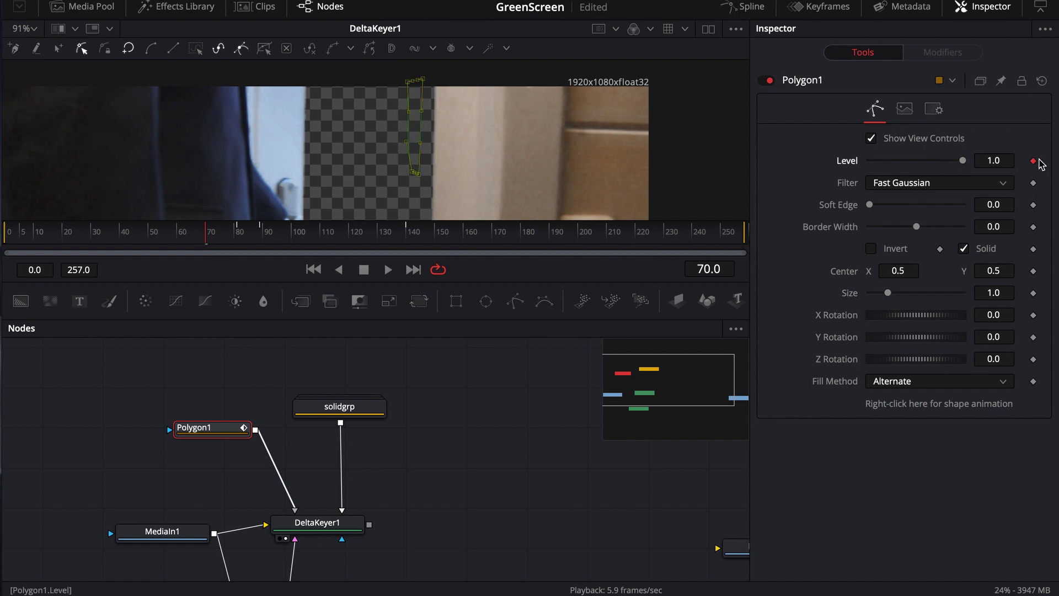
- Go to frame 63 and keyframe Polygon1's Level at 0.0
drag(229, 234, 257, 233)
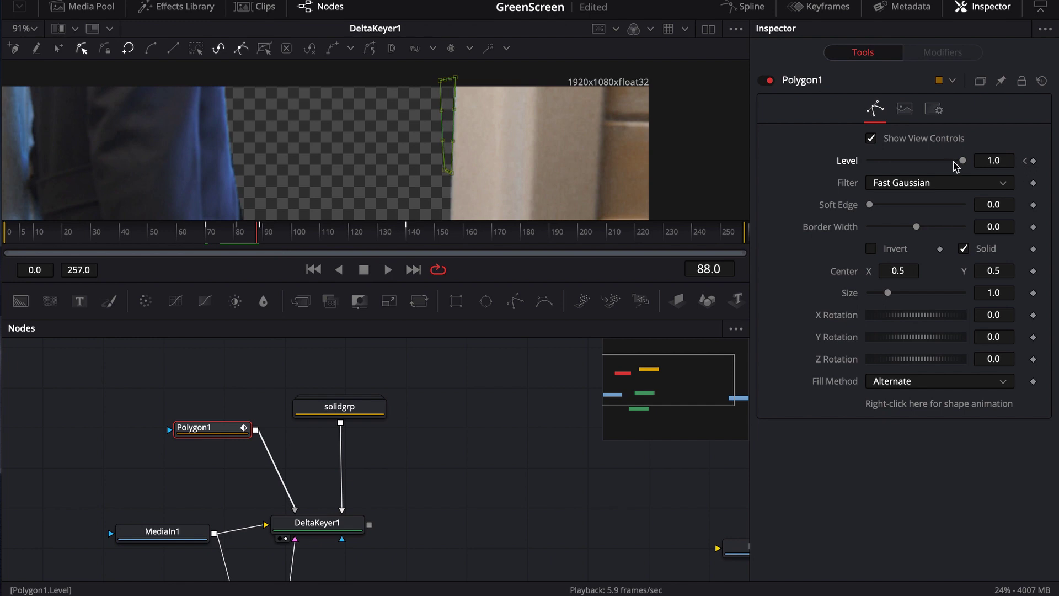
click(185, 232)
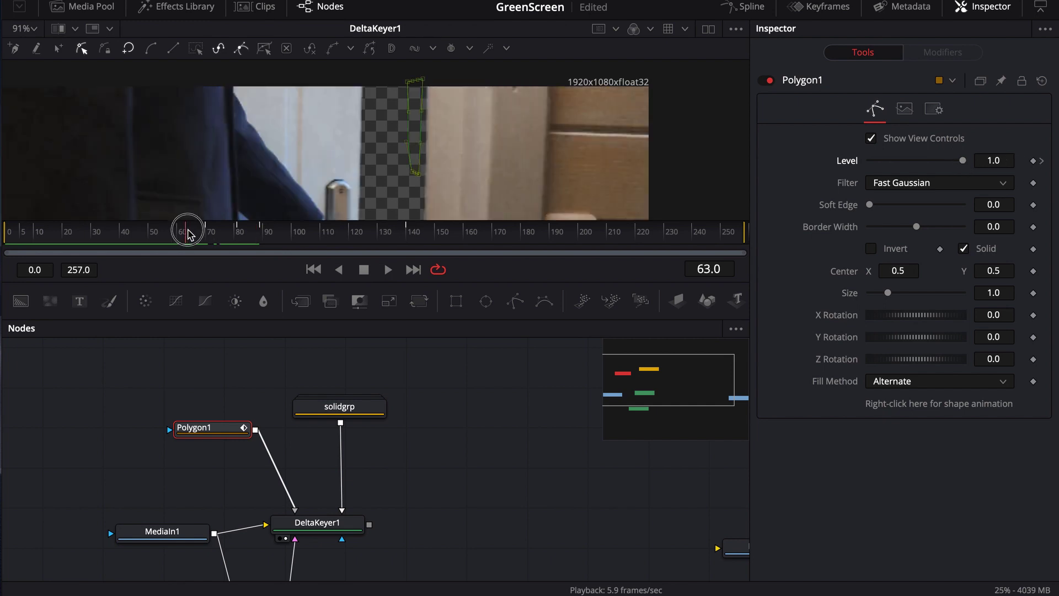
drag(962, 160, 811, 165)
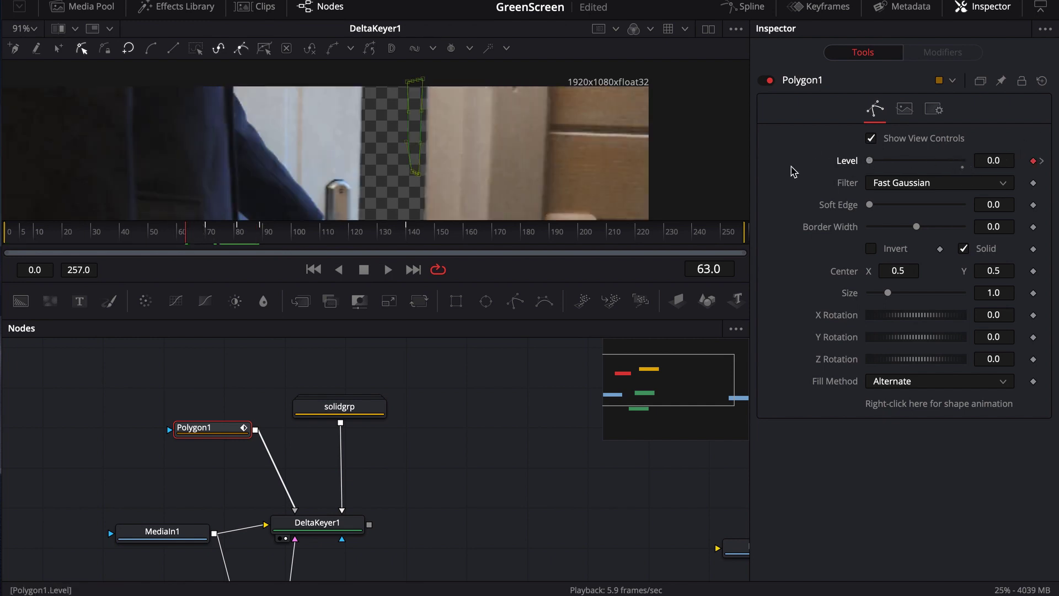
- At frame 102, reshape Polygon1 so its upper-right corner reaches the door frame's edge and covers the residue
click(178, 232)
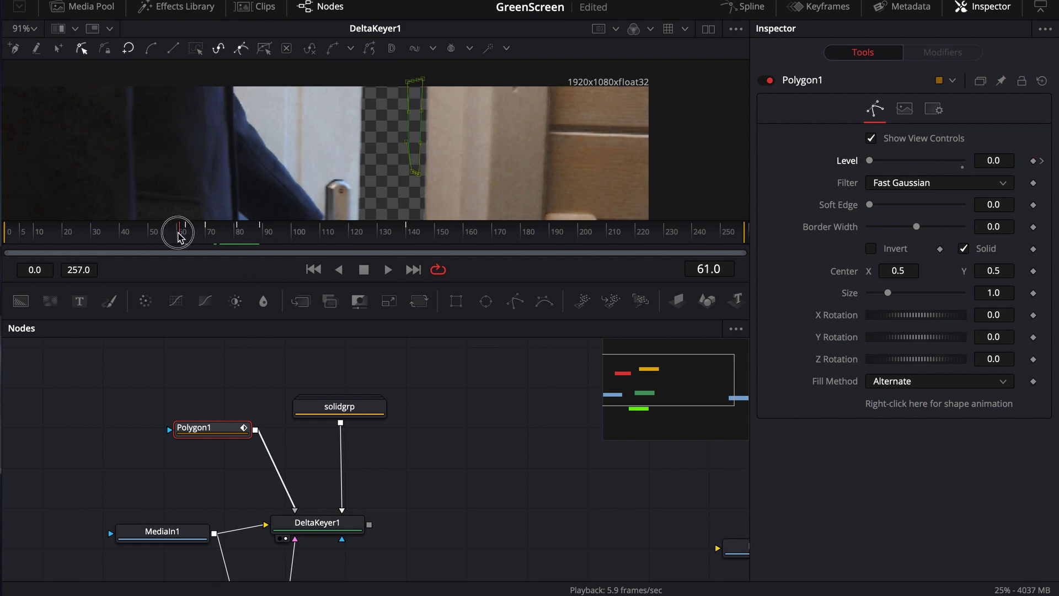
drag(178, 232, 298, 239)
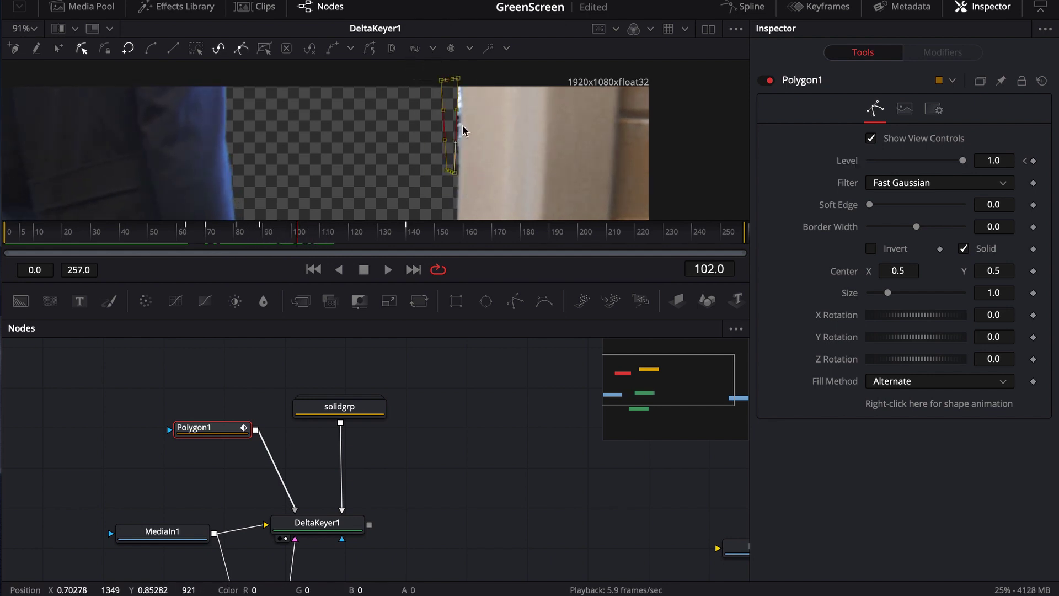
drag(461, 83, 463, 83)
- Keyframe Polygon1's Level at frame 167 and, at frame 190, collapse the polygon's left edge onto its right edge
mouse_move(477, 236)
mouse_down()
mouse_move(492, 241)
mouse_move(483, 237)
mouse_up()
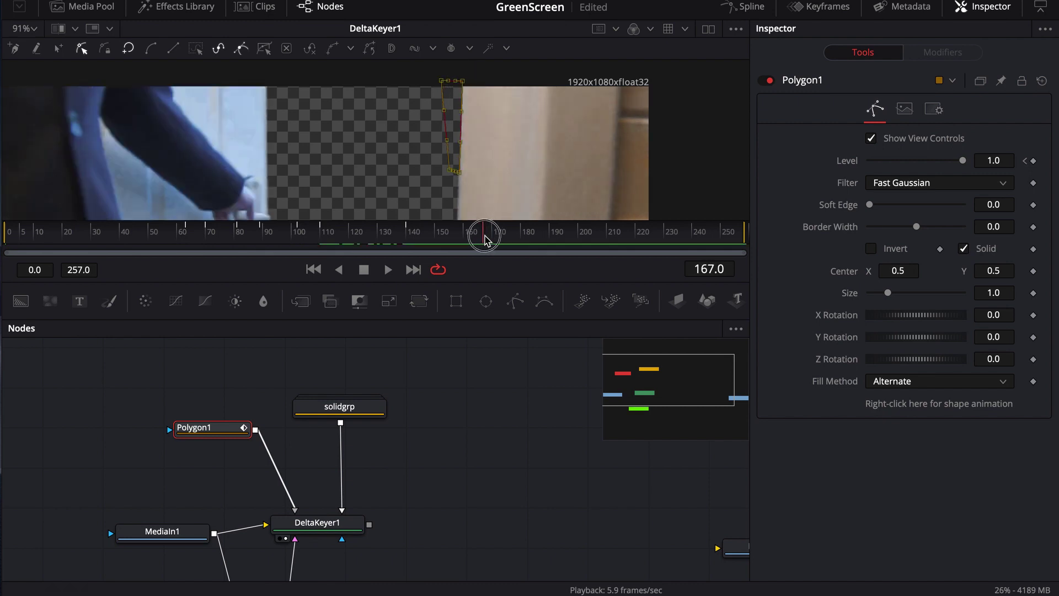
click(1033, 161)
key(space)
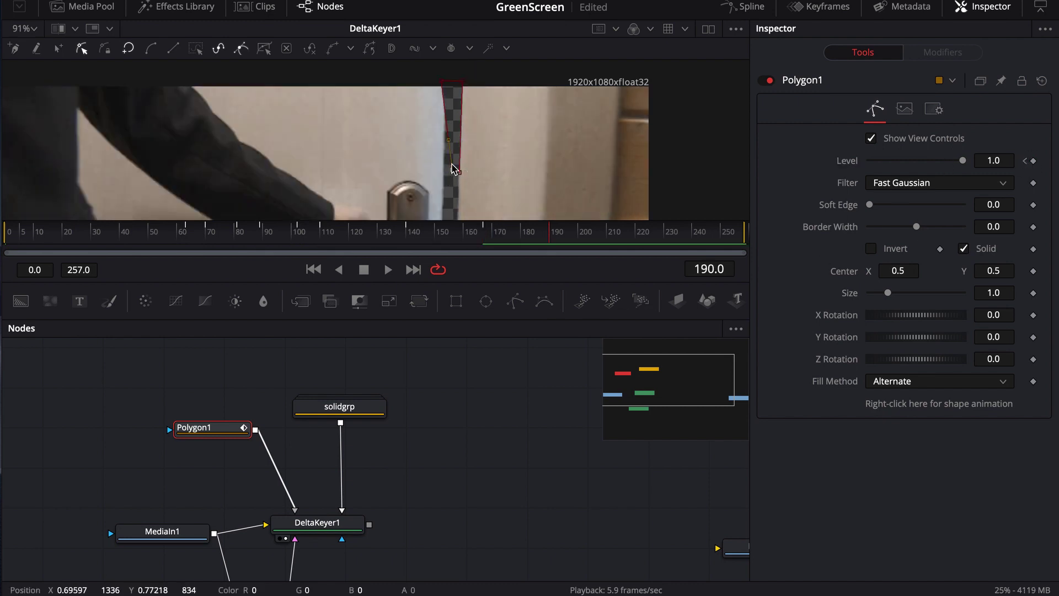
drag(442, 83, 461, 83)
- Keyframe Polygon1's Level at 1.0 on frame 194 and set it to 0.0 on frame 195
key(Right)
key(Right)
key(Right)
key(Right)
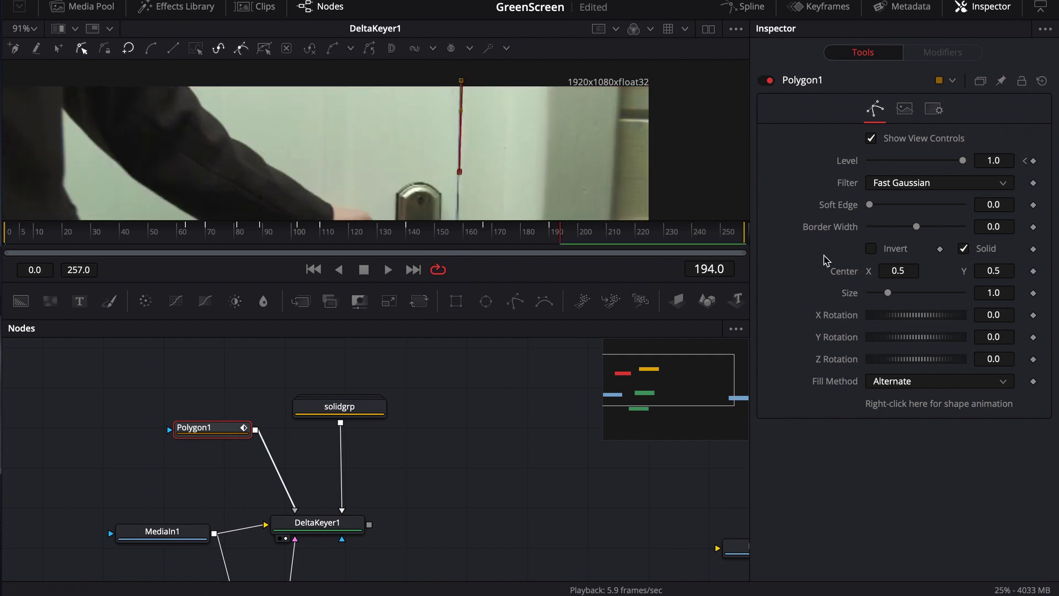
click(1034, 161)
key(Right)
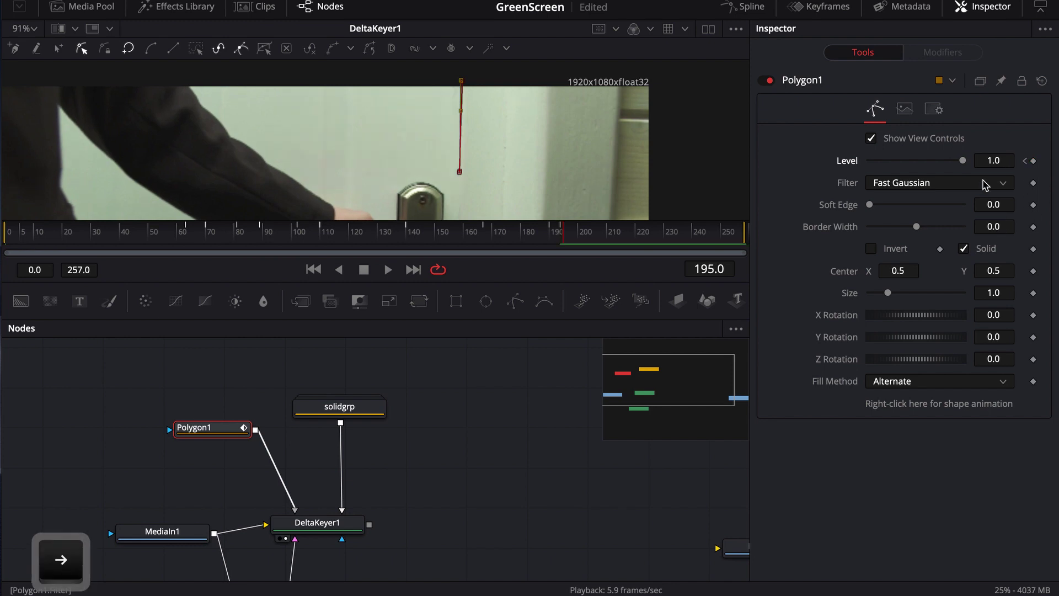
drag(962, 161, 827, 162)
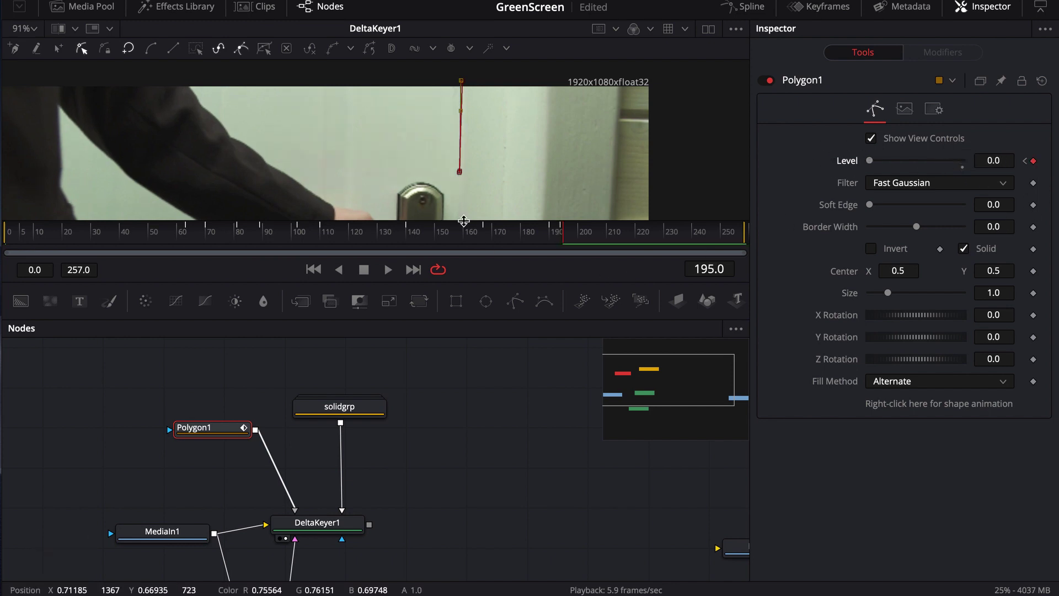
- Scrub back to frame 181 and review the keyed door frame without the polygon overlay
drag(563, 232, 524, 239)
click(444, 410)
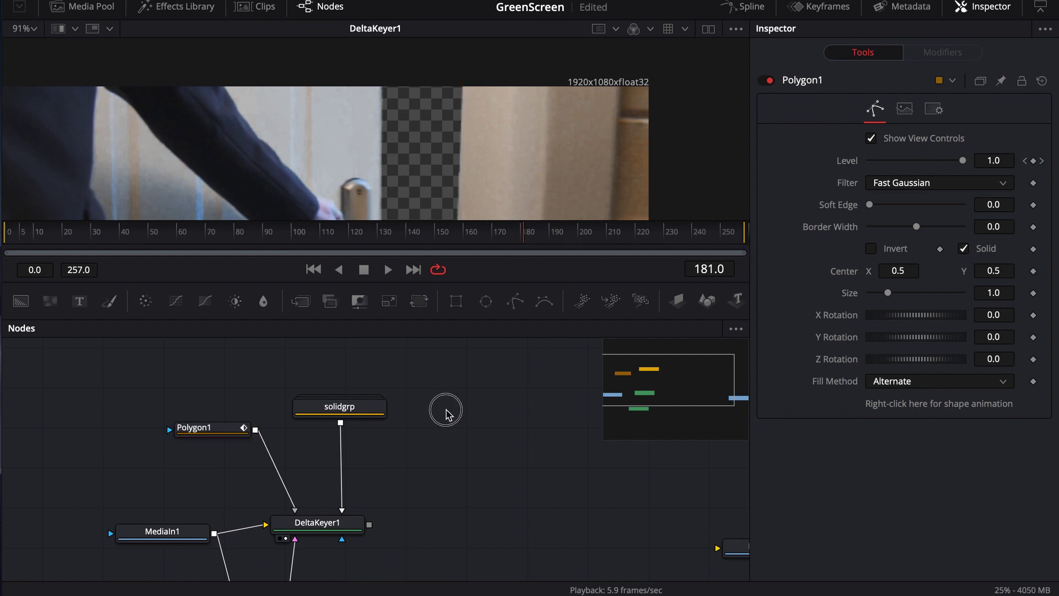
scroll(446, 422, down, 5)
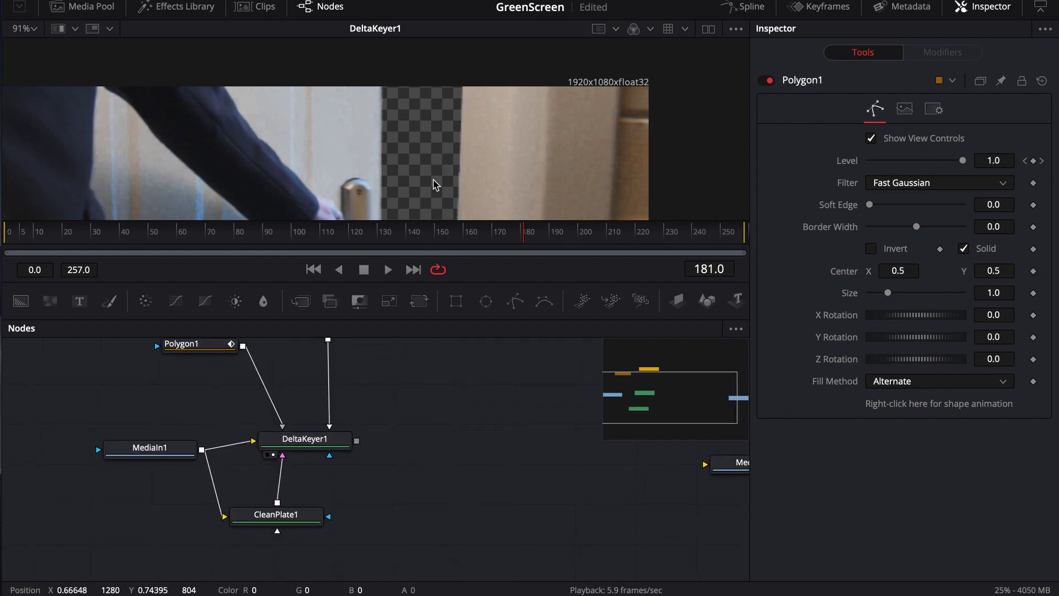
scroll(444, 175, down, 4)
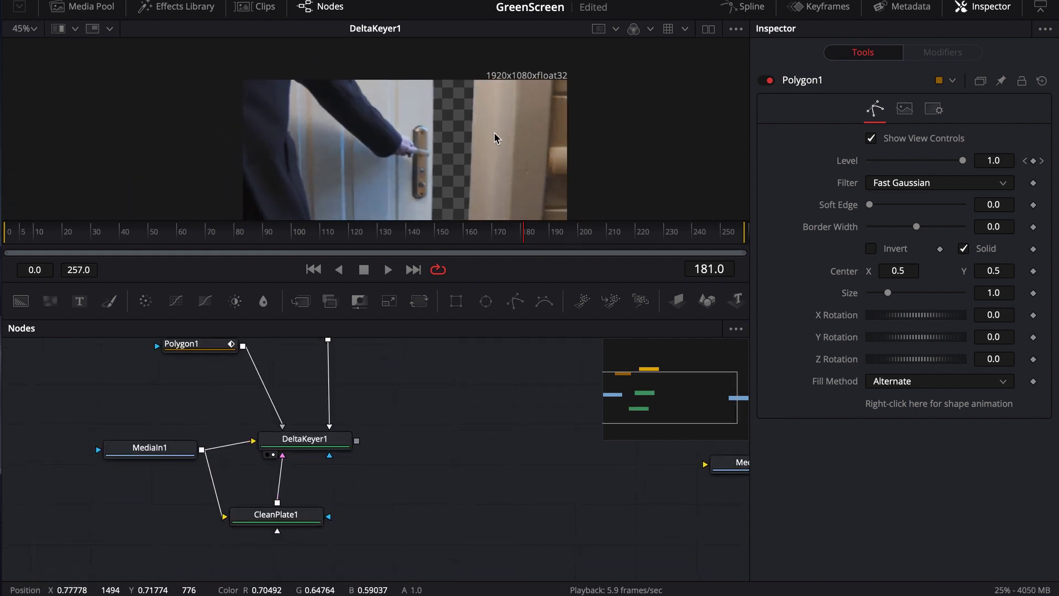
- At frame 190, set CleanPlate1's Time Mode to Hold Frame so it uses that frame's clean plate
drag(524, 234, 554, 236)
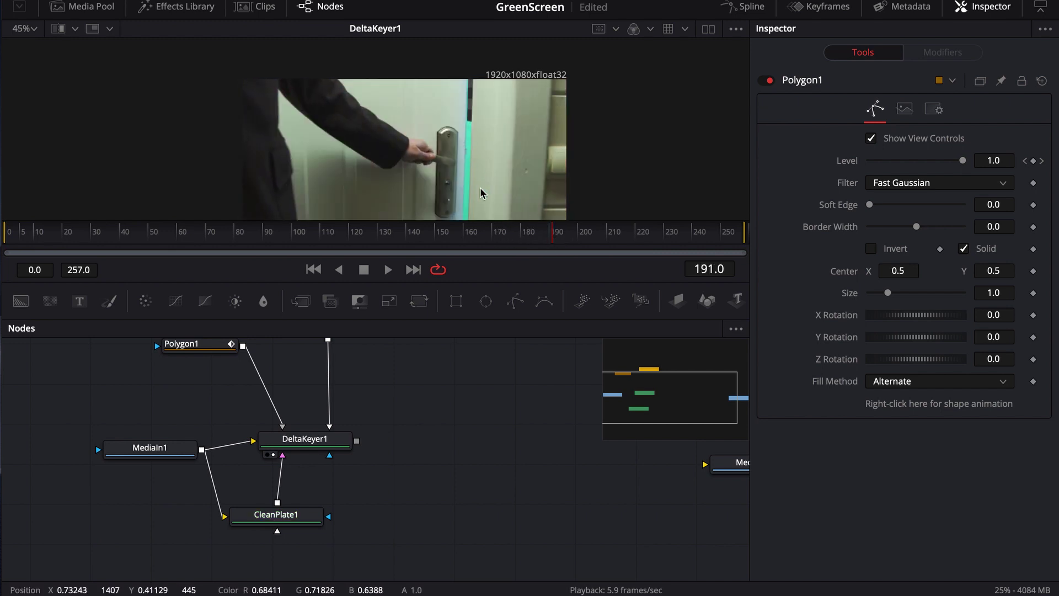
click(554, 237)
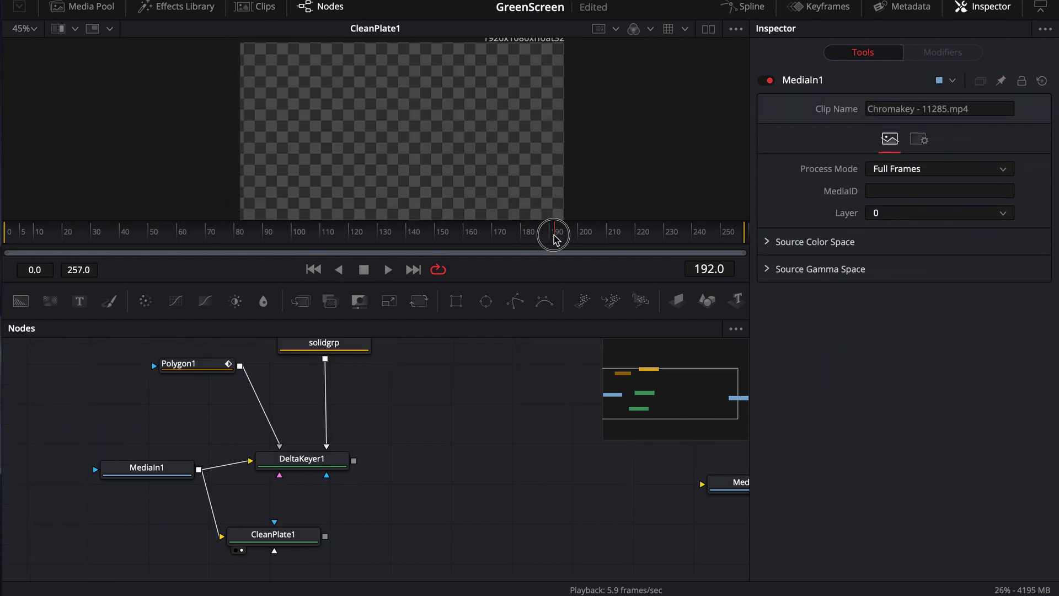
drag(554, 237, 624, 240)
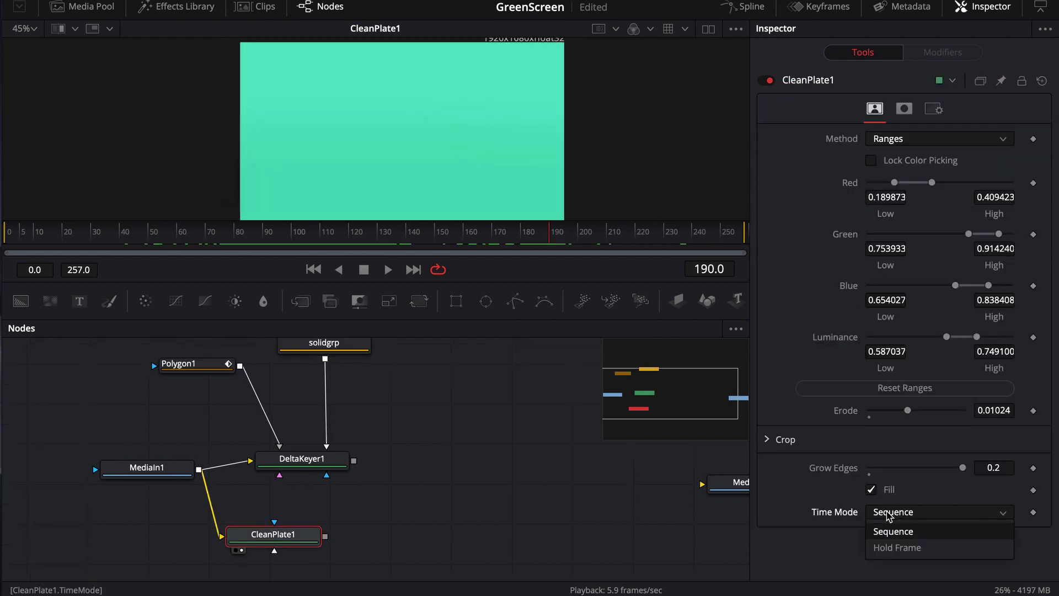
click(889, 546)
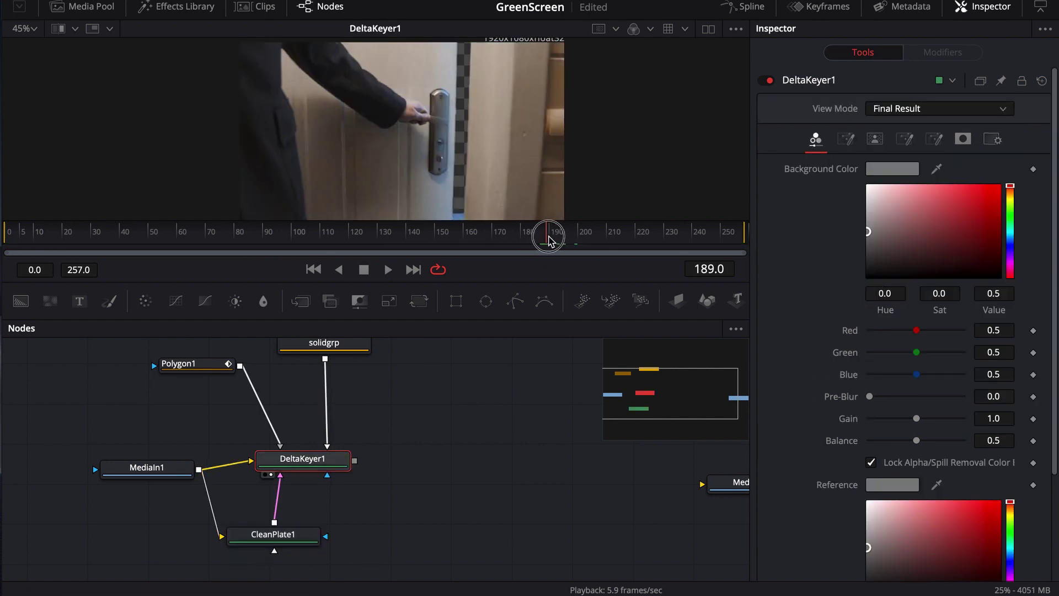
- Scrub the keyed door gap between frames 181 and 192, check CleanPlate1's Time Mode options, and compare with the MediaIn1 source
click(555, 237)
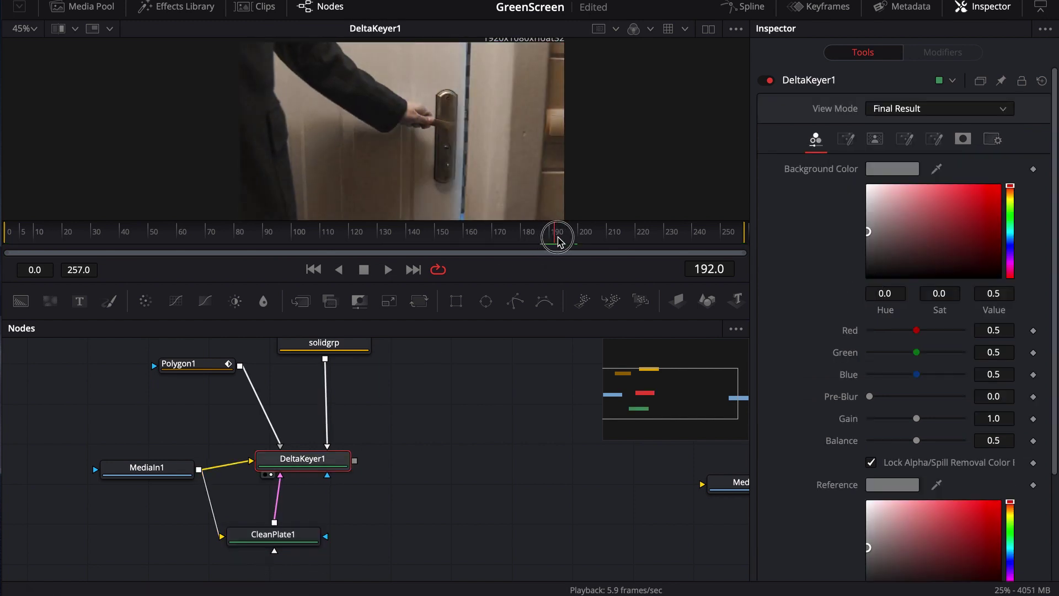
drag(557, 241, 531, 244)
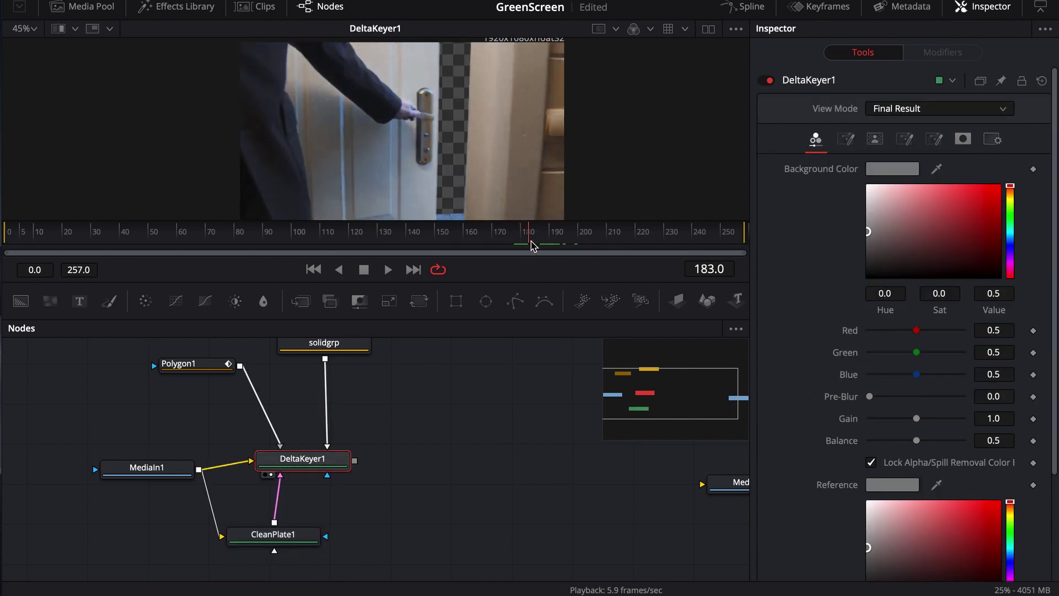
click(298, 534)
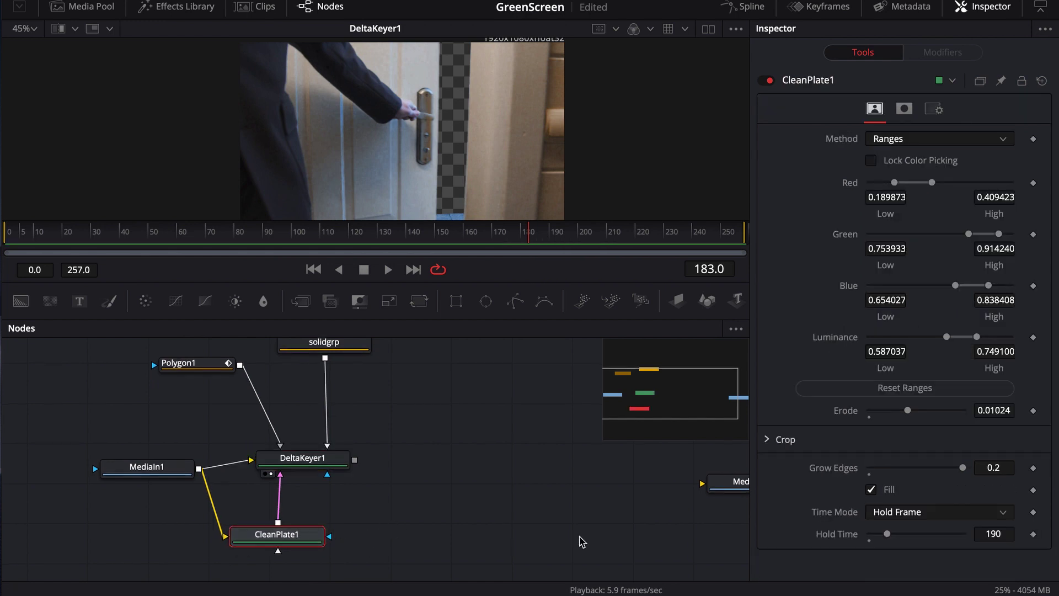
click(891, 513)
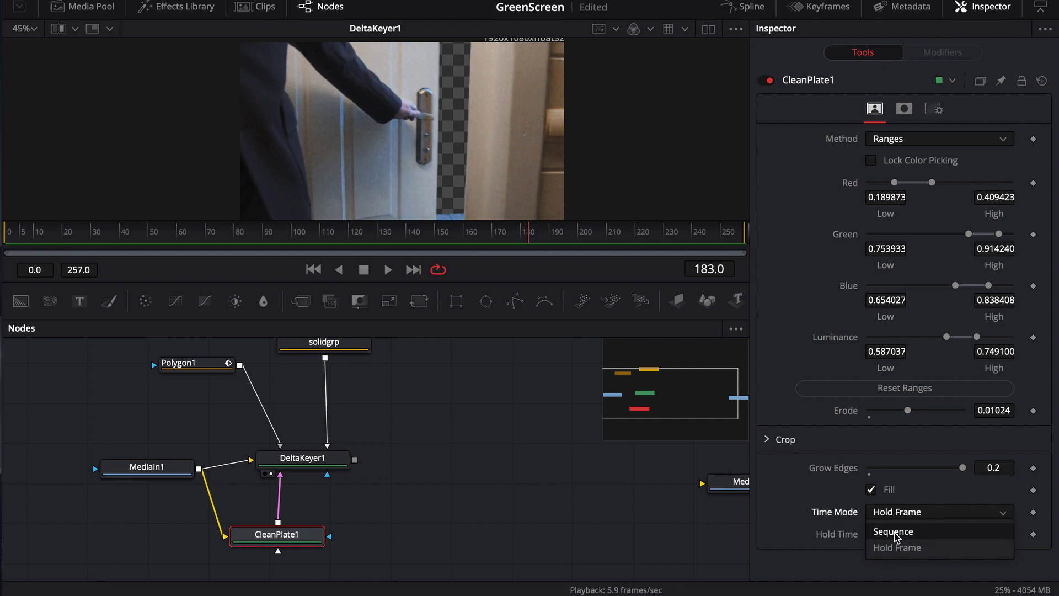
click(642, 535)
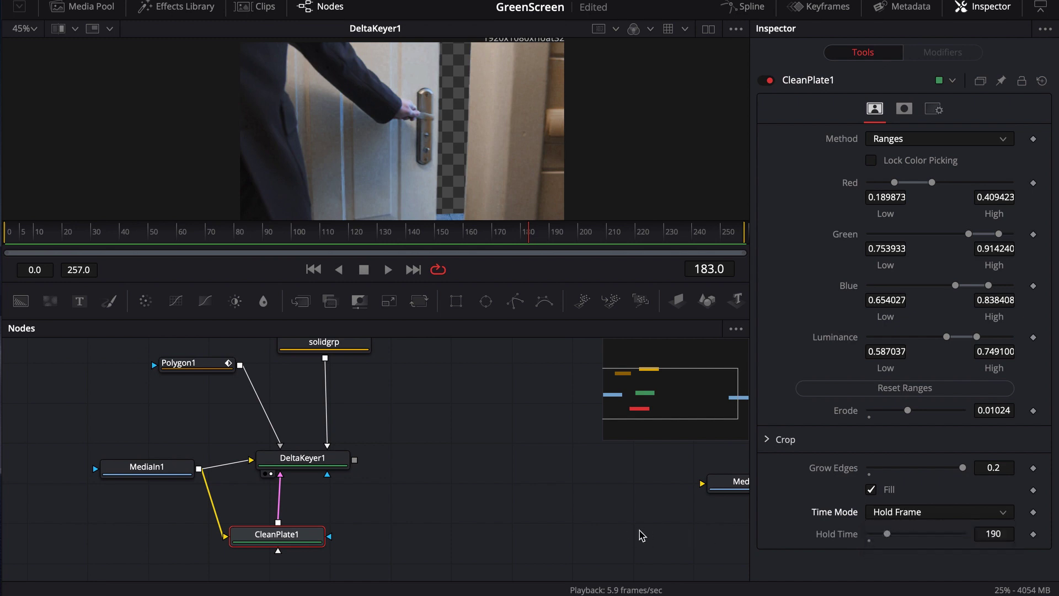
drag(627, 461, 577, 501)
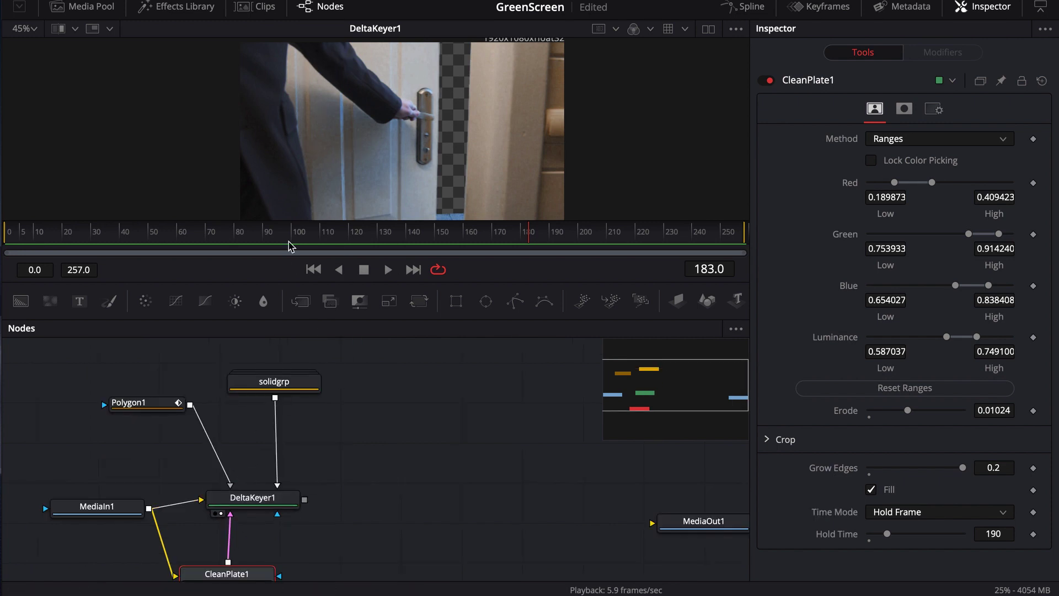
drag(410, 237, 471, 238)
drag(415, 238, 524, 238)
scroll(166, 442, down, 2)
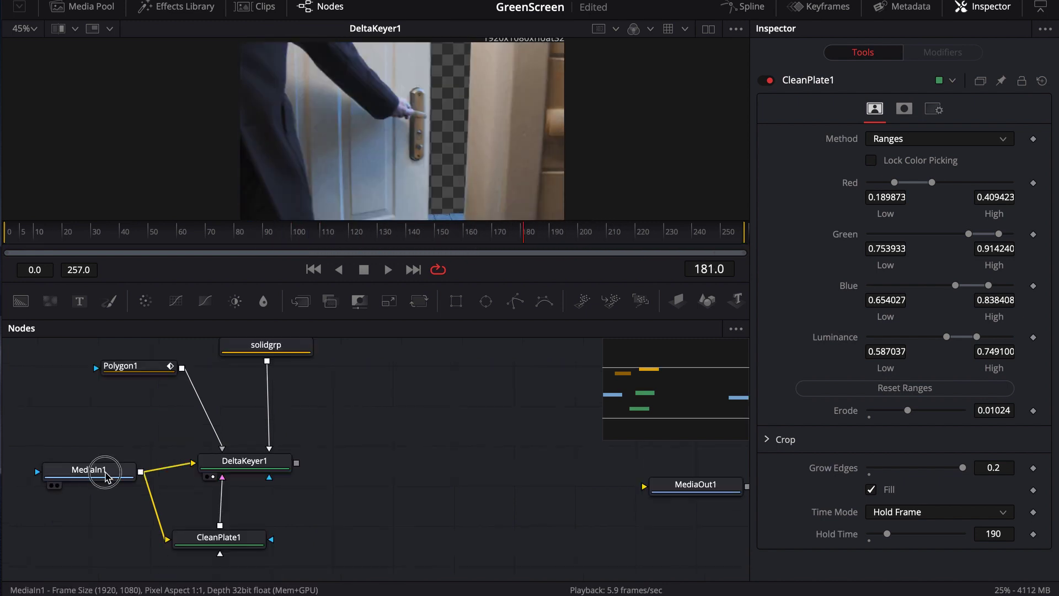
drag(88, 469, 379, 134)
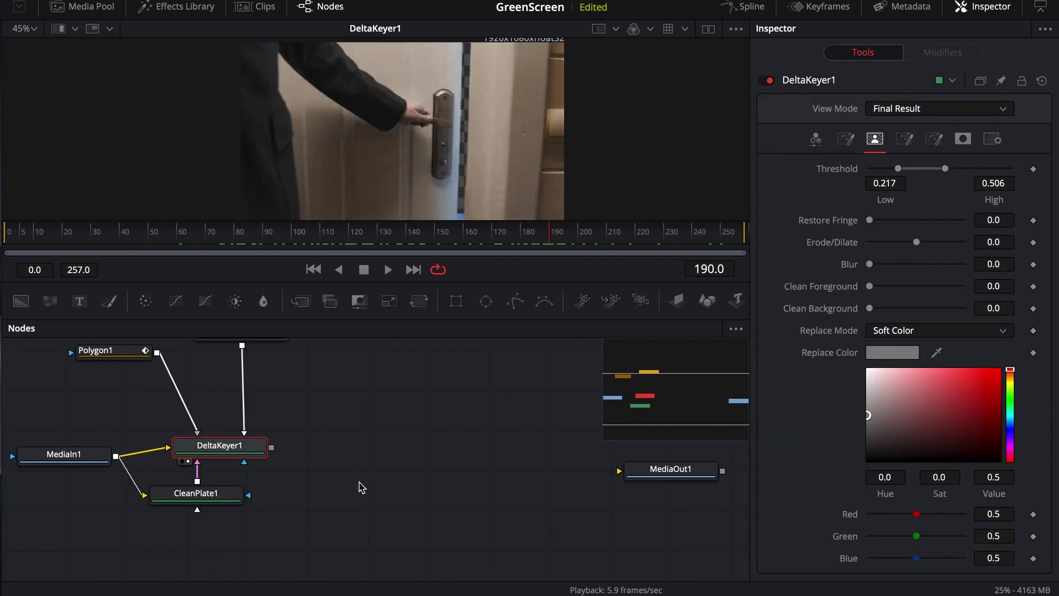
- Rearrange the node graph with MediaIn1 below the other nodes and CleanPlate1 to the left of DeltaKeyer1
click(96, 424)
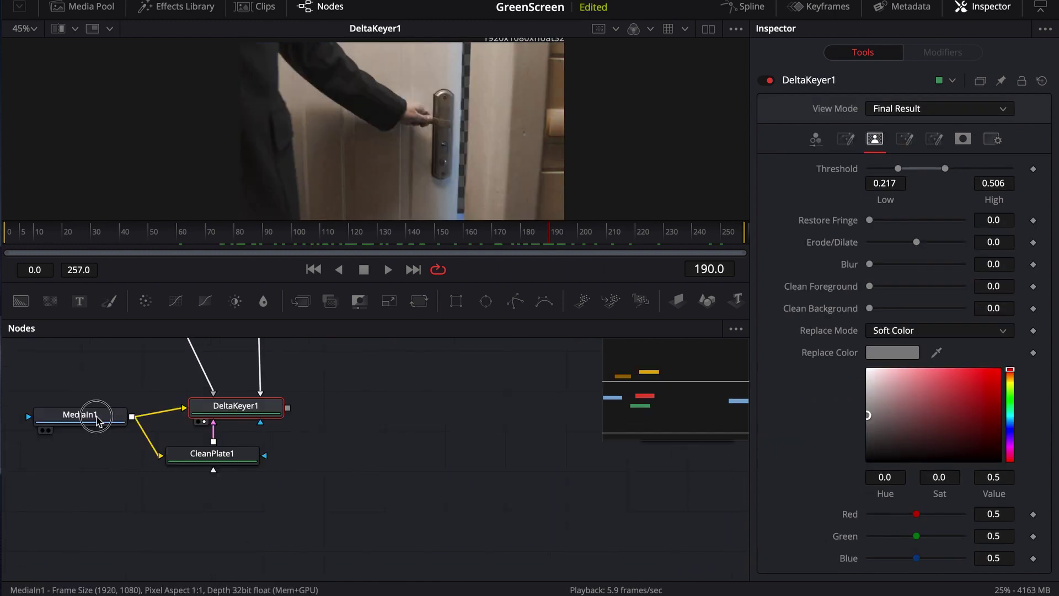
drag(98, 430, 106, 508)
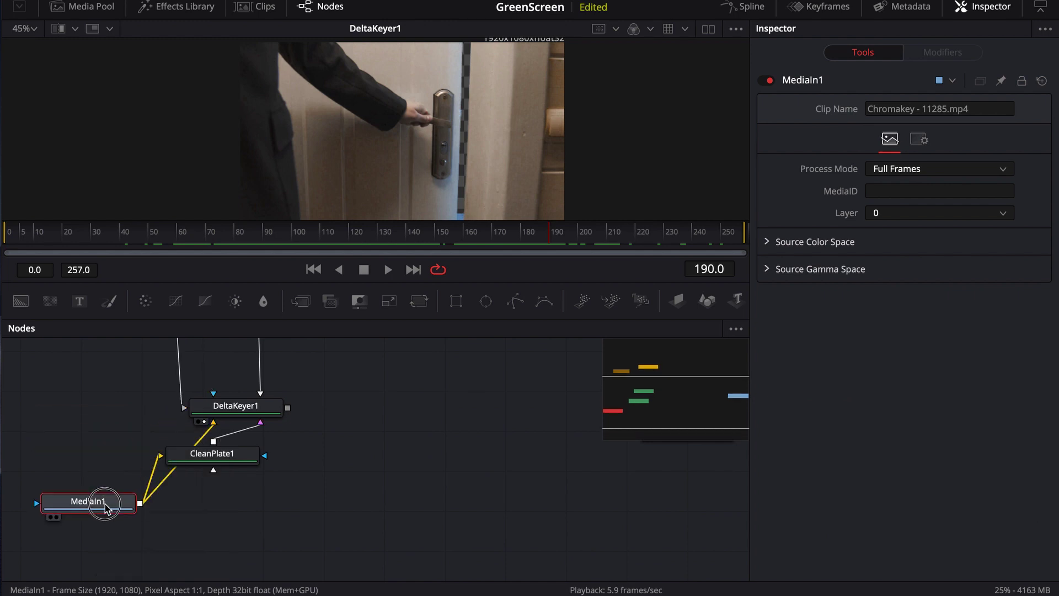
drag(278, 406, 218, 379)
scroll(317, 430, up, 3)
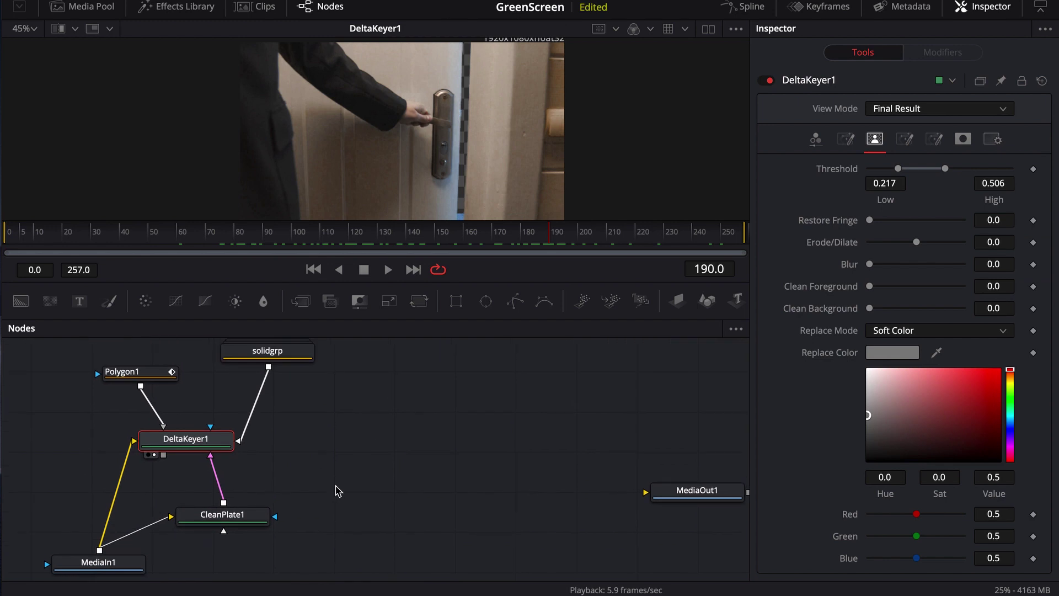
scroll(338, 474, down, 3)
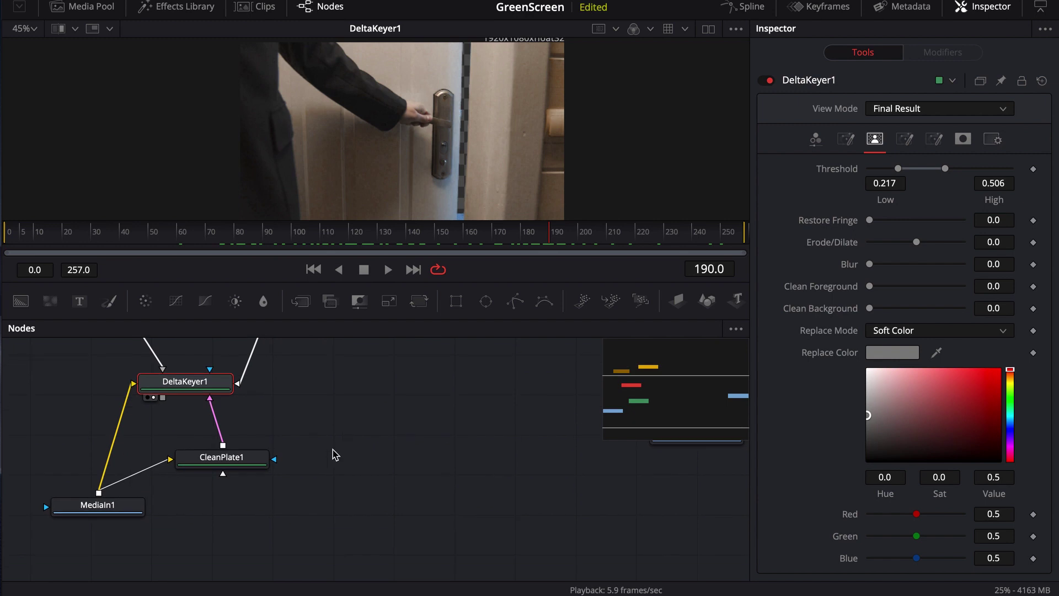
drag(237, 459, 97, 387)
scroll(371, 472, up, 3)
scroll(371, 473, right, 3)
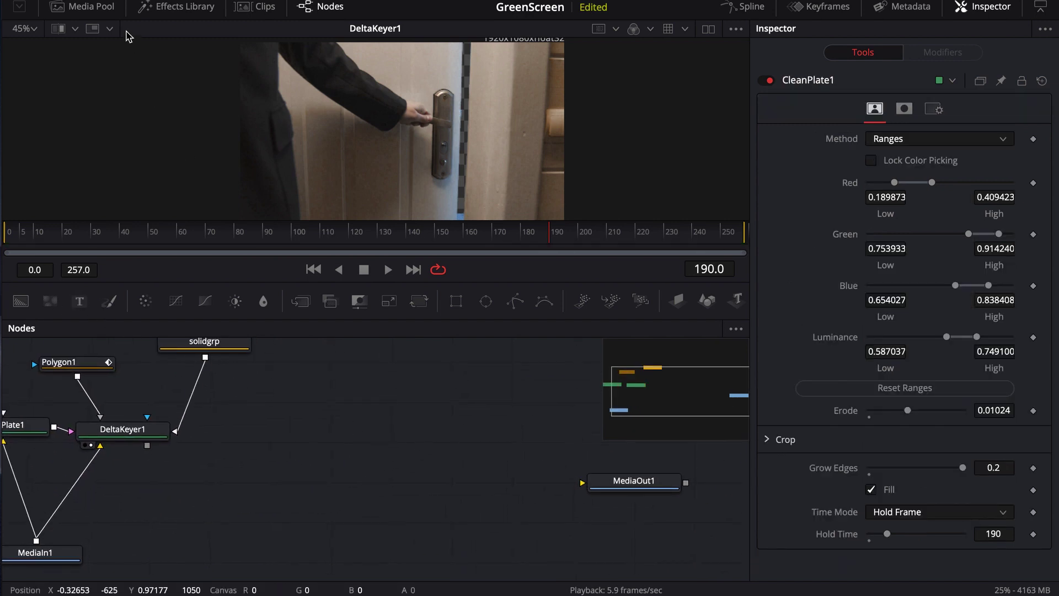
- Add the Planet - 4077.mp4 clip as Merge1's background, connect DeltaKeyer1 as its foreground, and view the merge at frame 117
click(84, 7)
drag(170, 175, 367, 441)
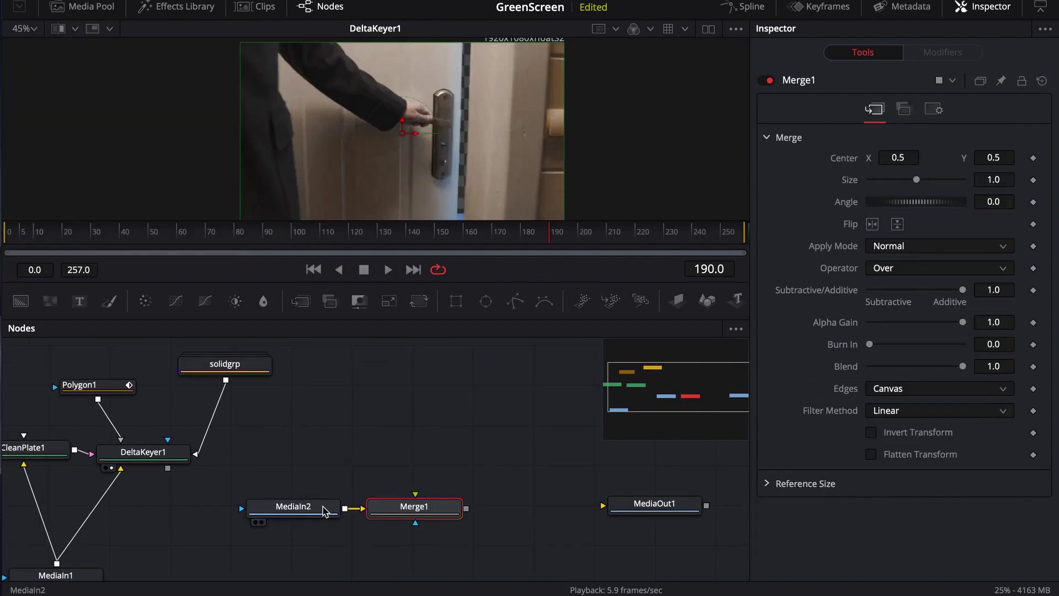
drag(413, 504, 302, 465)
drag(172, 466, 303, 480)
click(286, 464)
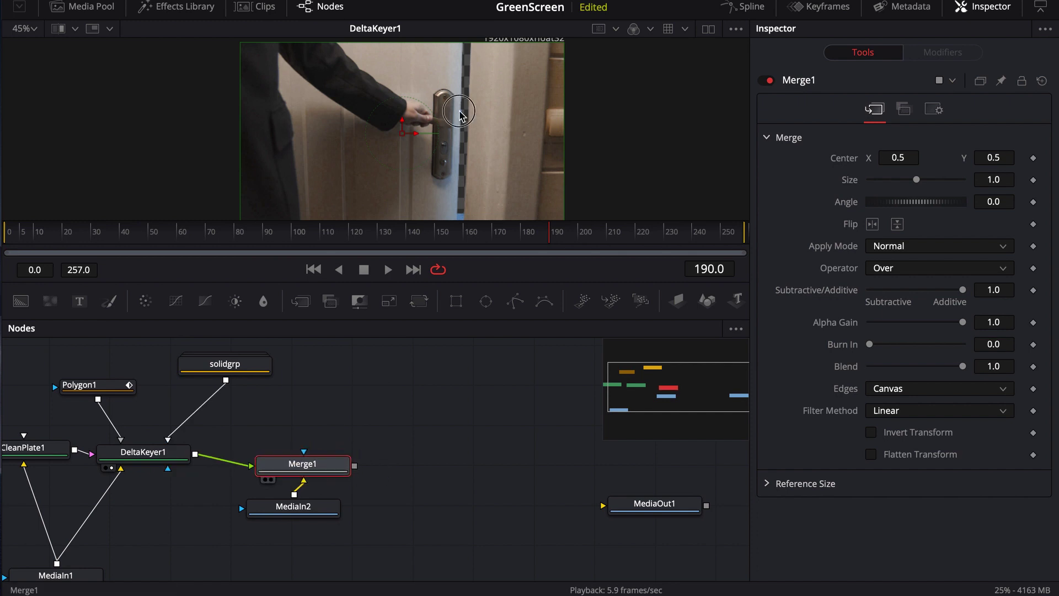
click(349, 236)
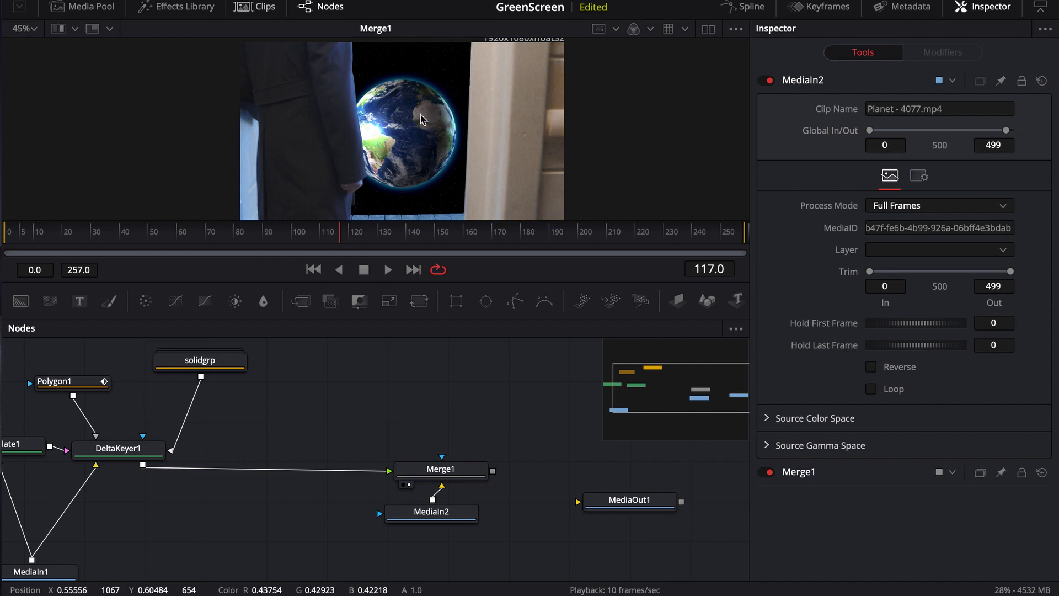
- Replace DeltaKeyer1 with MediaIn1's original footage as the foreground of Merge1
click(31, 572)
drag(144, 536, 200, 491)
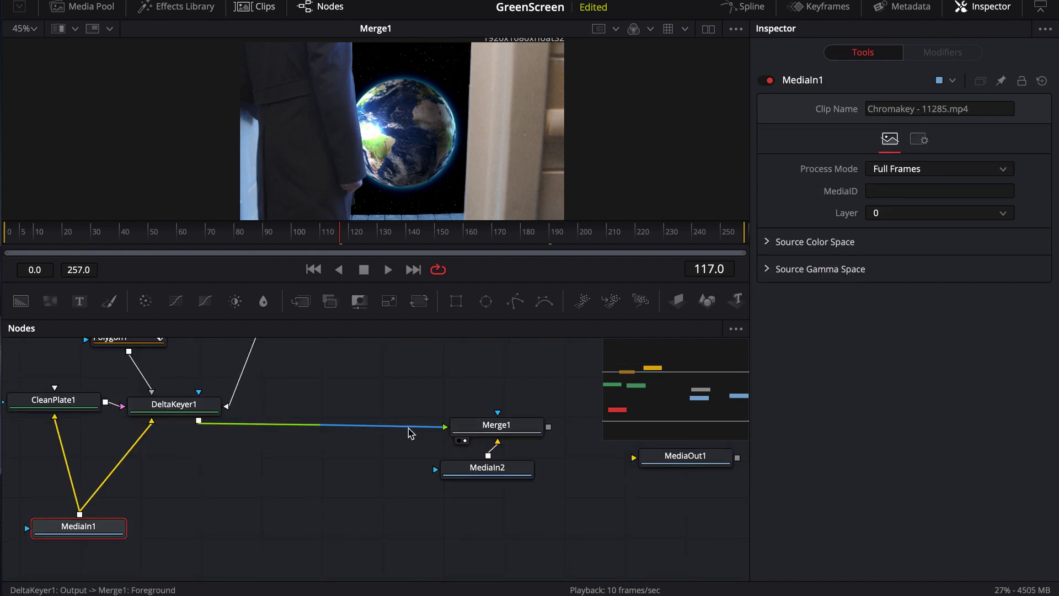
drag(445, 427, 425, 427)
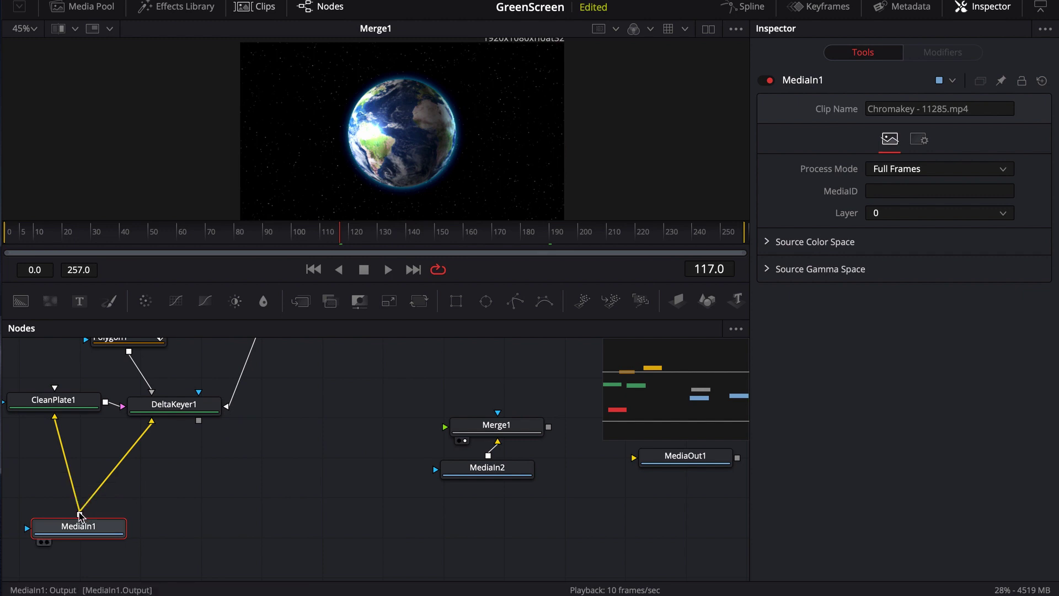
drag(100, 507, 479, 430)
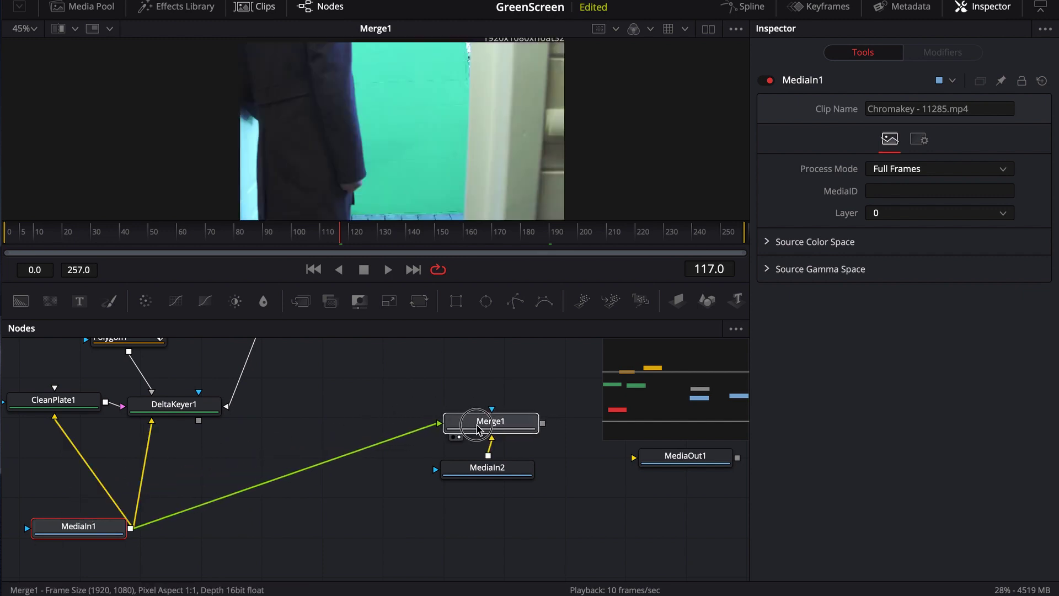
- Connect DeltaKeyer1's output to Merge1's effect mask input
click(379, 391)
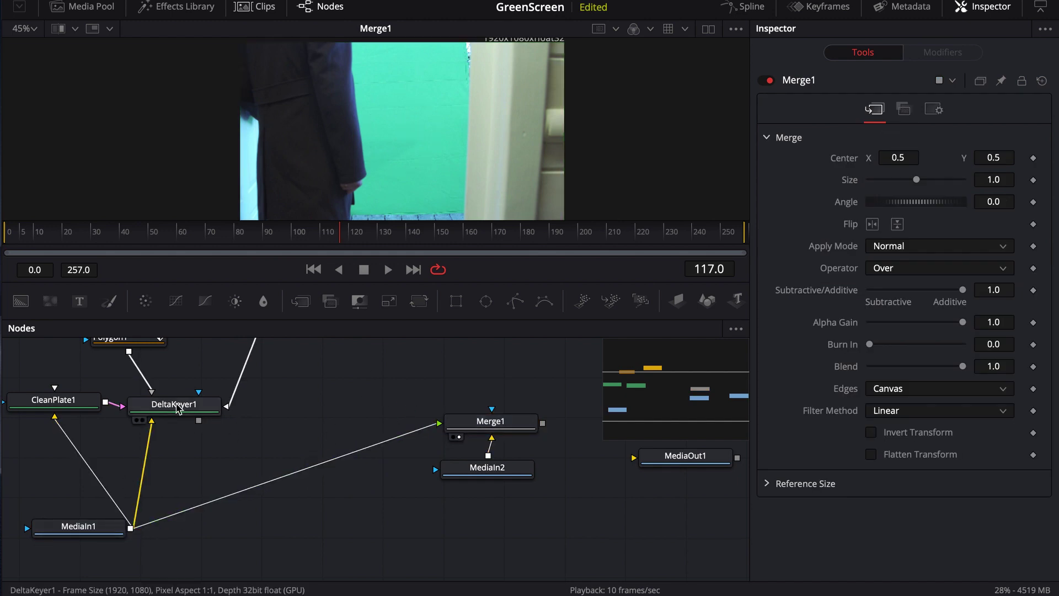
drag(199, 420, 475, 424)
click(505, 465)
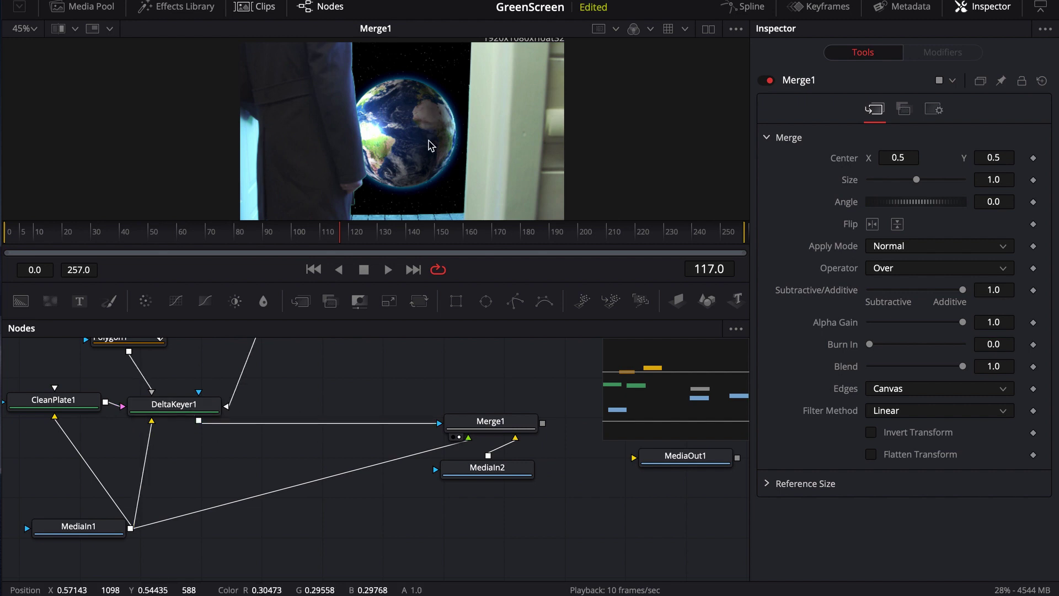
- Inspect DeltaKeyer1's alpha channel in the viewer, align MediaIn2 under Merge1, and restore the color view
click(194, 408)
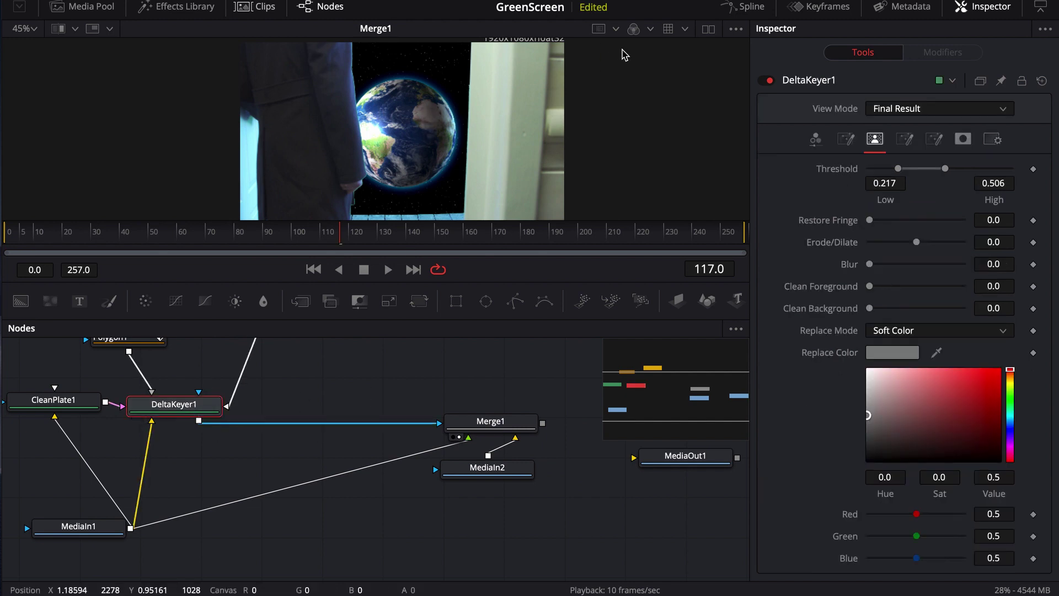
drag(181, 417, 389, 142)
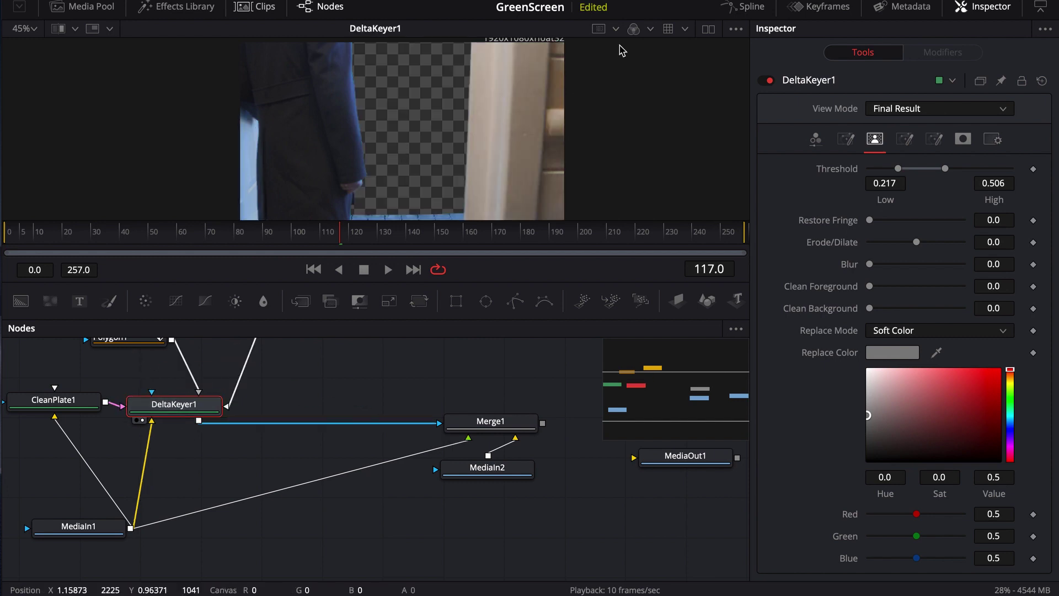
click(633, 28)
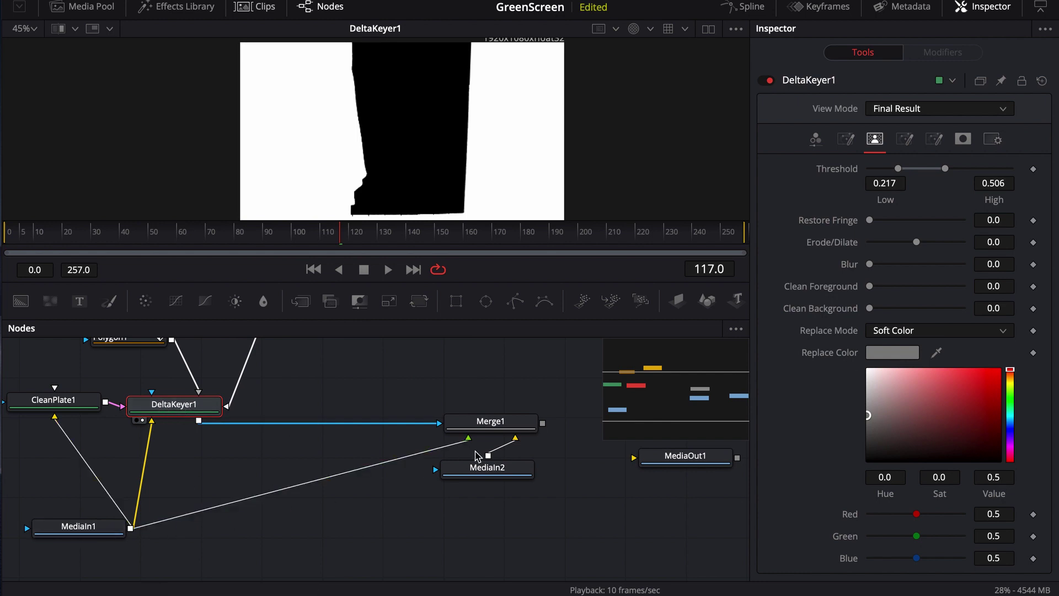
drag(483, 469, 508, 469)
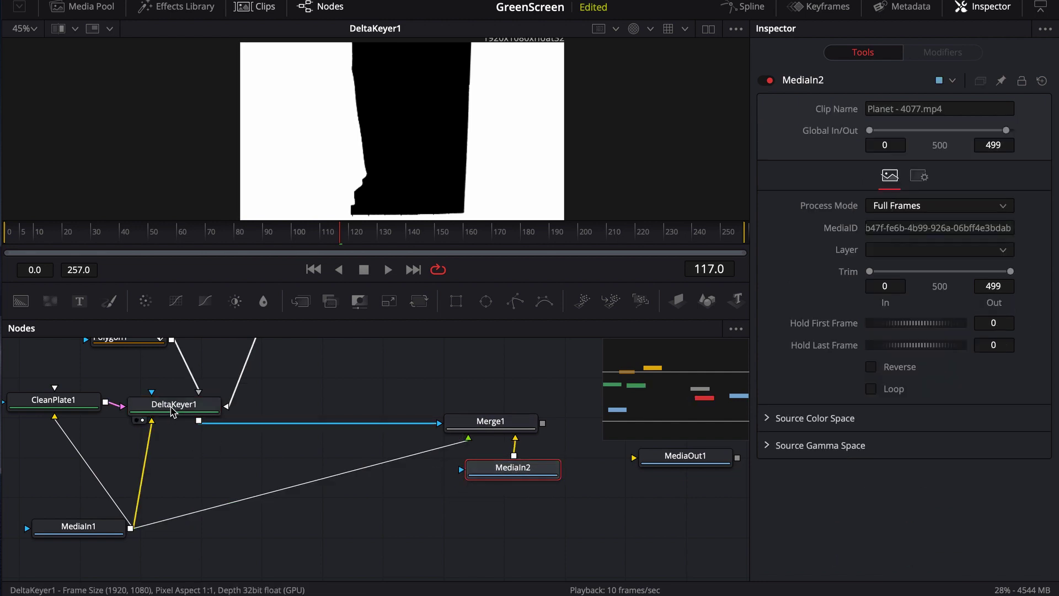
mouse_move(170, 411)
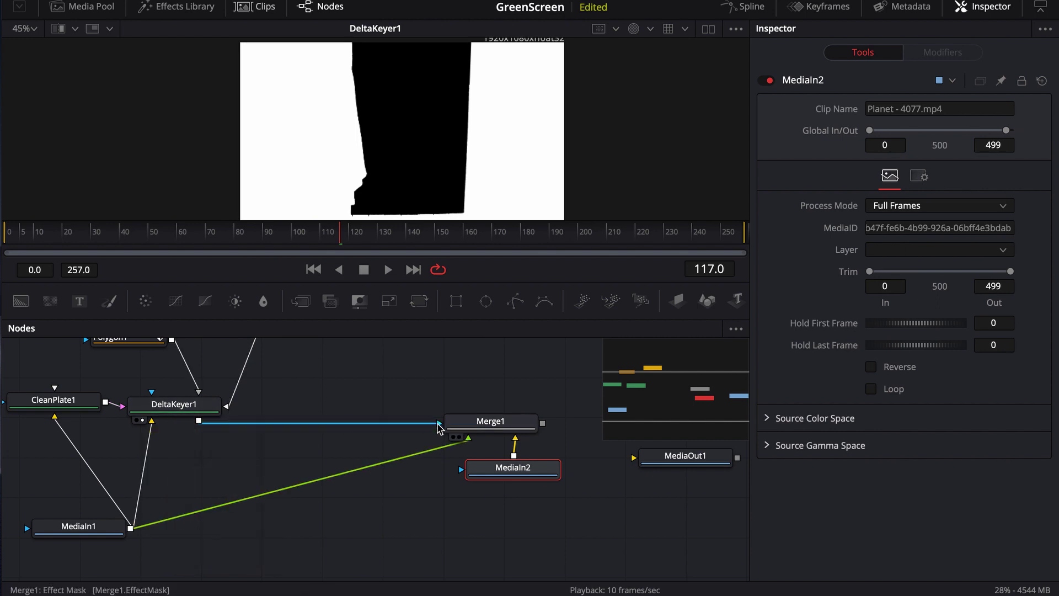
key(c)
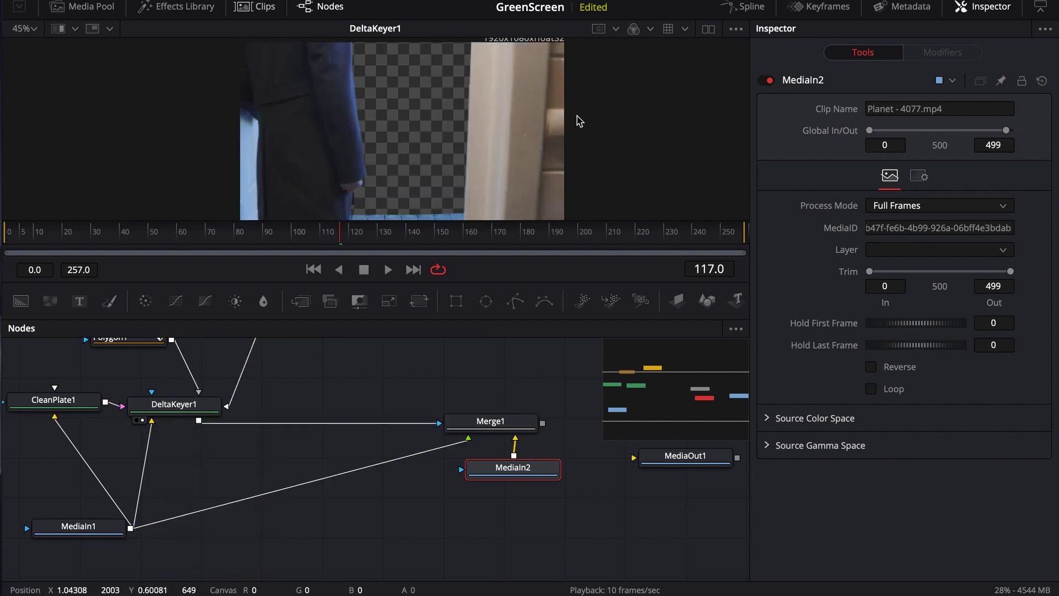
- View Merge1 and closely examine the green spill on the door and along the coat's edge
drag(495, 420, 455, 166)
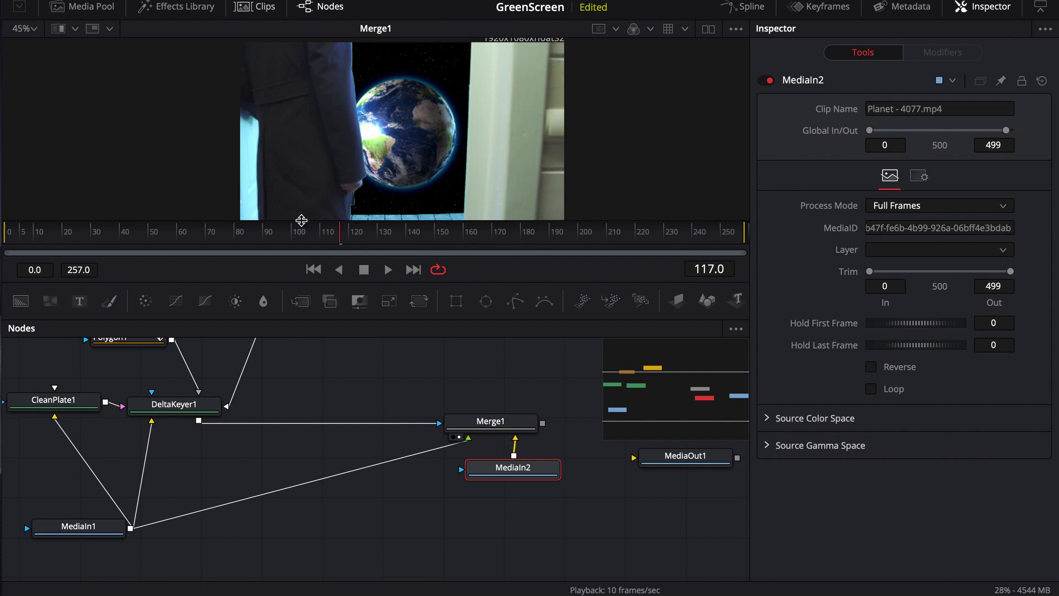
scroll(237, 170, up, 5)
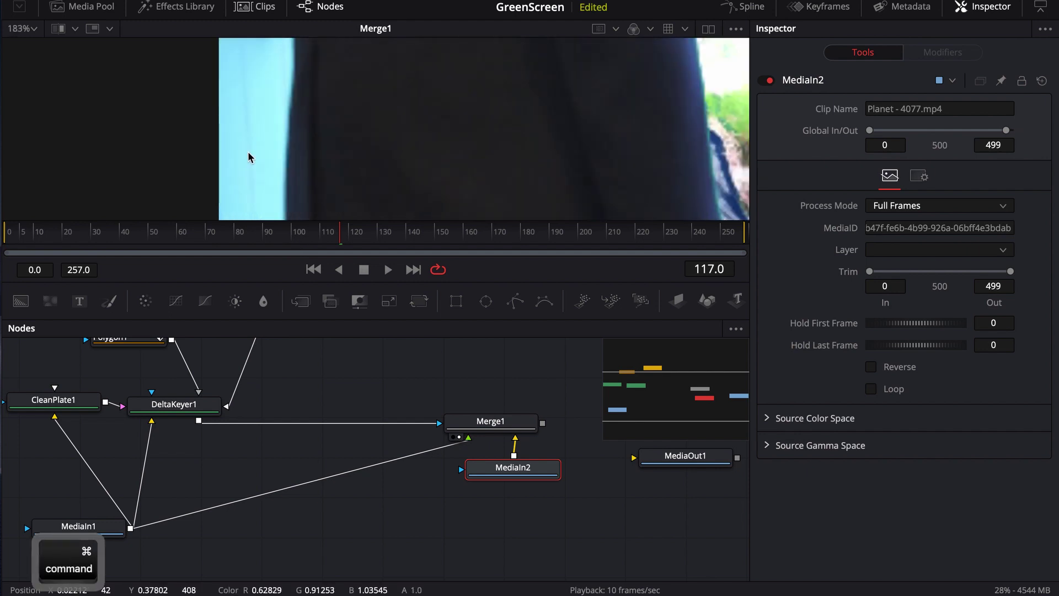
scroll(375, 146, down, 3)
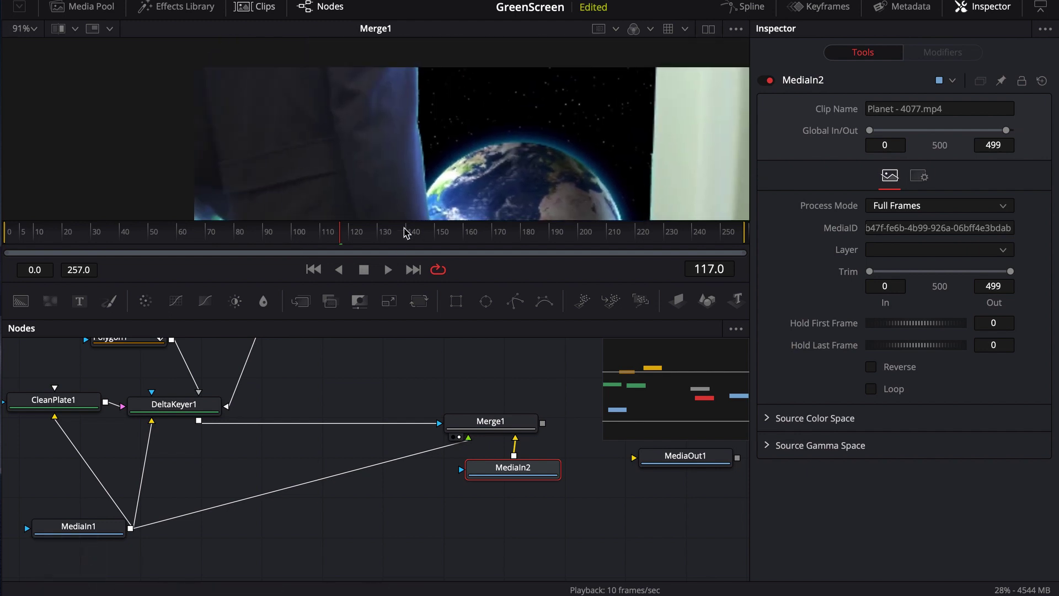
scroll(418, 131, up, 8)
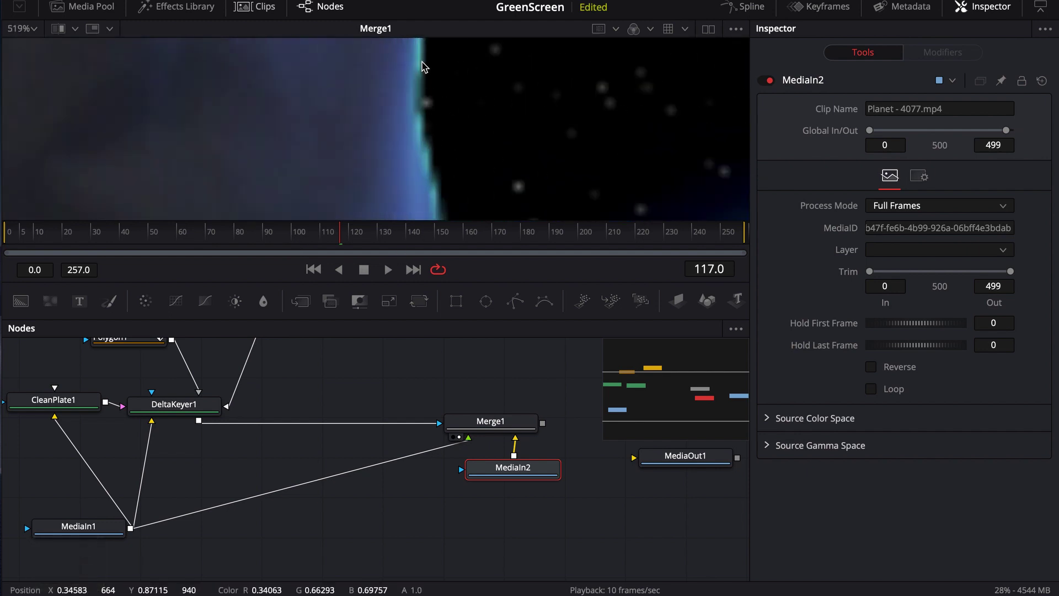
- Zoom out to the full Merge1 composite and enlarge the viewer area above the node graph
scroll(429, 158, down, 10)
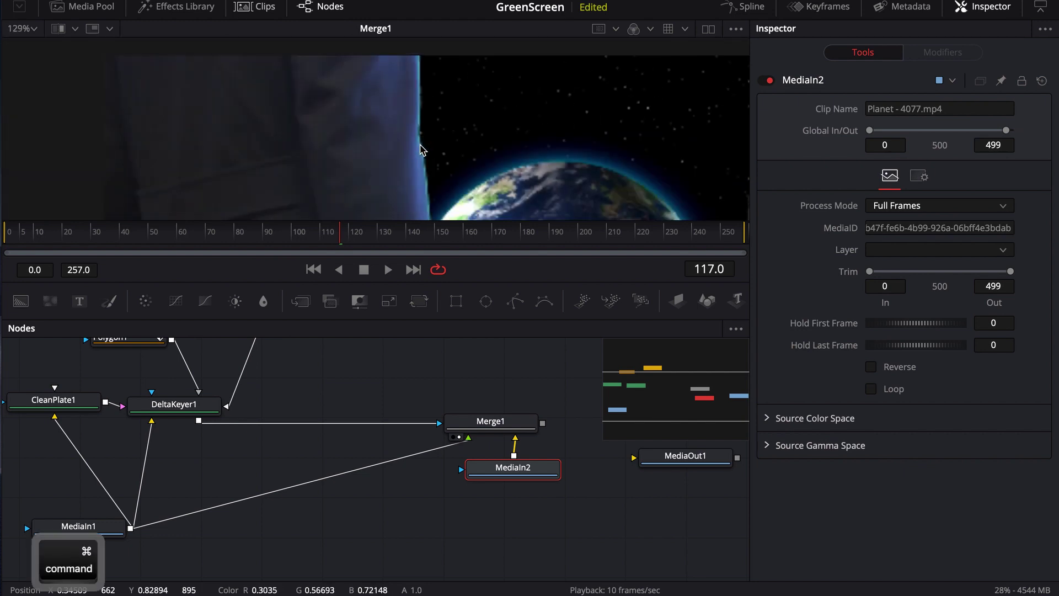
scroll(423, 125, down, 2)
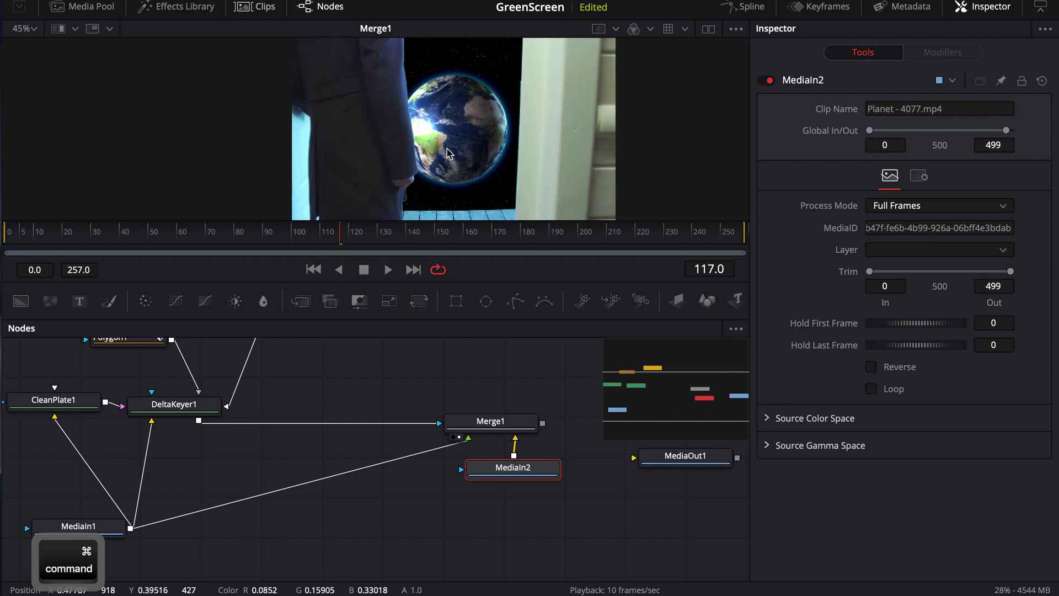
drag(446, 220, 445, 330)
scroll(372, 468, down, 5)
scroll(372, 469, left, 3)
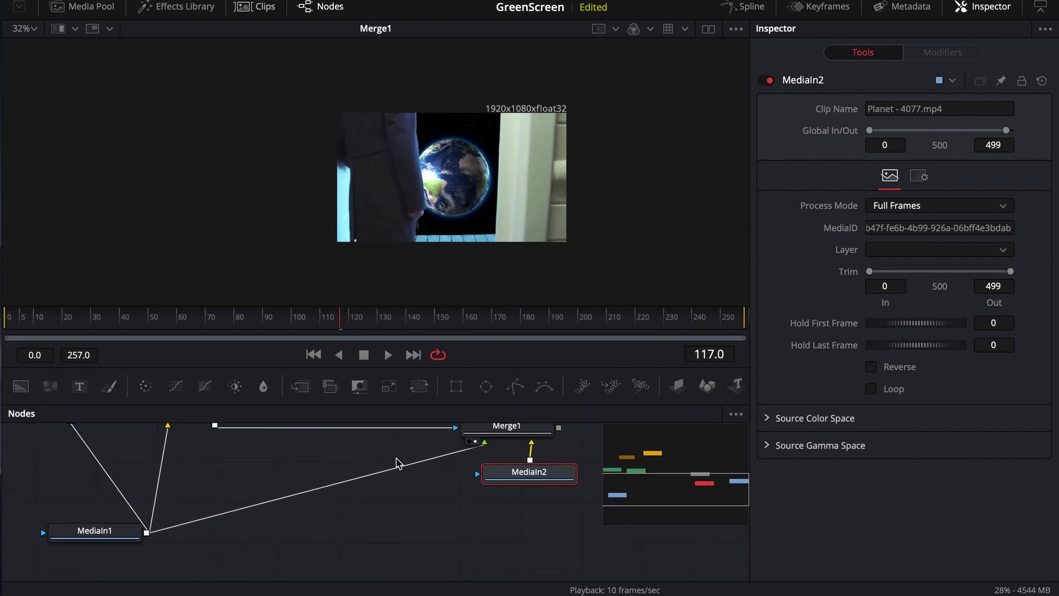
- Add a Matte Control node and insert it between MediaIn1 and Merge1's foreground input
click(417, 538)
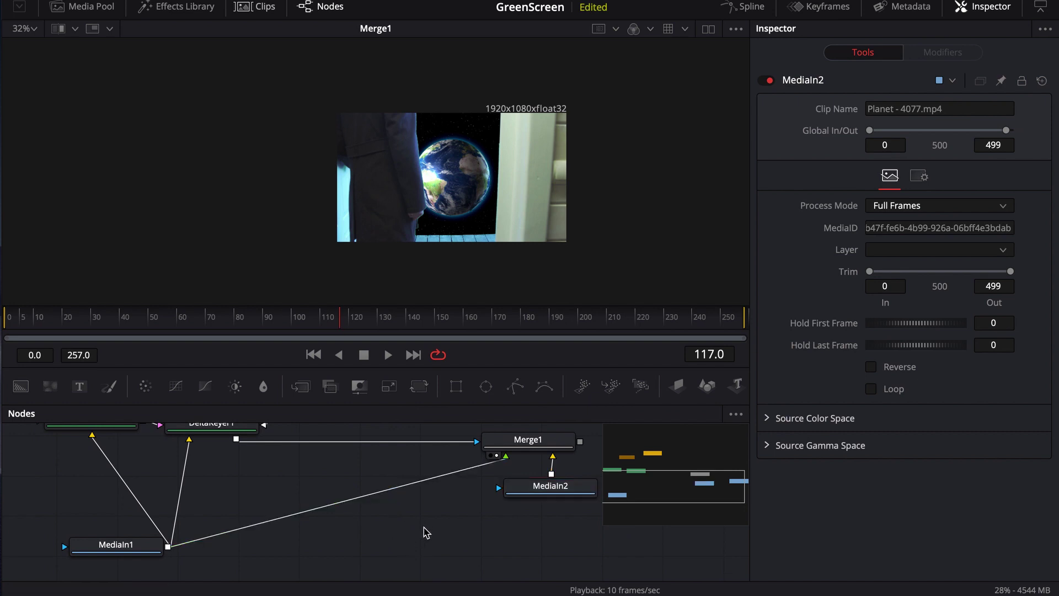
drag(356, 396, 324, 475)
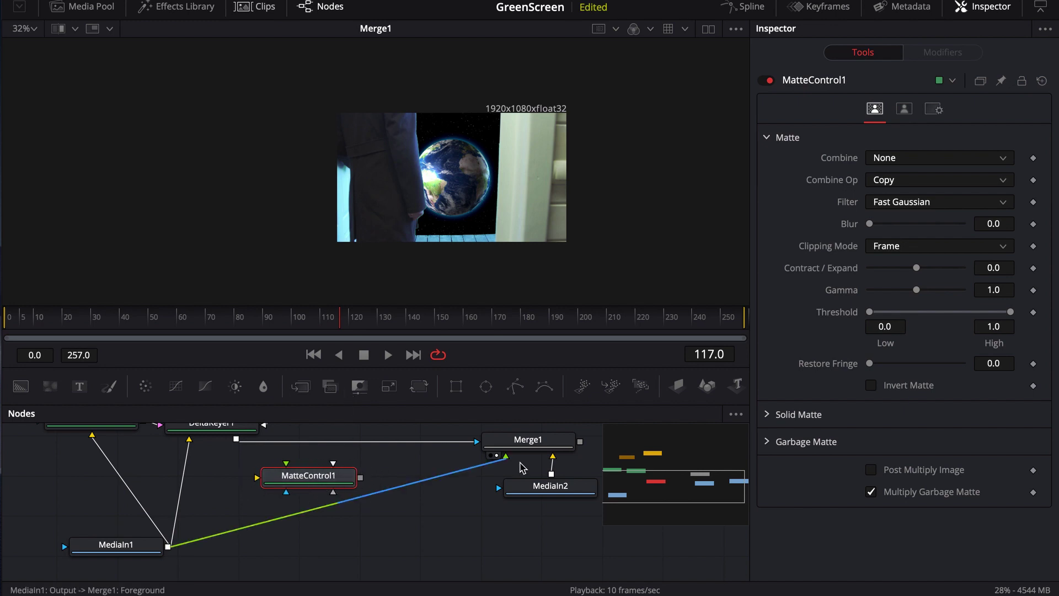
drag(506, 457, 468, 463)
scroll(397, 499, right, 3)
scroll(397, 499, up, 1)
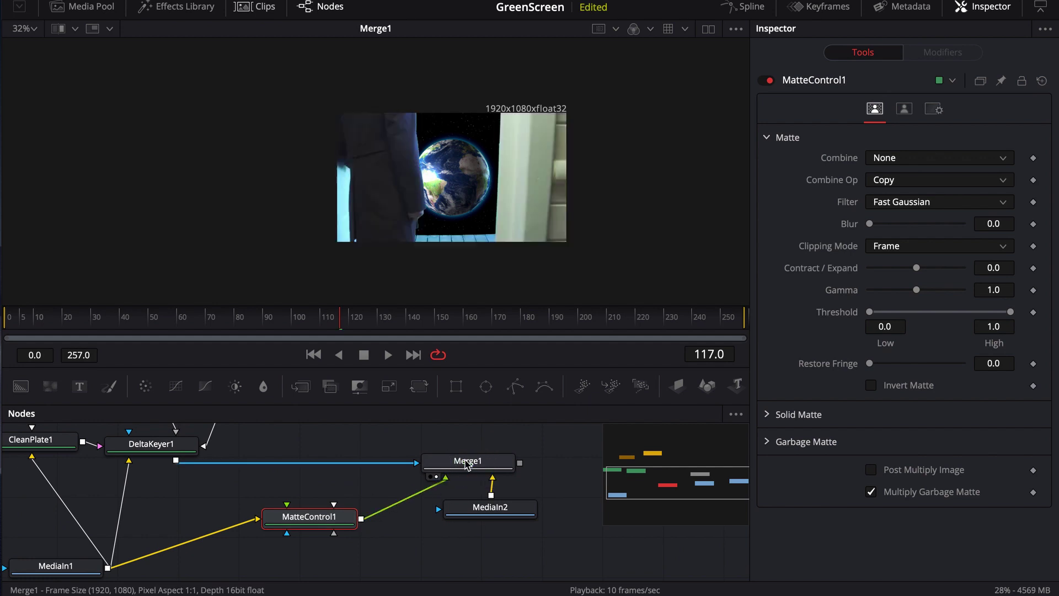
scroll(330, 522, up, 1)
- Set MatteControl1's Combine option to Combine Alpha
click(314, 538)
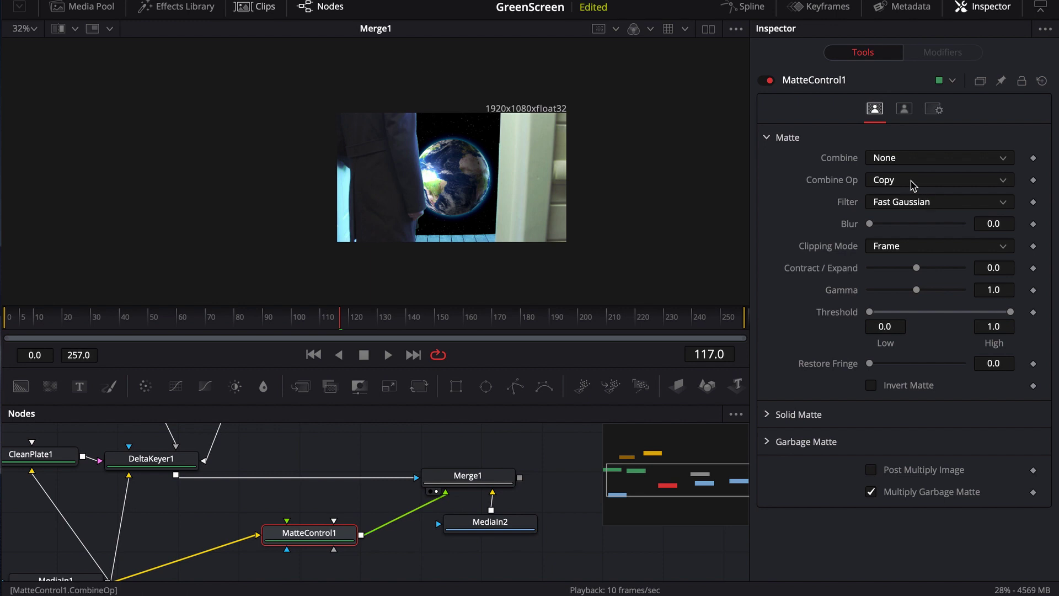
click(900, 158)
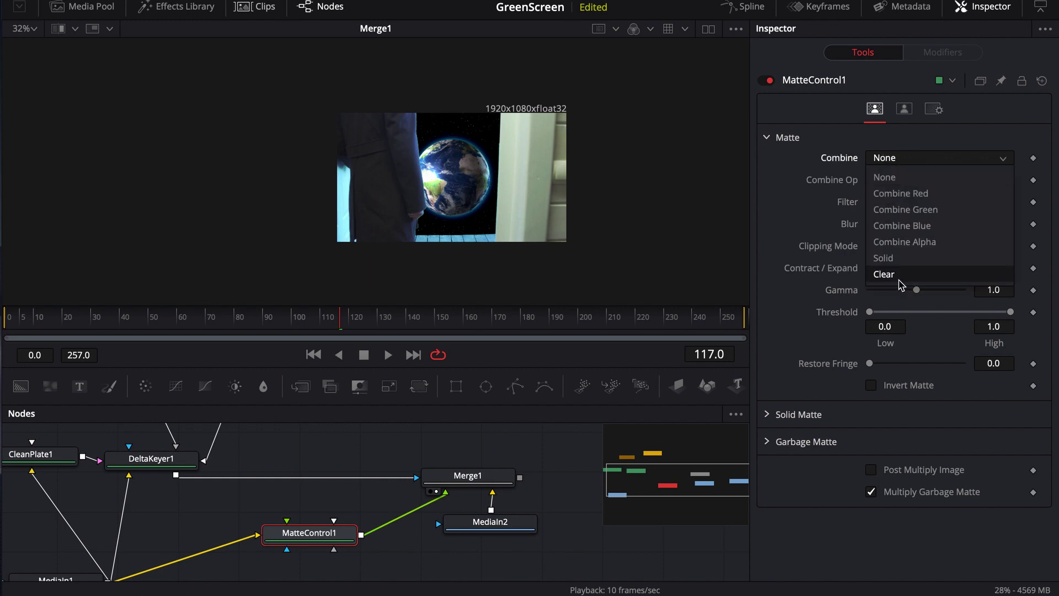
click(899, 243)
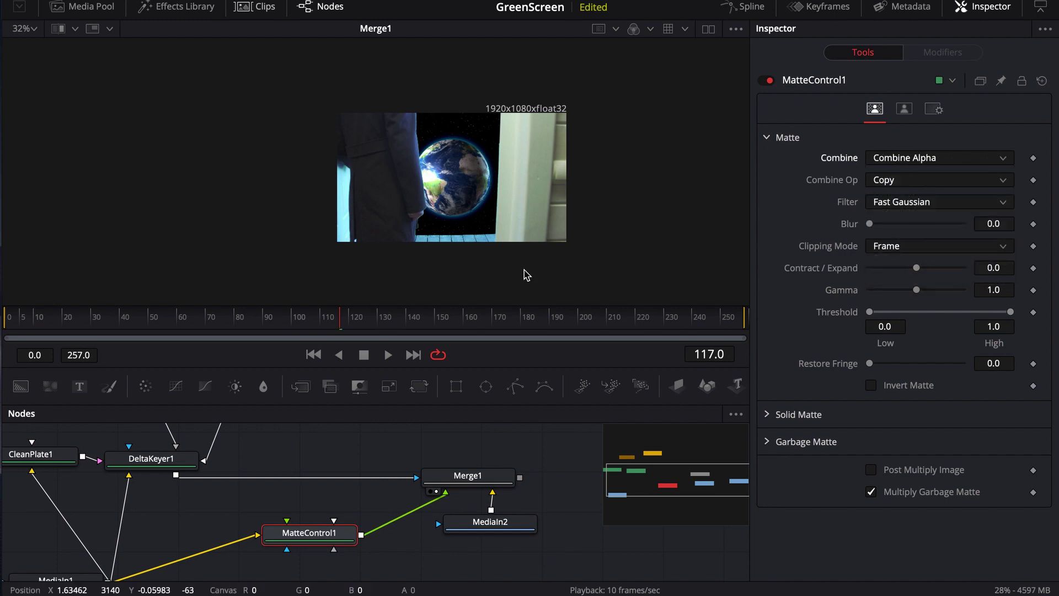
- View MatteControl1, check its alpha channel, and restore the color view
key(1)
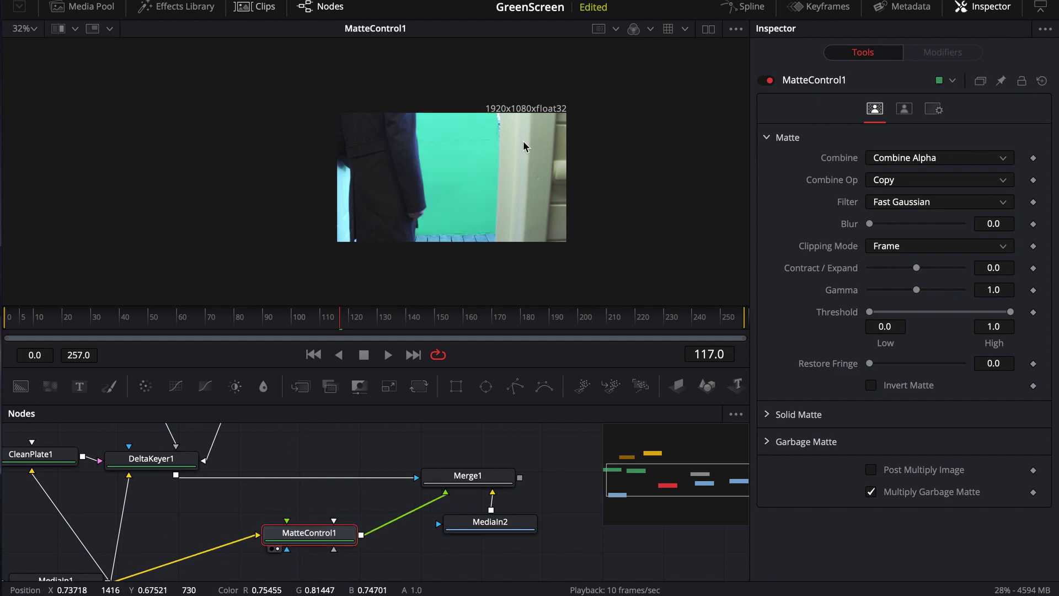
click(633, 31)
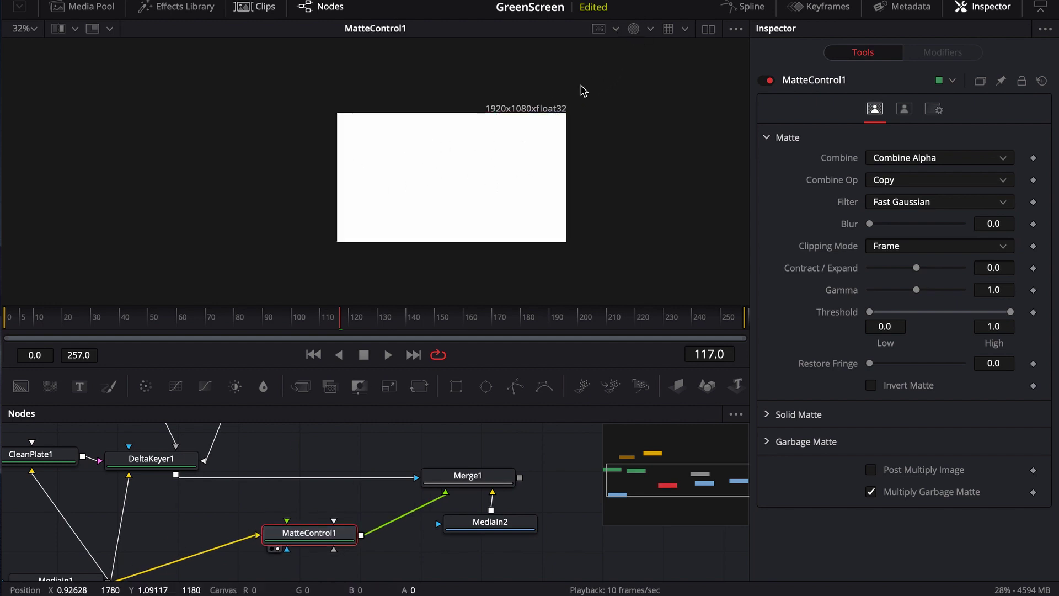
click(633, 29)
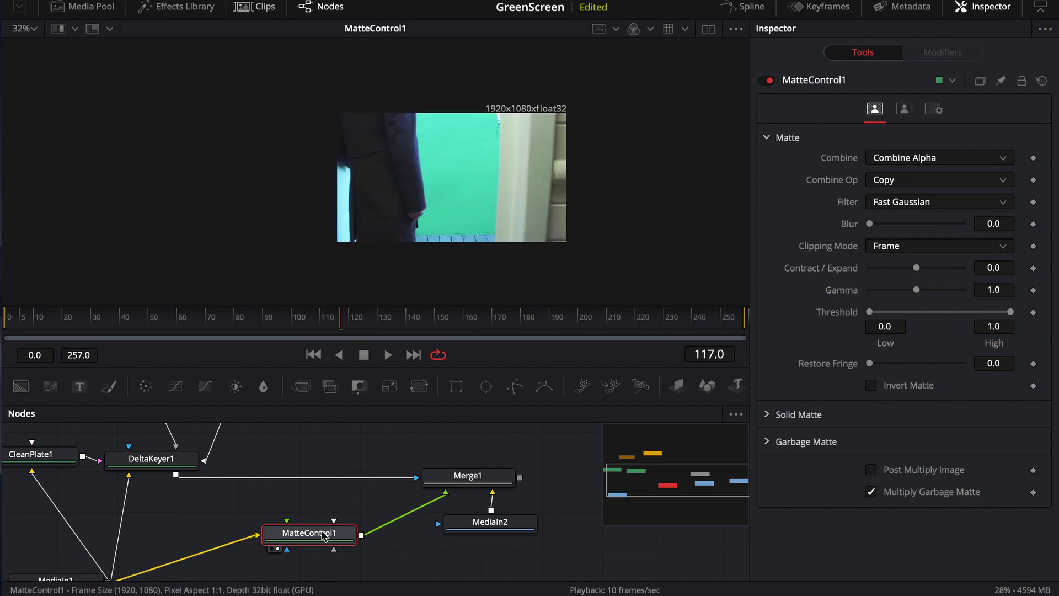
- Connect DeltaKeyer1's output to MatteControl1's Foreground input and check MatteControl1's alpha channel
drag(324, 535, 302, 544)
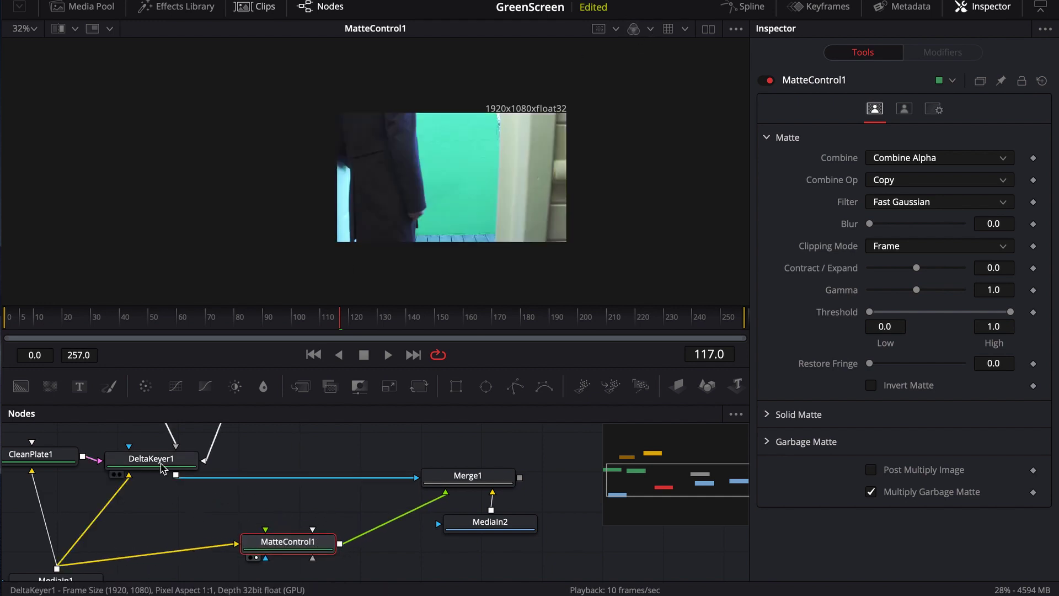
drag(176, 475, 285, 543)
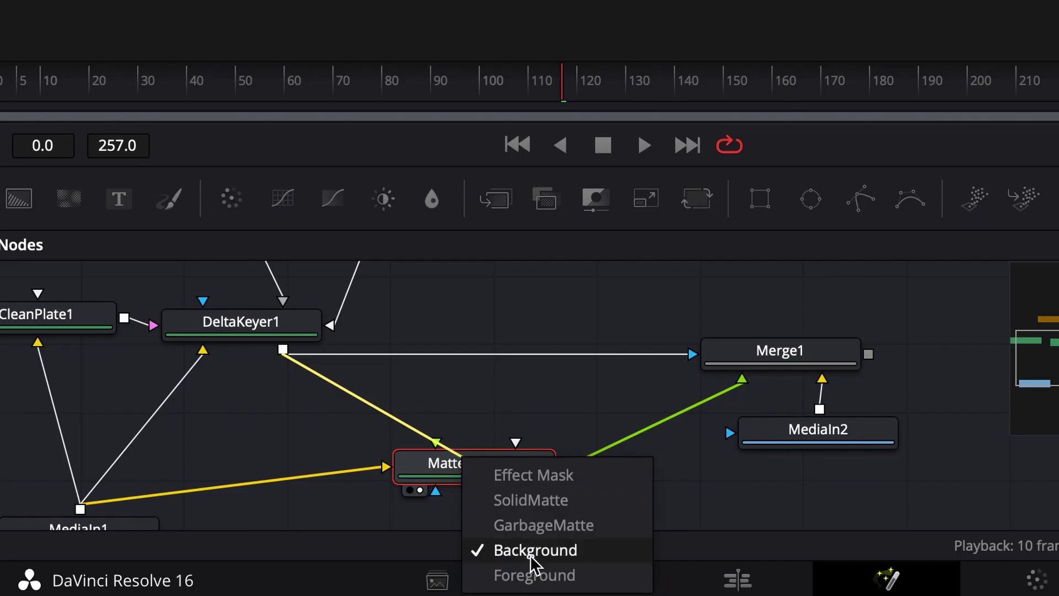
click(521, 575)
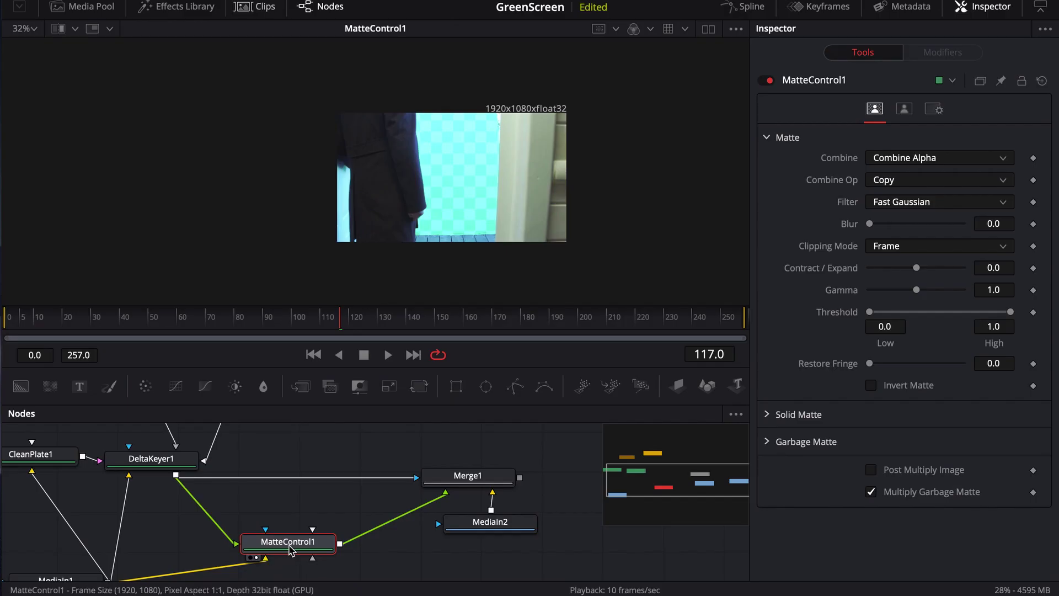
click(474, 469)
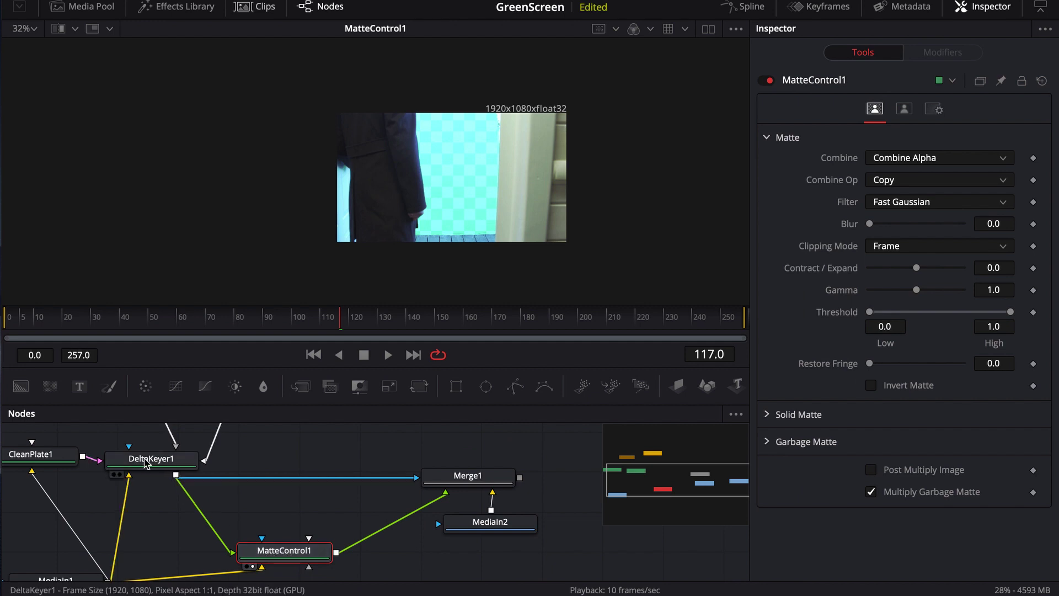
scroll(265, 497, down, 1)
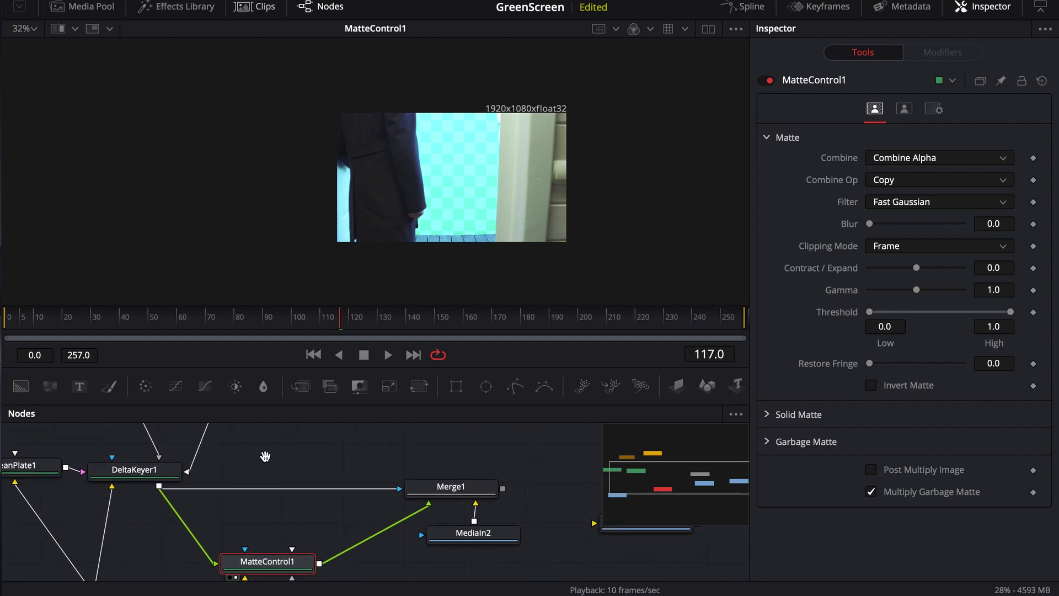
click(634, 30)
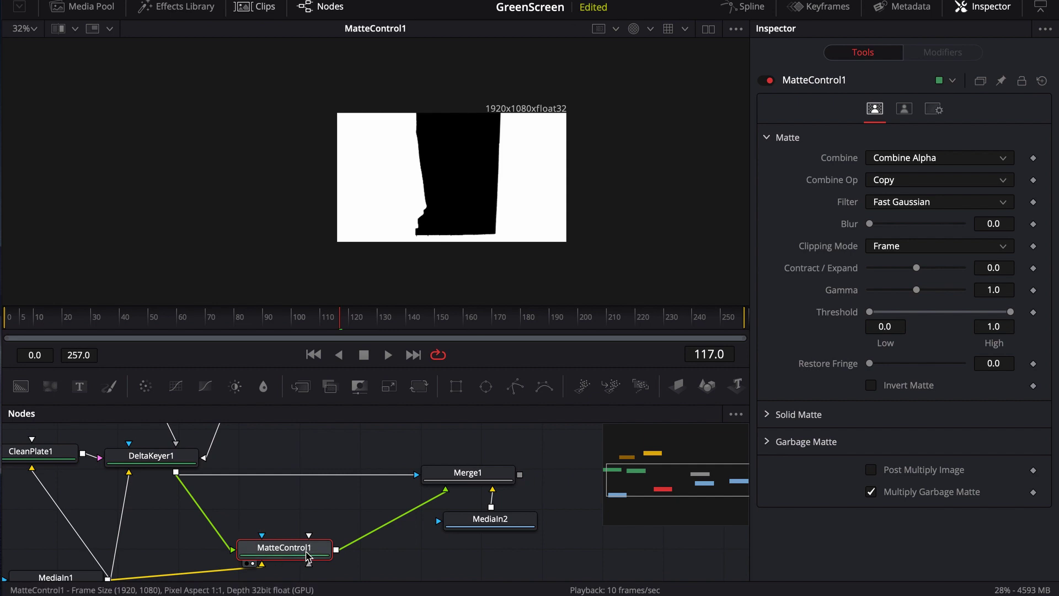
mouse_move(308, 556)
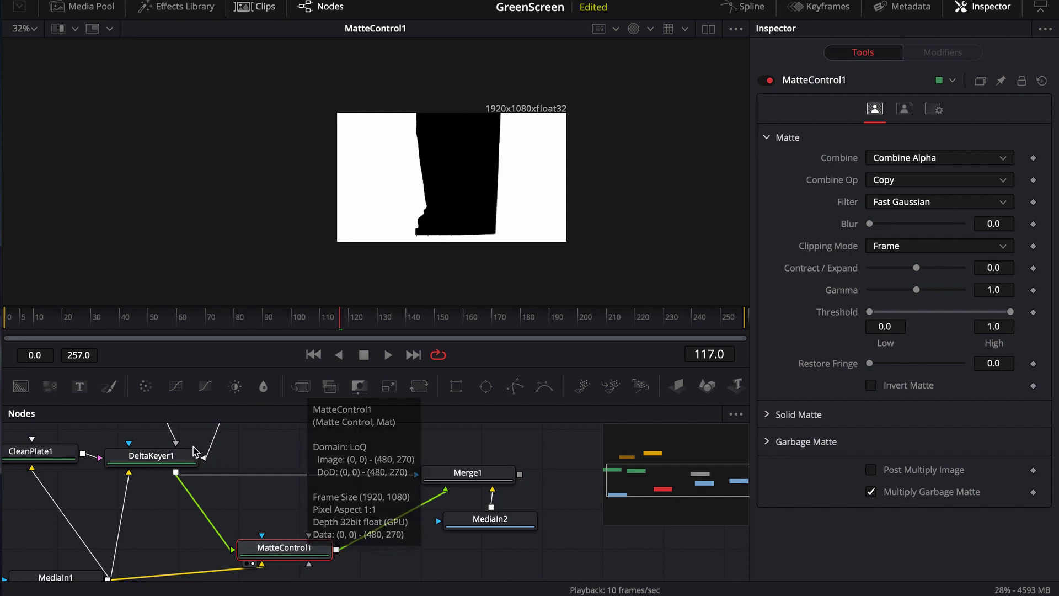
- Pin DeltaKeyer1's spill and fringe controls and show MatteControl1's spill controls alongside them for comparison
click(159, 460)
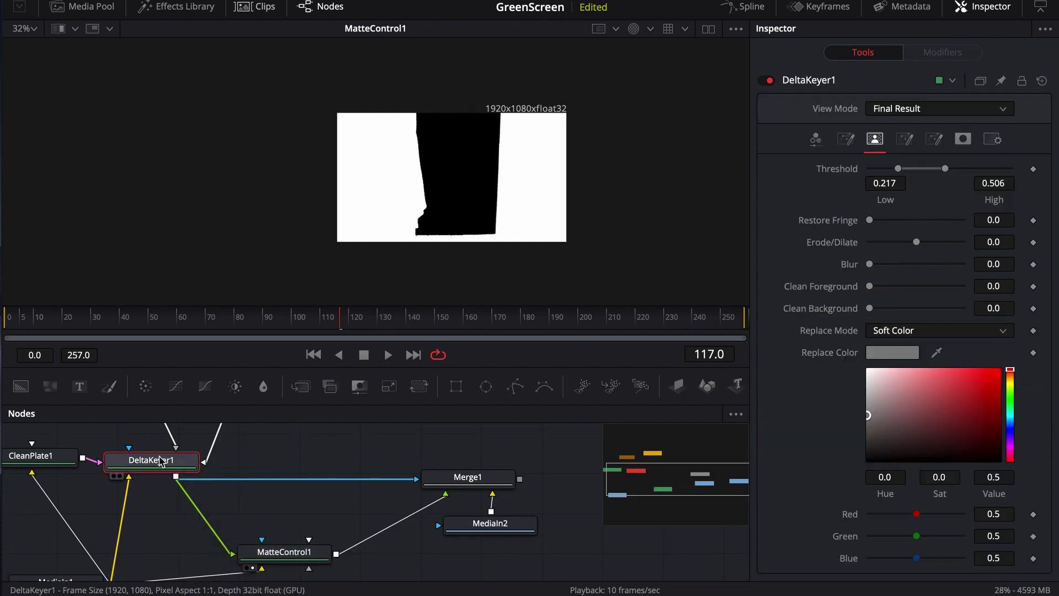
click(905, 140)
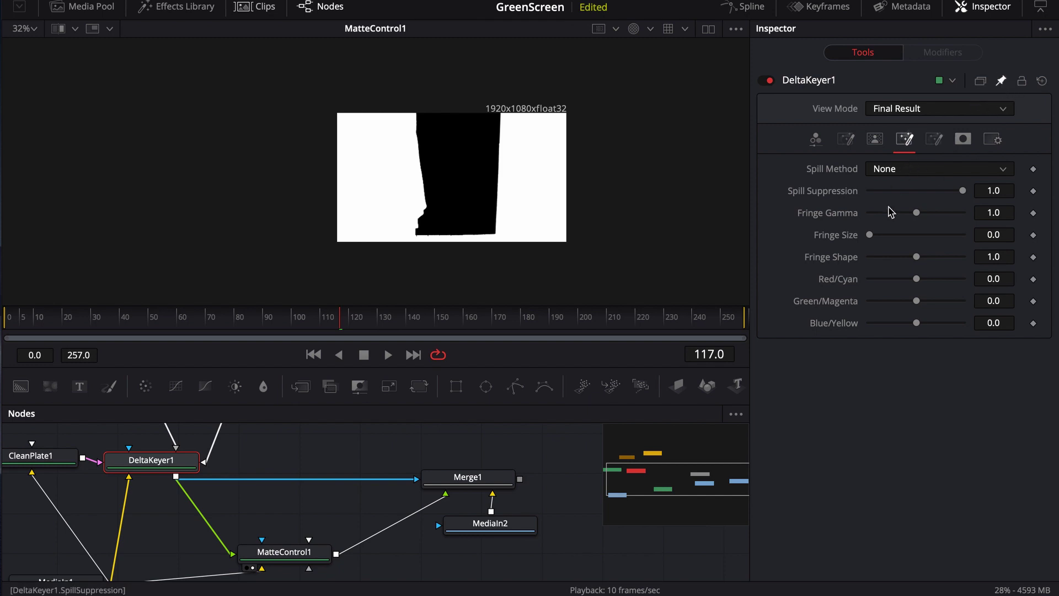
click(303, 553)
scroll(295, 559, down, 1)
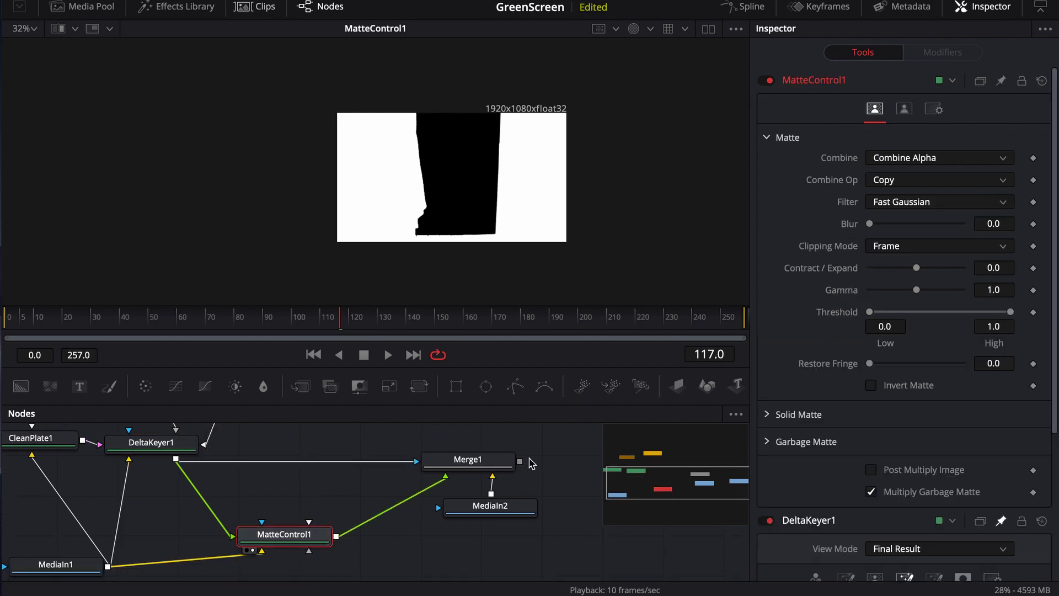
click(906, 112)
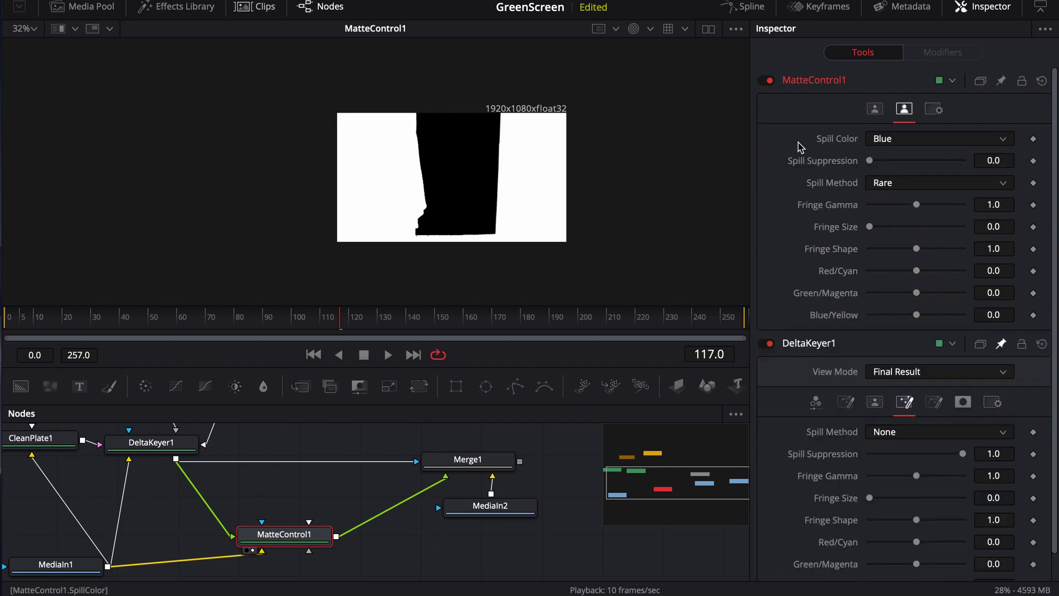
- Set MatteControl1's Spill Color to Green and unpin DeltaKeyer1's controls
scroll(809, 284, down, 1)
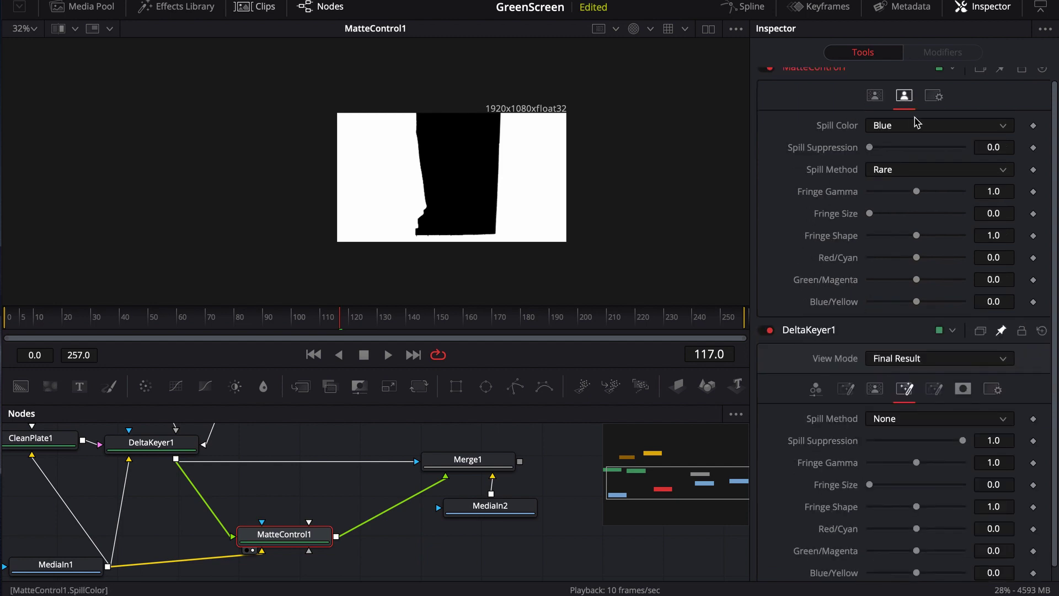
click(902, 129)
click(885, 161)
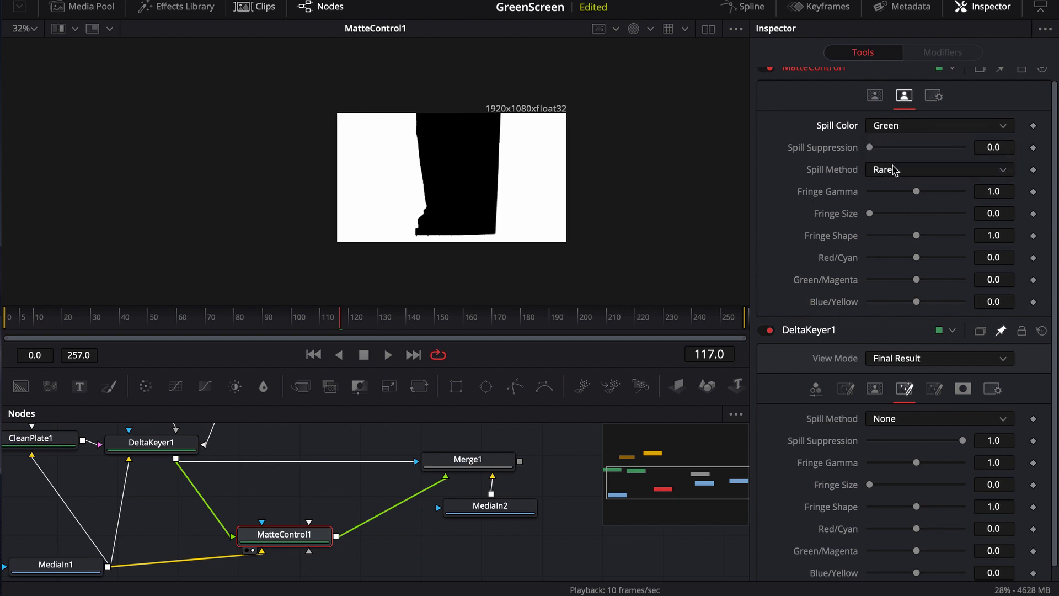
scroll(799, 426, down, 1)
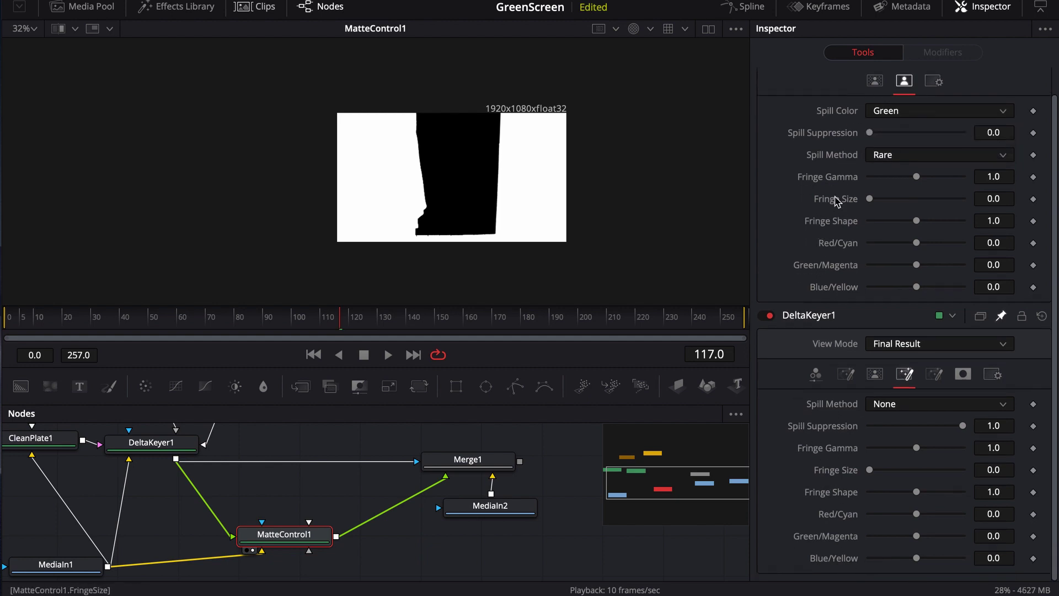
scroll(837, 201, up, 2)
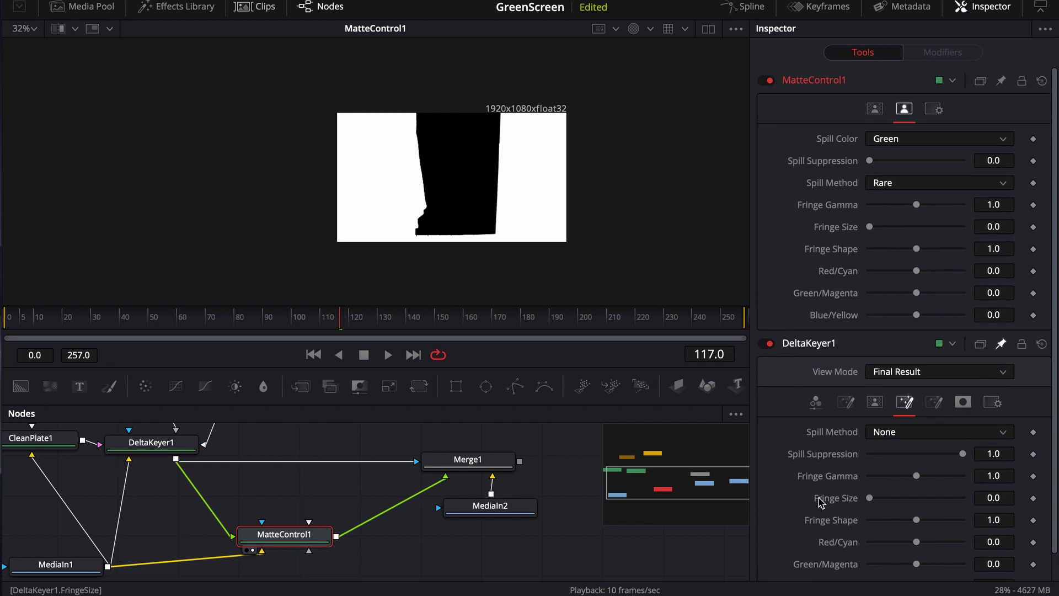
click(292, 539)
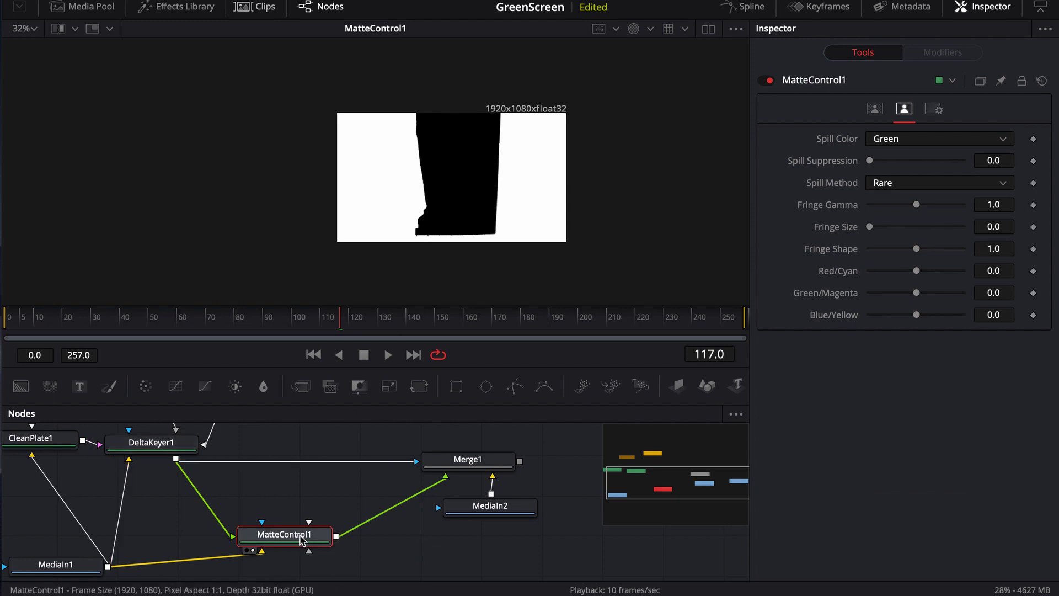
- Restore the color view and set up dual viewers showing MatteControl1 in the first and Merge1 in the second
click(634, 29)
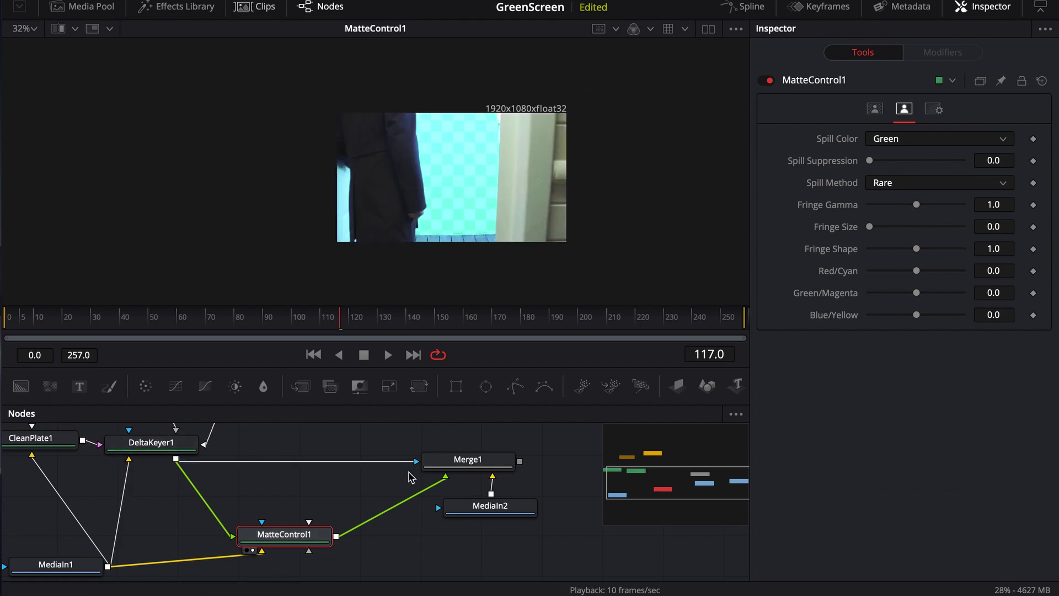
drag(287, 534, 284, 525)
key(1)
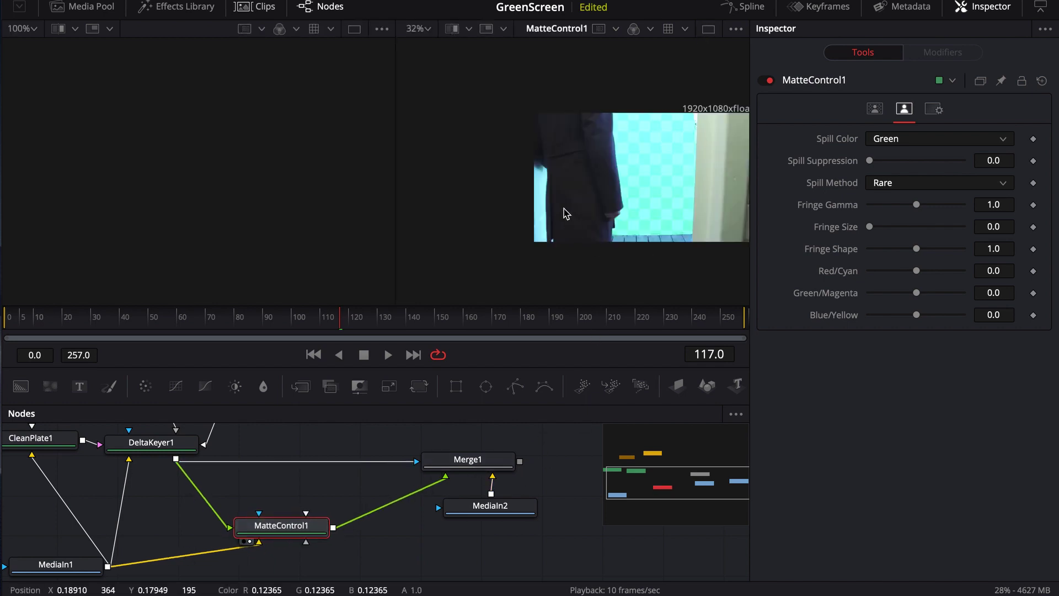
drag(316, 538, 272, 101)
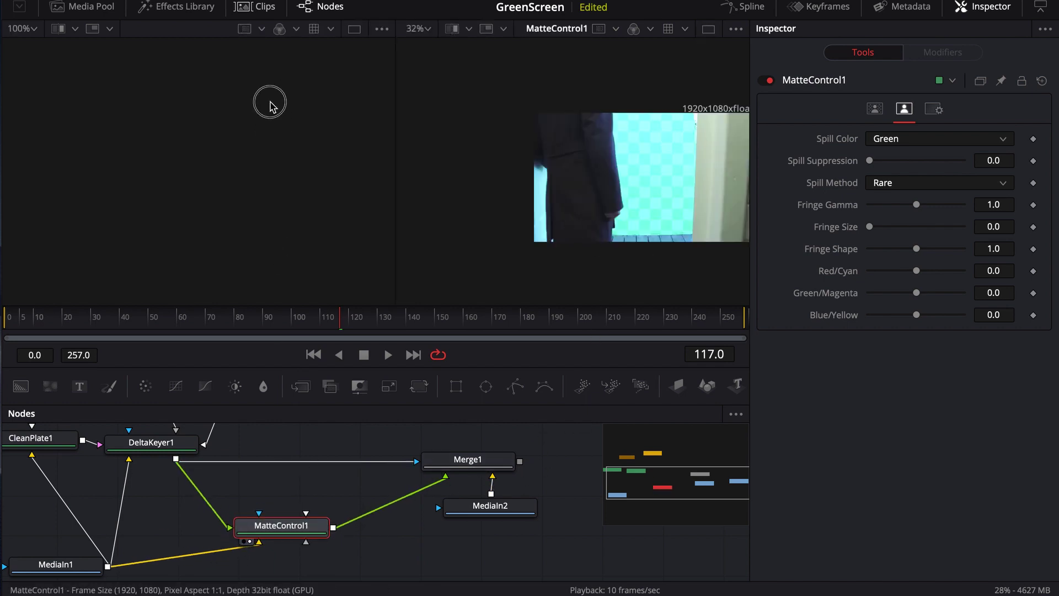
drag(471, 462, 529, 205)
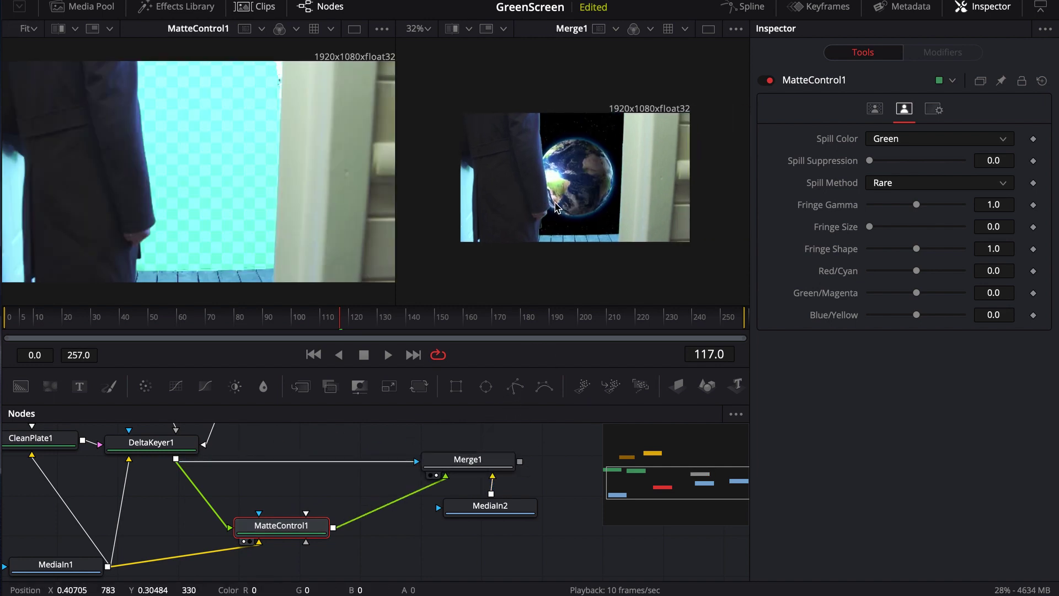
- Set MatteControl1's Spill Suppression to 1.0 while viewing the hand and coat edge in Merge1 up close
scroll(584, 182, up, 2)
scroll(584, 182, up, 4)
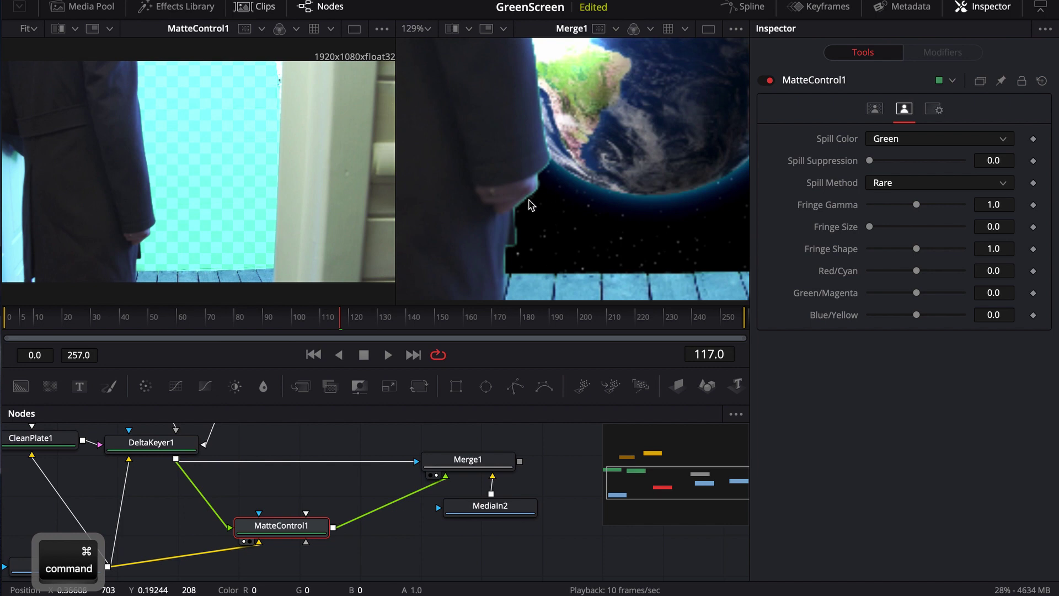
drag(282, 525, 282, 526)
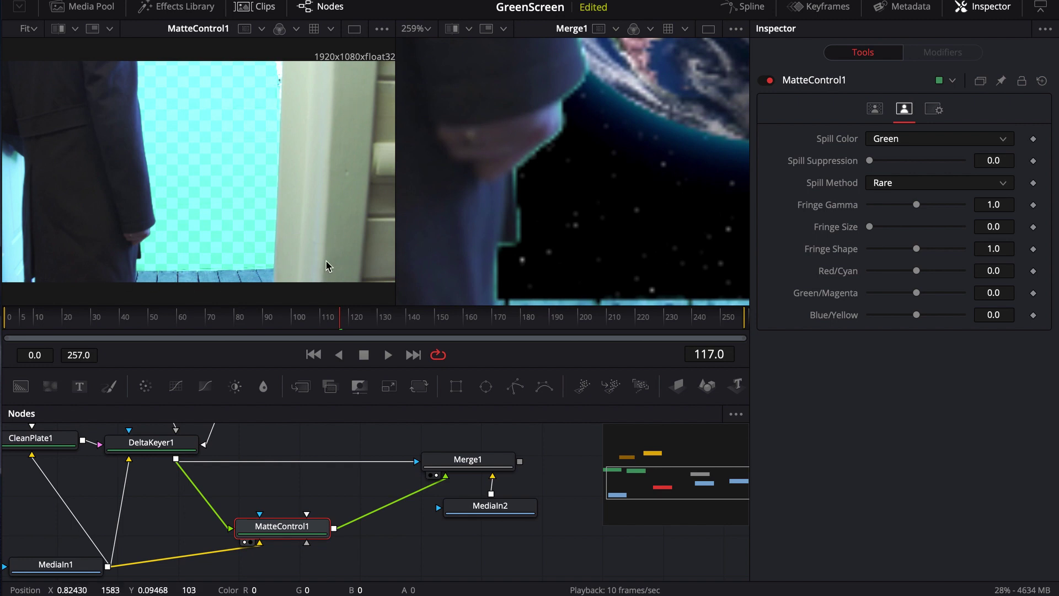
drag(870, 160, 1017, 160)
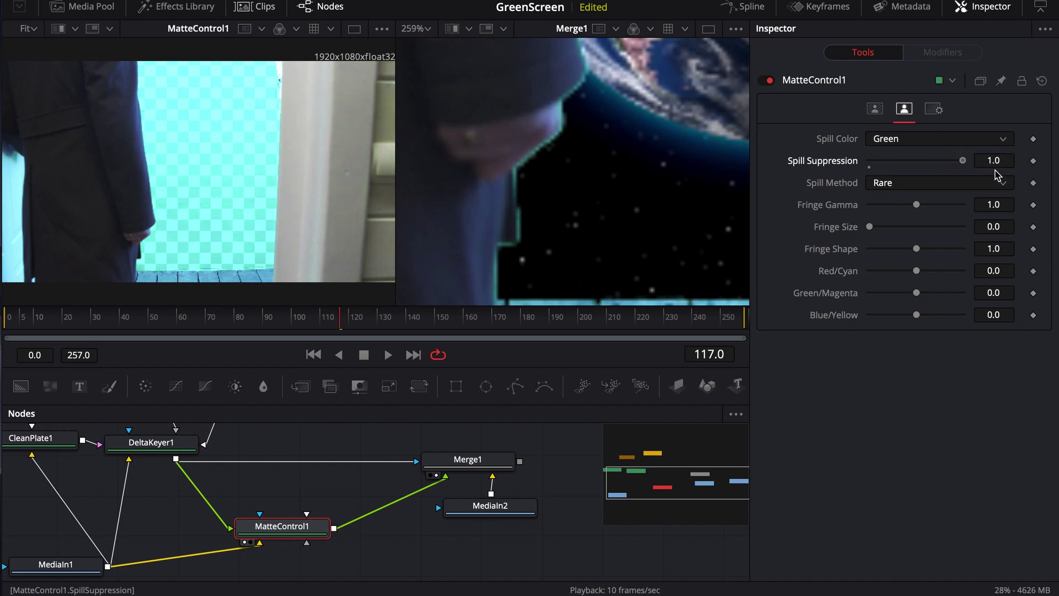
- Try the Medium Spill Method in MatteControl1 and compare it against Spill Suppression reset to 0.0
click(884, 186)
click(889, 218)
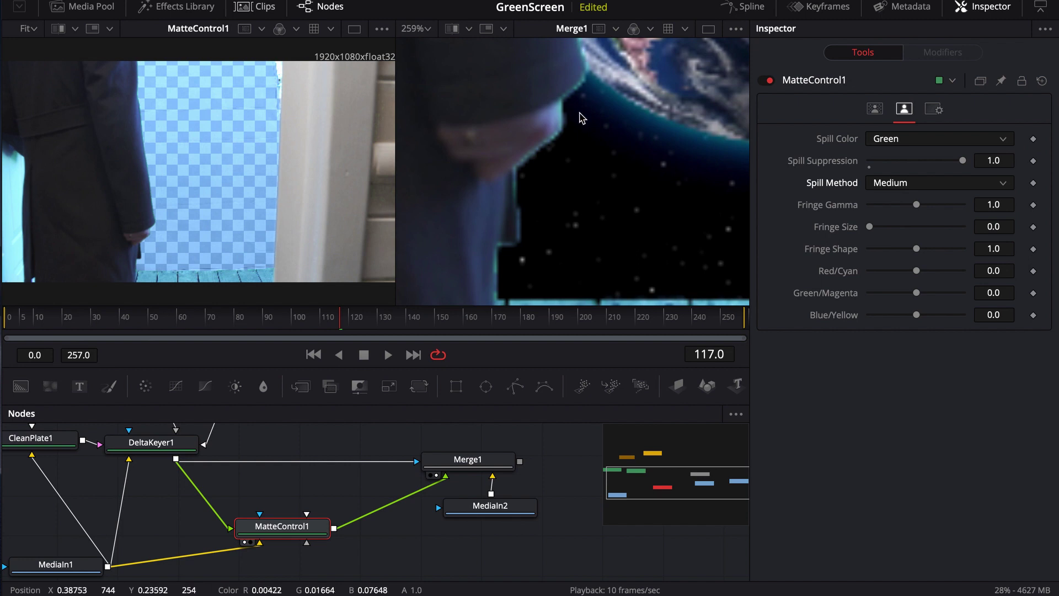
double_click(832, 161)
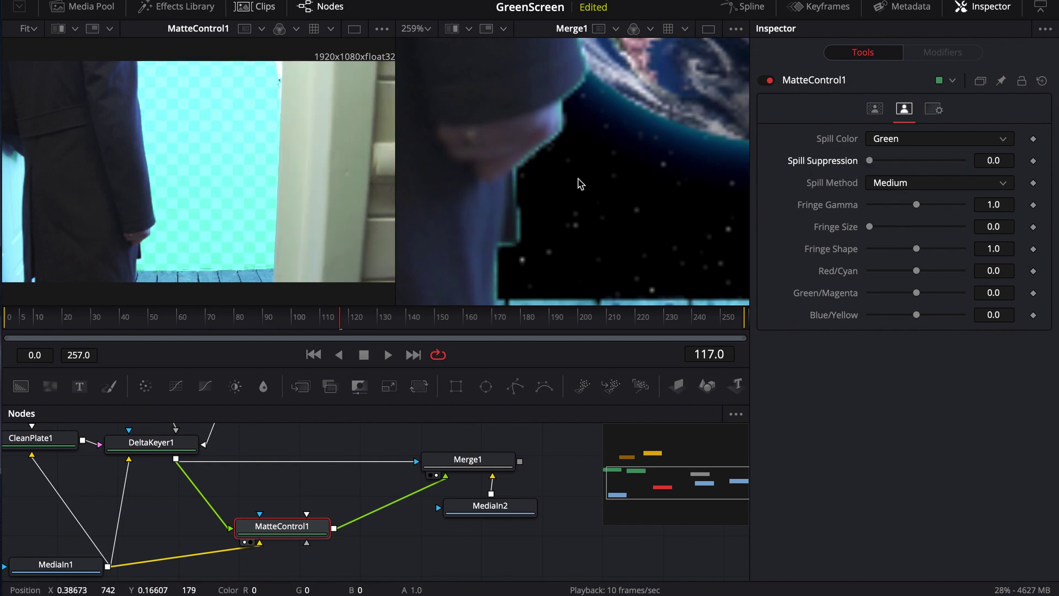
key(ctrl+z)
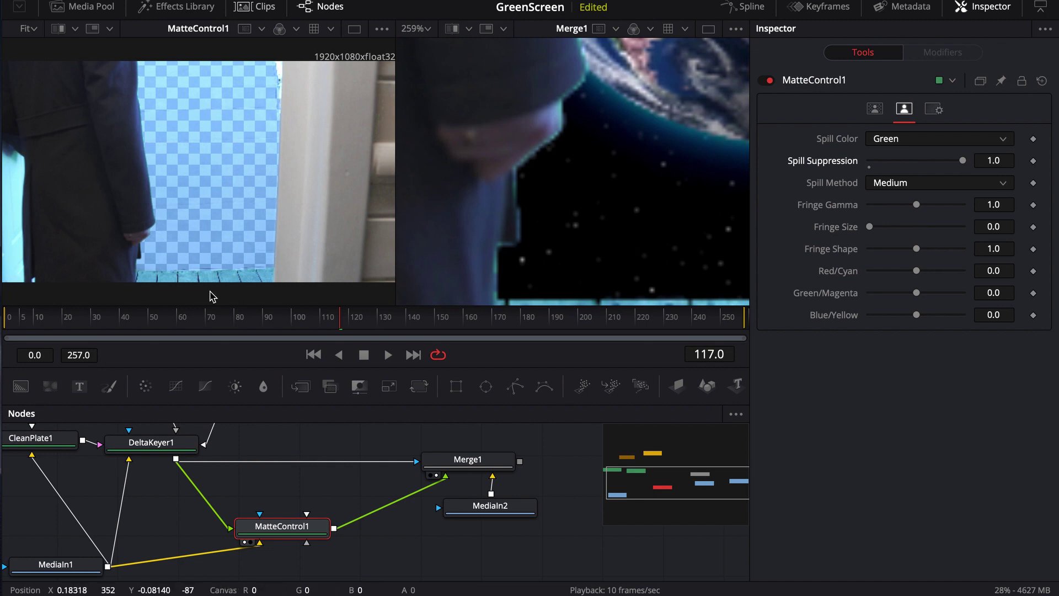
- Set MatteControl1's Spill Method to Well Done and lower its Spill Suppression to about 0.622
scroll(937, 183, down, 1)
click(938, 182)
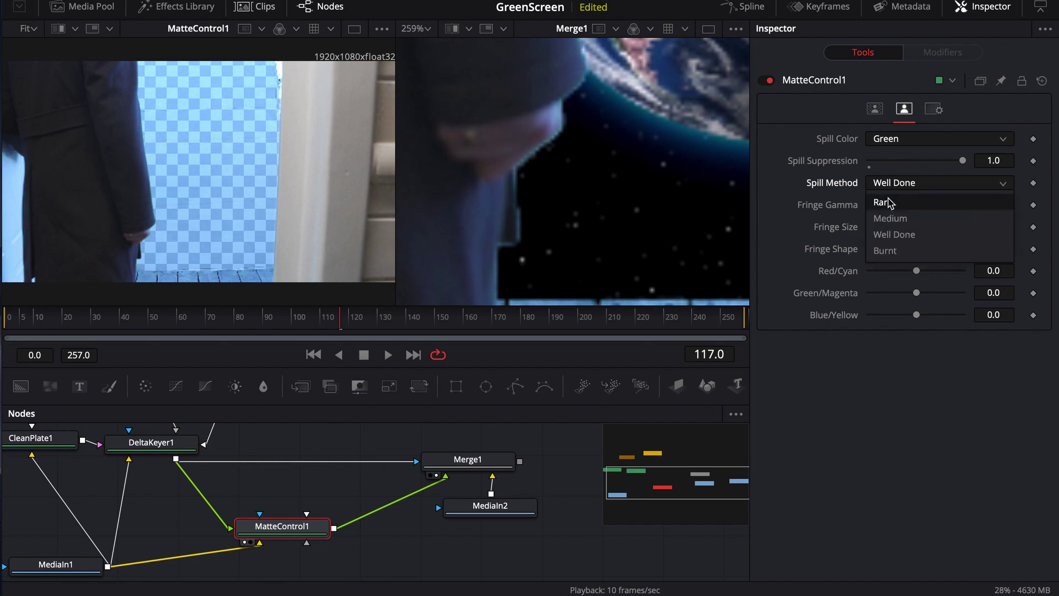
click(894, 236)
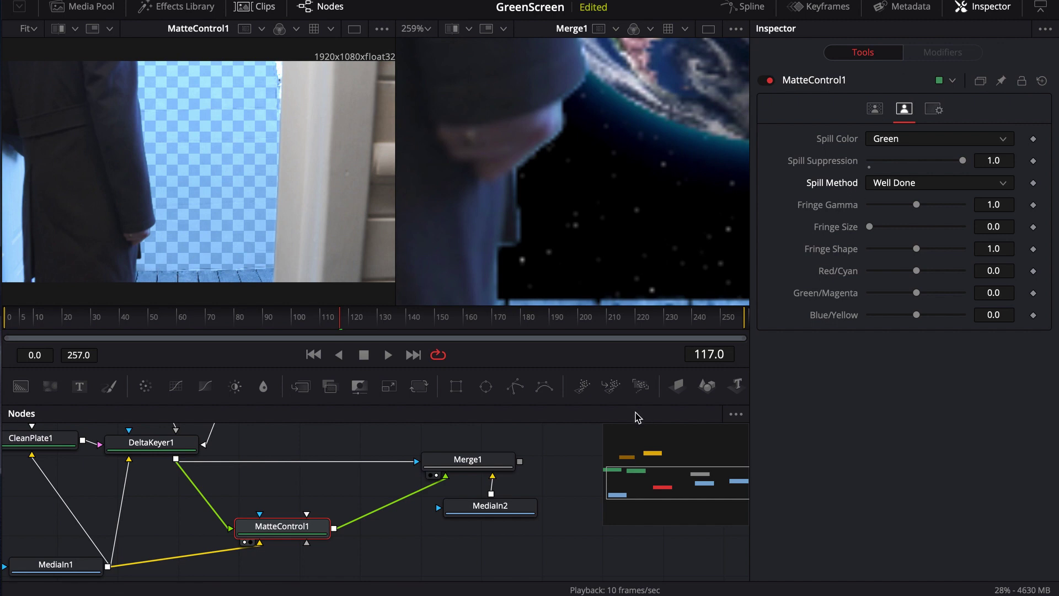
drag(963, 160, 927, 164)
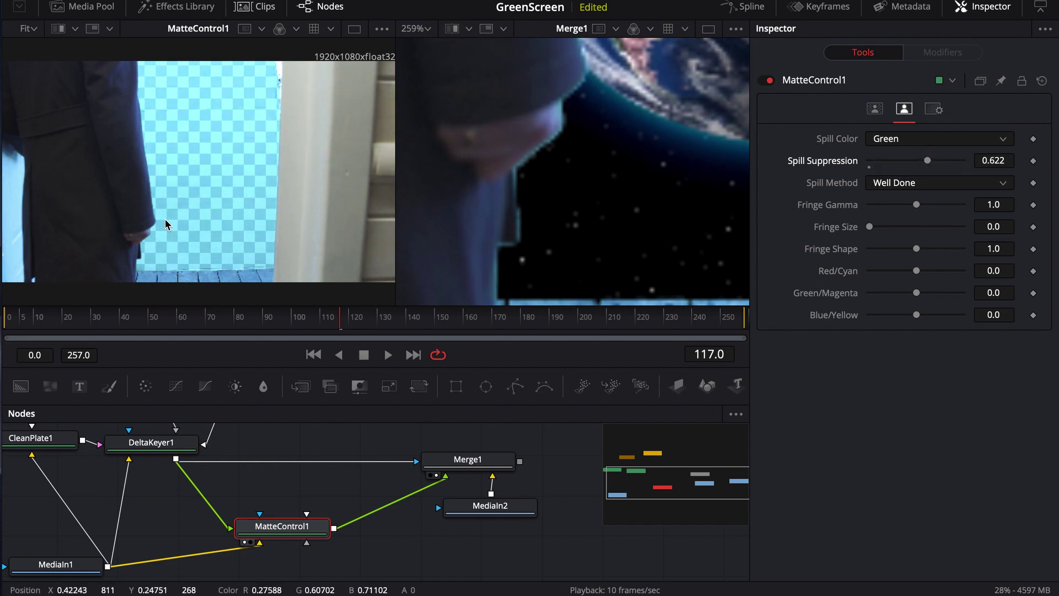
- Try a Fringe Gamma of 0.227, Fringe Size of 0.79 and Fringe Shape of 0.984 on the coat and hand edge
scroll(555, 138, up, 4)
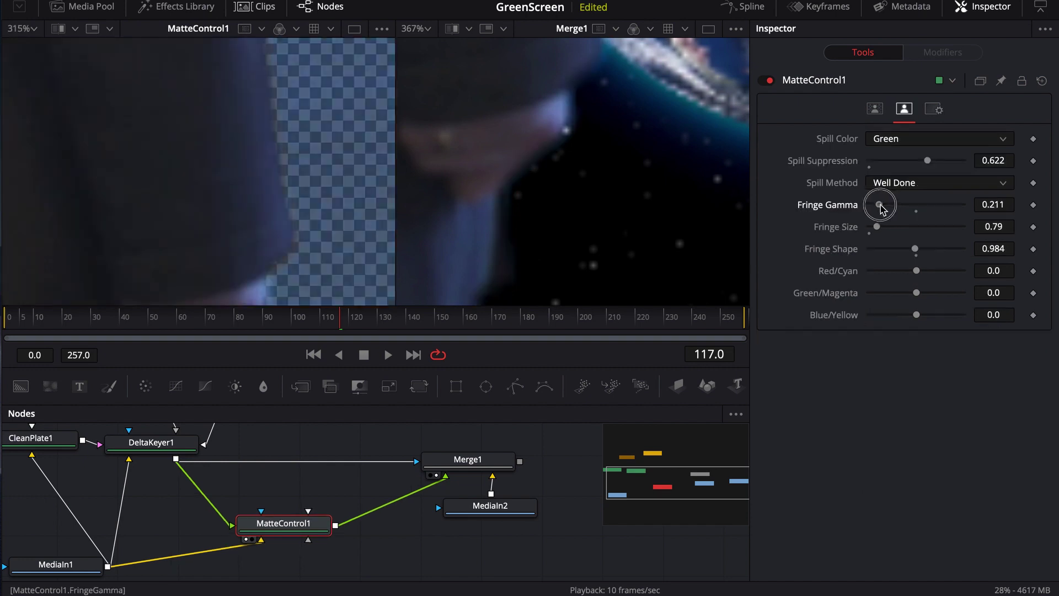
mouse_move(880, 207)
mouse_down()
mouse_move(889, 207)
mouse_move(879, 207)
mouse_up()
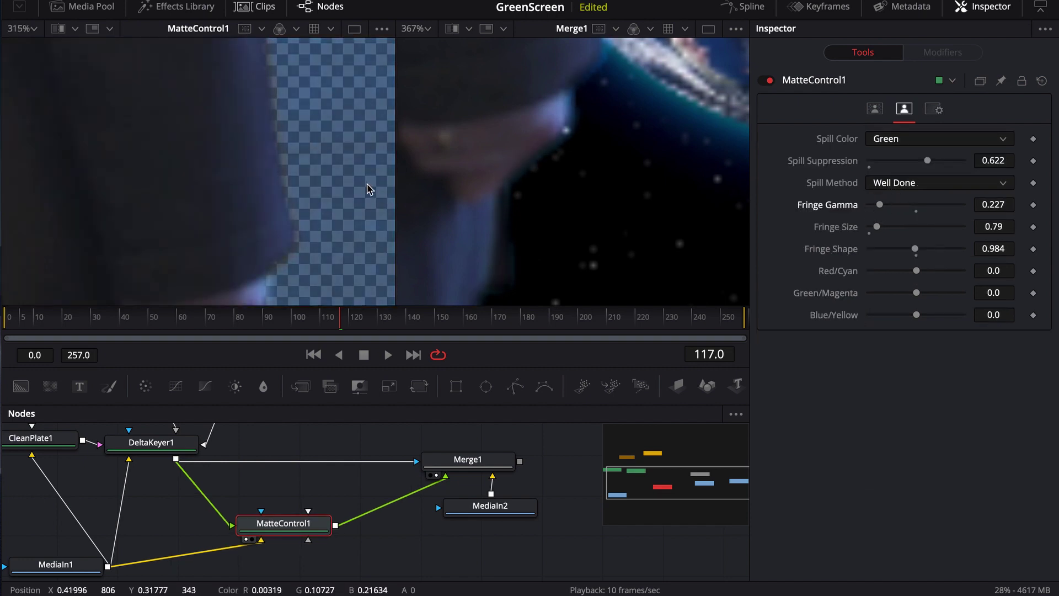
scroll(598, 177, down, 5)
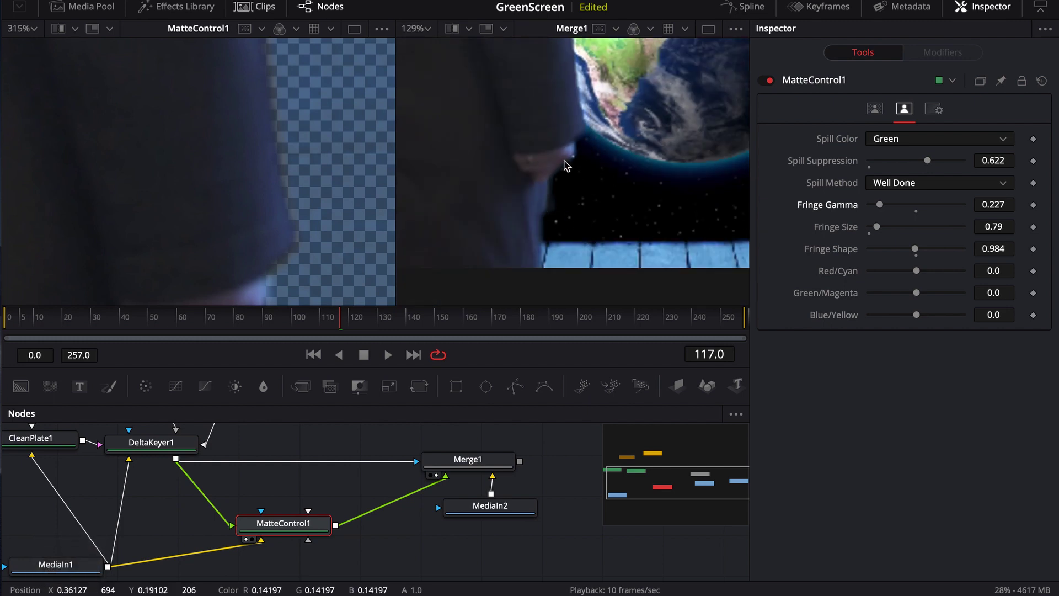
- Reset MatteControl1's Fringe Shape and Fringe Size to their defaults and lower Fringe Gamma to about 0.118
click(875, 109)
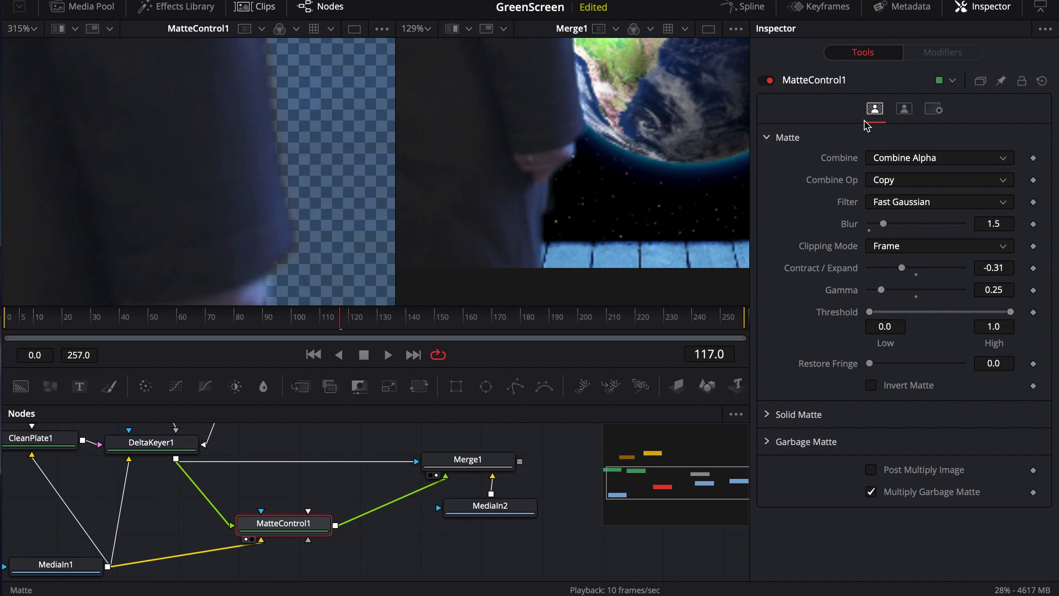
click(904, 109)
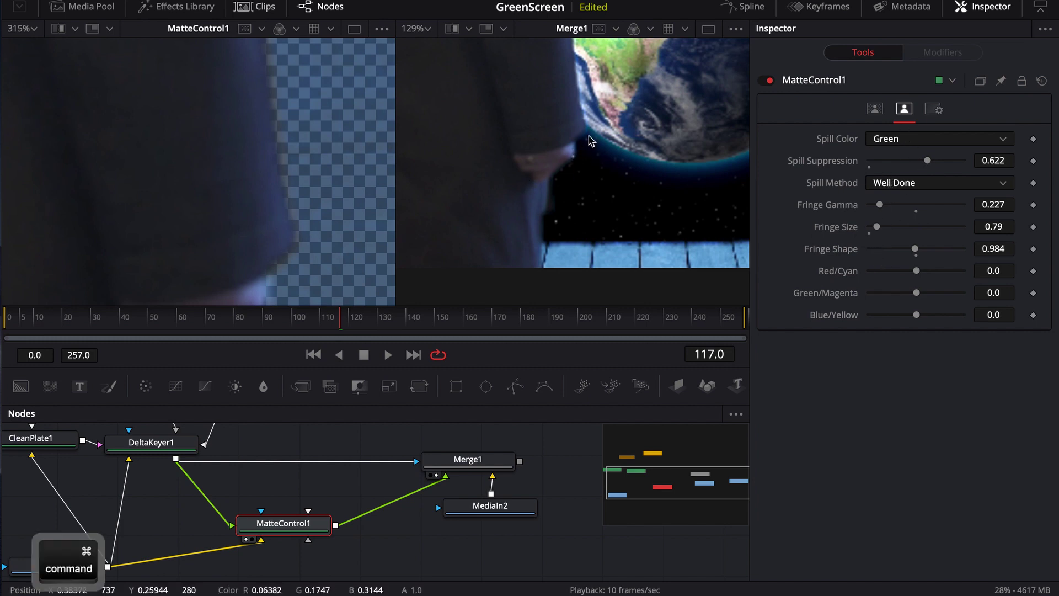
super+scroll(586, 132, up, 5)
drag(565, 224, 629, 175)
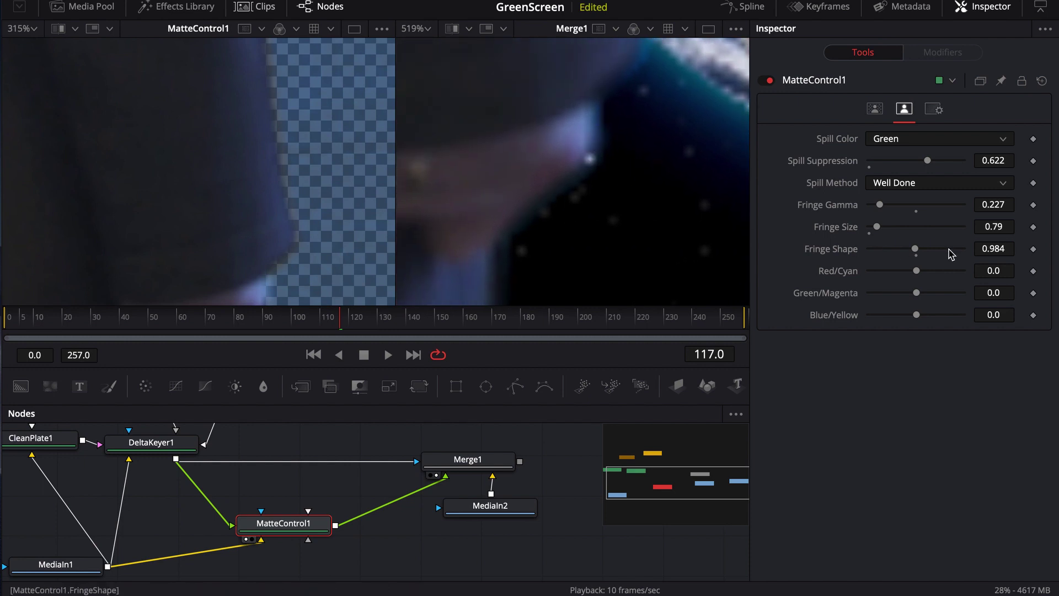
click(916, 256)
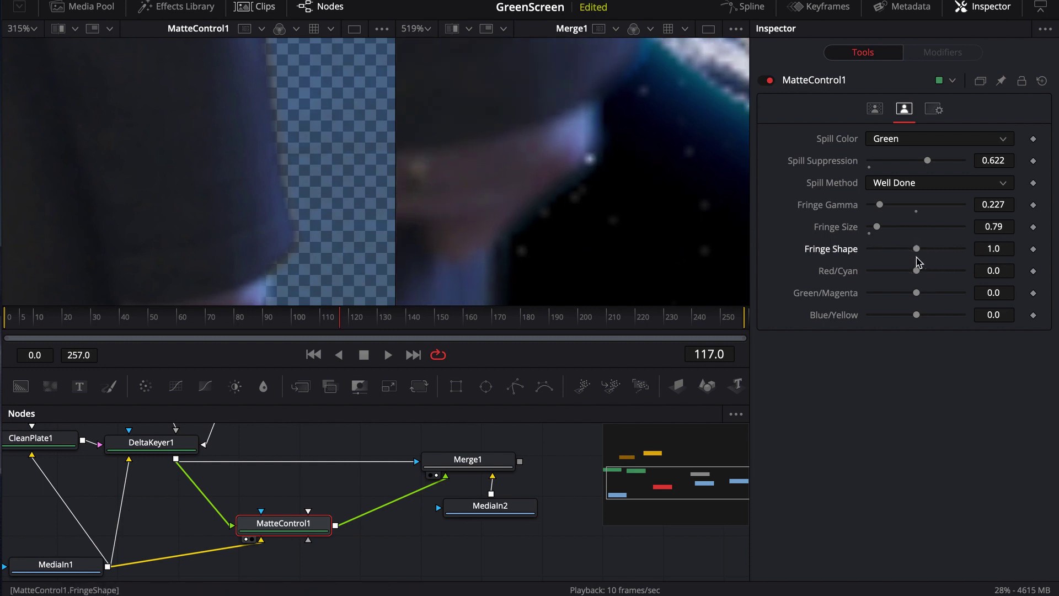
click(870, 235)
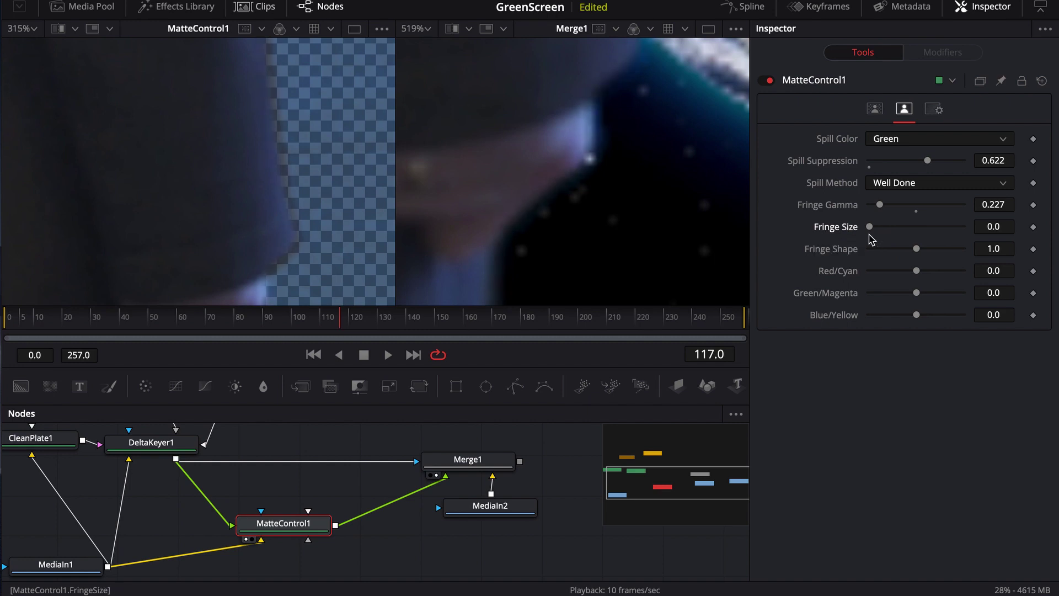
drag(880, 205, 875, 205)
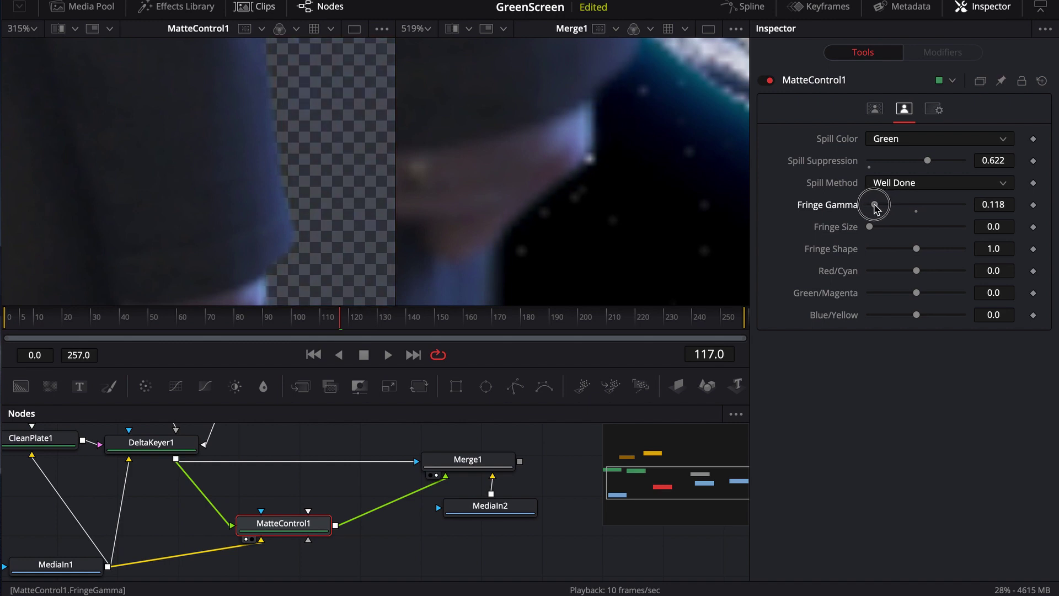
- Examine the keyed hand and coat edges in Merge1 up close and at full frame, and show Merge1 in a single viewer
scroll(668, 160, down, 5)
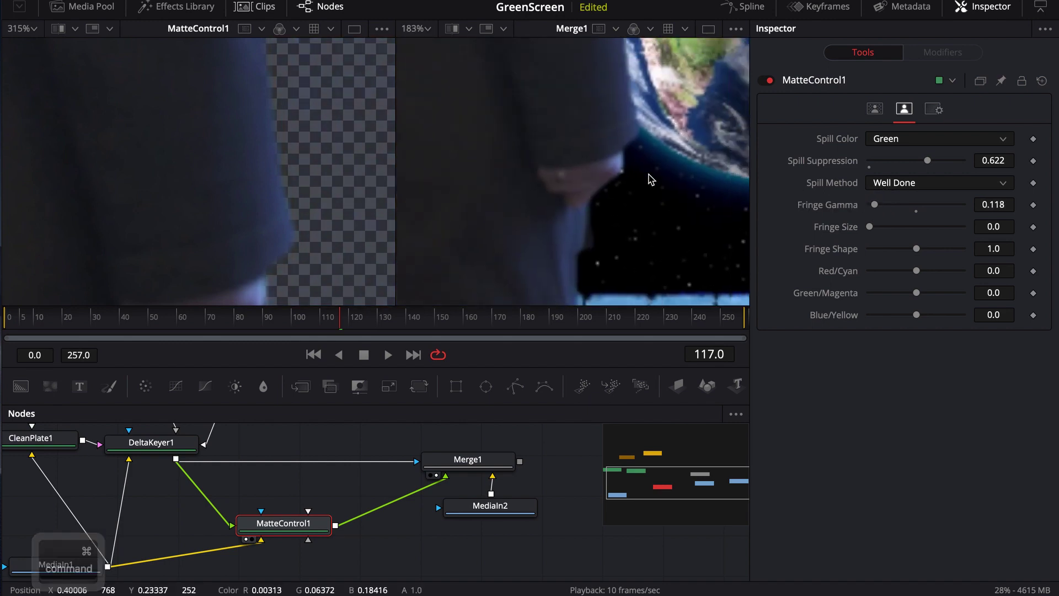
scroll(651, 180, down, 6)
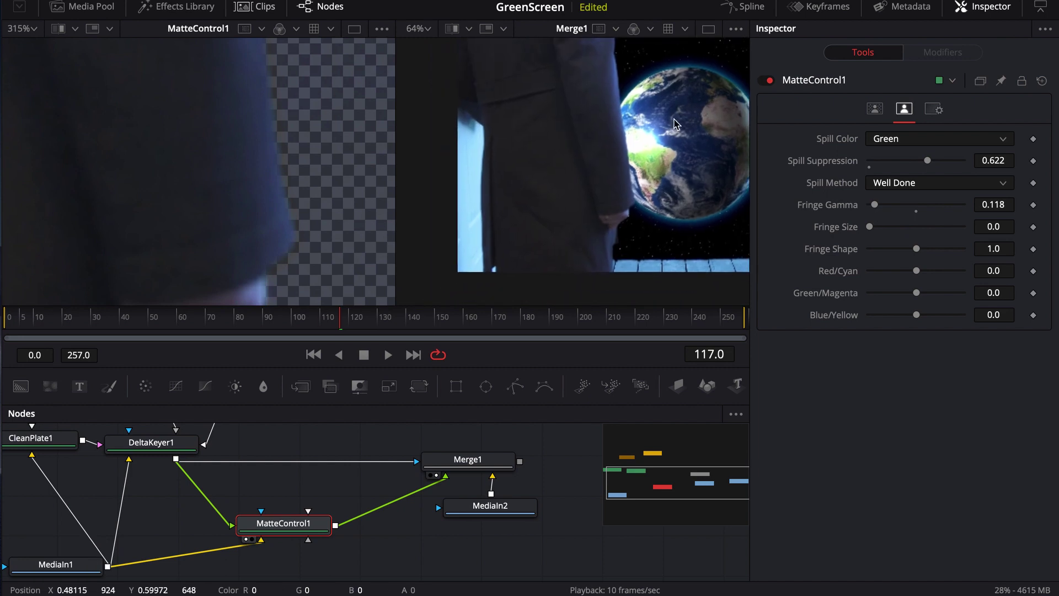
scroll(629, 226, up, 10)
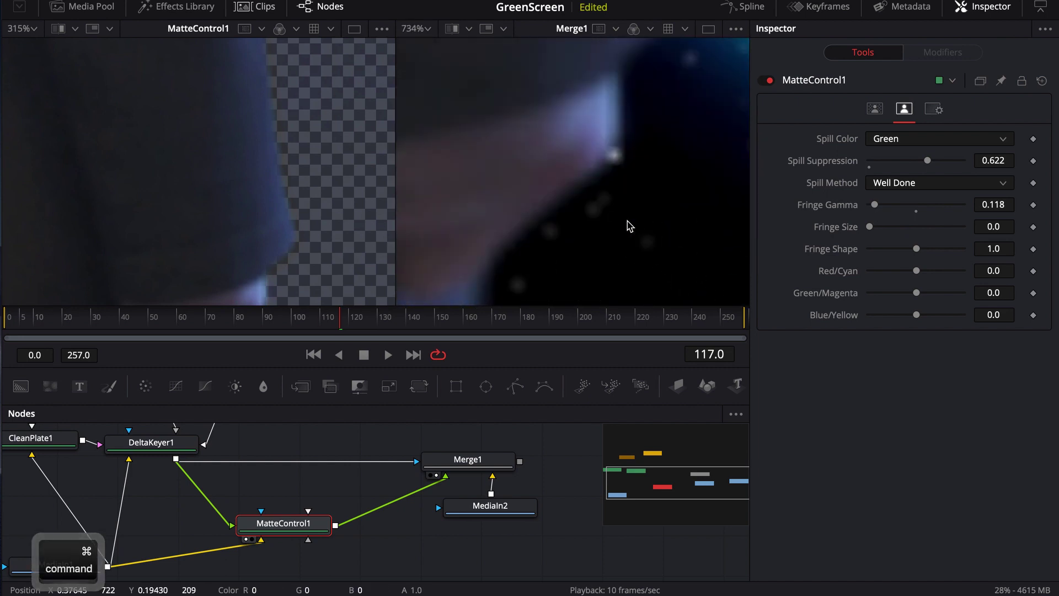
scroll(628, 226, down, 10)
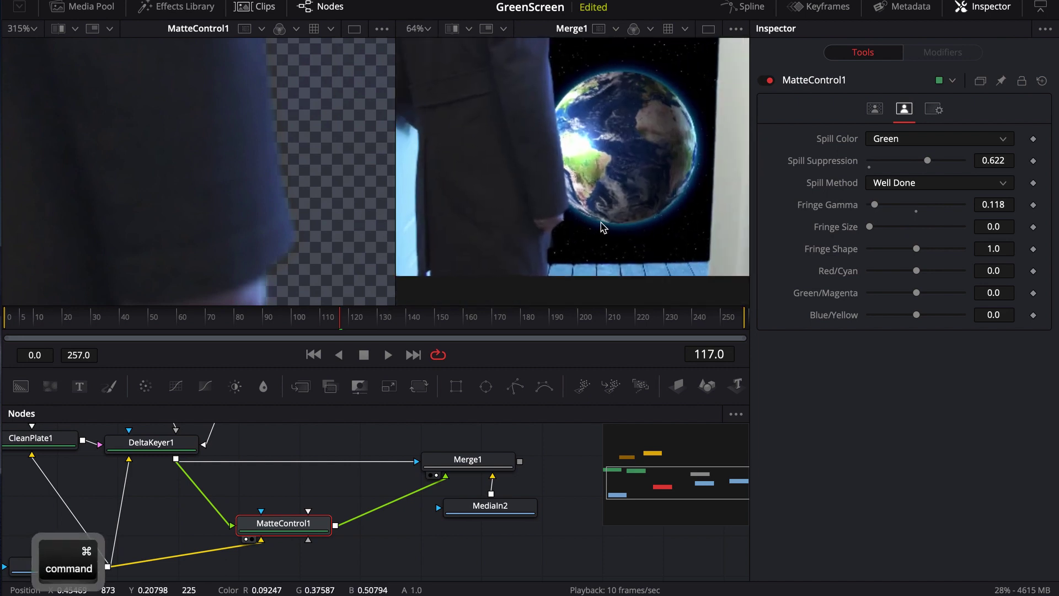
scroll(603, 226, down, 2)
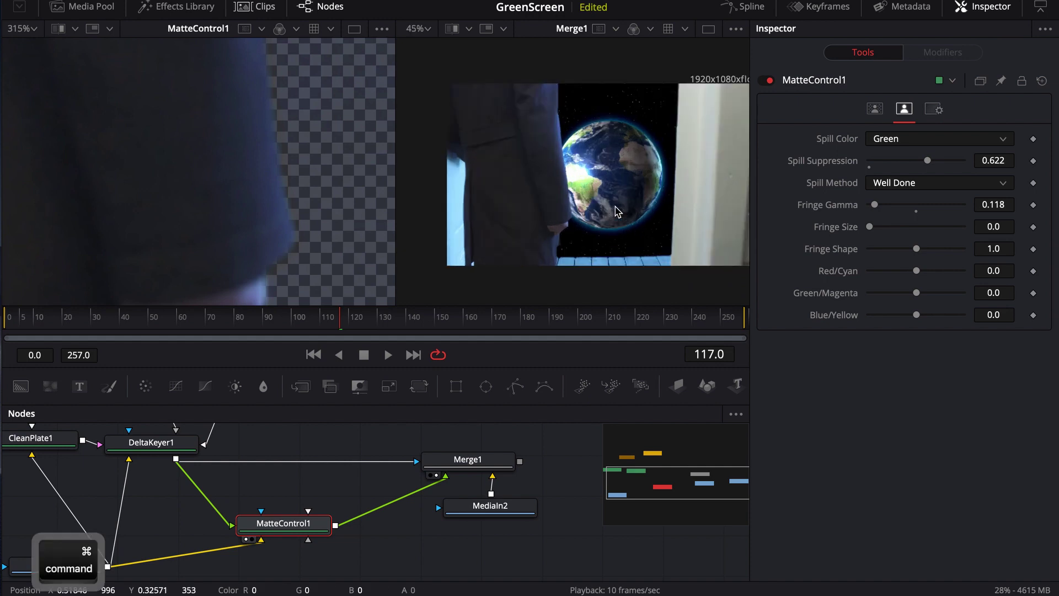
scroll(617, 213, down, 2)
drag(205, 466, 289, 236)
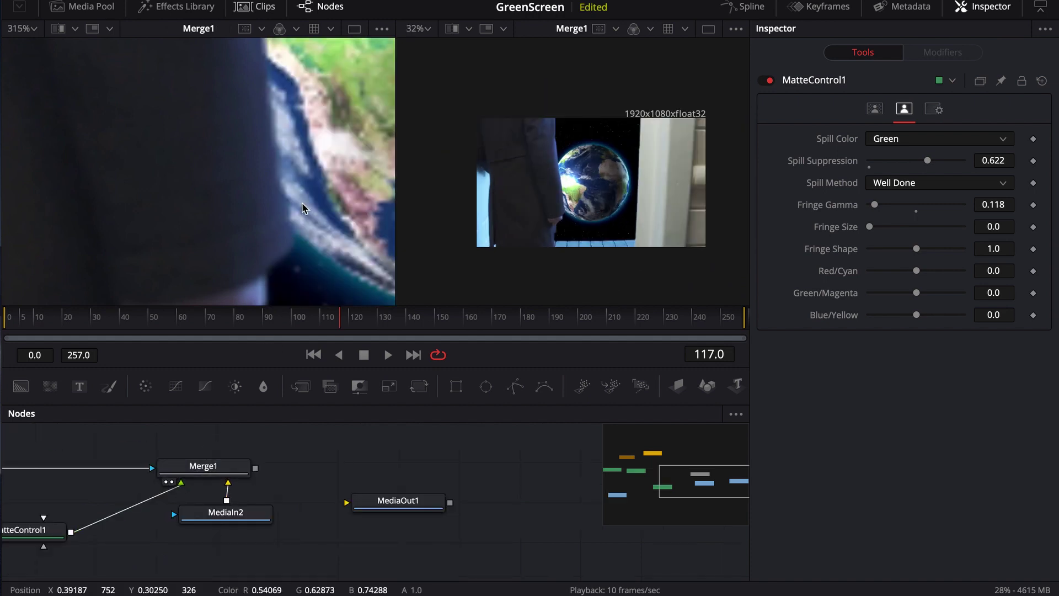
click(707, 28)
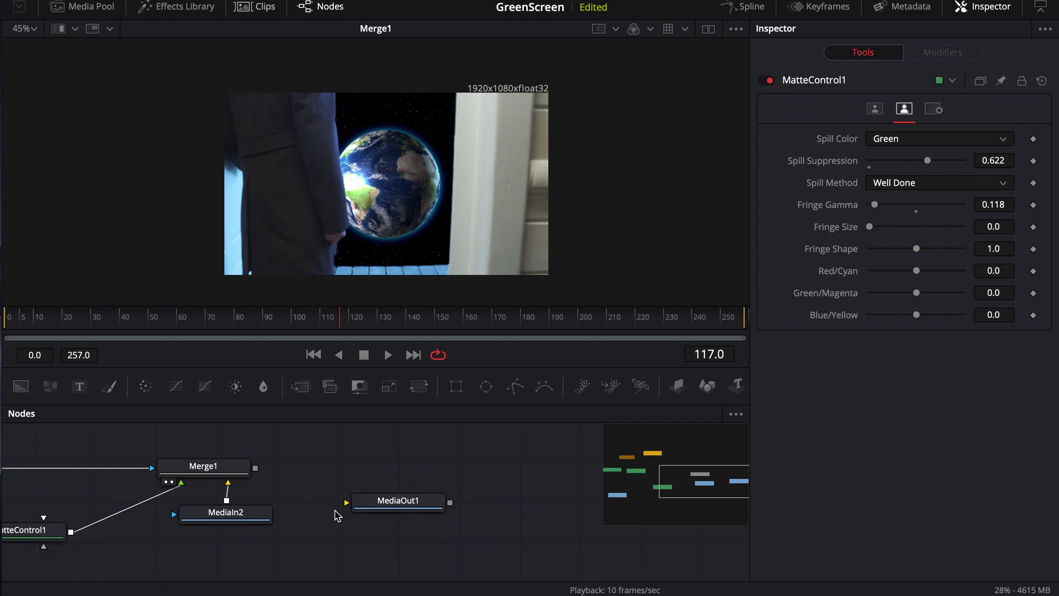
- Connect Merge1's output to MediaOut1 and go to the start of the Chromakey clip on the Edit page timeline
drag(255, 468, 414, 465)
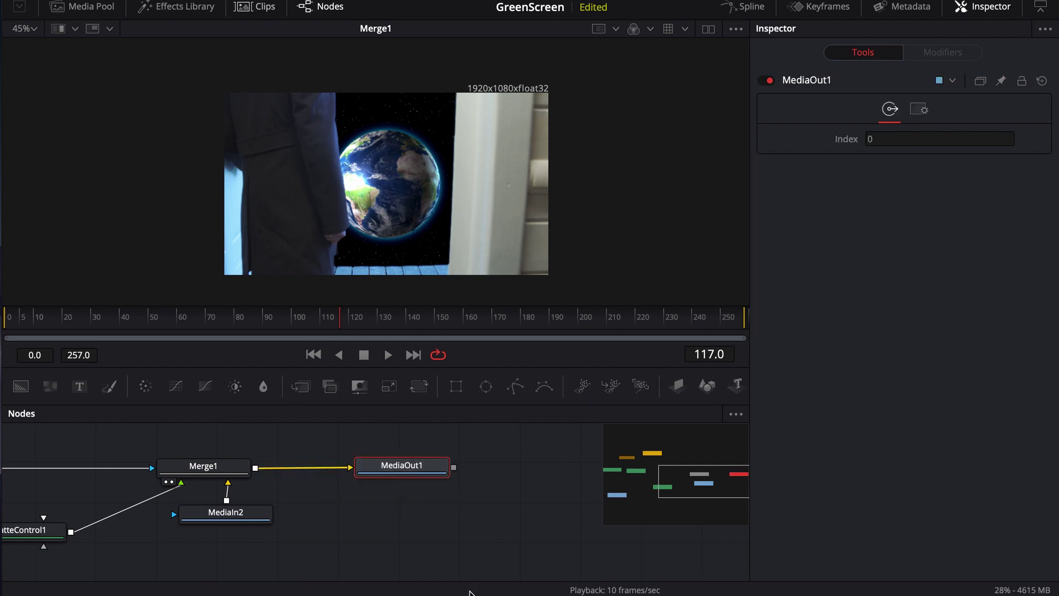
key(shift+4)
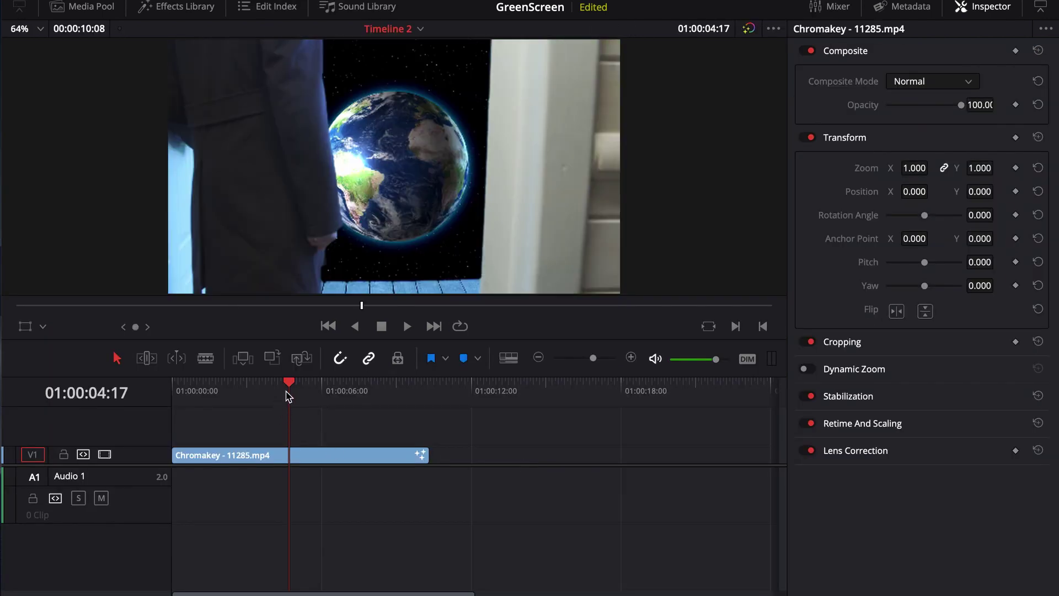
drag(287, 396, 172, 386)
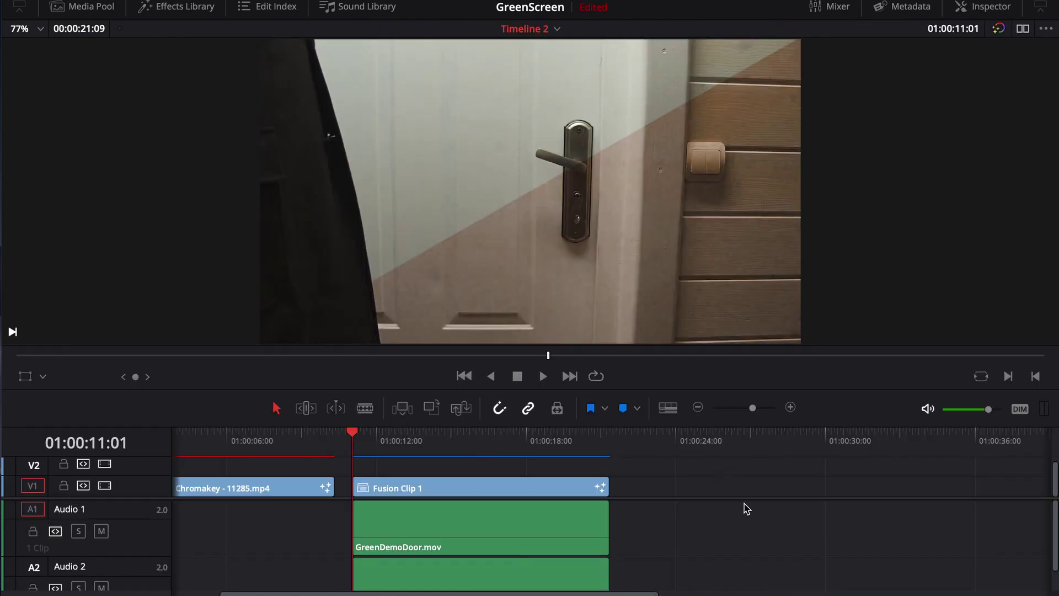
- Play back Fusion Clip 1 on the timeline and inspect its Fusion node layout with Polygon1, Merge1 and the two MediaIn nodes
key(space)
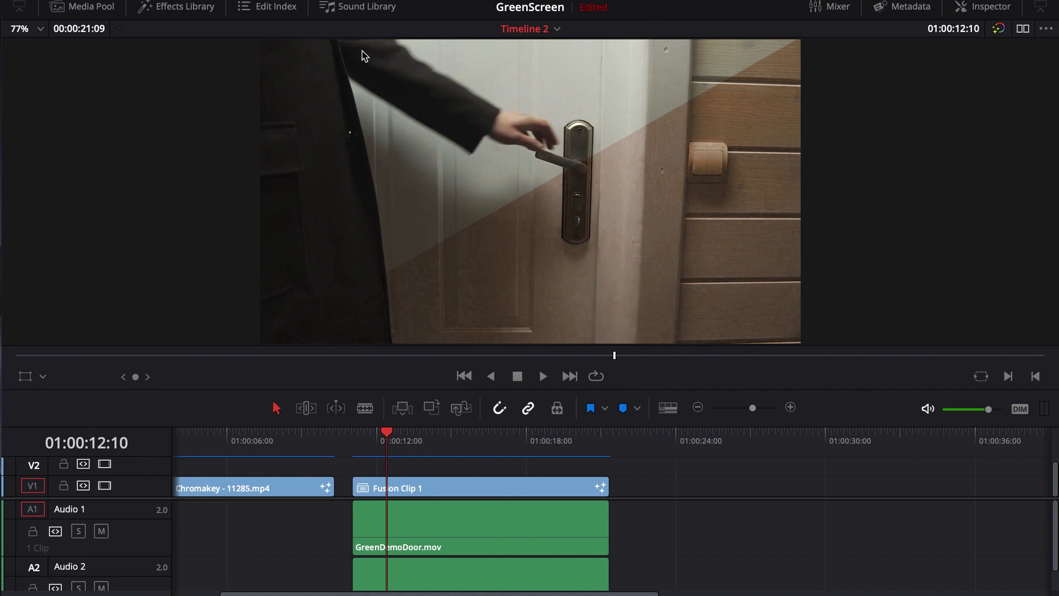
key(space)
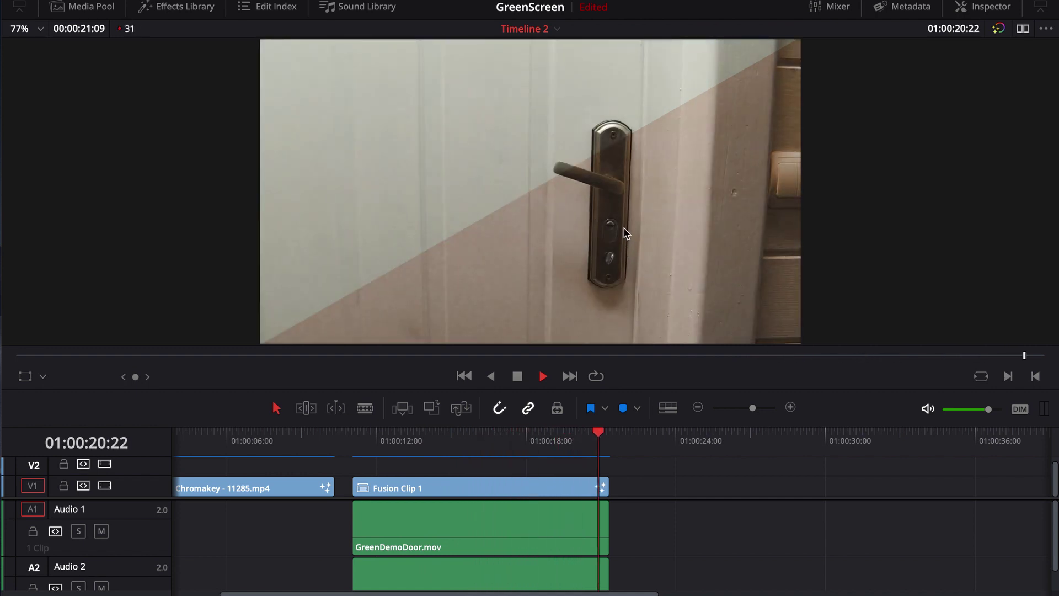
key(space)
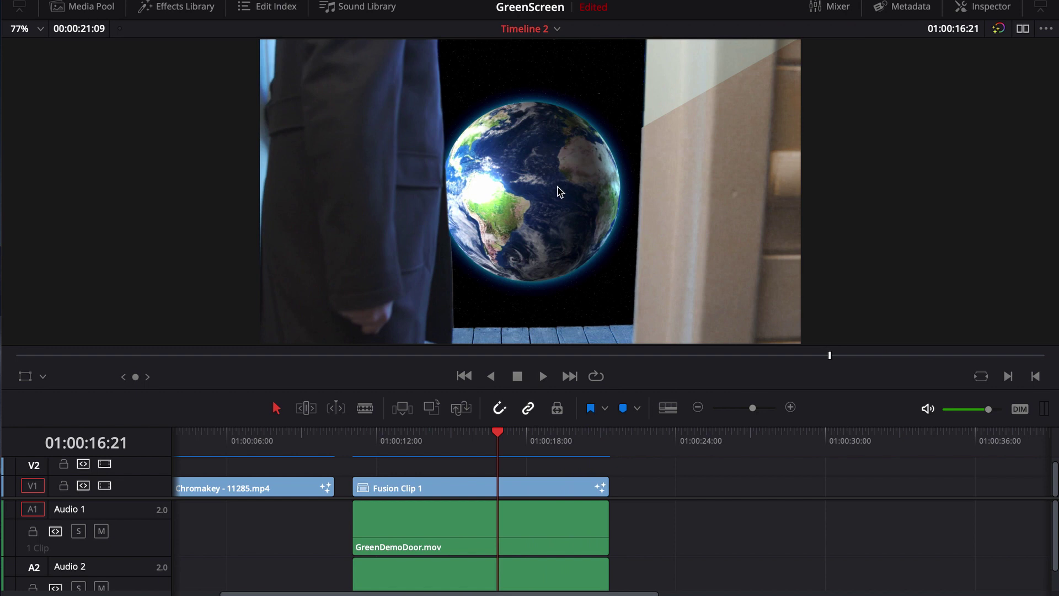
key(shift+5)
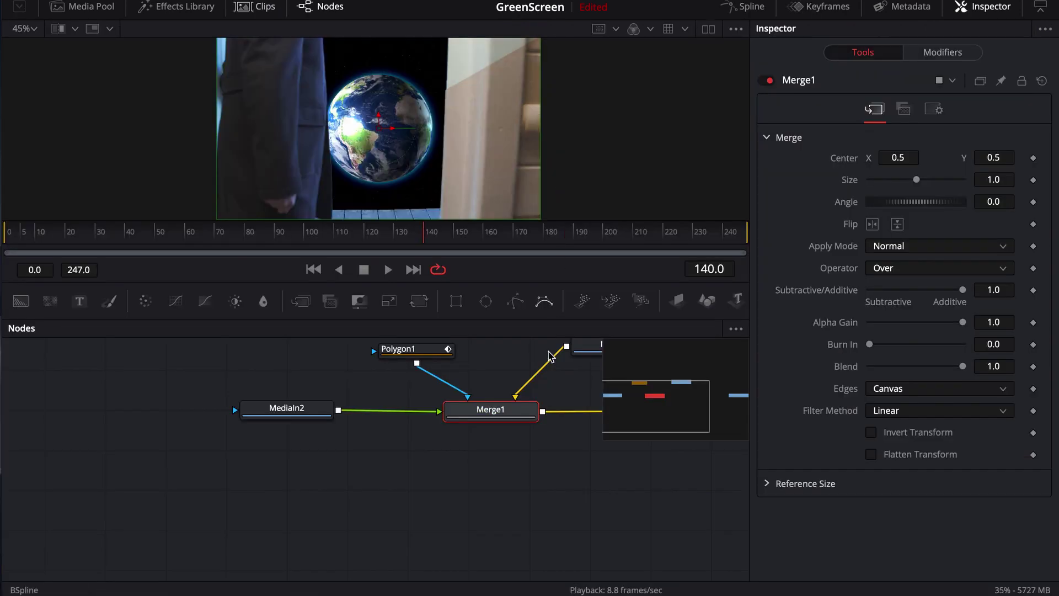
drag(507, 498, 327, 544)
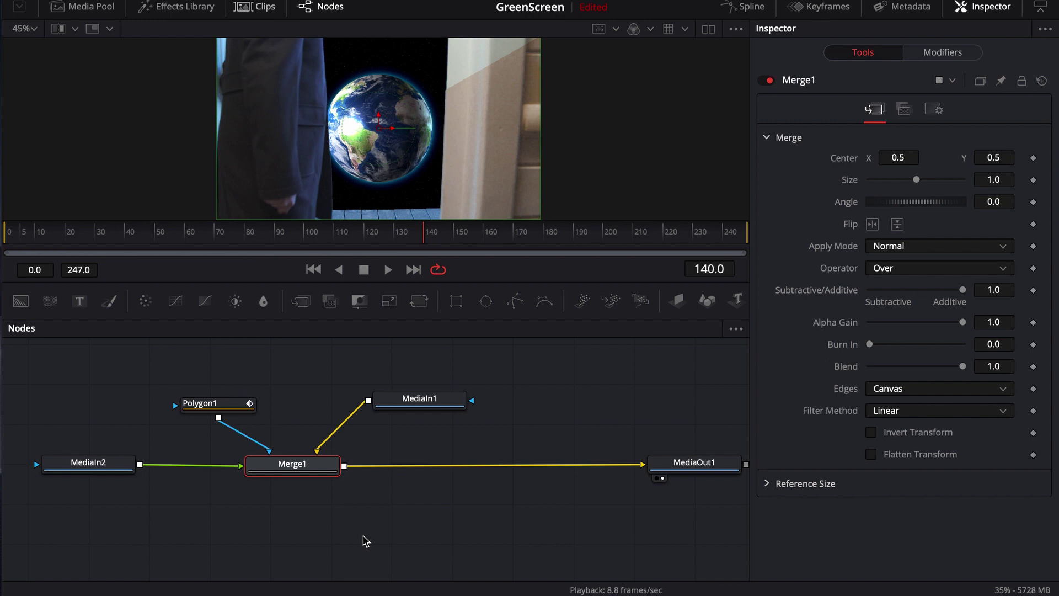
- Open the Chromakey clip's Fusion composition at 01:00:07:02 and connect MatteControl1 to Merge1's foreground in place of DeltaKeyer1
key(shift+4)
click(253, 436)
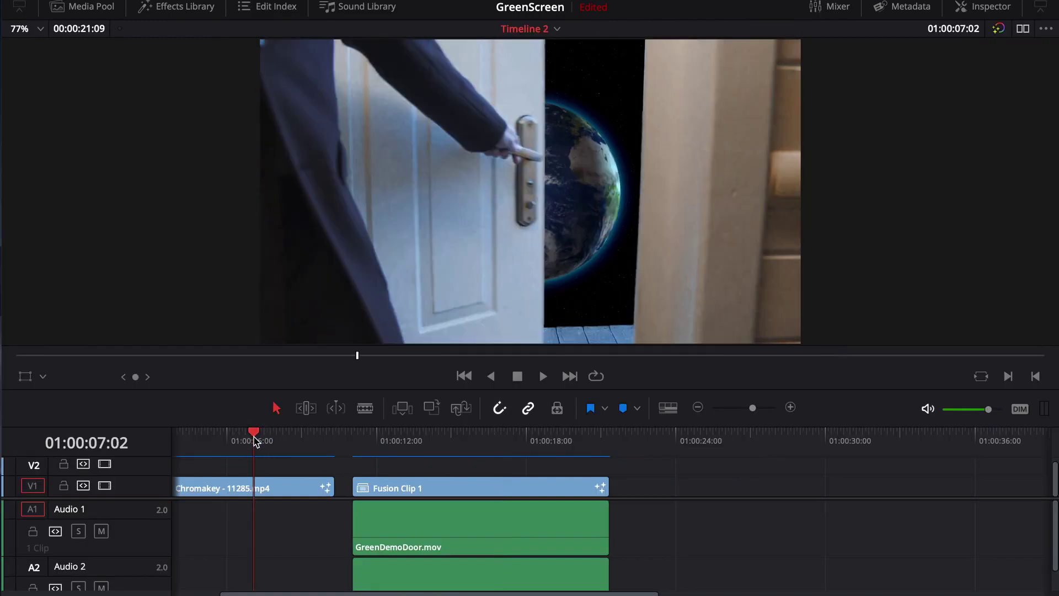
key(shift+5)
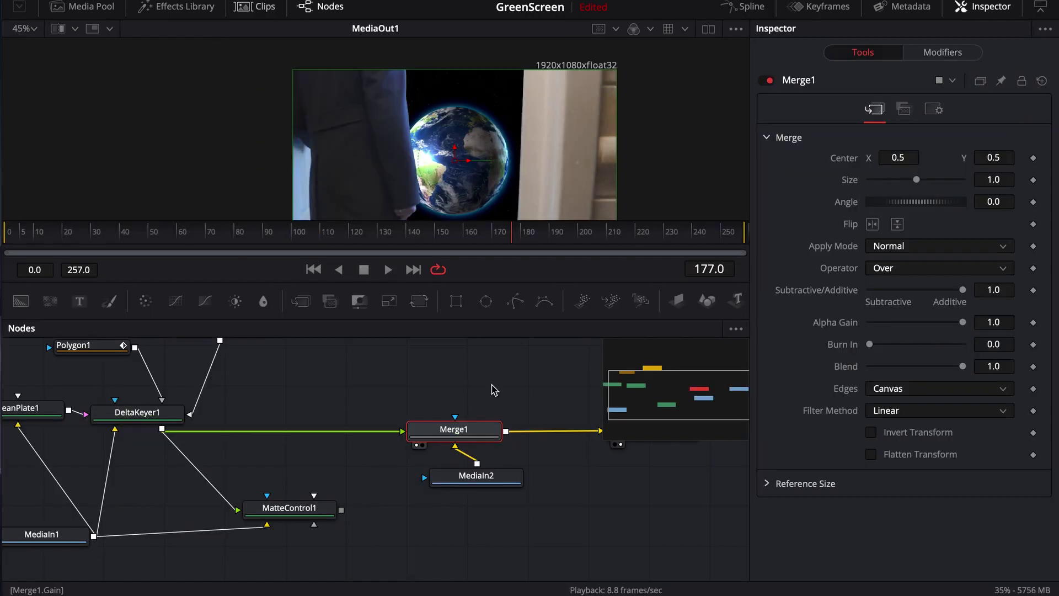
key(super+f)
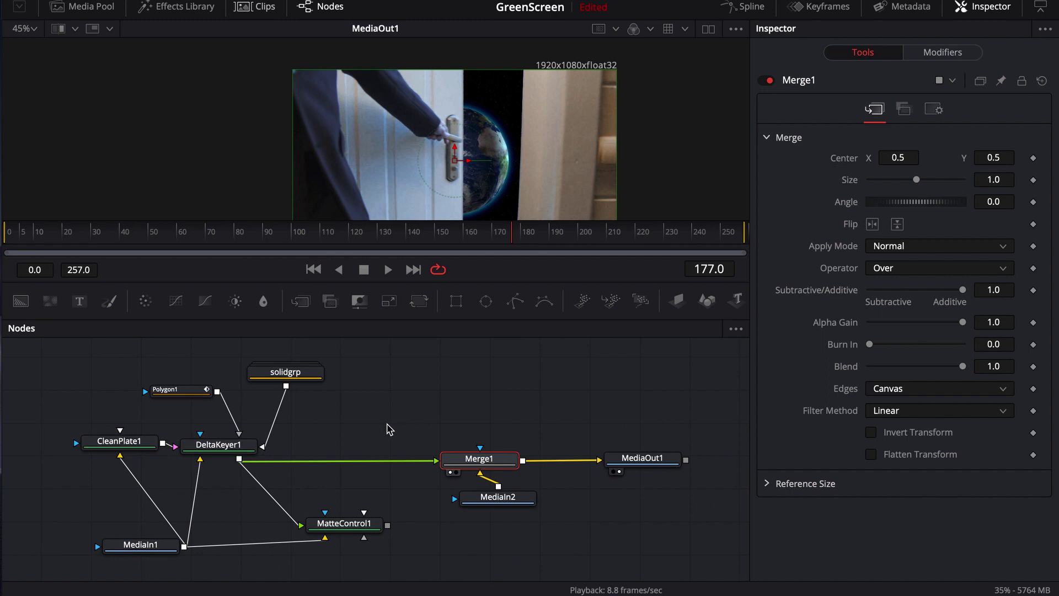
mouse_move(435, 464)
mouse_down()
mouse_move(343, 461)
mouse_move(378, 514)
mouse_move(436, 460)
mouse_up()
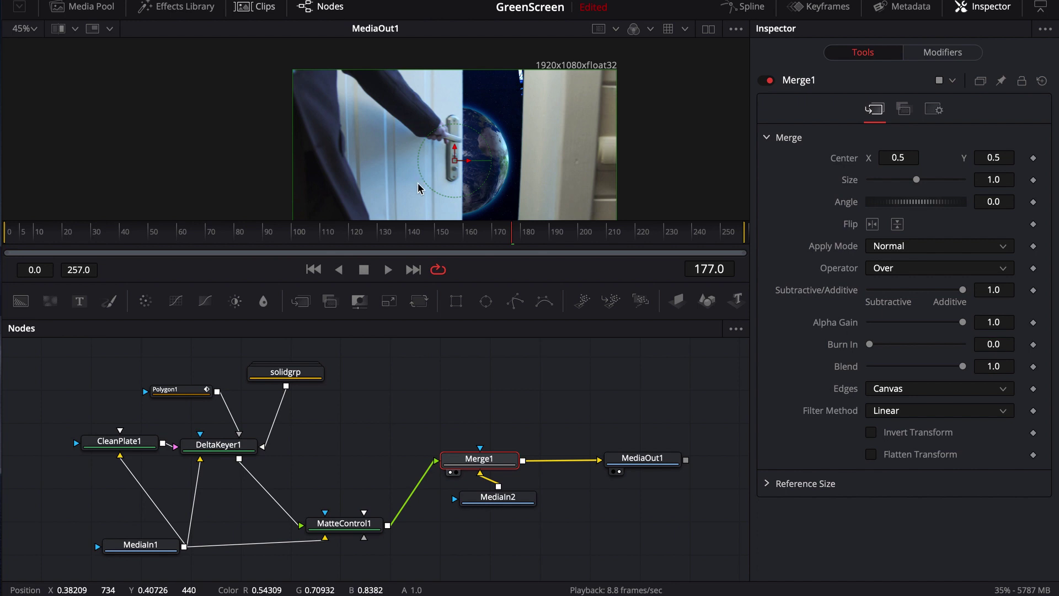
click(528, 84)
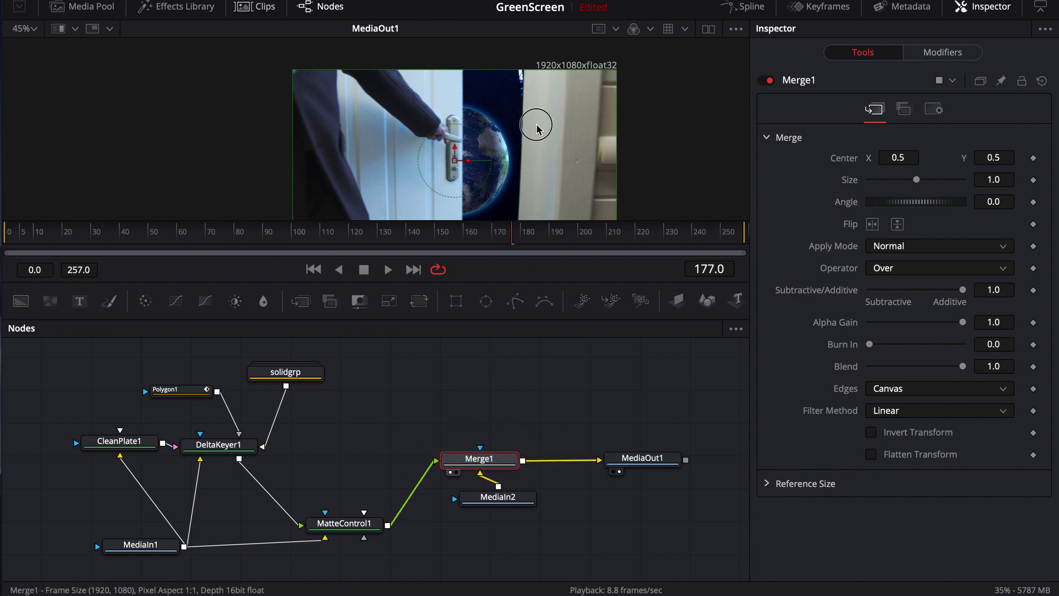
- Show Merge1 in the viewer, and open Fusion Clip 1's Fusion composition from the timeline to look at its node layout
key(1)
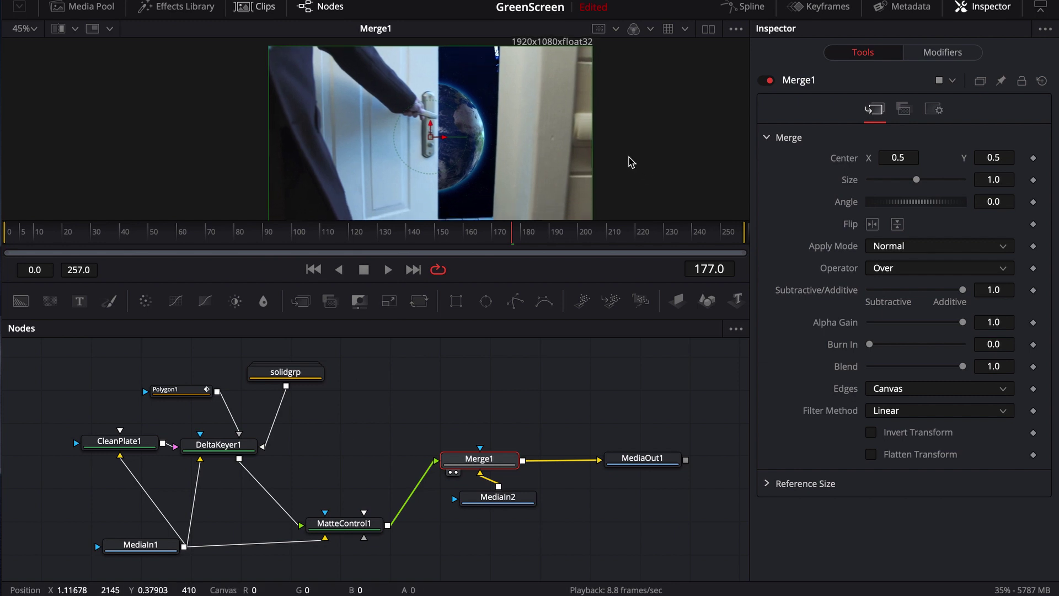
key(shift+4)
key(shift+5)
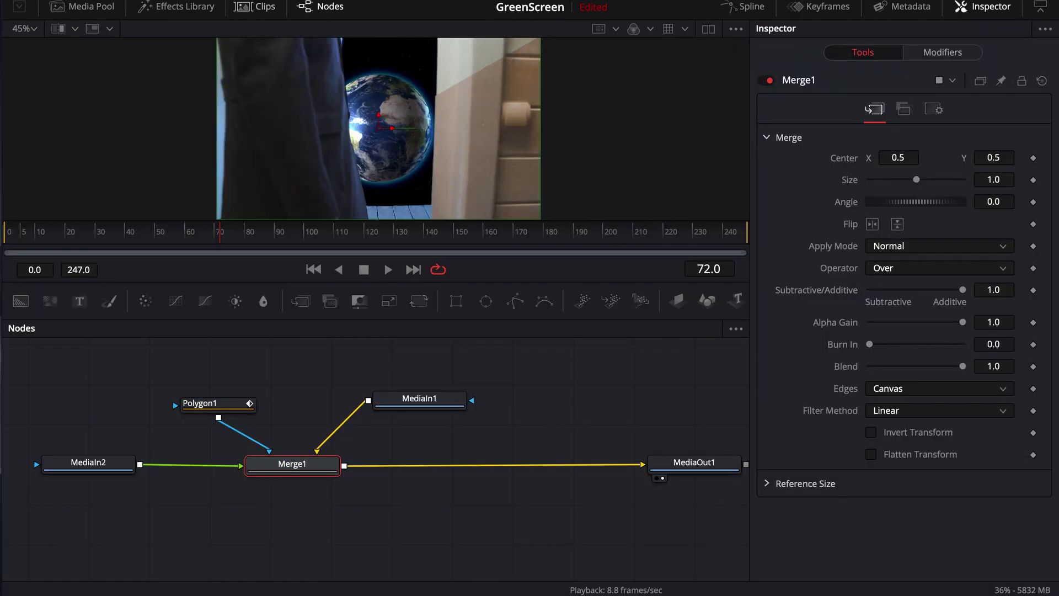
- Reopen the Chromakey clip's Fusion composition at 01:00:06:19 and search the tool selector for "key" to view the available keyers
key(shift+4)
click(248, 441)
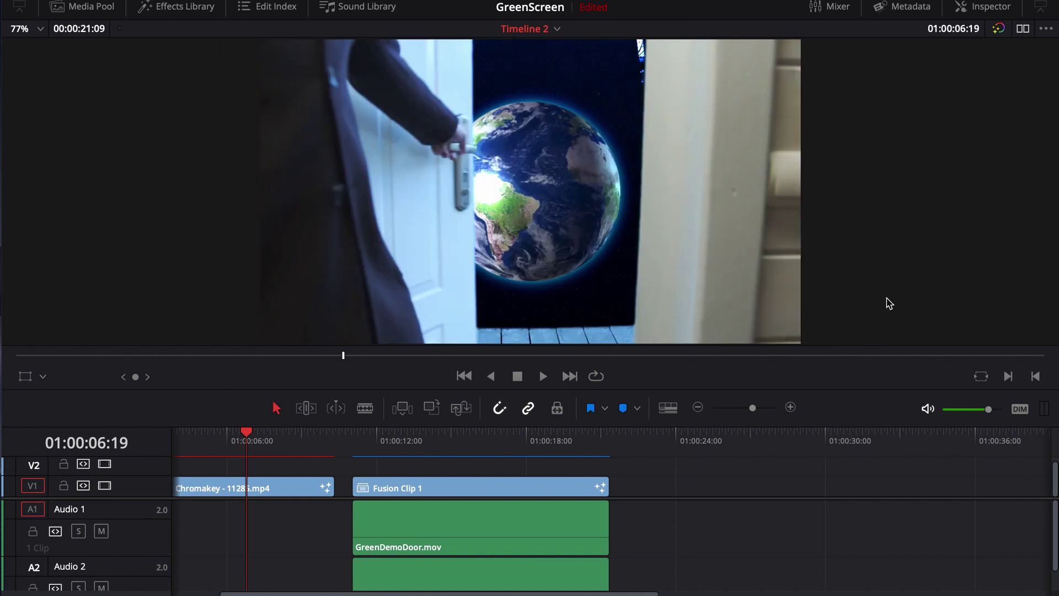
key(shift+5)
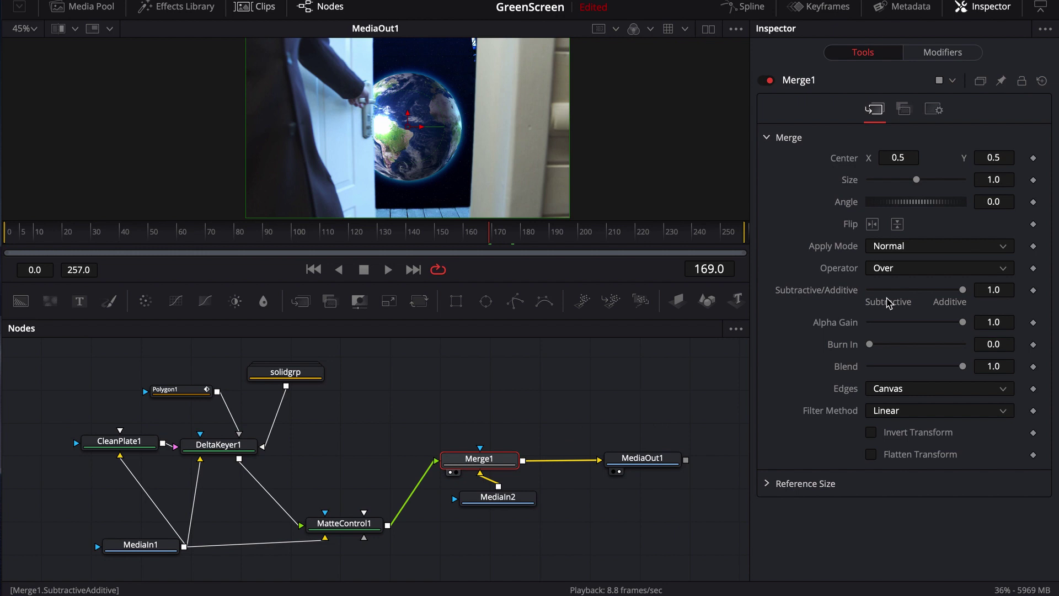
key(shift+space)
text(key)
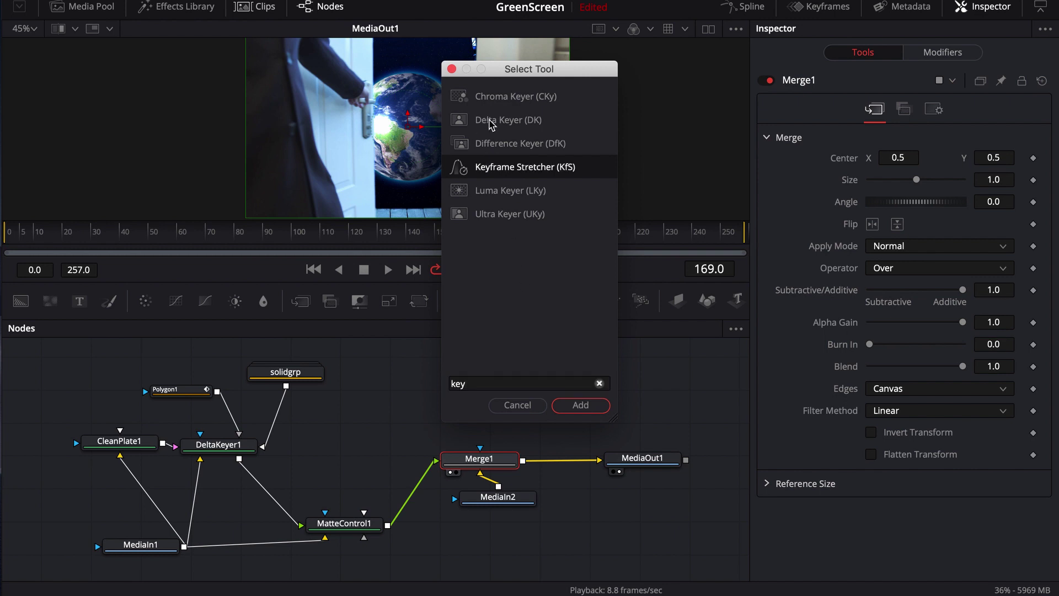
- Tidy the node layout by moving Merge1 and MediaIn2 together slightly lower and MediaOut1 down to the right, leaving nothing selected
drag(476, 436, 517, 526)
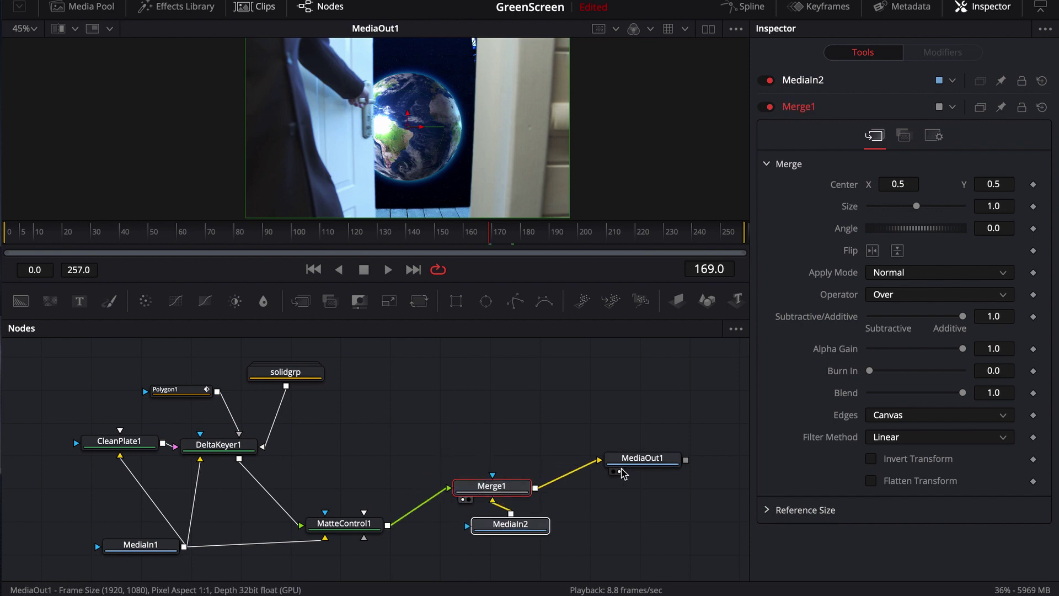
drag(652, 463, 668, 475)
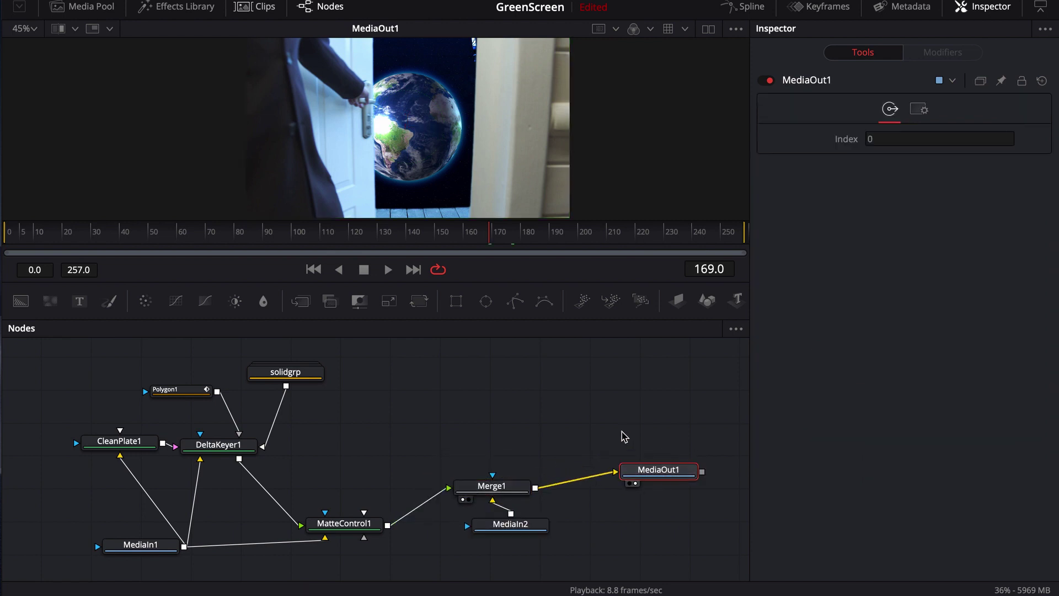
click(624, 436)
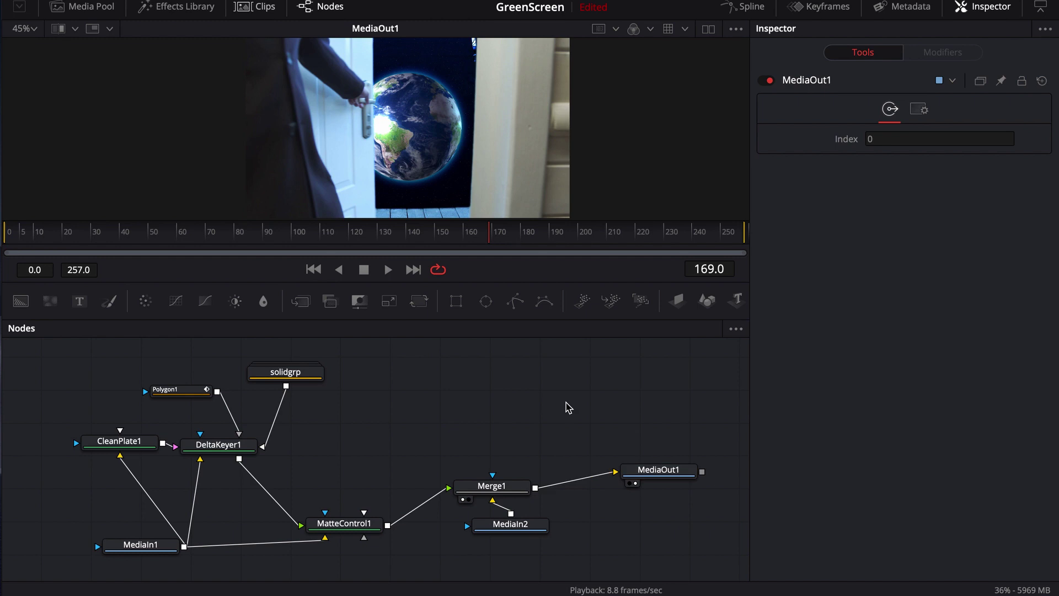